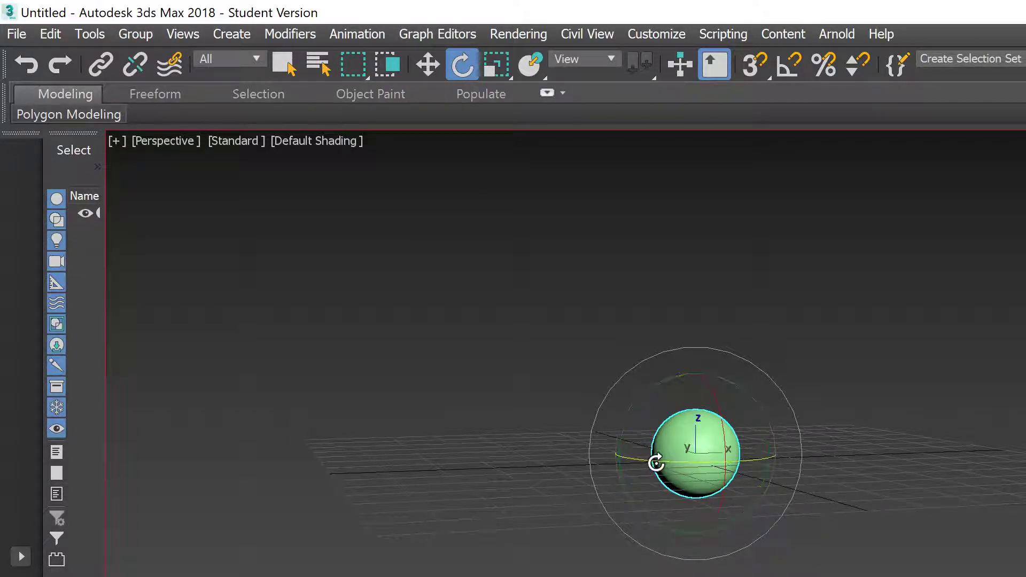
# Step: Zoom in on the green sphere in Perspective and orbit to look down on it
pyautogui.scroll(5, 665, 458)
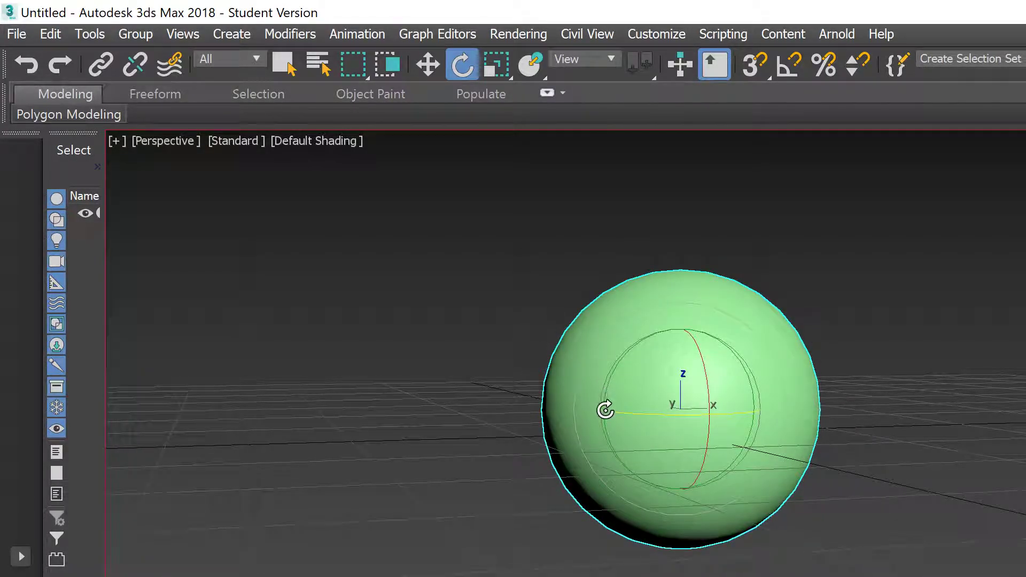
pyautogui.keyDown('alt'); pyautogui.moveTo(591, 434); pyautogui.dragTo(651, 434, button='middle'); pyautogui.keyUp('alt')
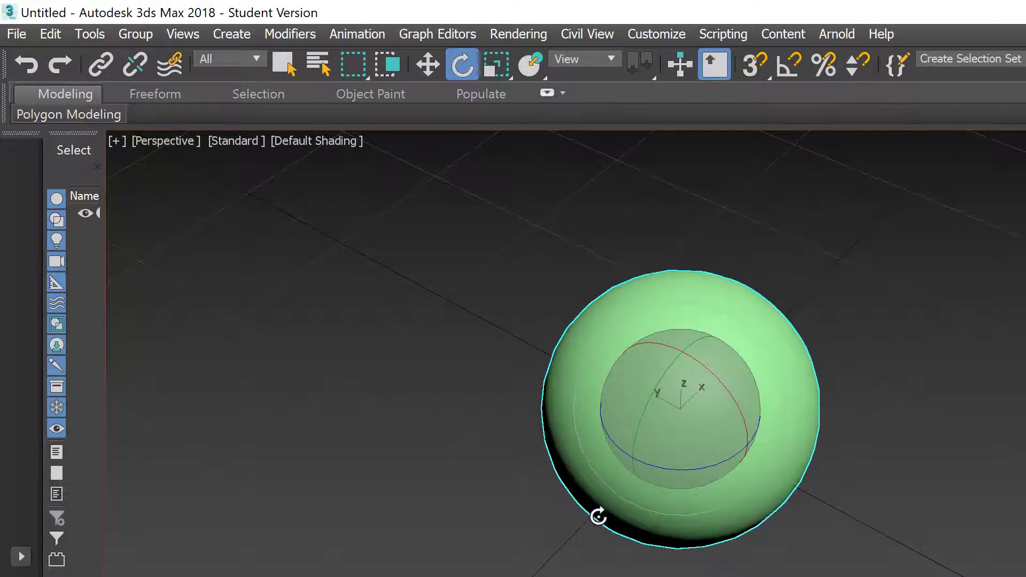
# Step: Switch to Move, turn on Edged Faces with F4, and play the bounce once
pyautogui.press('w')
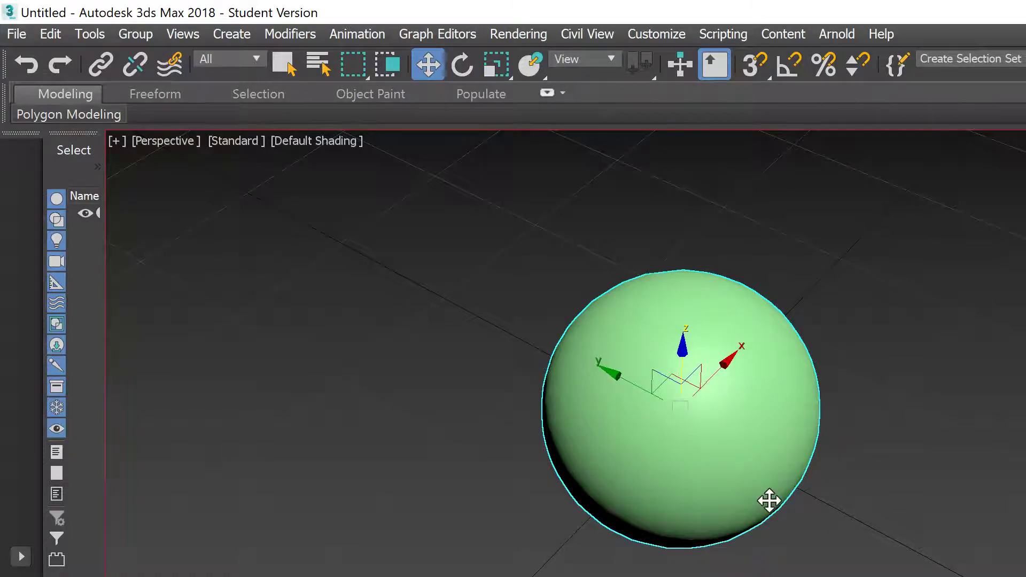
pyautogui.press('F4')
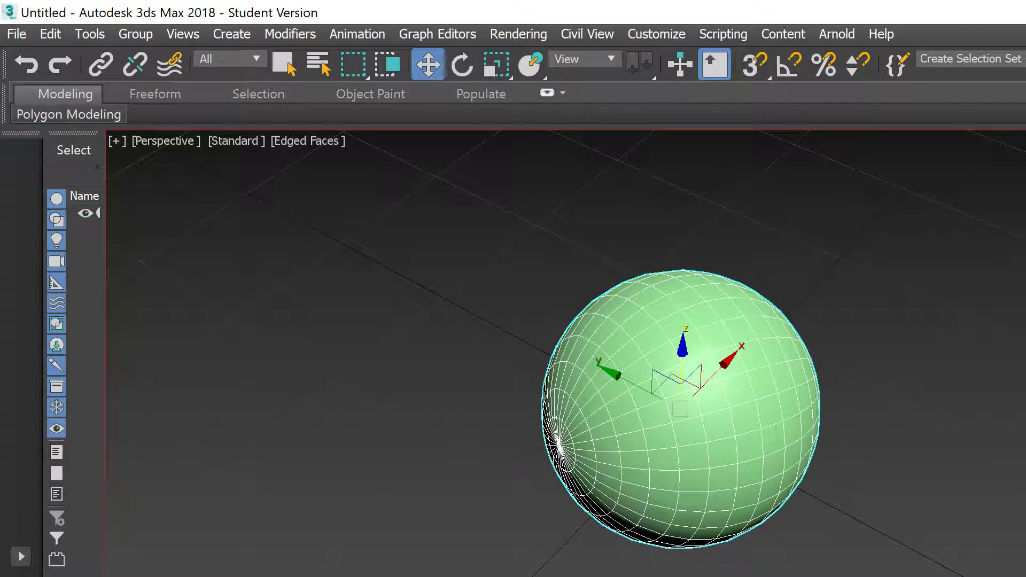
pyautogui.press('/')
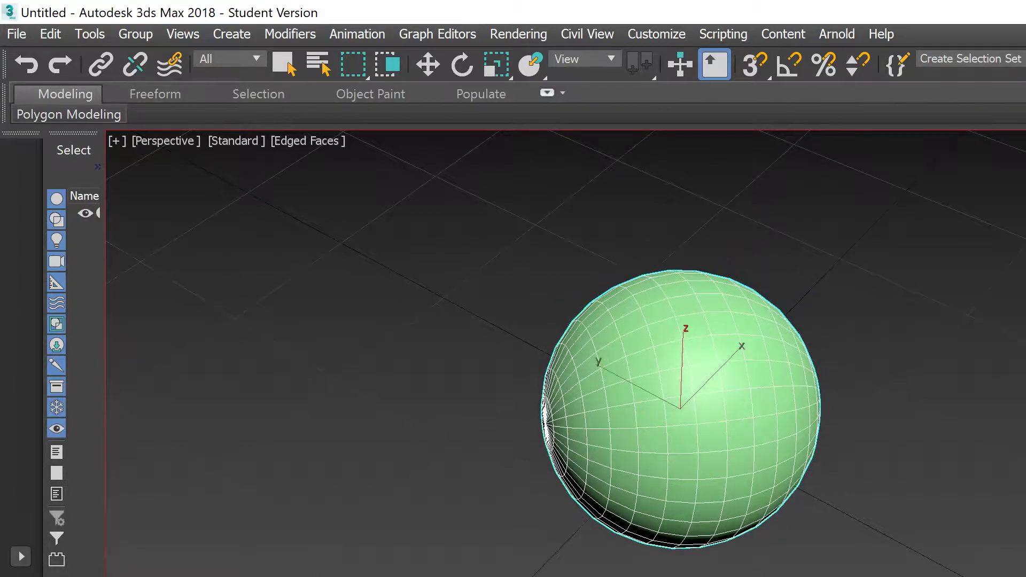
pyautogui.press('/')
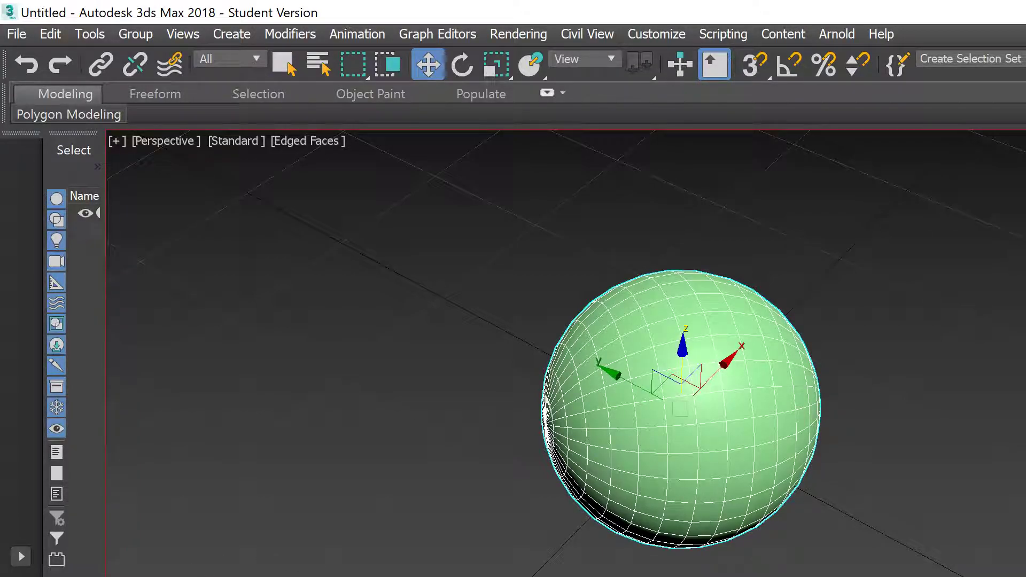
# Step: Step through the keyed poses, then zoom out to a level side view of the ground
pyautogui.hotkey('ctrl', 'z')
pyautogui.hotkey('ctrl', 'z')
pyautogui.hotkey('ctrl', 'z')
pyautogui.hotkey('ctrl', 'z')
pyautogui.hotkey('ctrl', 'z')
pyautogui.hotkey('ctrl', 'z')
pyautogui.hotkey('ctrl', 'z')
pyautogui.hotkey('ctrl', 'z')
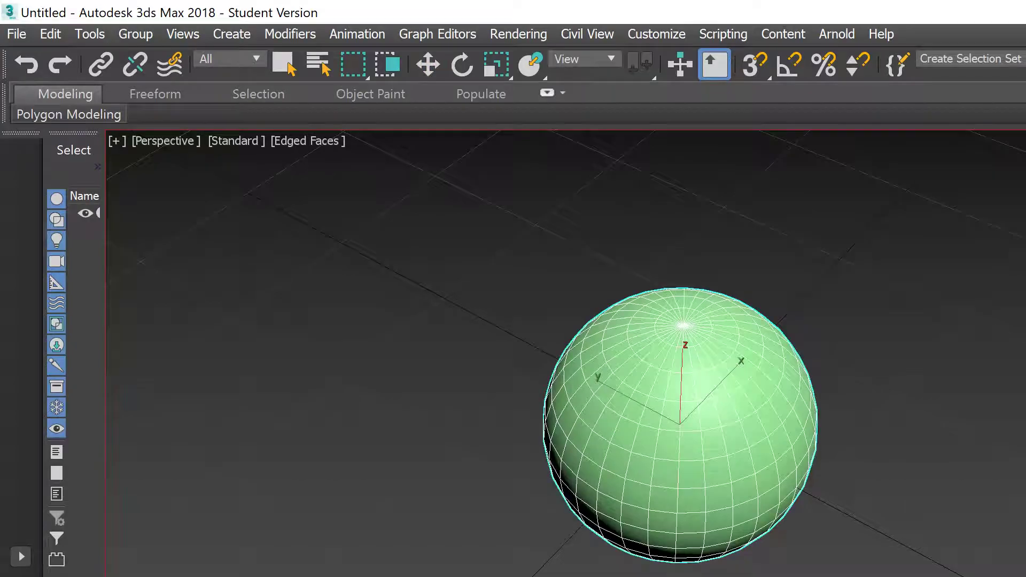
pyautogui.moveTo(679, 425); pyautogui.dragTo(789, 412)
pyautogui.press('w')
pyautogui.scroll(-3, 786, 402)
pyautogui.keyDown('alt'); pyautogui.moveTo(752, 445); pyautogui.dragTo(626, 523, button='middle'); pyautogui.keyUp('alt')
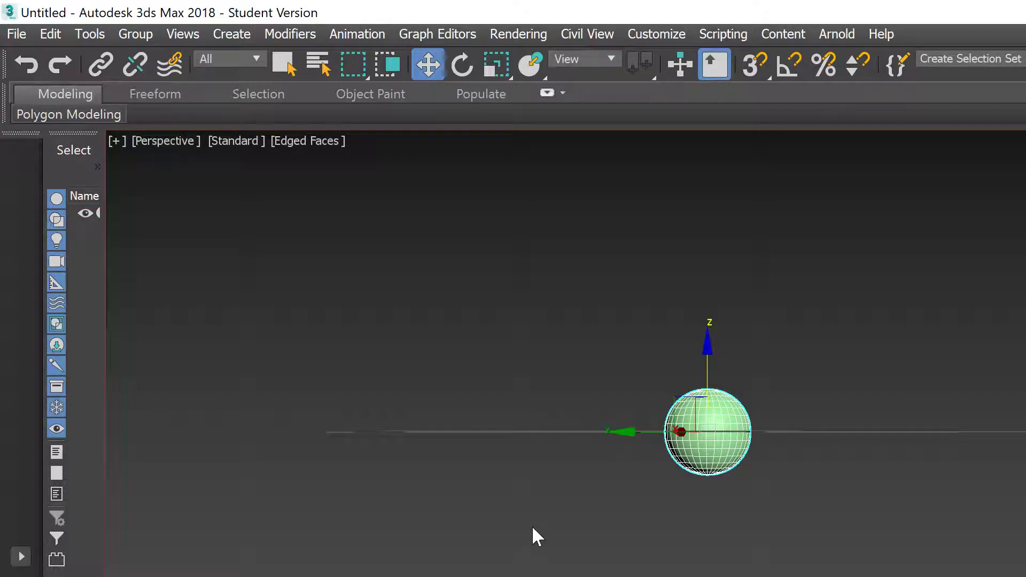
# Step: Deselect and reselect the green sphere a few times
pyautogui.click(349, 453)
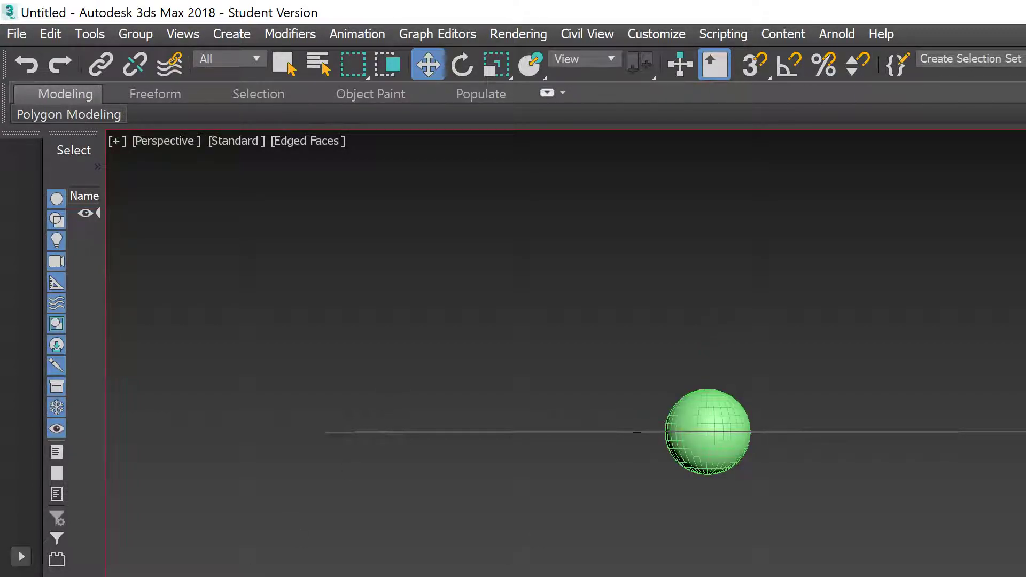
pyautogui.click(706, 423)
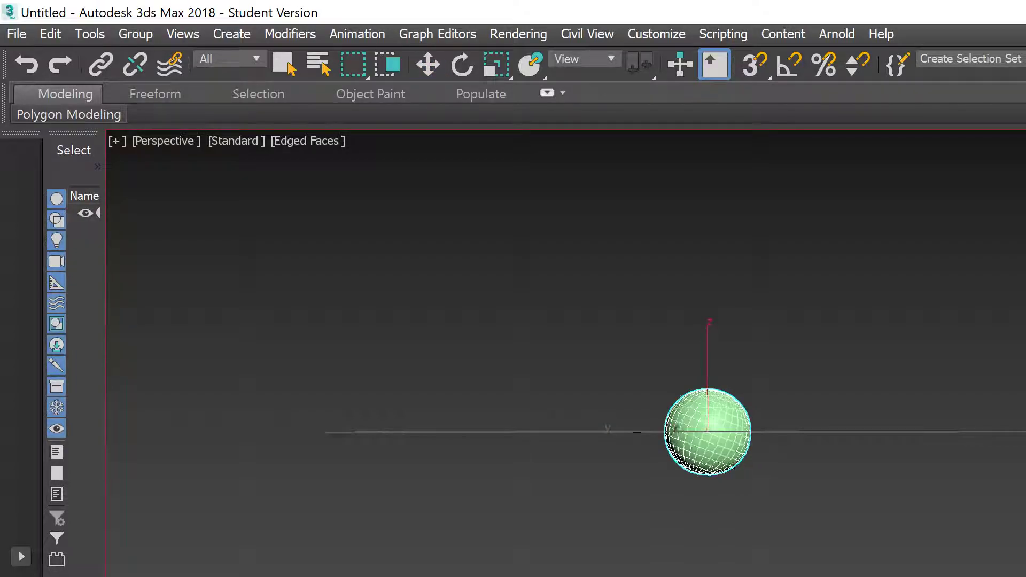
pyautogui.hotkey('ctrl', 'd')
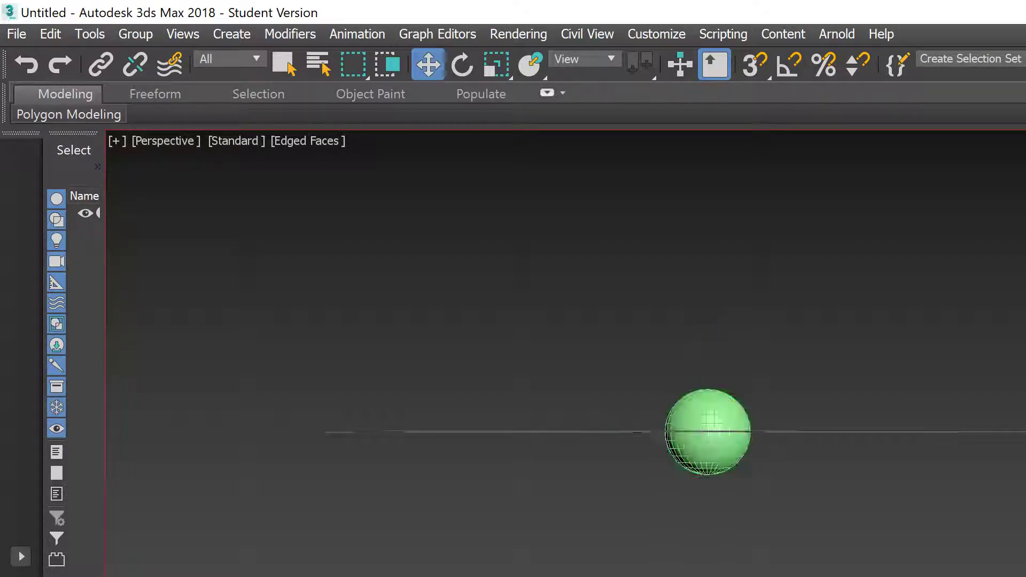
pyautogui.hotkey('ctrl', 'a')
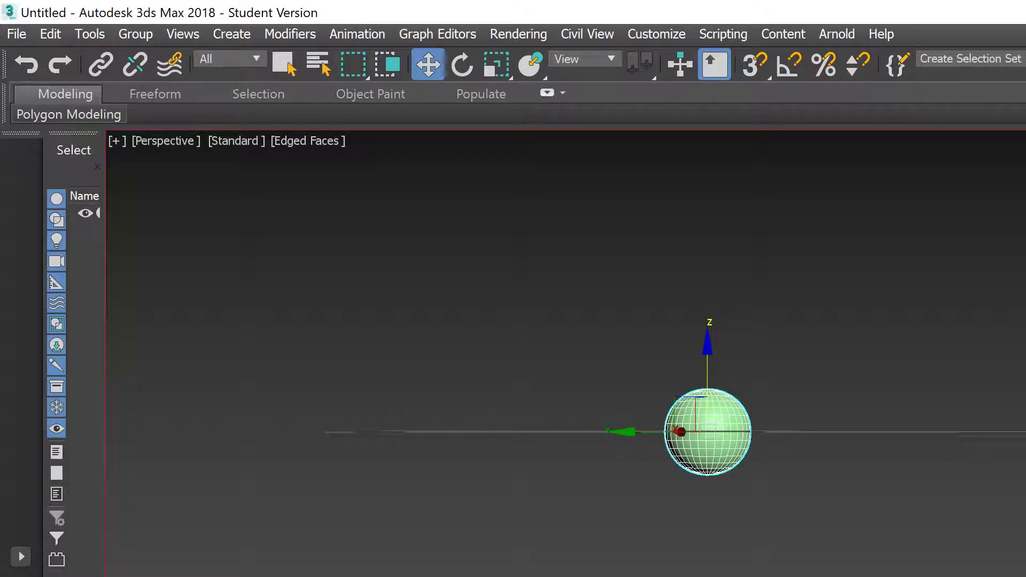
pyautogui.hotkey('ctrl', 'd')
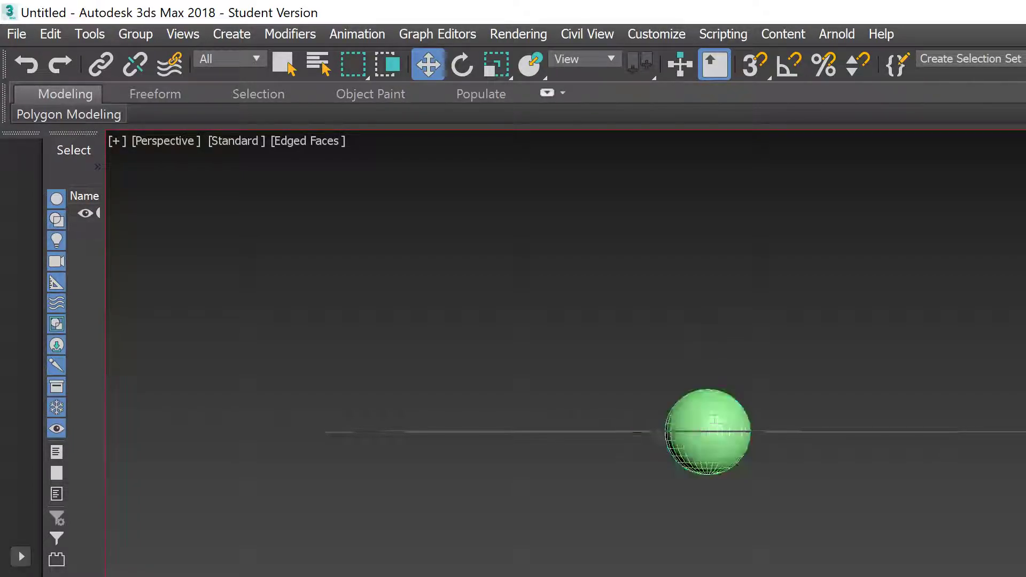
pyautogui.hotkey('ctrl', 'a')
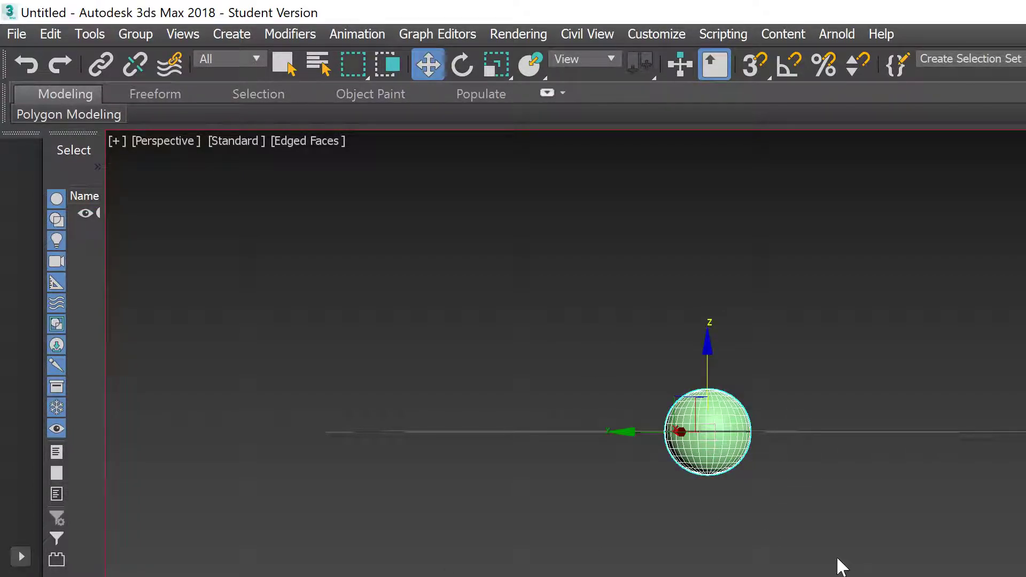
# Step: Replay the bounce, then scale the sphere uniformly to about twice its size
pyautogui.press('/')
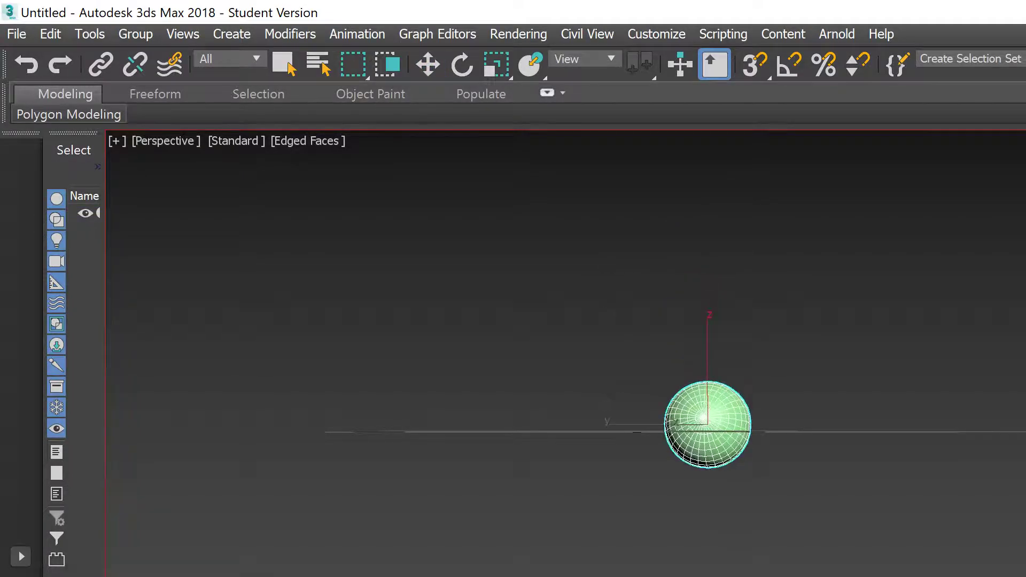
pyautogui.press('/')
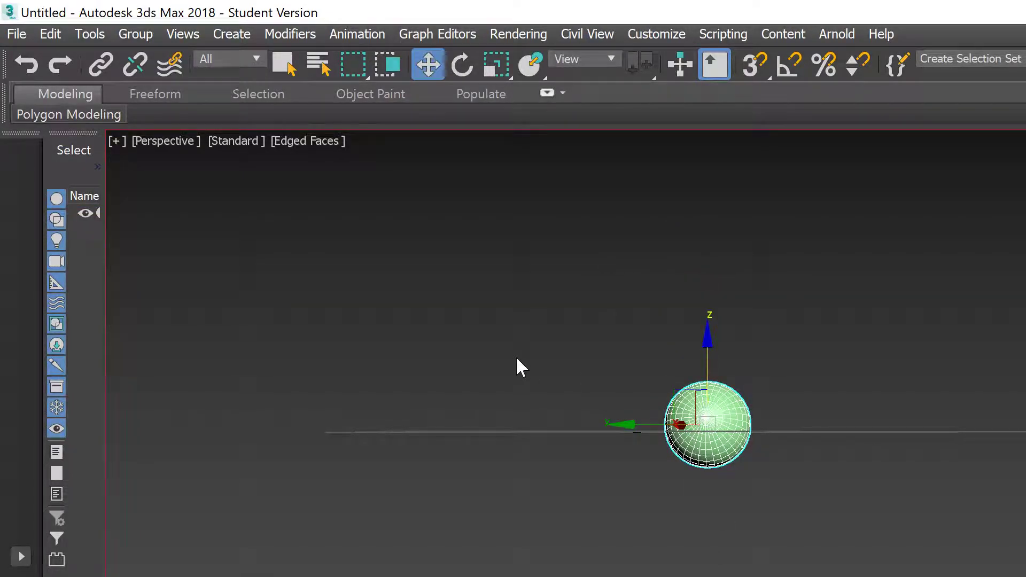
pyautogui.press('r')
pyautogui.moveTo(709, 449); pyautogui.dragTo(751, 422)
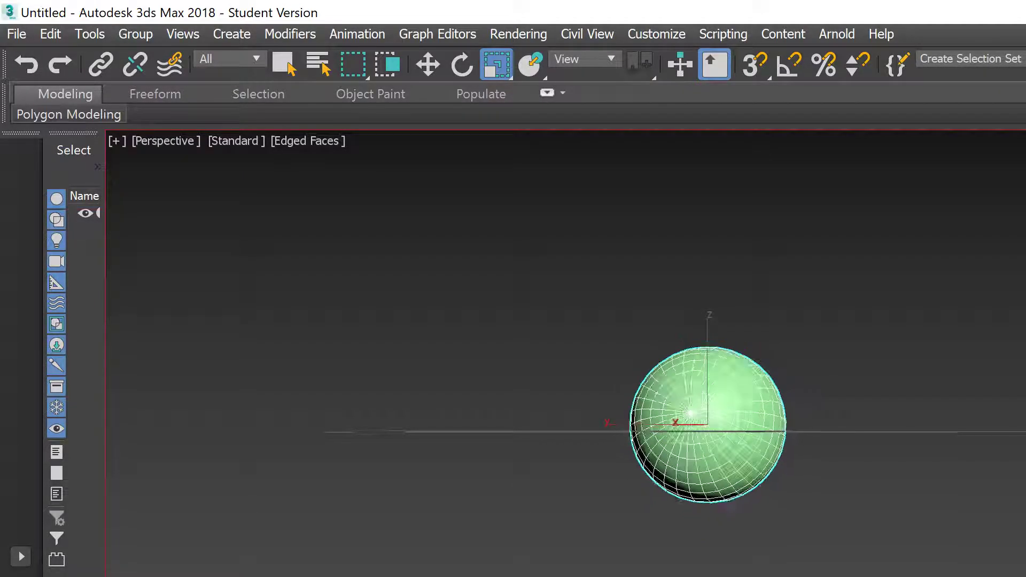
# Step: Replay the bounce from the start, zoom in, and marquee-select the sphere
pyautogui.press('/')
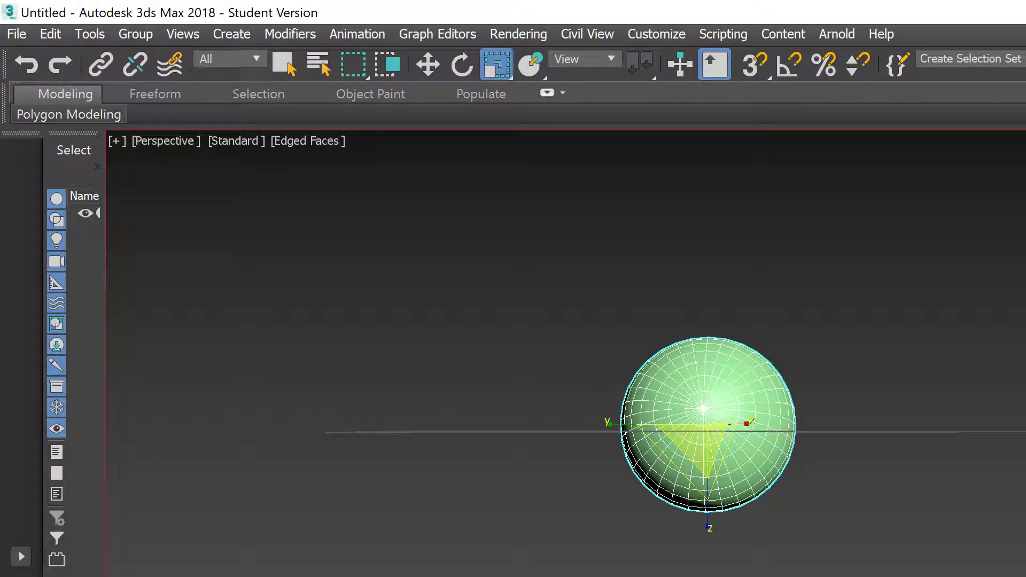
pyautogui.press('/')
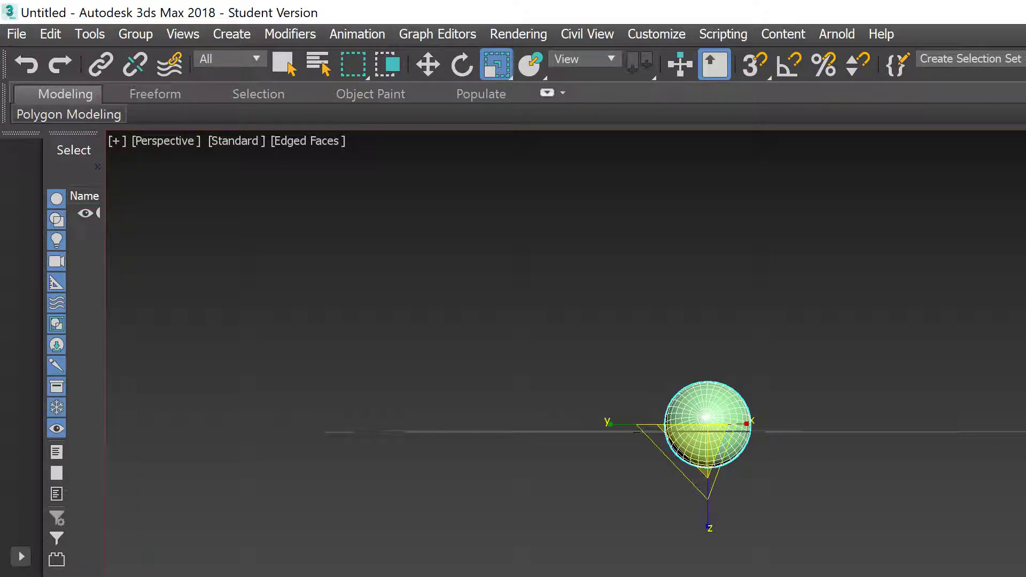
pyautogui.scroll(2, 662, 500)
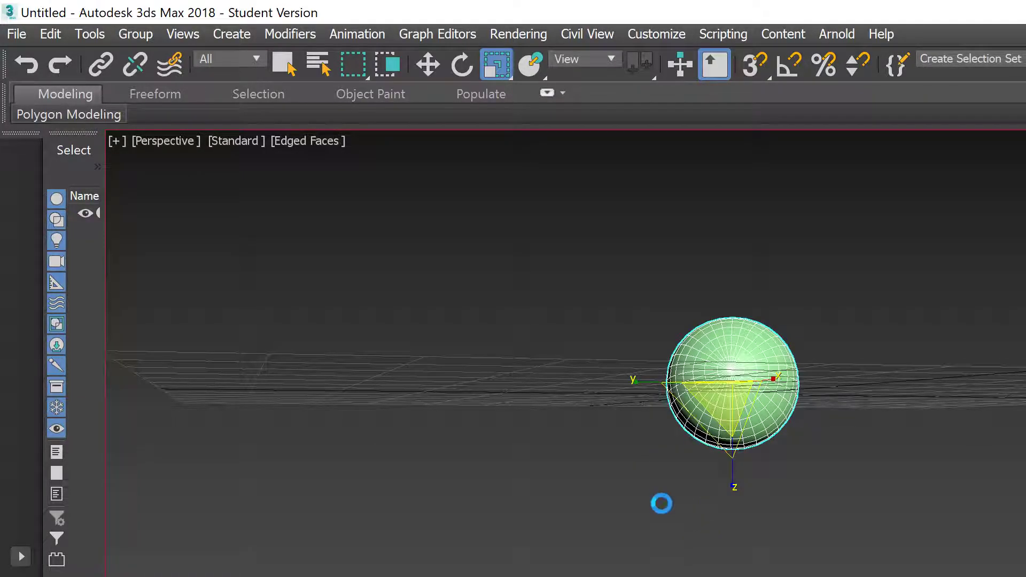
pyautogui.click(730, 542)
pyautogui.moveTo(680, 333); pyautogui.dragTo(833, 481)
# Step: Cycle through the Select and Scale tools, ending on Rotate
pyautogui.press('q')
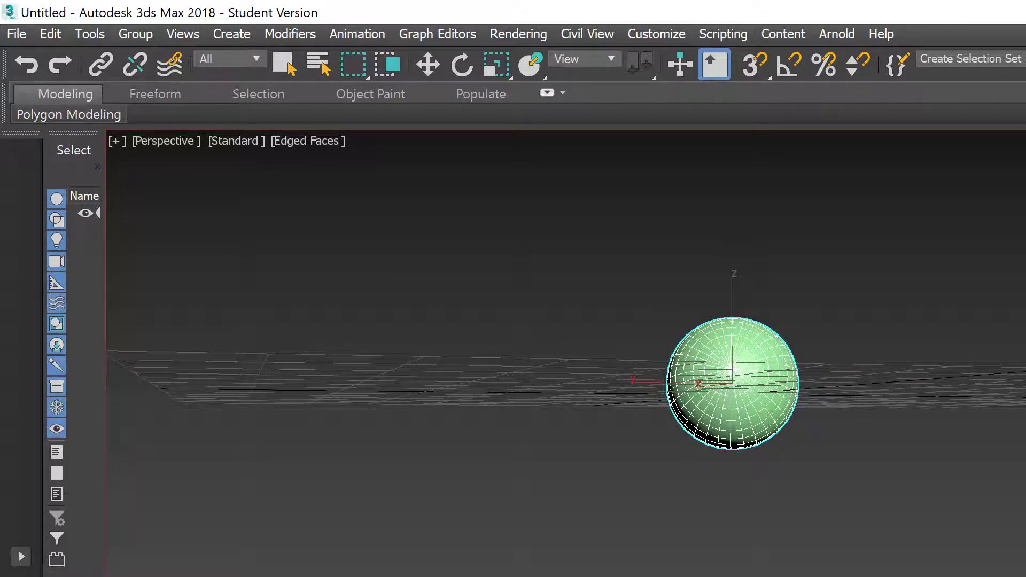
pyautogui.press('r')
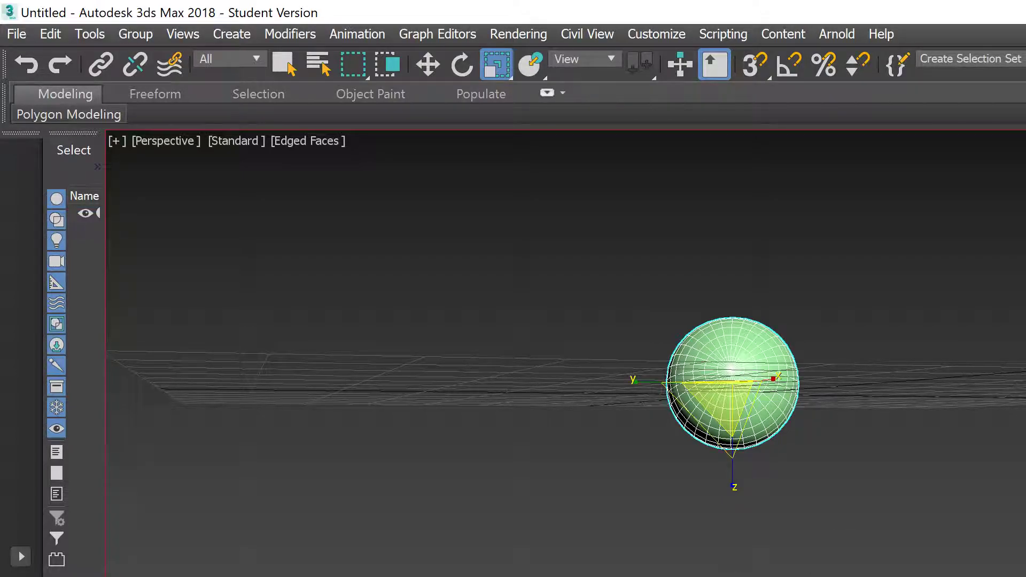
pyautogui.press('r')
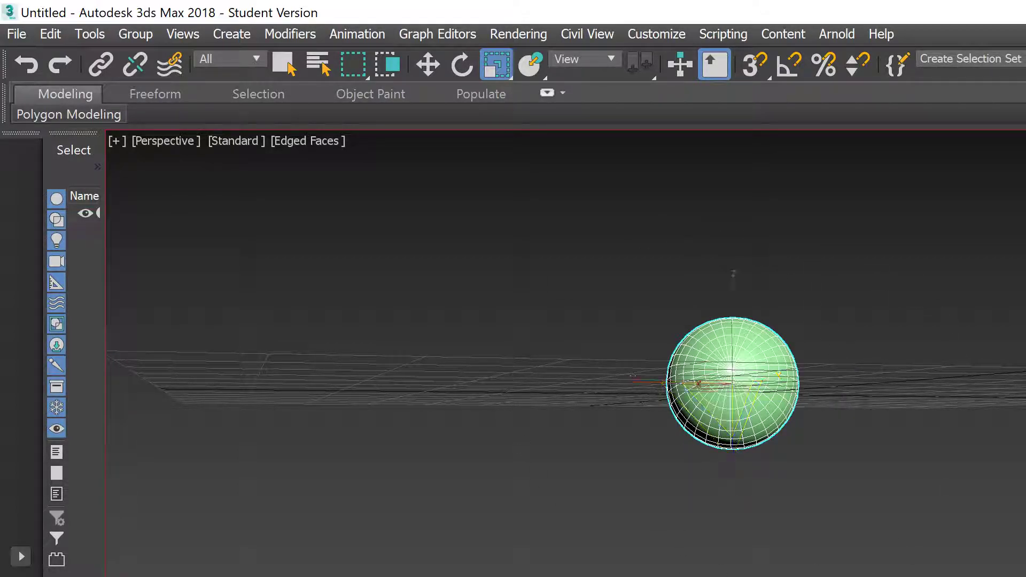
pyautogui.press('r')
pyautogui.press('e')
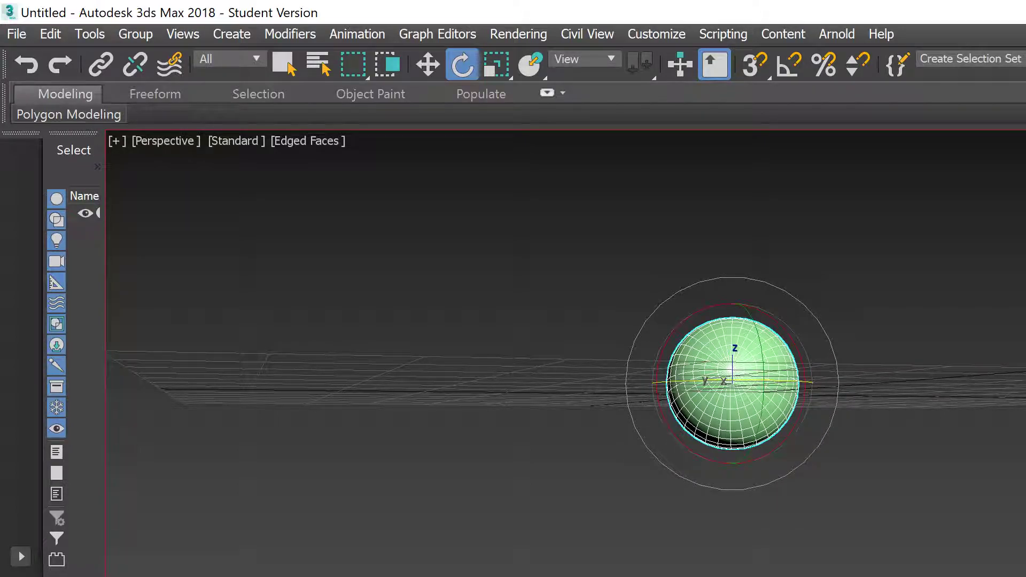
# Step: Rotate the sphere about 202° around X and scale it to about 180%
pyautogui.moveTo(694, 451); pyautogui.dragTo(571, 243)
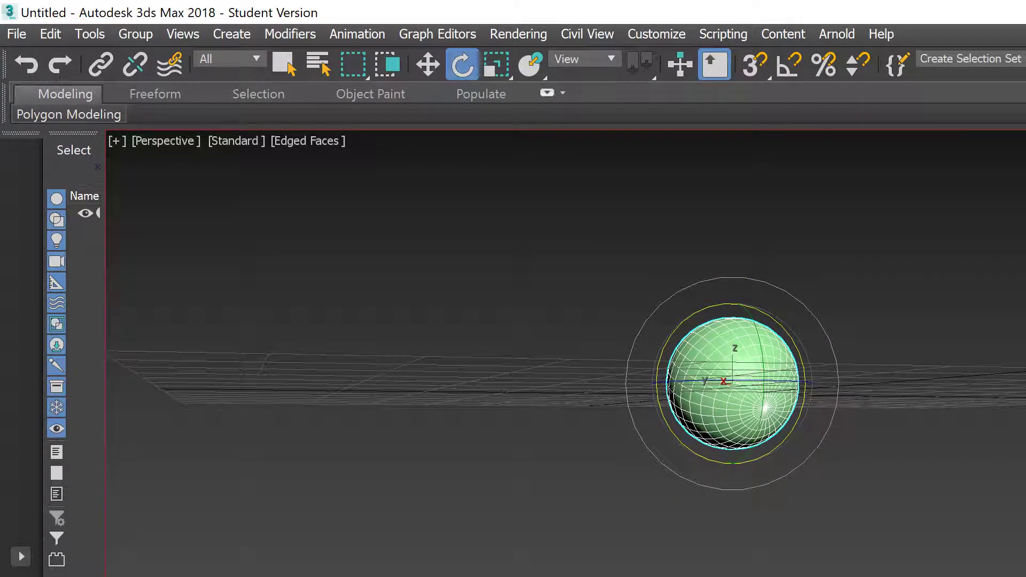
pyautogui.press('r')
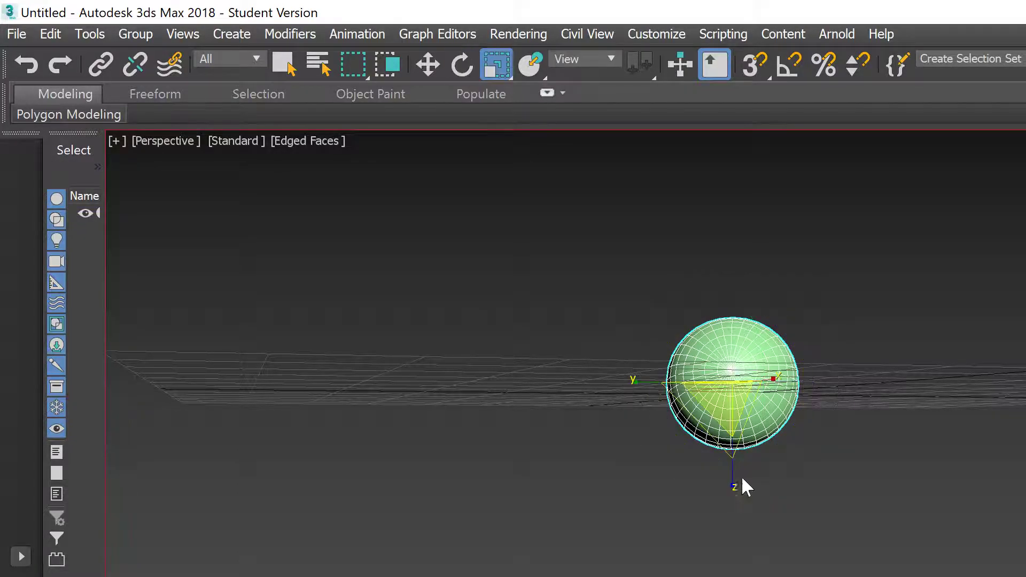
pyautogui.moveTo(725, 394); pyautogui.dragTo(781, 347)
pyautogui.click(835, 539)
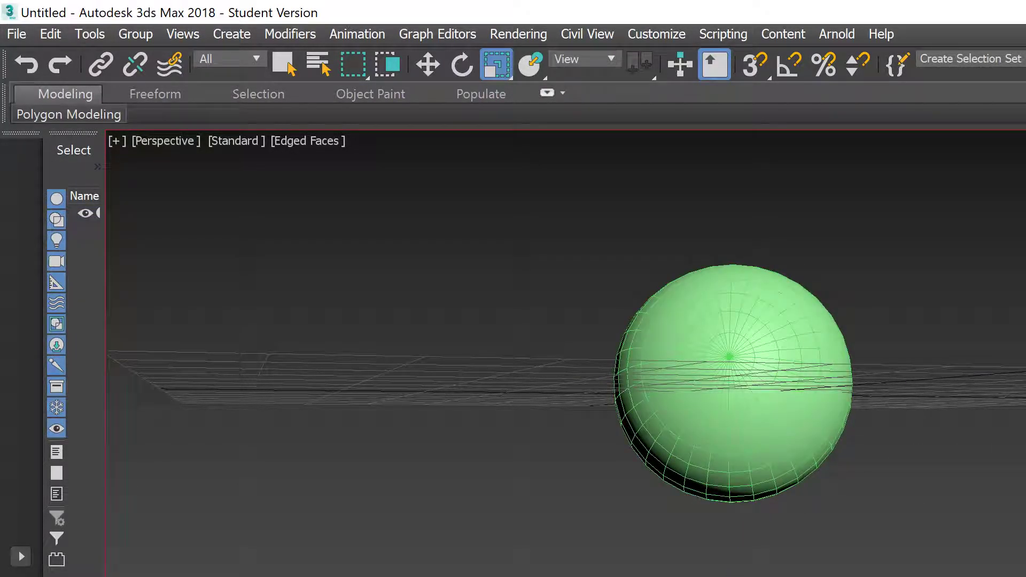
# Step: Undo the recent transforms with Ctrl+Z and reselect the green sphere
pyautogui.hotkey('ctrl', 'z')
pyautogui.hotkey('ctrl', 'z')
pyautogui.hotkey('ctrl', 'z')
pyautogui.hotkey('ctrl', 'z')
pyautogui.hotkey('ctrl', 'z')
pyautogui.hotkey('ctrl', 'z')
pyautogui.hotkey('ctrl', 'z')
pyautogui.hotkey('ctrl', 'z')
pyautogui.hotkey('ctrl', 'z')
pyautogui.hotkey('ctrl', 'z')
pyautogui.hotkey('ctrl', 'z')
pyautogui.hotkey('ctrl', 'z')
pyautogui.hotkey('ctrl', 'z')
pyautogui.hotkey('ctrl', 'z')
pyautogui.hotkey('ctrl', 'z')
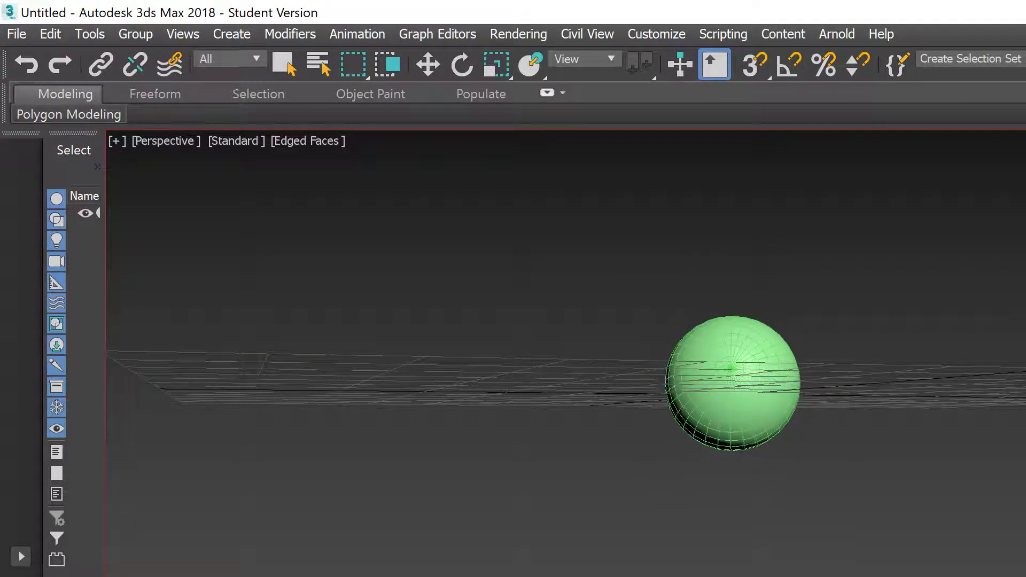
pyautogui.hotkey('ctrl', 'z')
pyautogui.hotkey('ctrl', 'z')
pyautogui.press('r')
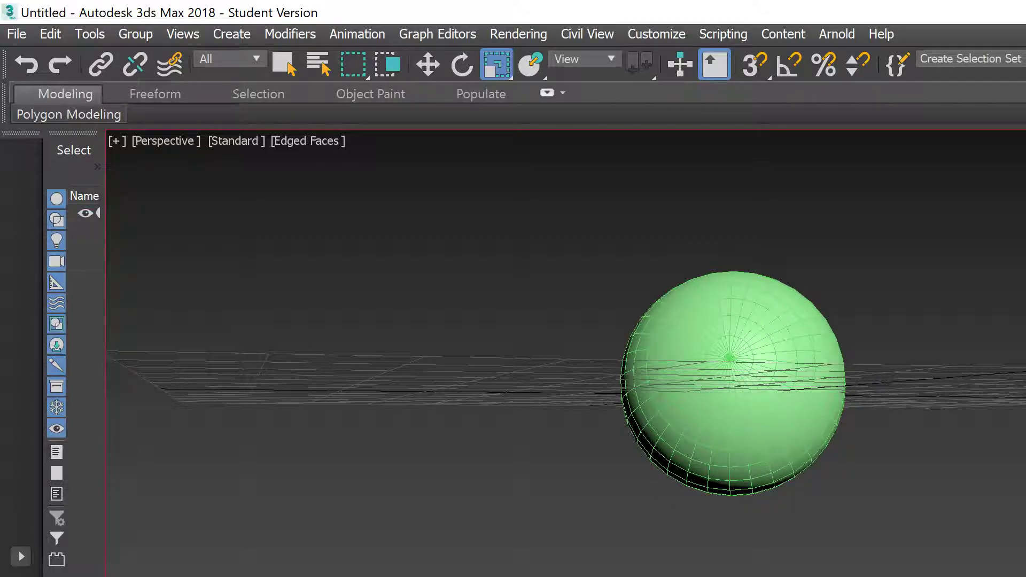
pyautogui.hotkey('ctrl', 'z')
pyautogui.hotkey('ctrl', 'z')
pyautogui.hotkey('ctrl', 'z')
pyautogui.hotkey('ctrl', 'z')
pyautogui.hotkey('ctrl', 'z')
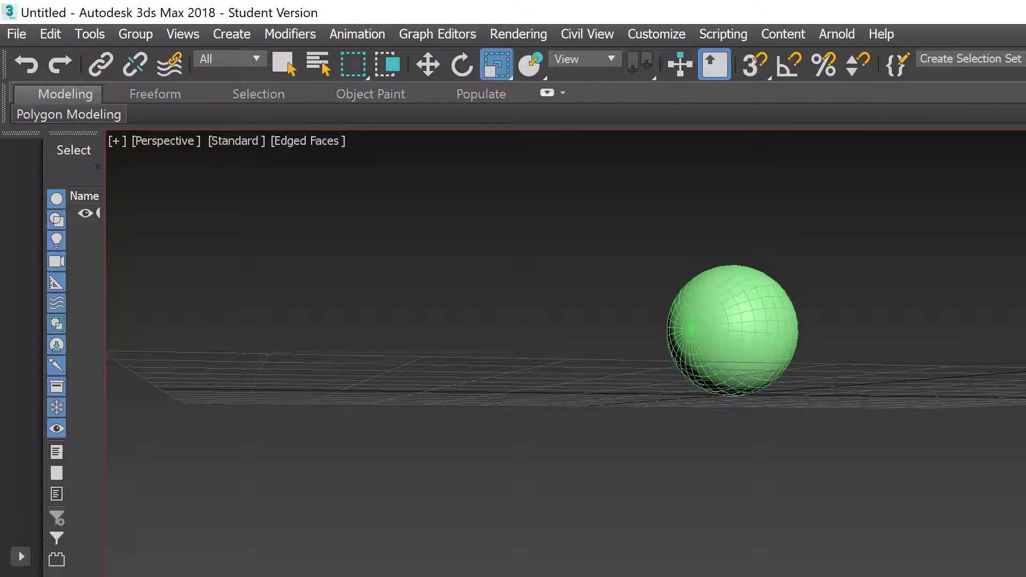
pyautogui.click(726, 271)
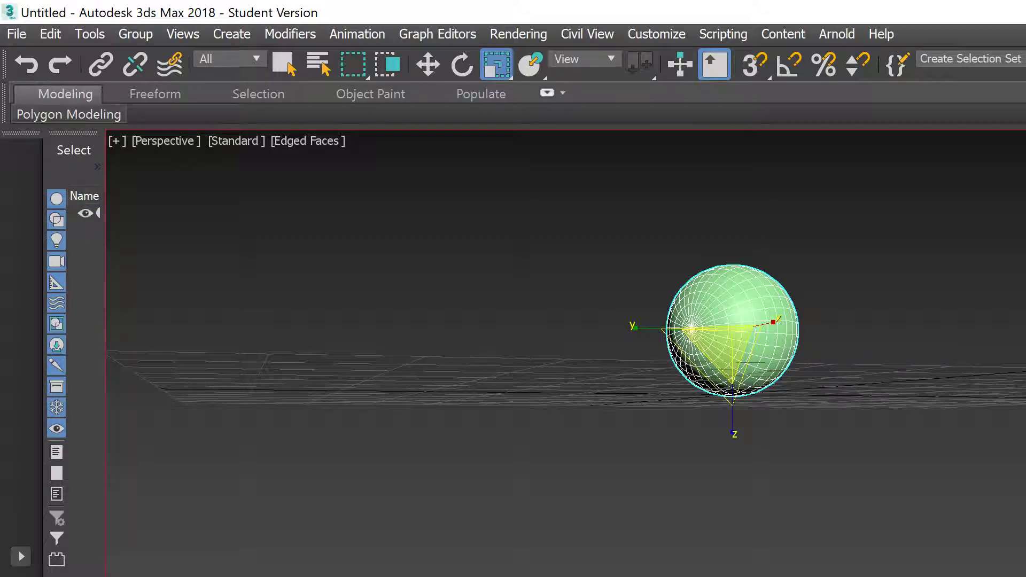
pyautogui.rightClick(579, 576)
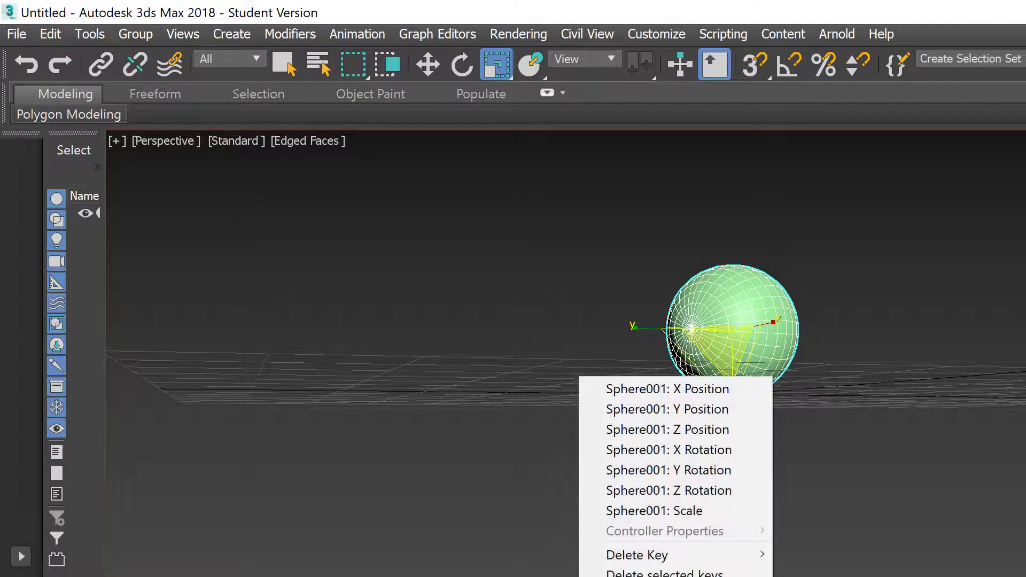
pyautogui.click(693, 512)
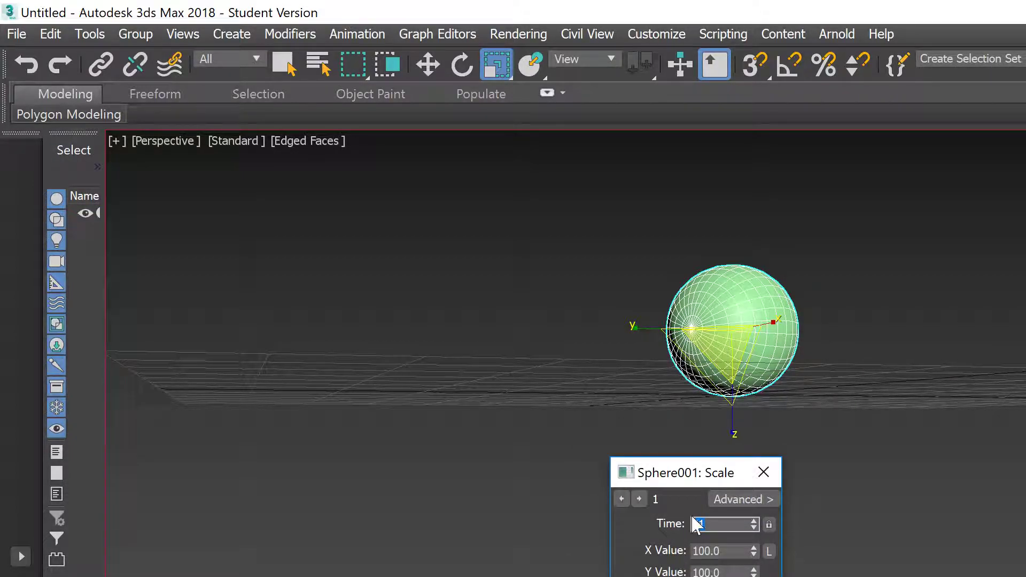
pyautogui.click(763, 474)
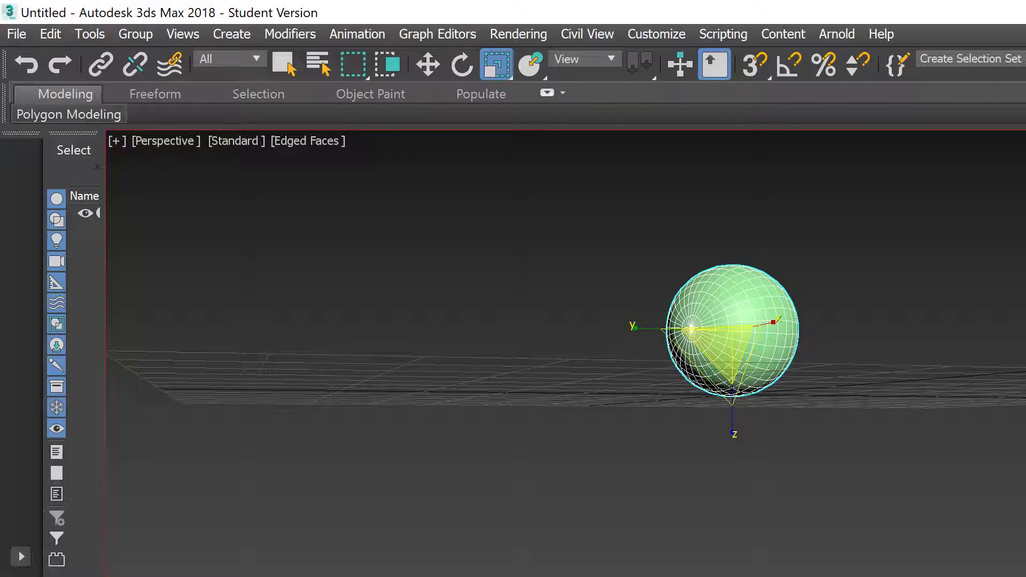
# Step: Delete the sphere's animation key at this frame and play back the bounce
pyautogui.rightClick(577, 576)
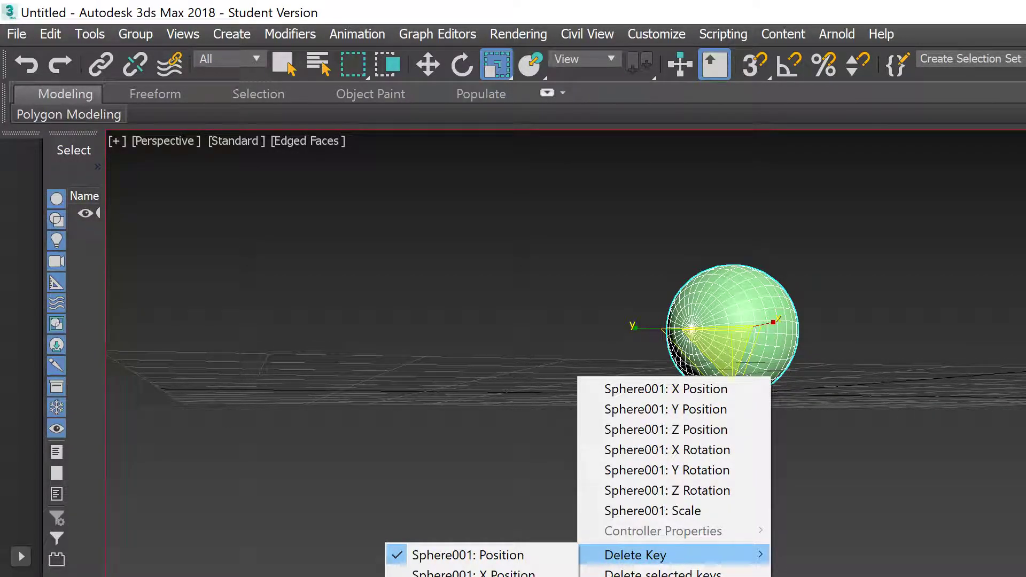
pyautogui.click(481, 575)
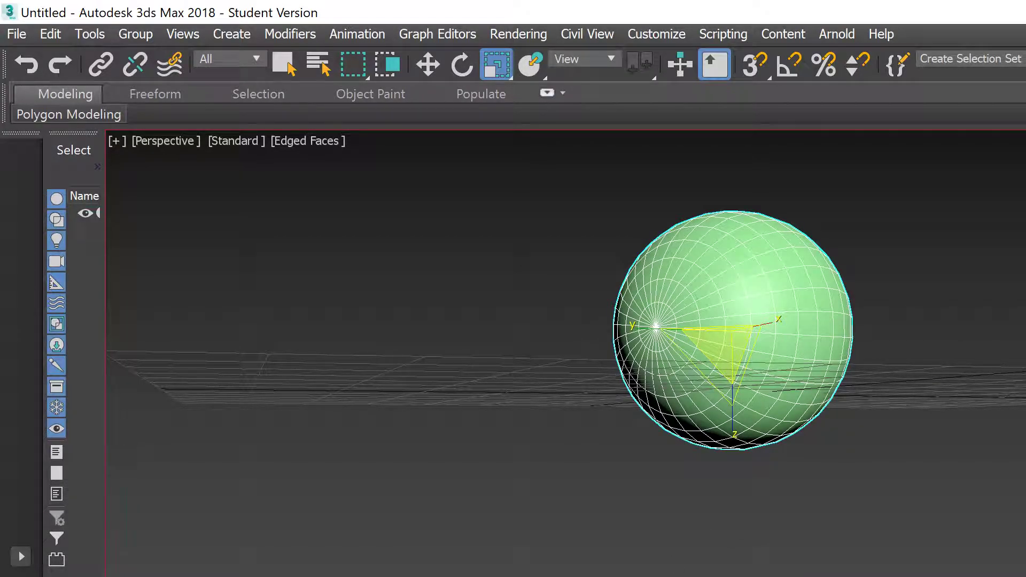
pyautogui.press('/')
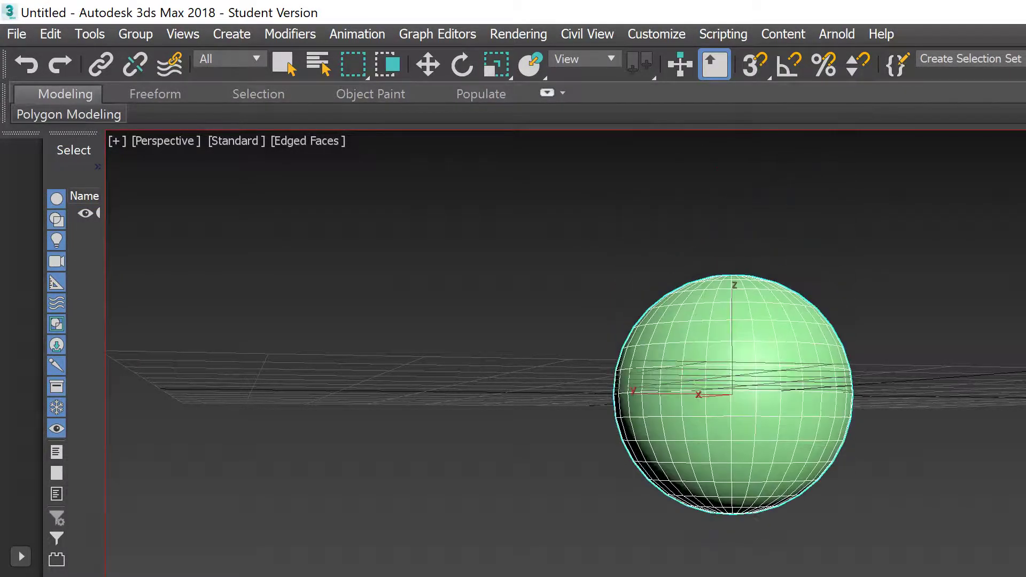
pyautogui.press('/')
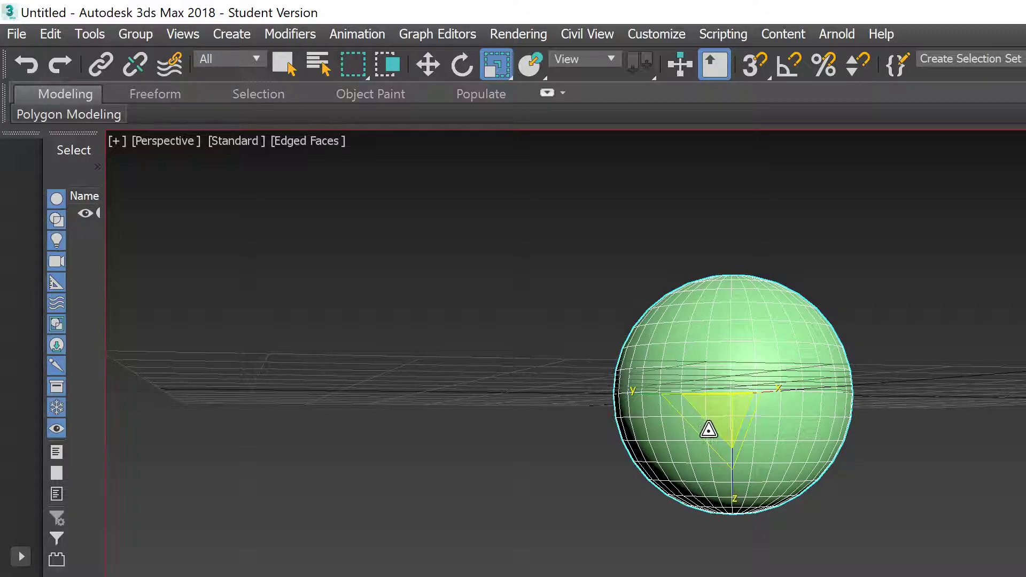
# Step: Shrink the sphere uniformly and replay the bounce to check it
pyautogui.moveTo(721, 425); pyautogui.dragTo(693, 476)
pyautogui.press('/')
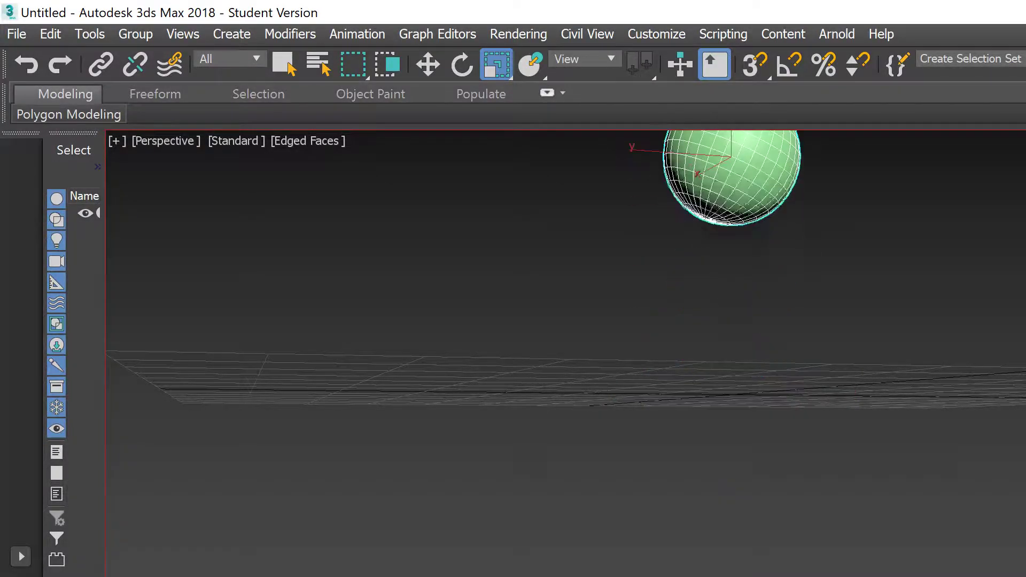
pyautogui.press('/')
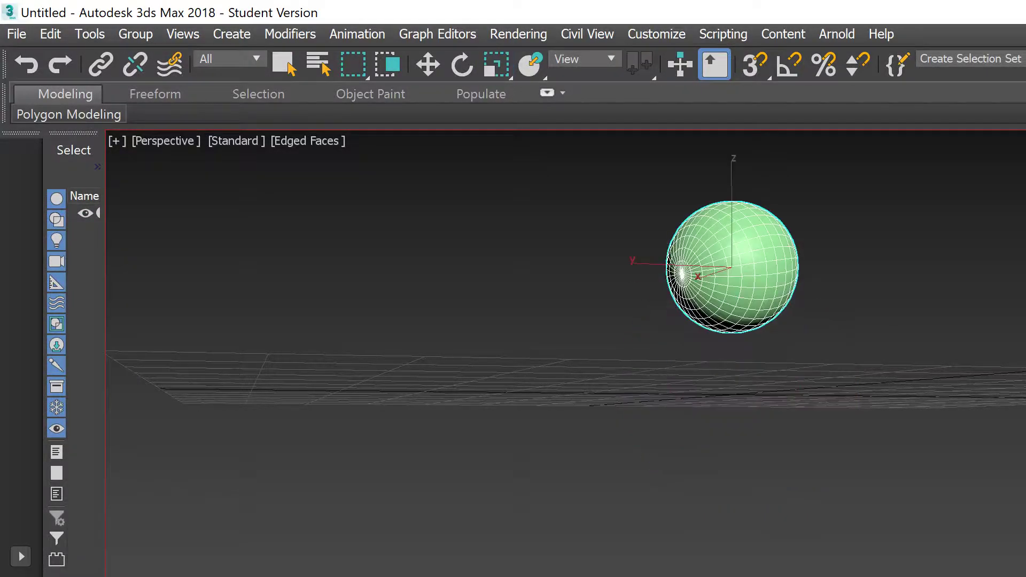
pyautogui.press('r')
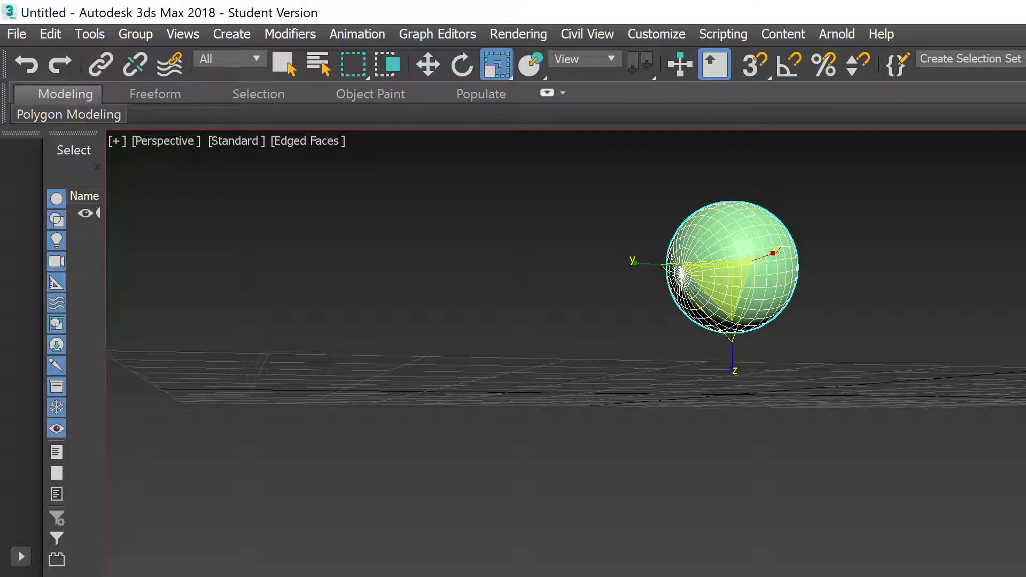
# Step: Select the sphere, adjust its size, and stretch it along Y into an elongated oval
pyautogui.rightClick(578, 576)
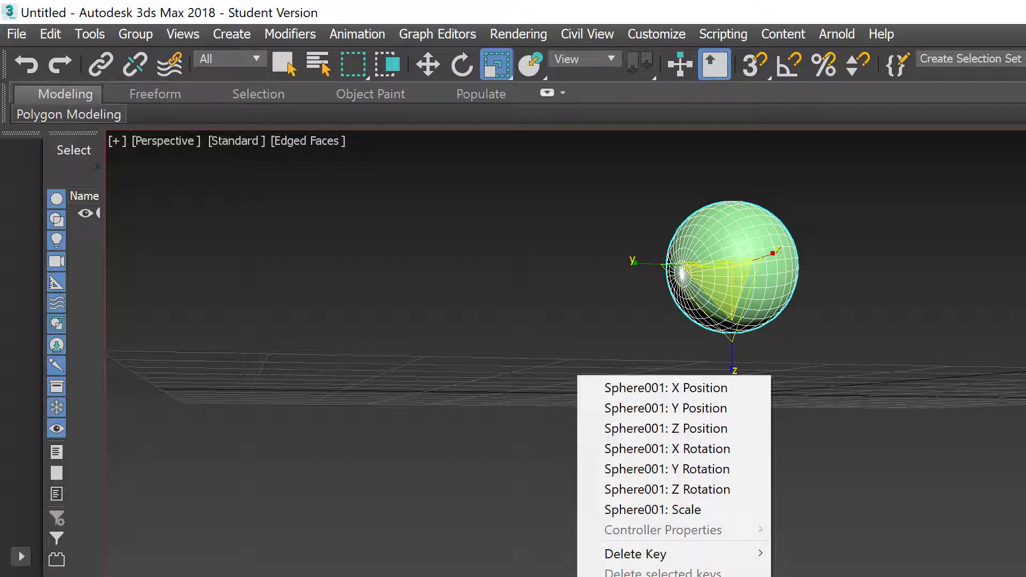
pyautogui.press('Escape')
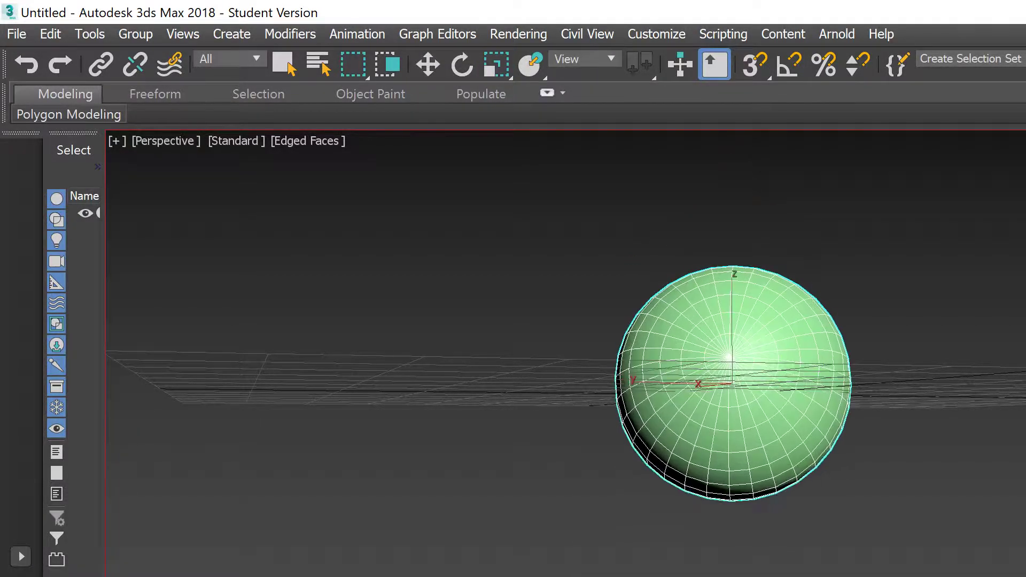
pyautogui.click(756, 374)
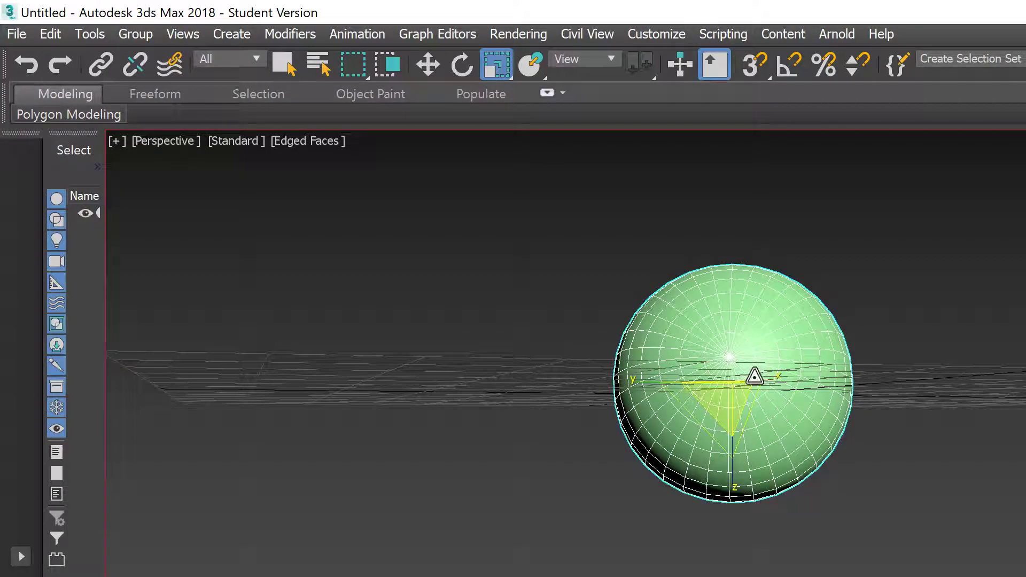
pyautogui.moveTo(643, 389); pyautogui.dragTo(593, 371)
pyautogui.keyDown('alt'); pyautogui.moveTo(664, 350); pyautogui.dragTo(766, 444, button='middle'); pyautogui.keyUp('alt')
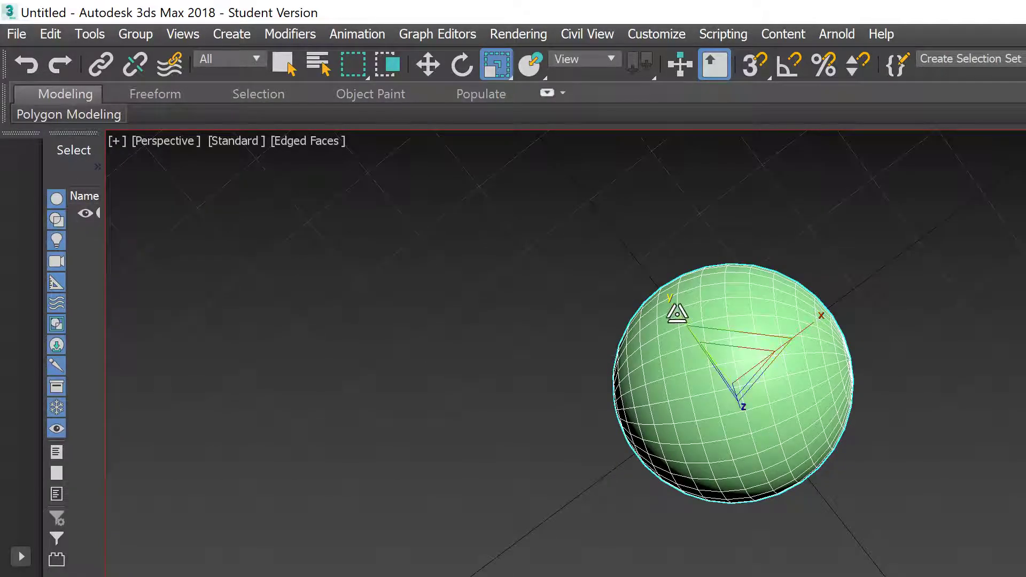
pyautogui.moveTo(674, 307)
pyautogui.mouseDown()
pyautogui.moveTo(660, 269)
pyautogui.moveTo(733, 299)
pyautogui.moveTo(696, 319)
pyautogui.moveTo(660, 297)
pyautogui.mouseUp()
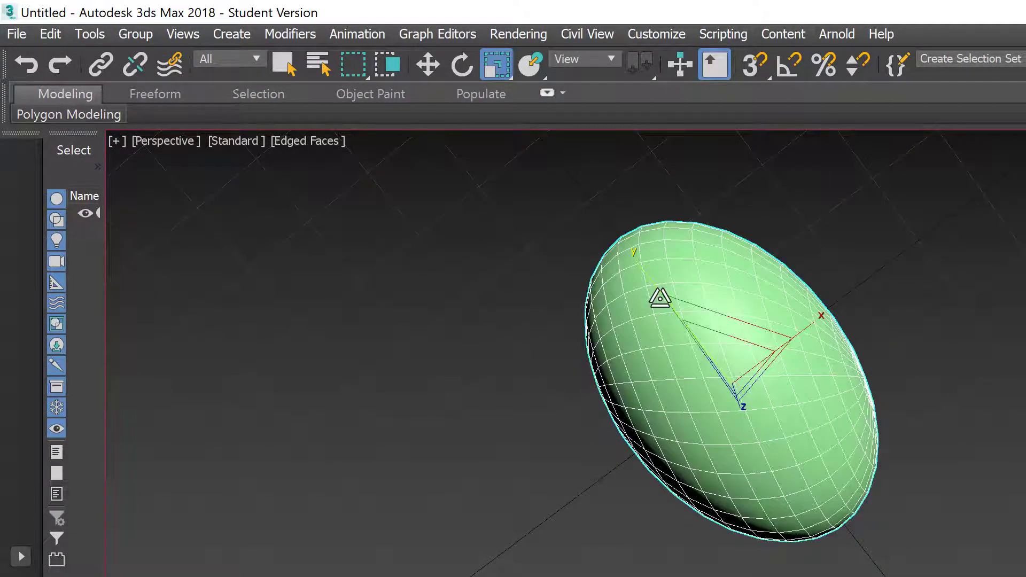
pyautogui.rightClick(765, 576)
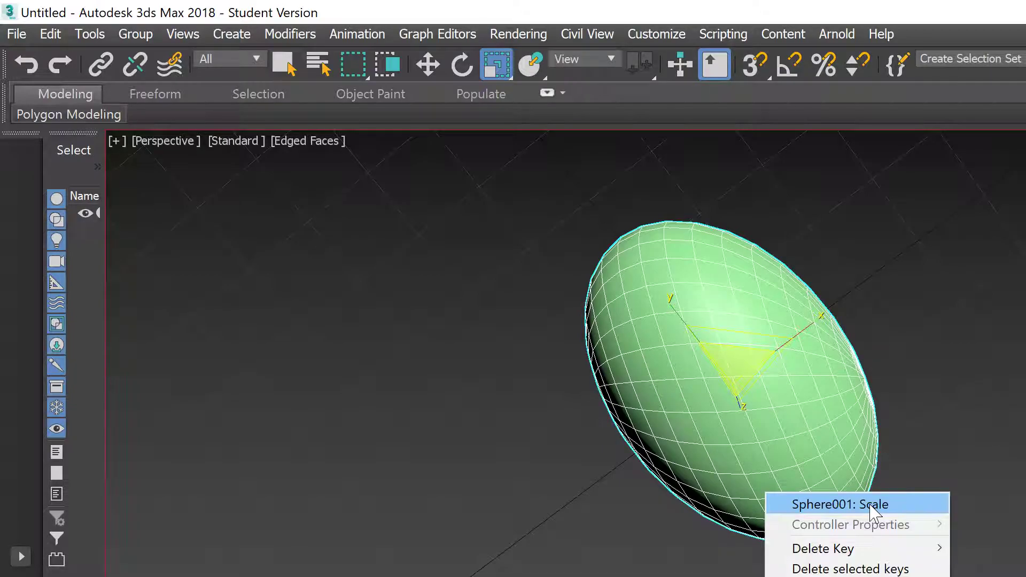
pyautogui.moveTo(887, 553)
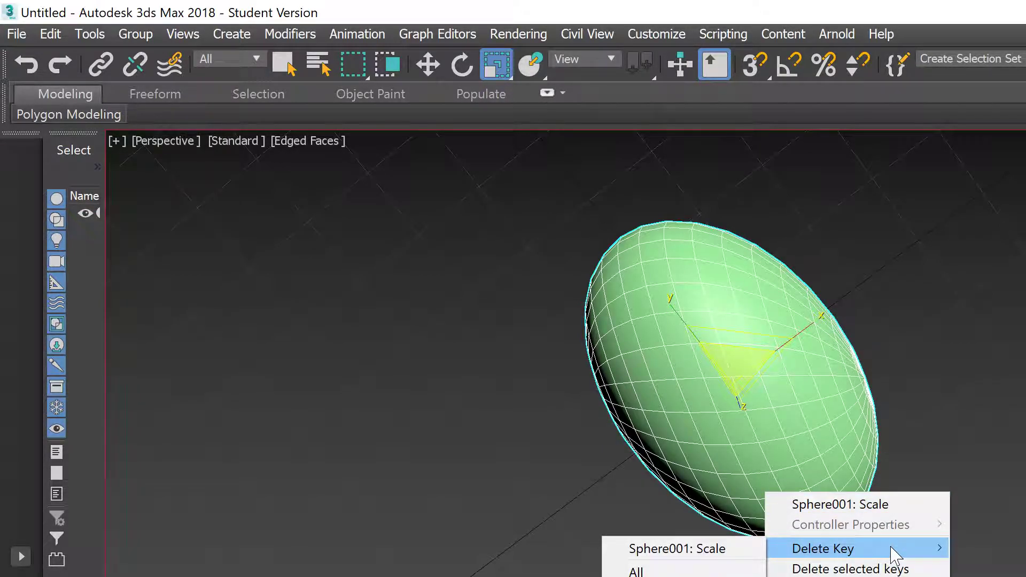
pyautogui.click(873, 502)
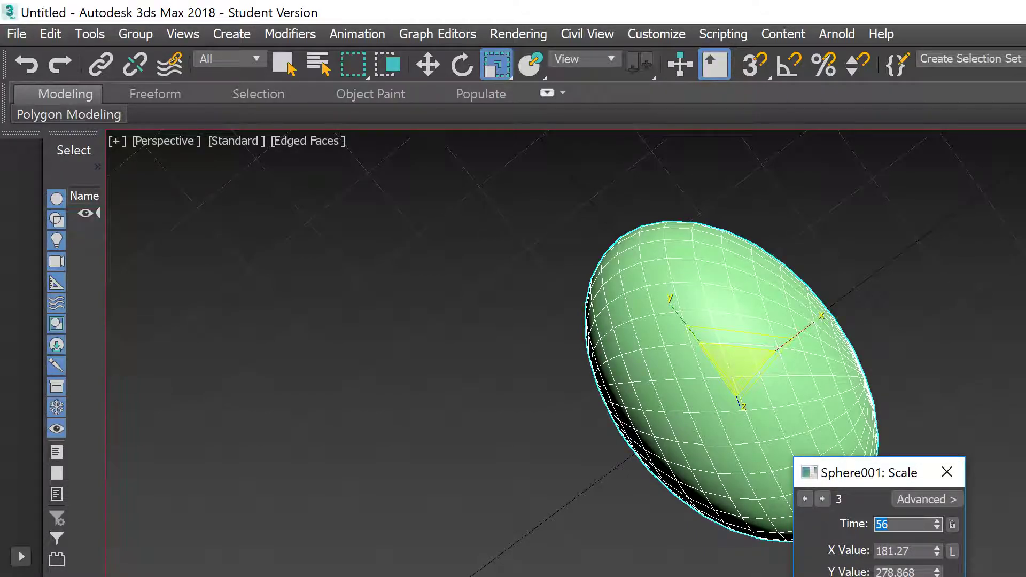
pyautogui.click(946, 473)
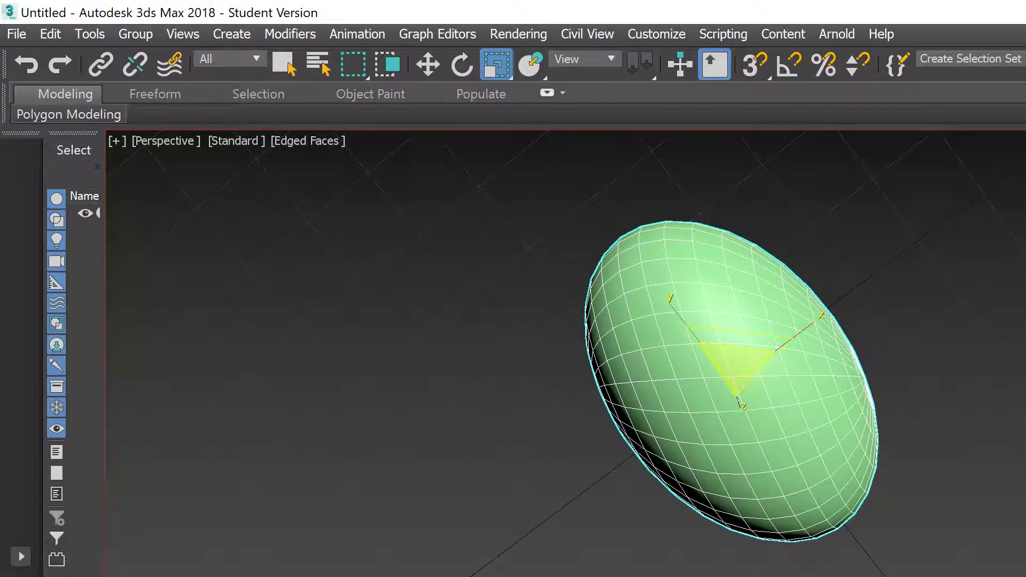
# Step: Orbit to look down at the sphere and play the squash-and-stretch animation a few times
pyautogui.keyDown('alt'); pyautogui.moveTo(758, 486); pyautogui.dragTo(795, 479, button='middle'); pyautogui.keyUp('alt')
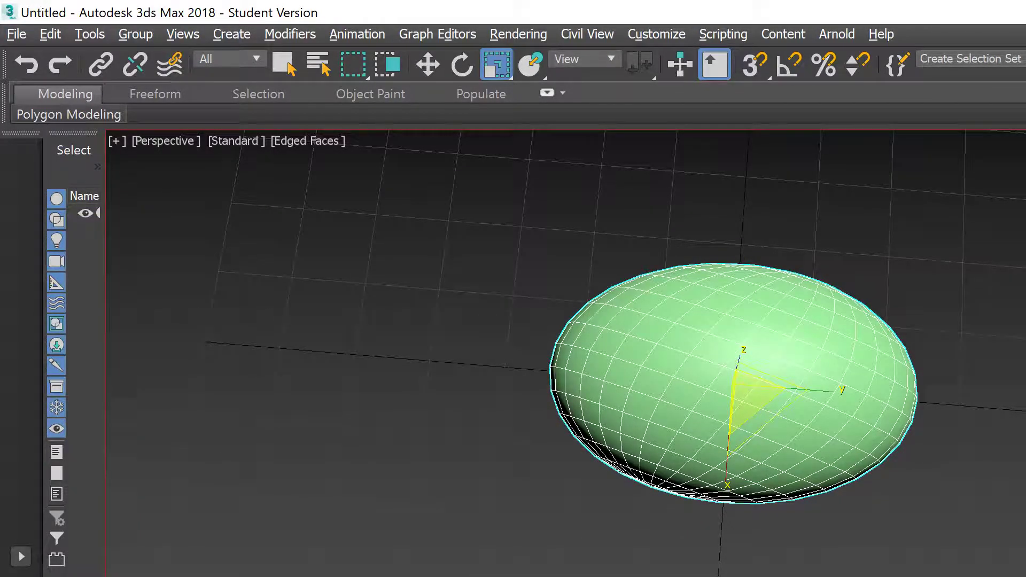
pyautogui.press('/')
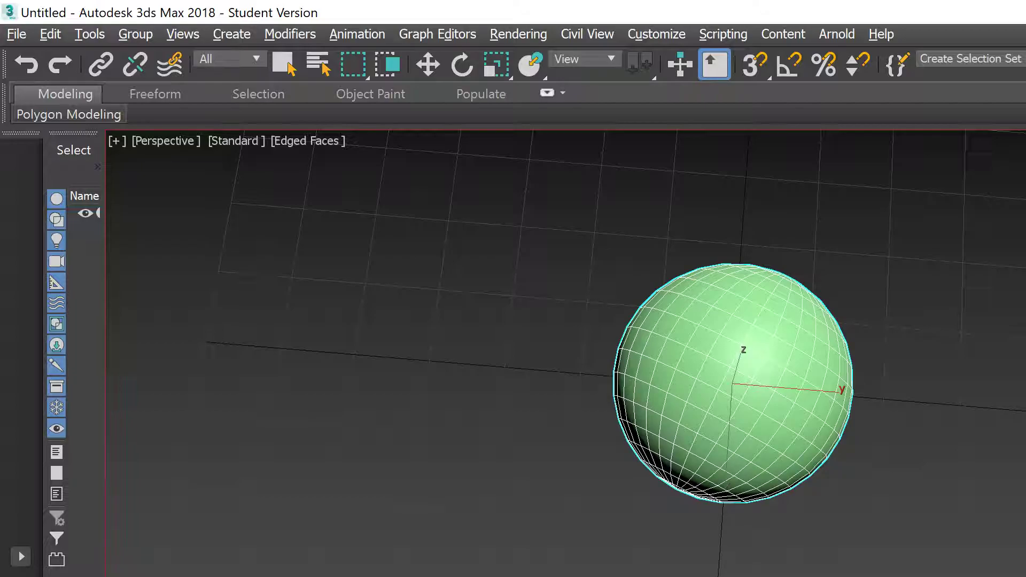
pyautogui.press('r')
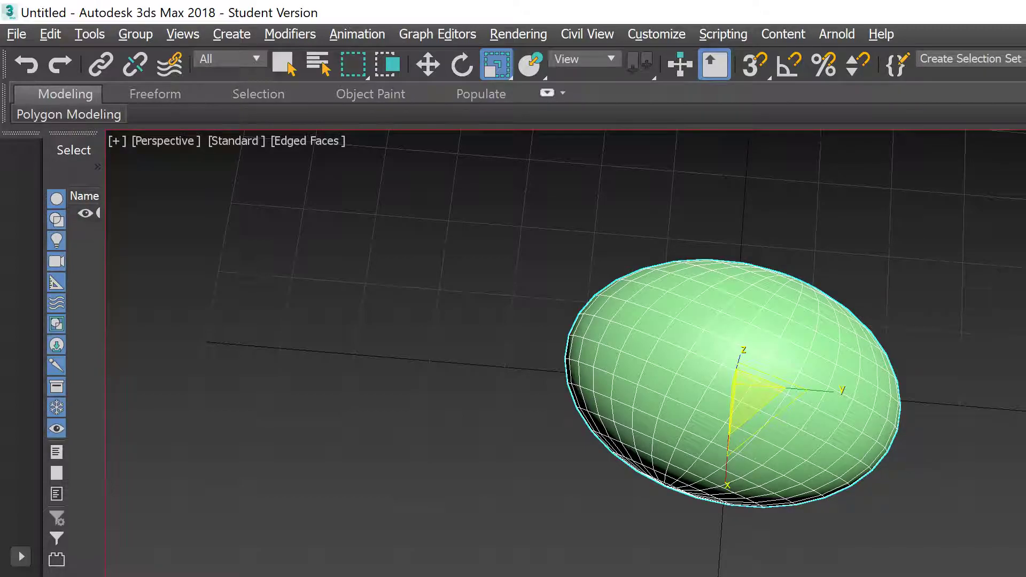
pyautogui.hotkey('ctrl', 'z')
pyautogui.press('q')
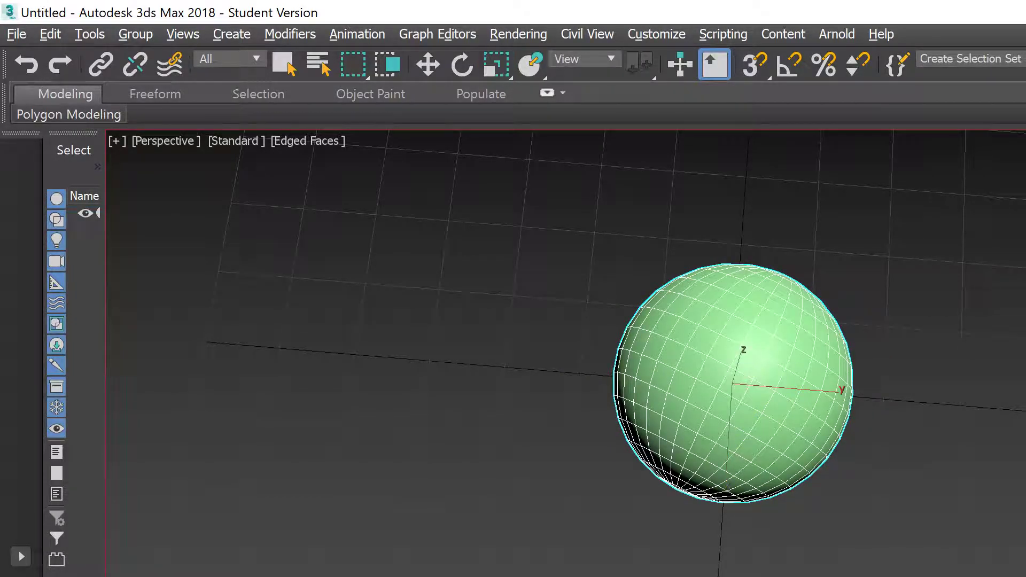
pyautogui.press('r')
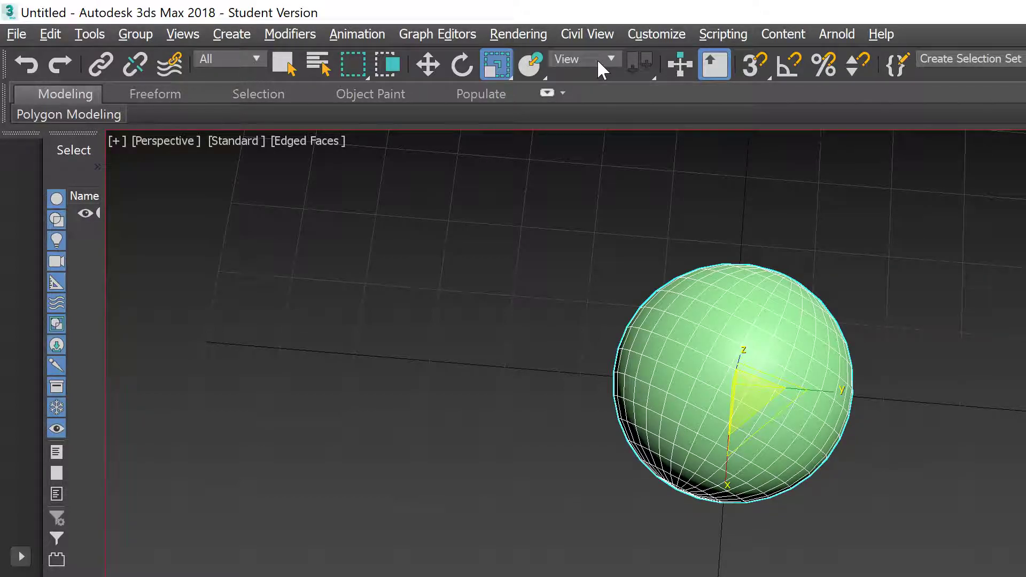
# Step: Set the Reference Coordinate System to Local, try a stretch on the sphere, and undo it
pyautogui.click(597, 59)
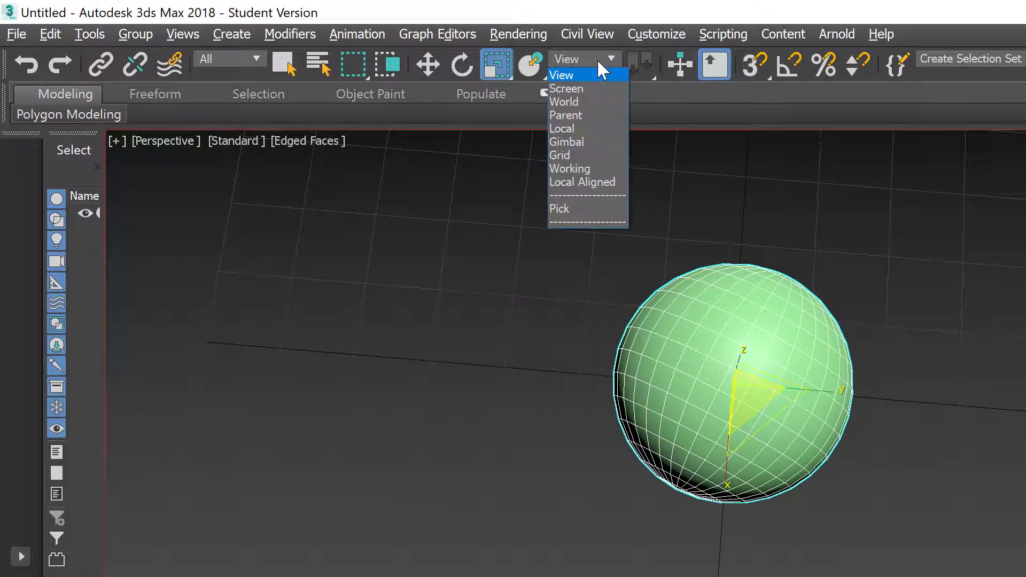
pyautogui.click(575, 128)
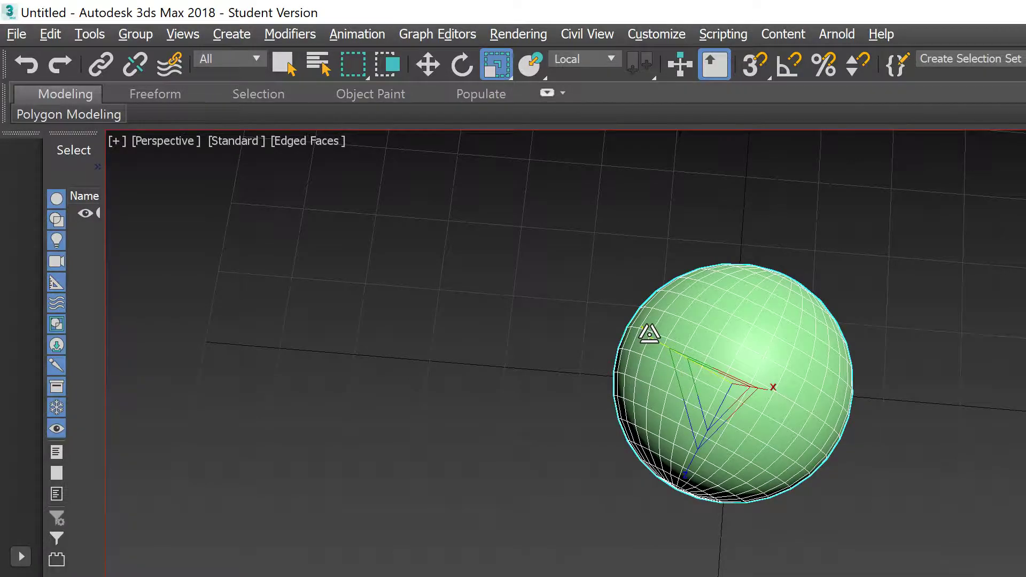
pyautogui.moveTo(649, 334); pyautogui.dragTo(623, 305)
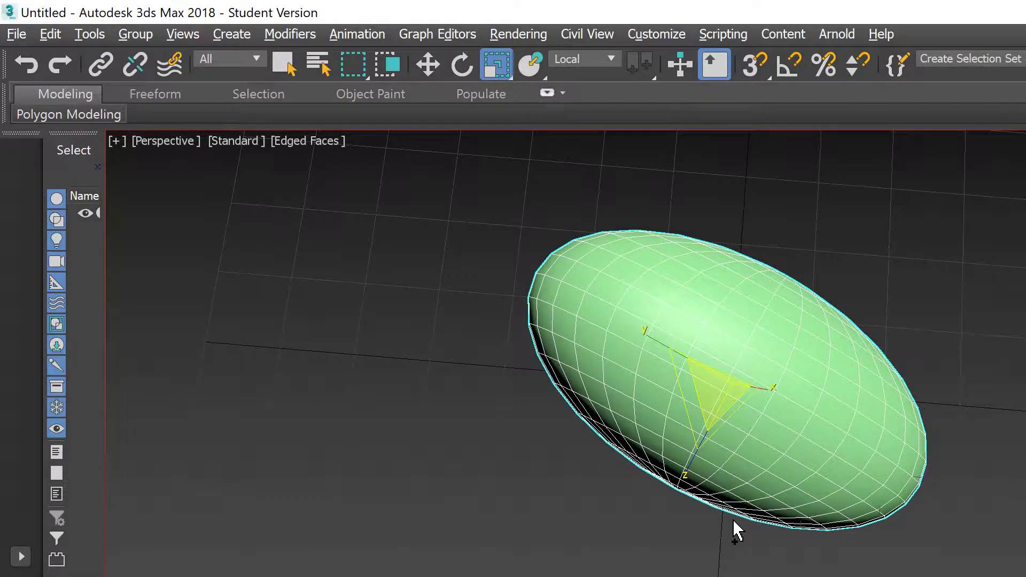
pyautogui.hotkey('ctrl', 'z')
pyautogui.hotkey('ctrl', 'z')
pyautogui.hotkey('ctrl', 'z')
pyautogui.hotkey('ctrl', 'z')
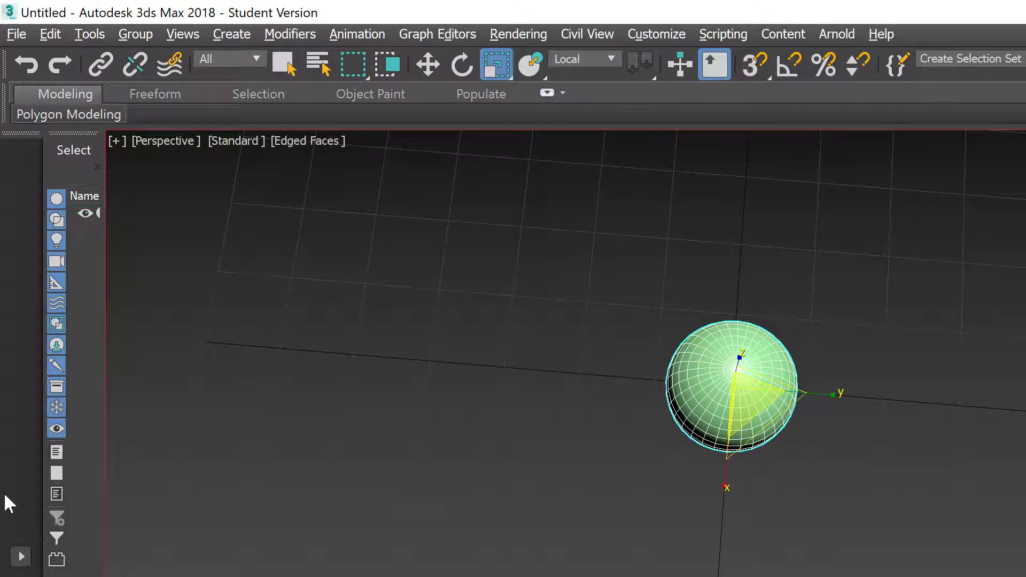
# Step: Move the sphere left along X and up along Z onto the grid line
pyautogui.press('w')
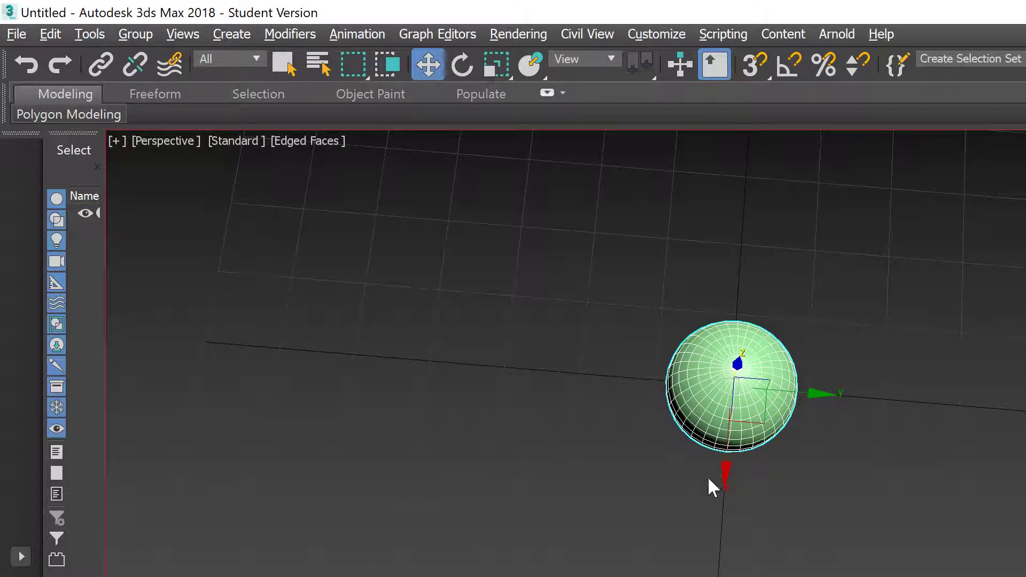
pyautogui.keyDown('alt'); pyautogui.moveTo(732, 493); pyautogui.dragTo(799, 484, button='middle'); pyautogui.keyUp('alt')
pyautogui.moveTo(631, 424); pyautogui.dragTo(302, 348)
pyautogui.moveTo(371, 313); pyautogui.dragTo(380, 280)
pyautogui.scroll(-3, 473, 391)
pyautogui.keyDown('alt'); pyautogui.moveTo(473, 392); pyautogui.dragTo(404, 424, button='middle'); pyautogui.keyUp('alt')
pyautogui.keyDown('alt'); pyautogui.moveTo(523, 431); pyautogui.dragTo(449, 434, button='middle'); pyautogui.keyUp('alt')
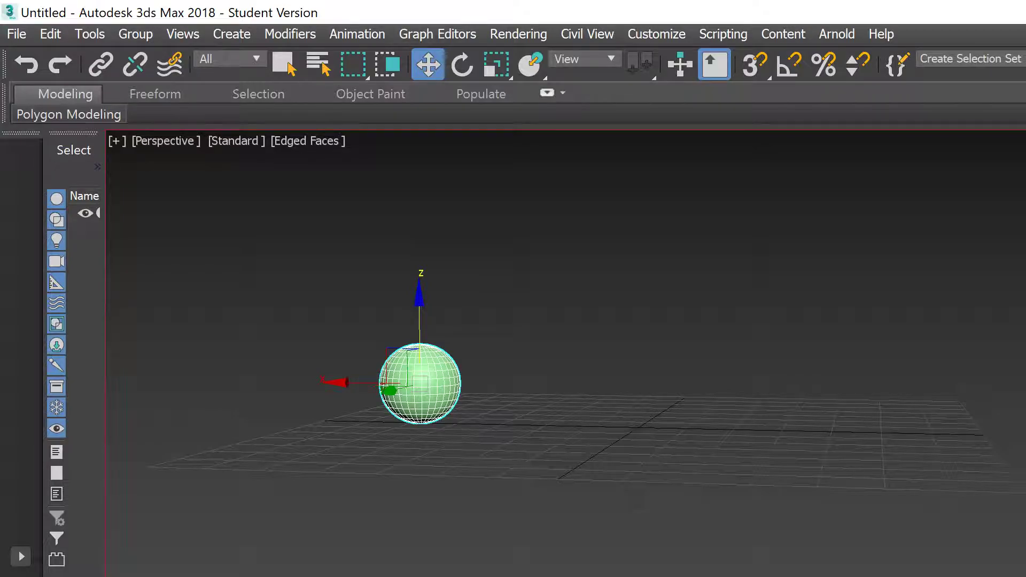
pyautogui.press('w')
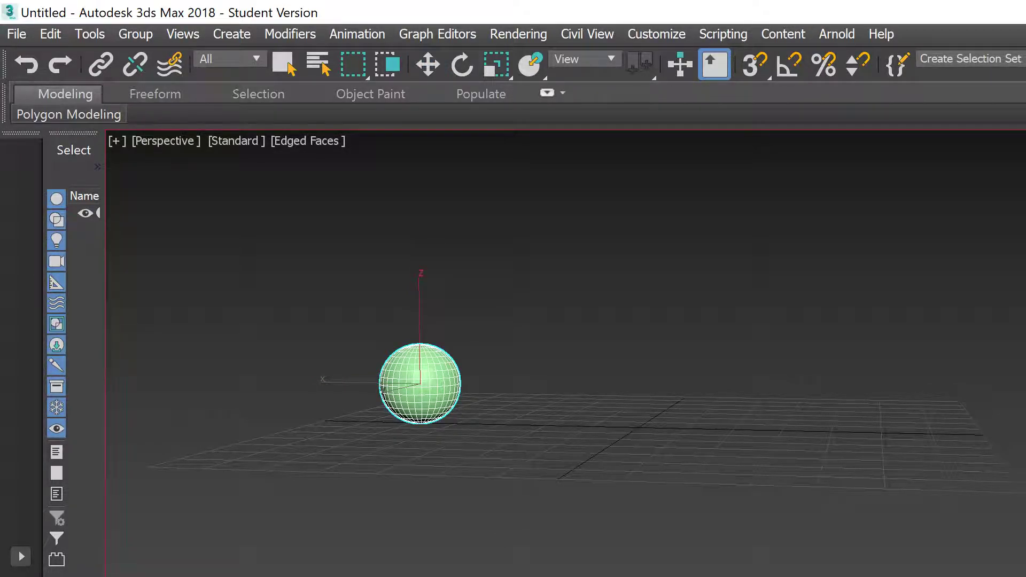
pyautogui.press('w')
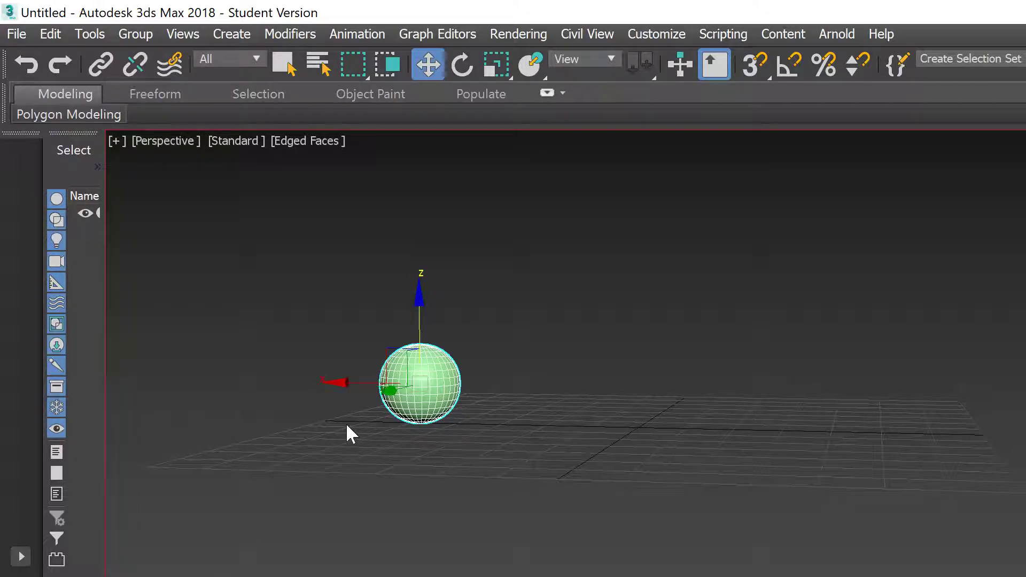
# Step: Squash the ball vertically, trial a tall egg stretch, undo, and restore it to round
pyautogui.press('r')
pyautogui.moveTo(417, 294); pyautogui.dragTo(415, 319)
pyautogui.press('w')
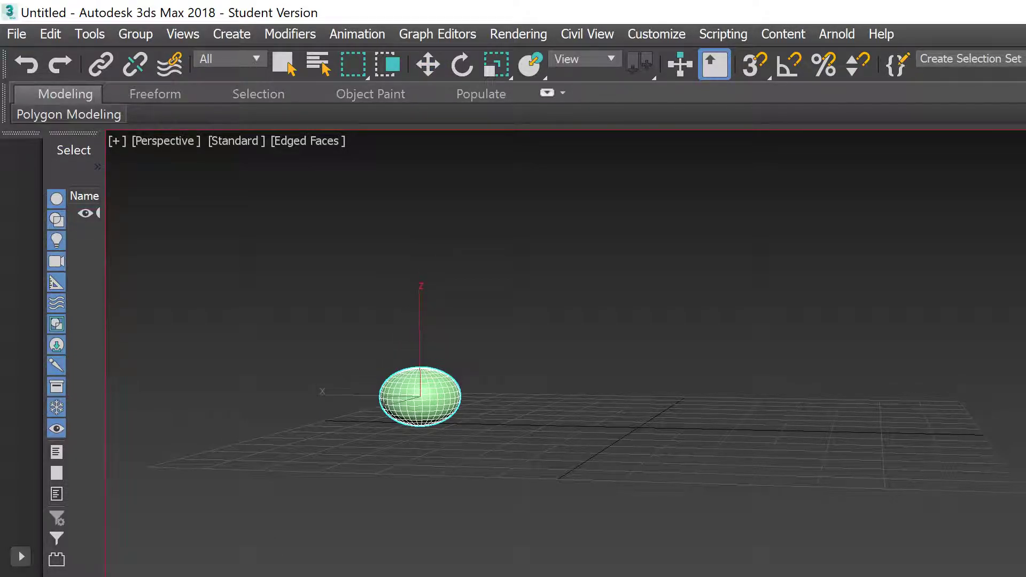
pyautogui.press('w')
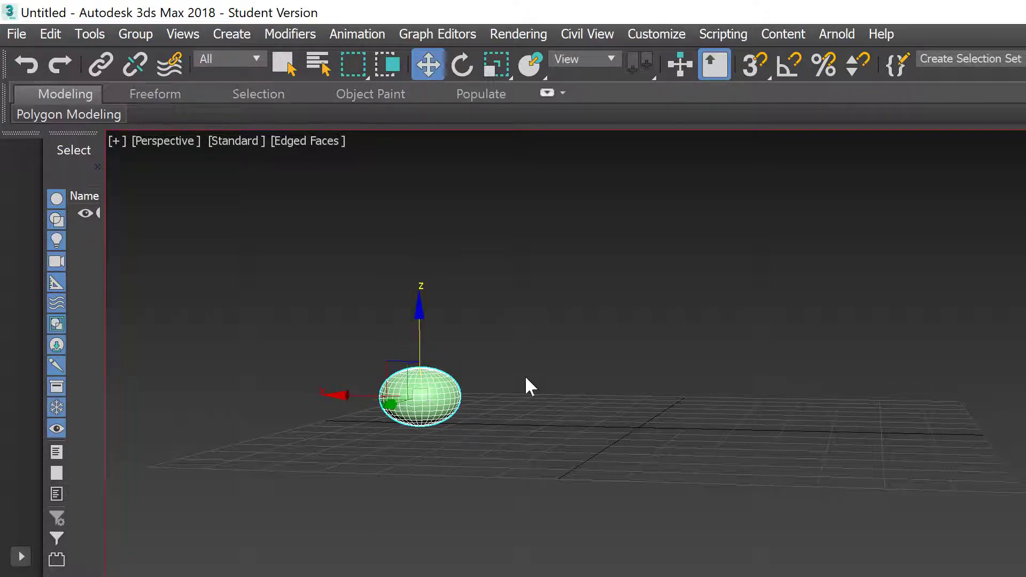
pyautogui.press('r')
pyautogui.moveTo(414, 314)
pyautogui.mouseDown()
pyautogui.moveTo(439, 247)
pyautogui.moveTo(428, 311)
pyautogui.mouseUp()
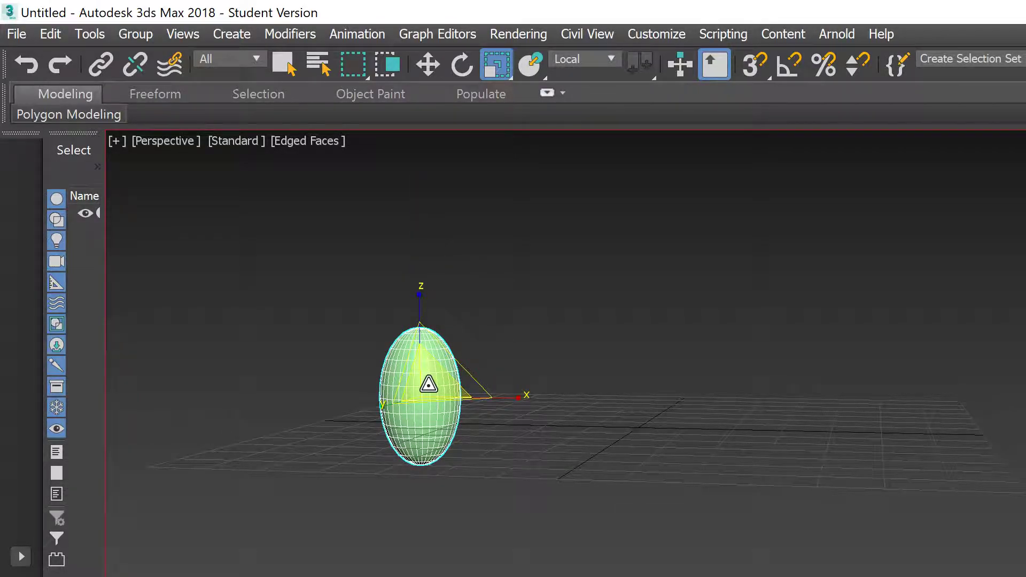
pyautogui.hotkey('ctrl', 'z')
pyautogui.moveTo(456, 327); pyautogui.dragTo(478, 273)
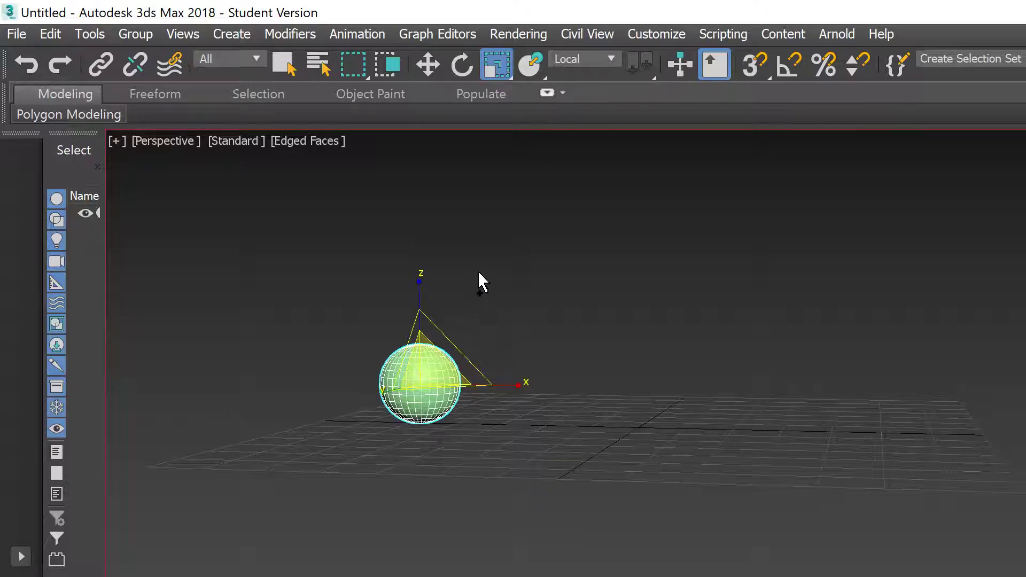
# Step: Squash the sphere flat along Z with Select and Squash
pyautogui.press('q')
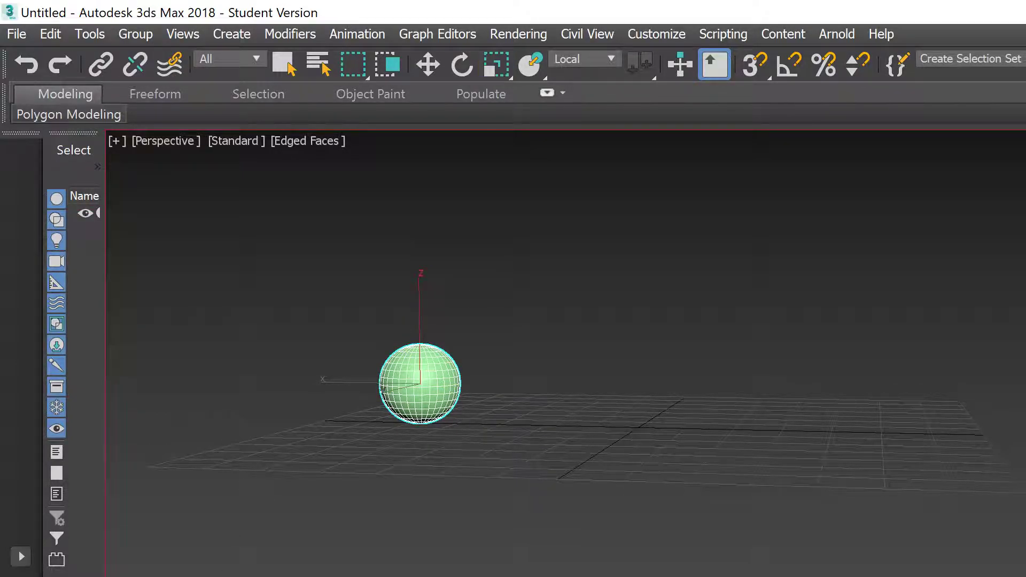
pyautogui.press('r')
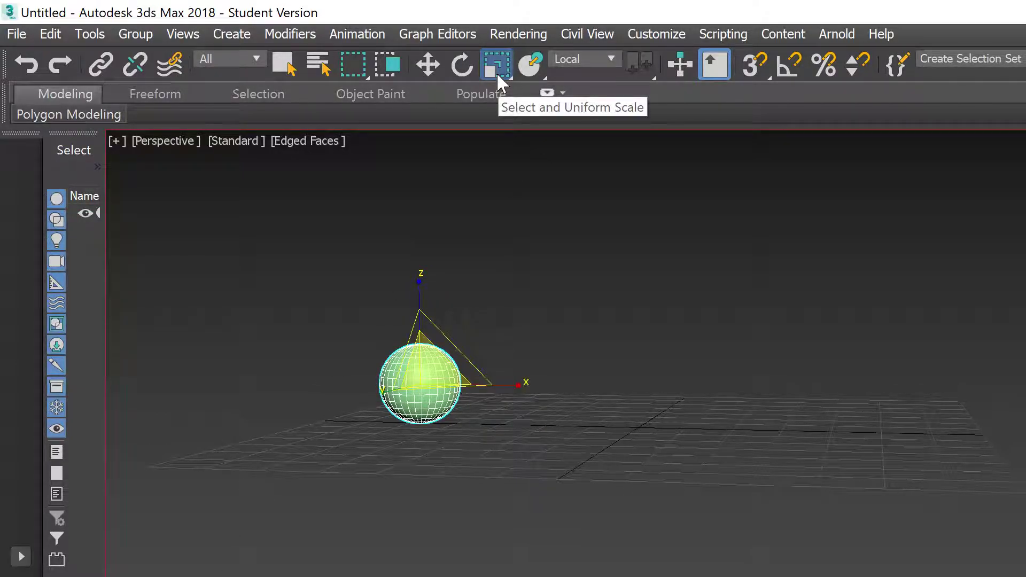
pyautogui.click(501, 66)
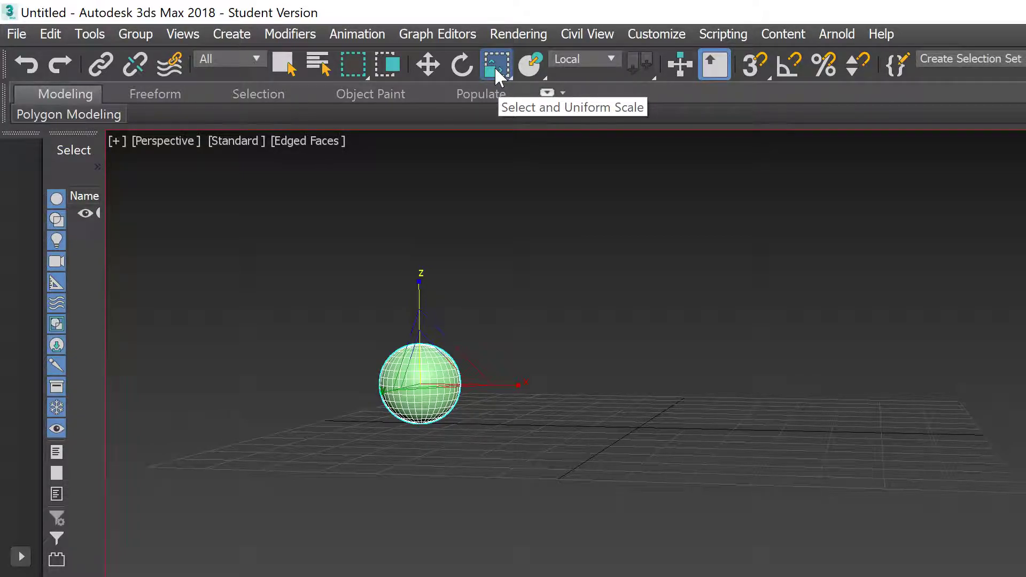
pyautogui.moveTo(495, 66); pyautogui.dragTo(501, 105)
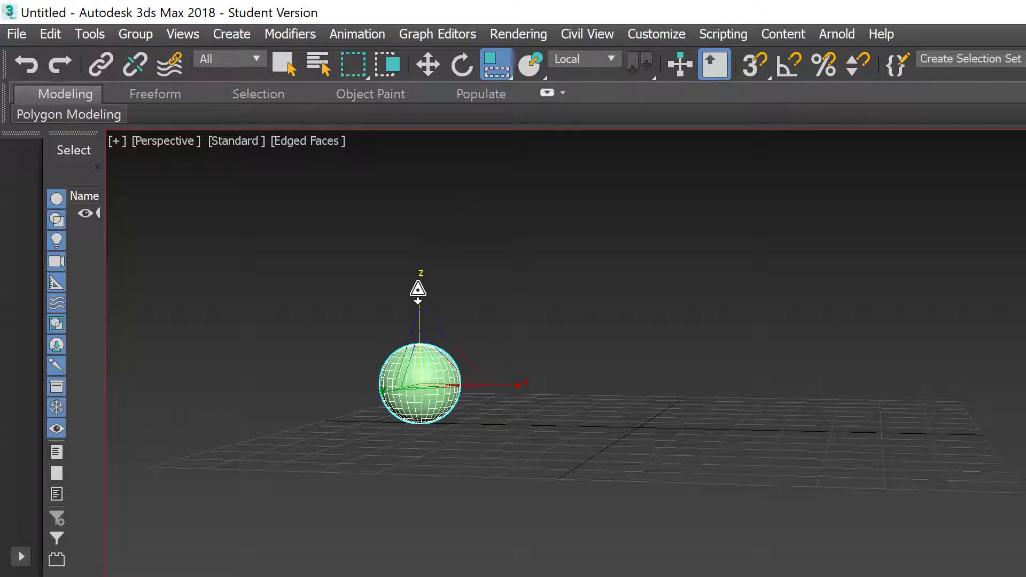
pyautogui.moveTo(419, 294); pyautogui.dragTo(422, 304)
# Step: Lower the squashed ball onto the grid and play the animation to check it
pyautogui.press('e')
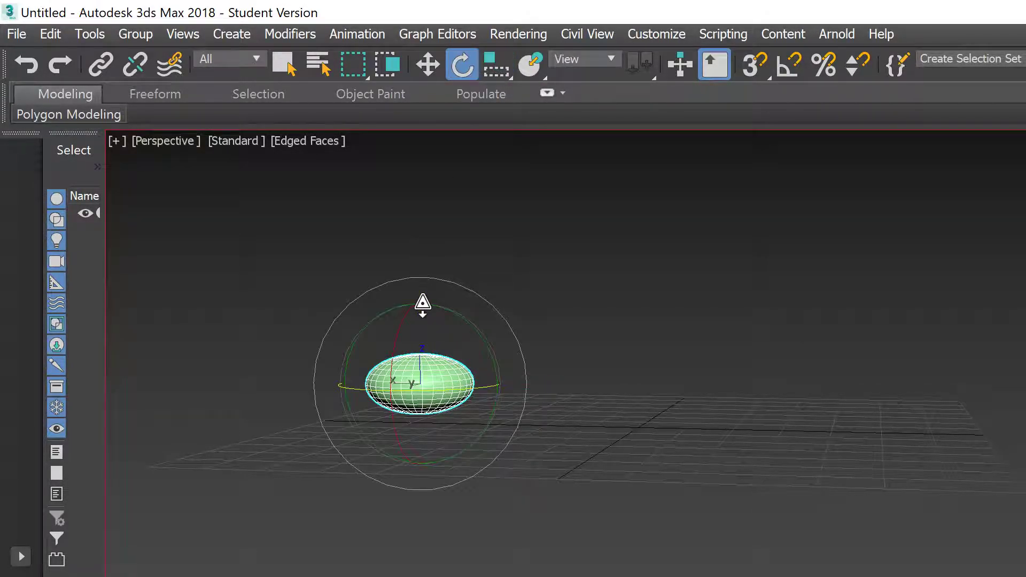
pyautogui.press('w')
pyautogui.moveTo(419, 287); pyautogui.dragTo(418, 299)
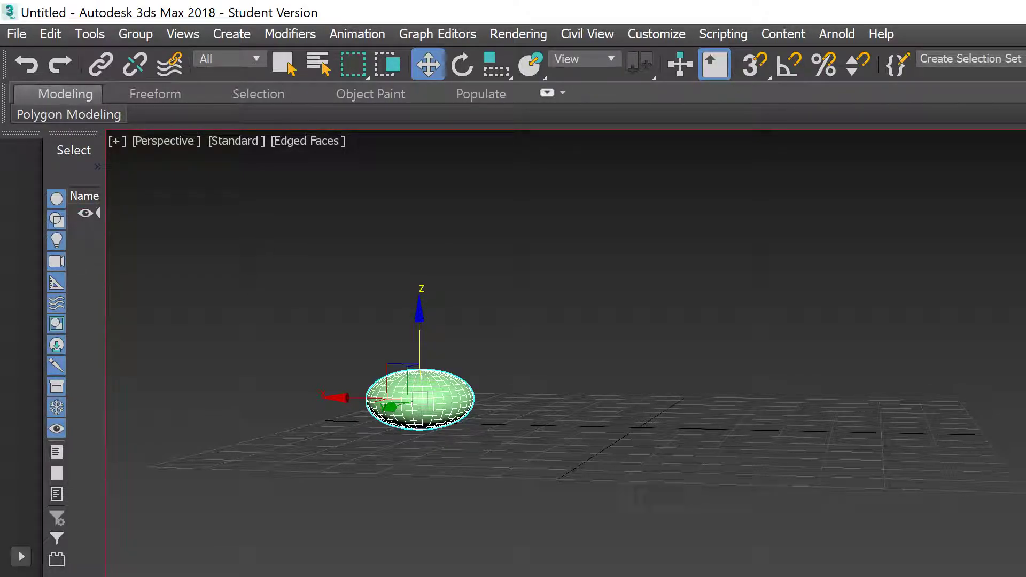
pyautogui.press('/')
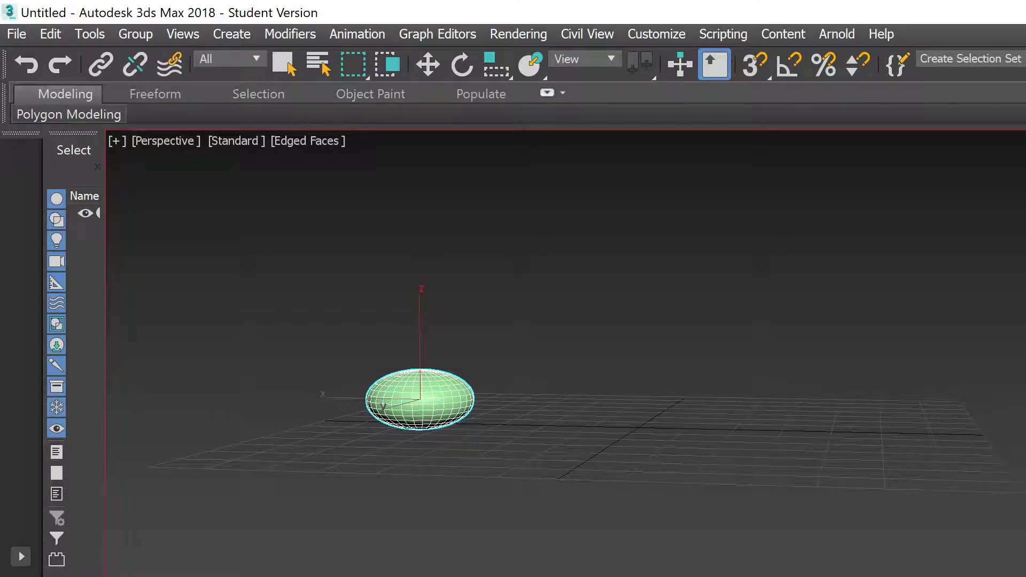
pyautogui.press('r')
pyautogui.moveTo(420, 308); pyautogui.dragTo(423, 267)
pyautogui.press('w')
pyautogui.moveTo(418, 316); pyautogui.dragTo(432, 51)
pyautogui.scroll(-4, 556, 364)
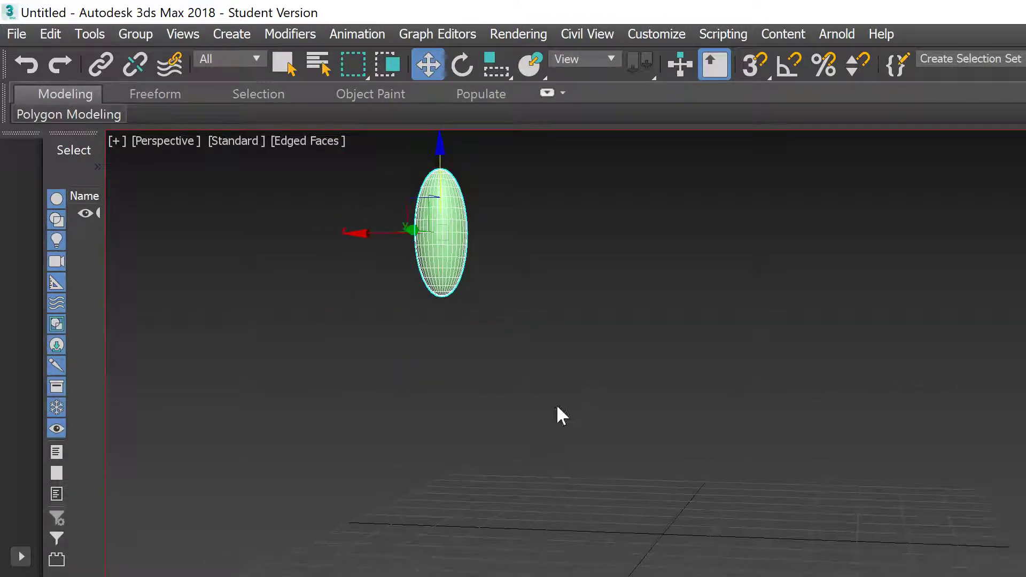
pyautogui.press('/')
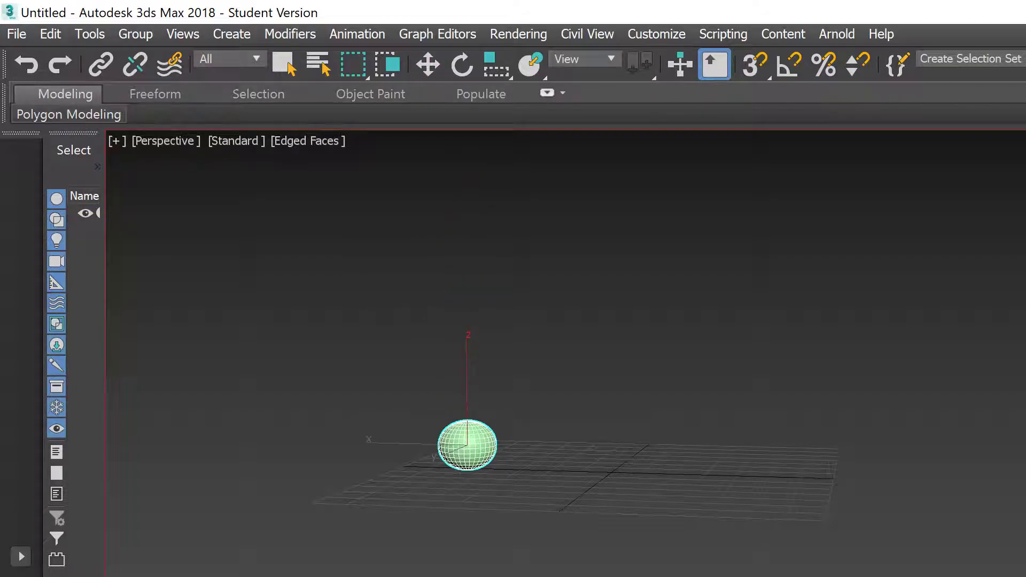
pyautogui.press('/')
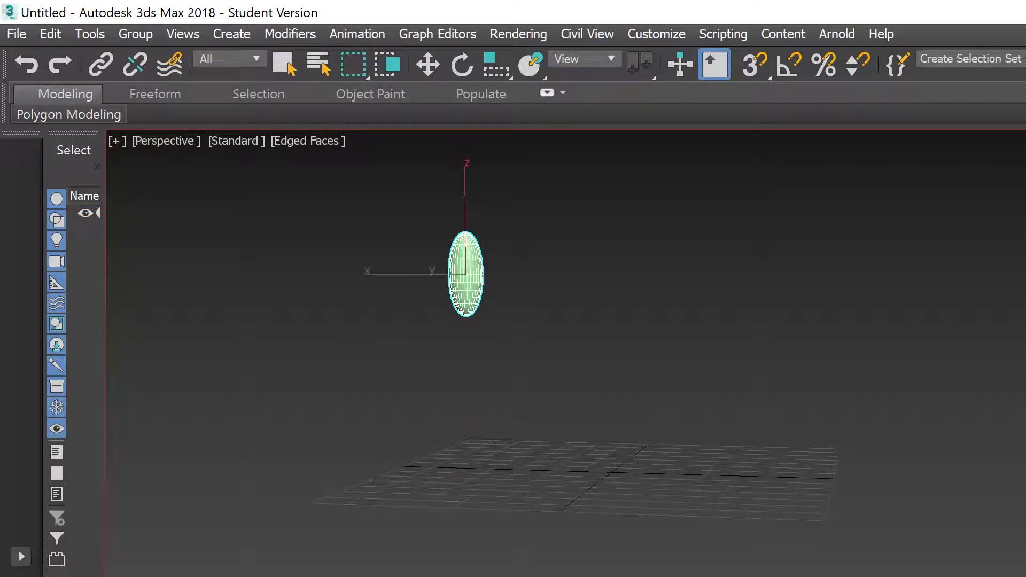
pyautogui.press('w')
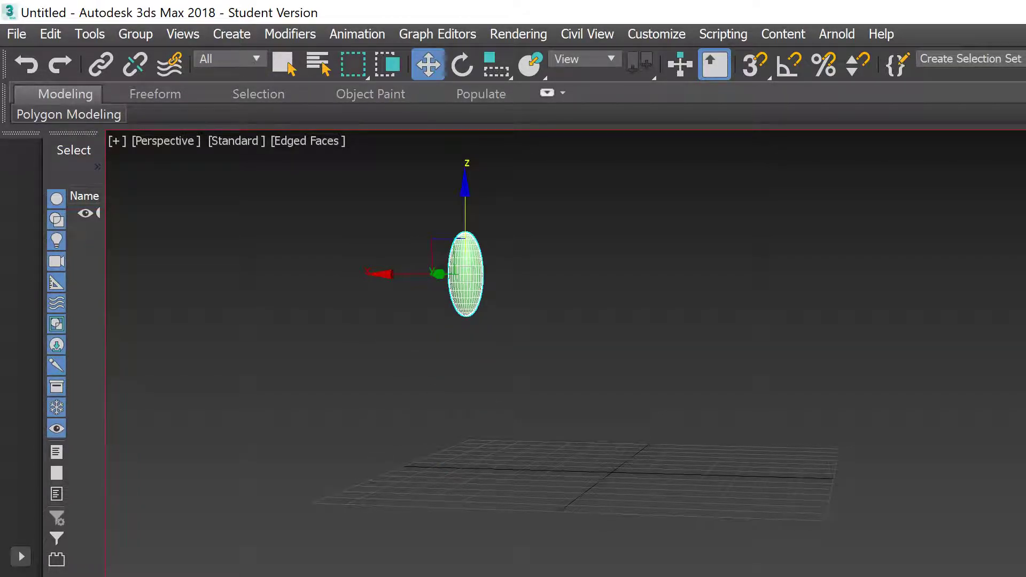
pyautogui.press('/')
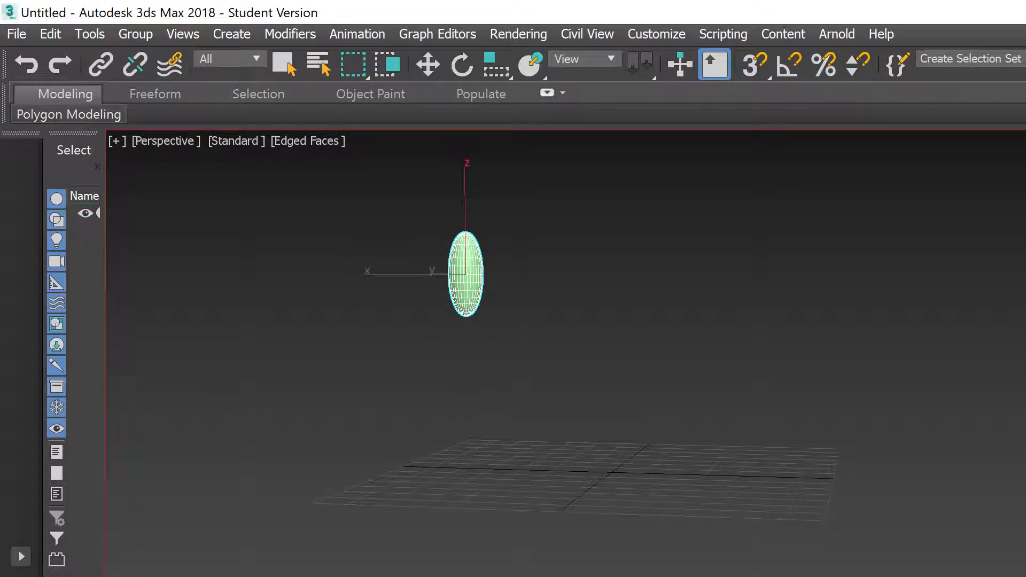
pyautogui.press('w')
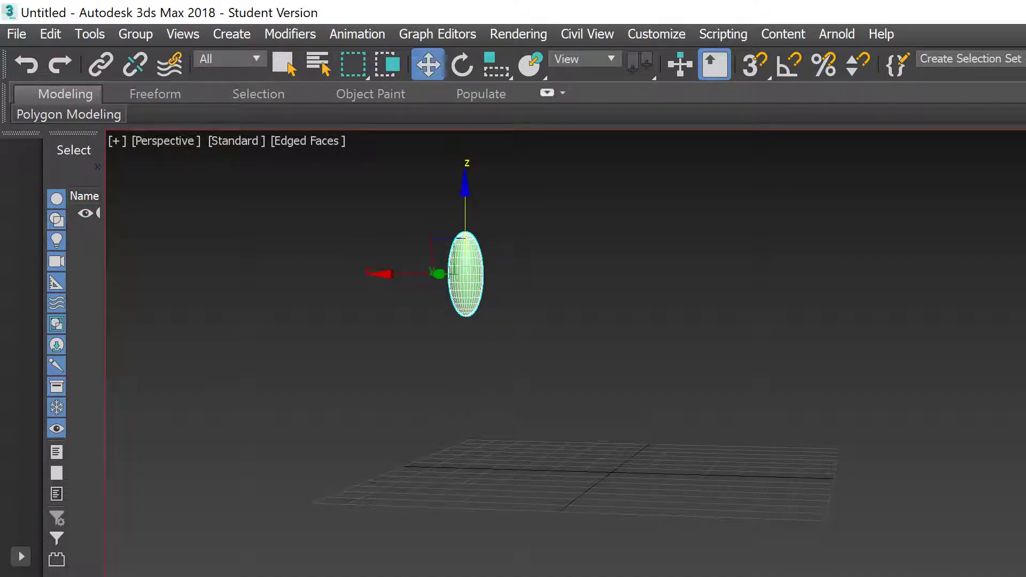
pyautogui.press('Home')
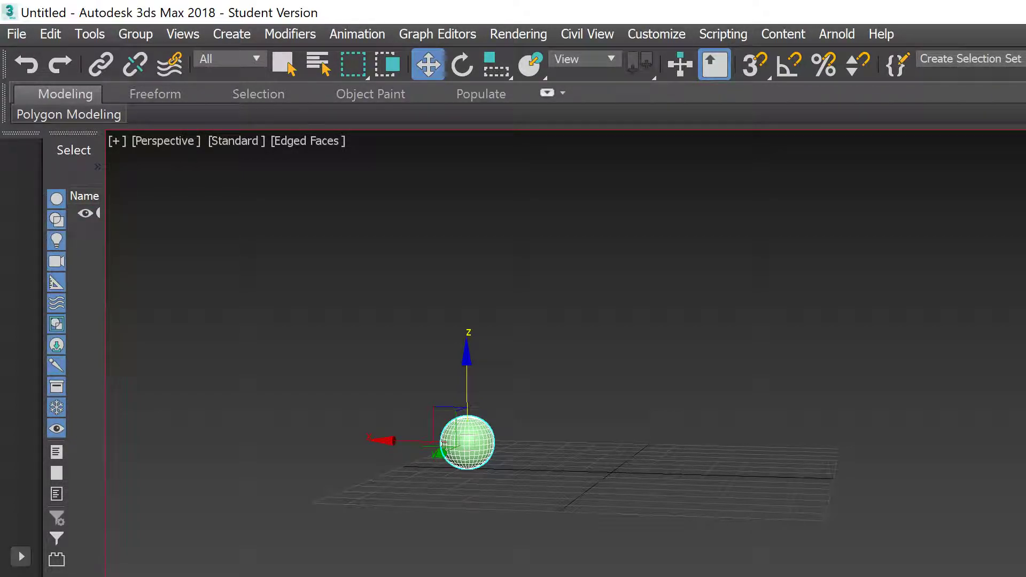
pyautogui.press('/')
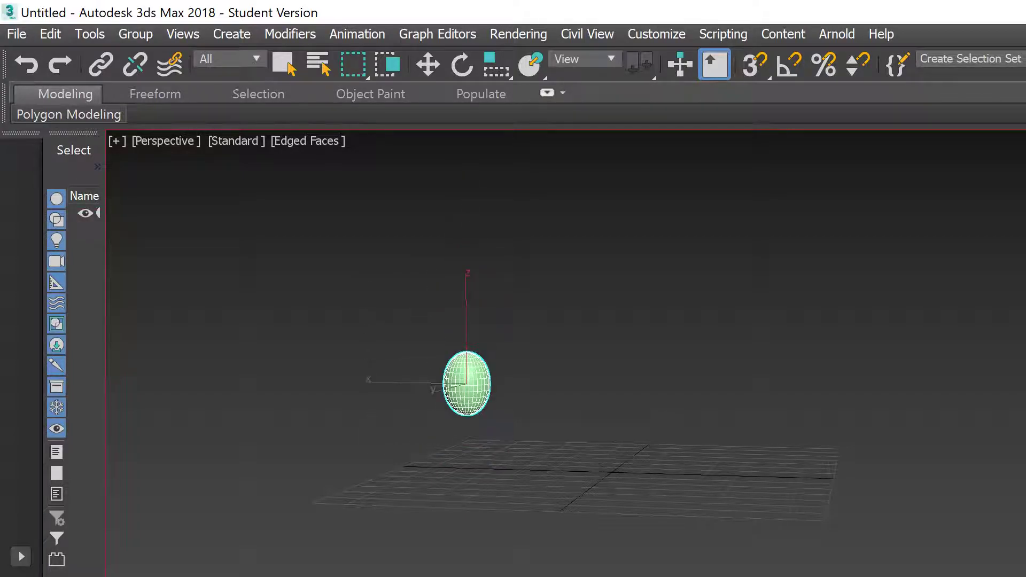
pyautogui.press('/')
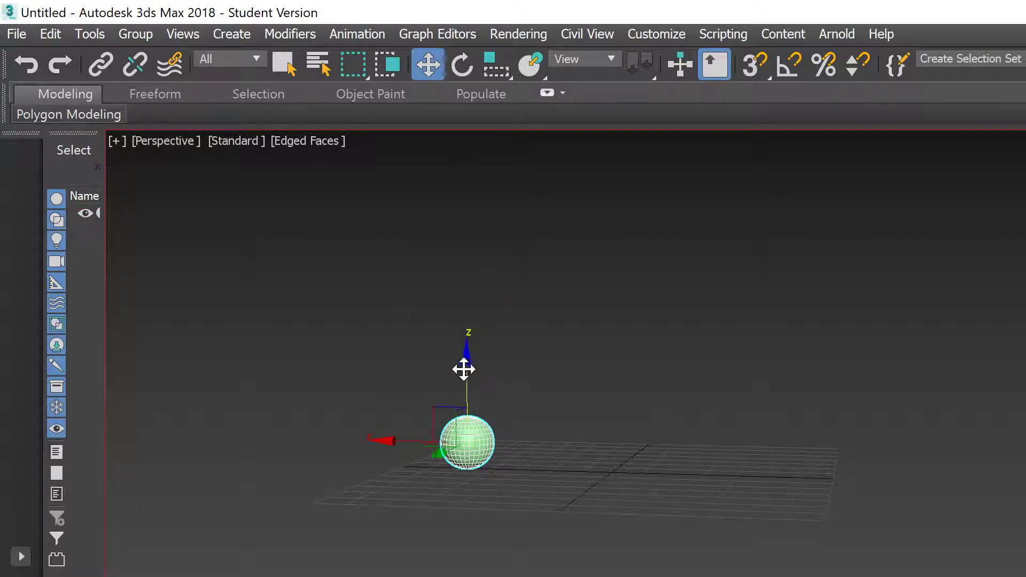
pyautogui.moveTo(464, 369); pyautogui.dragTo(483, 149)
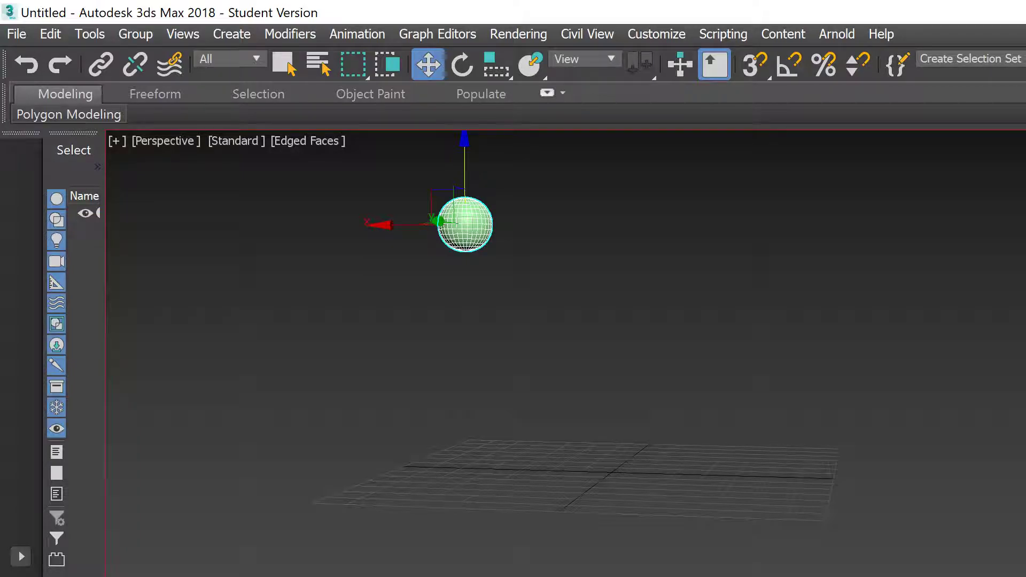
pyautogui.press('/')
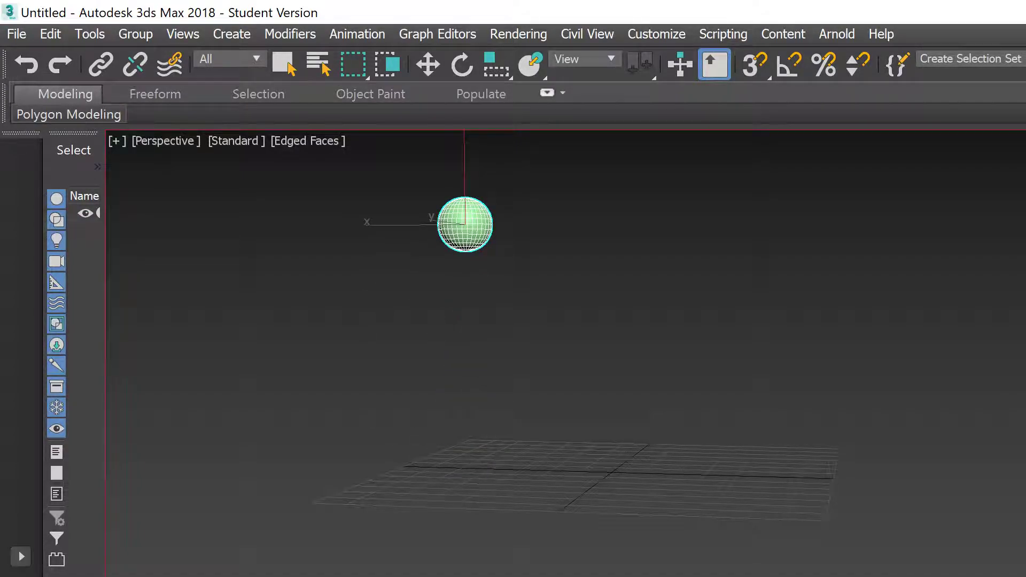
# Step: Scale the sphere flatter and wider, then preview the squash
pyautogui.press('w')
pyautogui.press('r')
pyautogui.moveTo(463, 137); pyautogui.dragTo(467, 141)
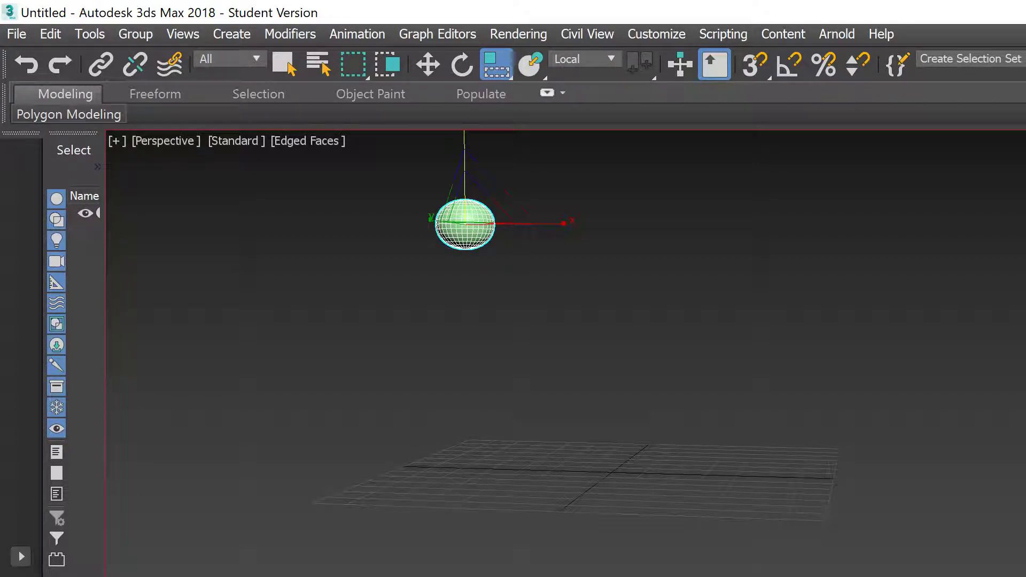
pyautogui.press('/')
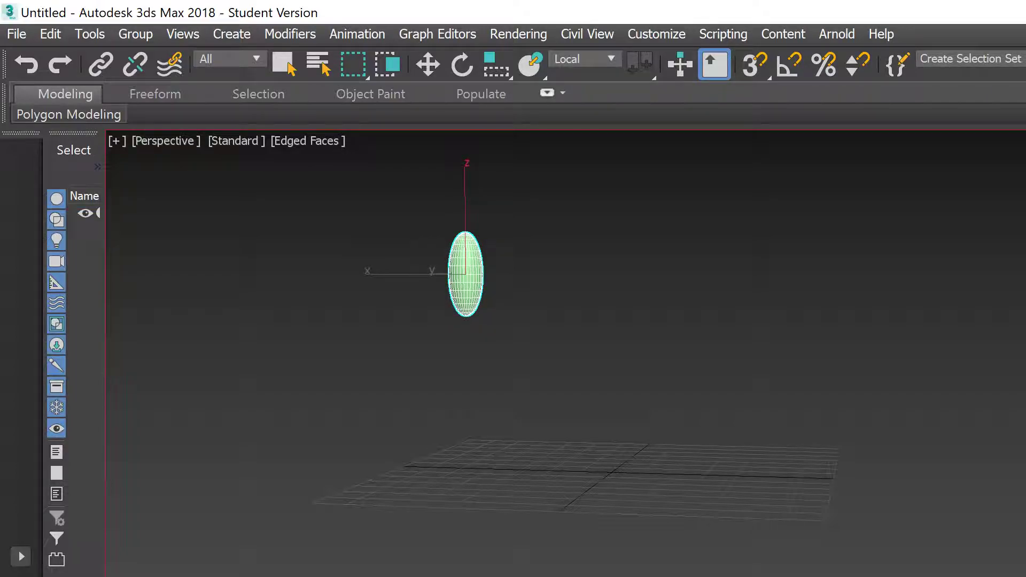
pyautogui.press('/')
# Step: Lower the stretched sphere toward the grid and preview the bounce
pyautogui.press('w')
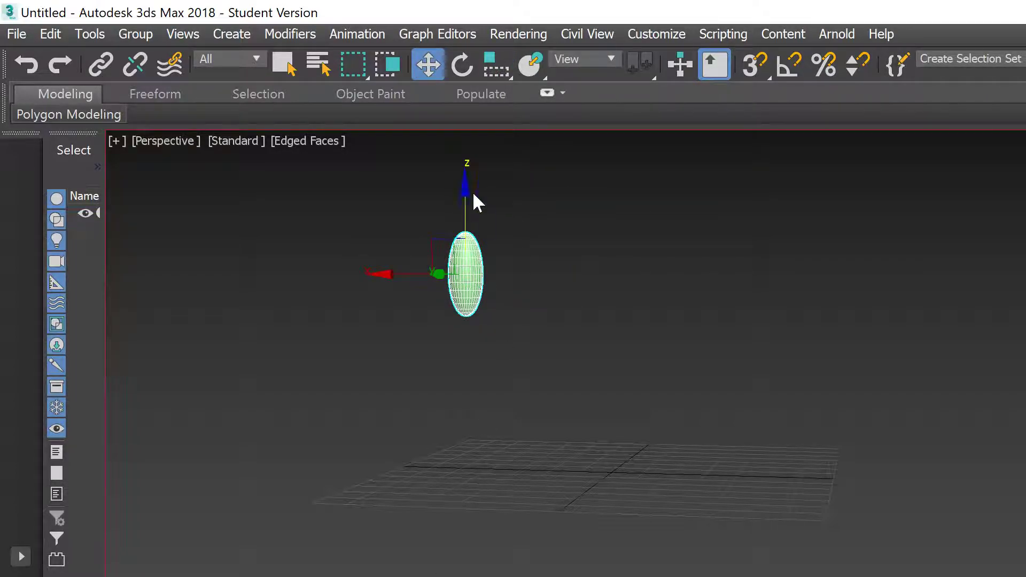
pyautogui.moveTo(465, 217); pyautogui.dragTo(467, 320)
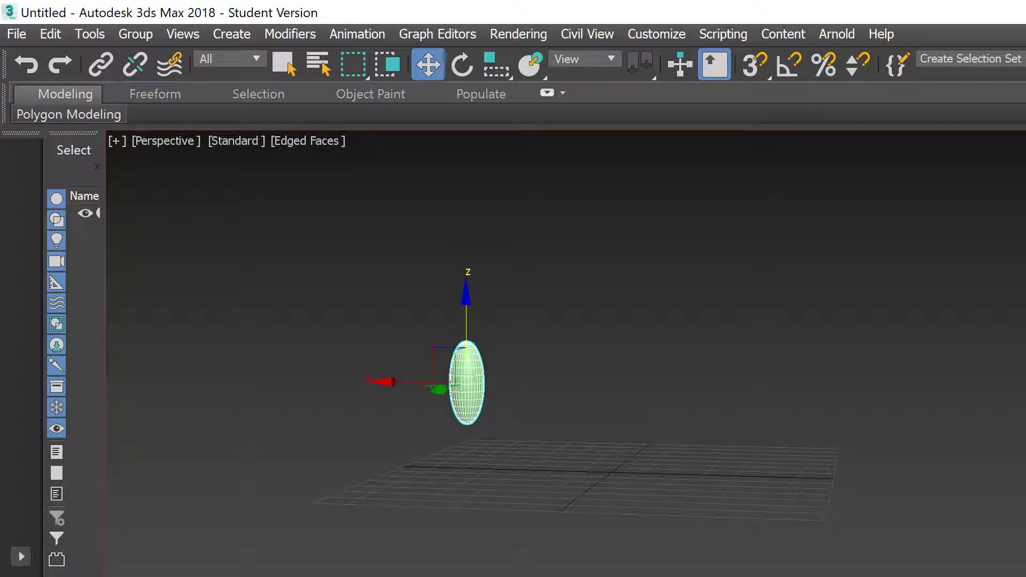
pyautogui.press('/')
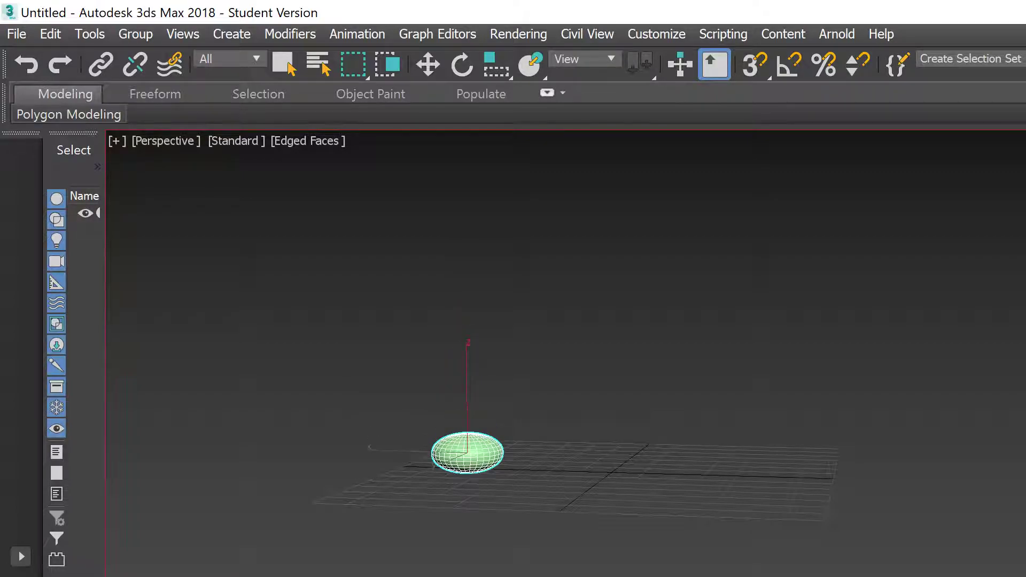
pyautogui.press('/')
# Step: Move the squashed sphere down onto the grid, replay the bounce, and open Save As
pyautogui.moveTo(469, 376); pyautogui.dragTo(467, 387)
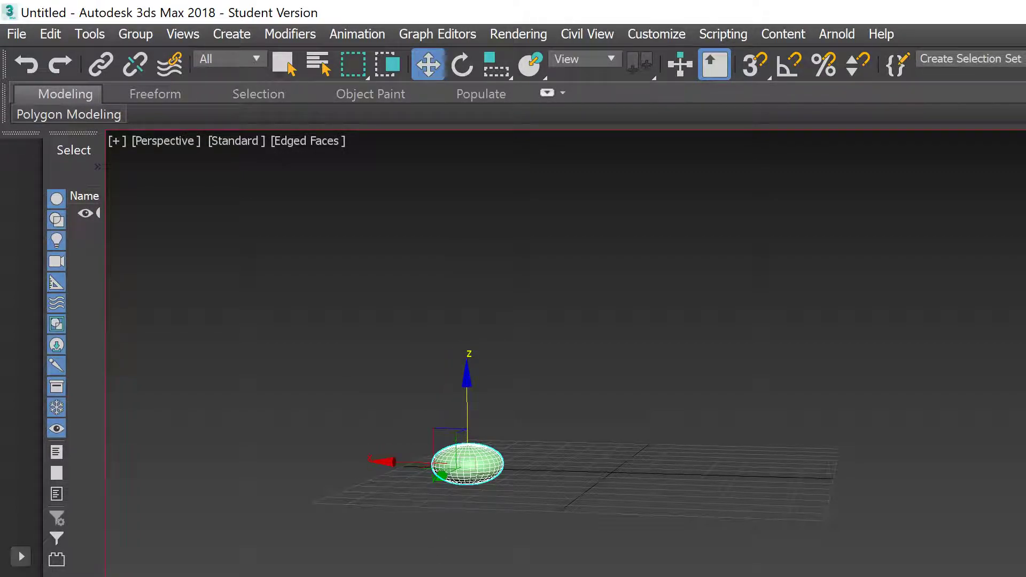
pyautogui.press('/')
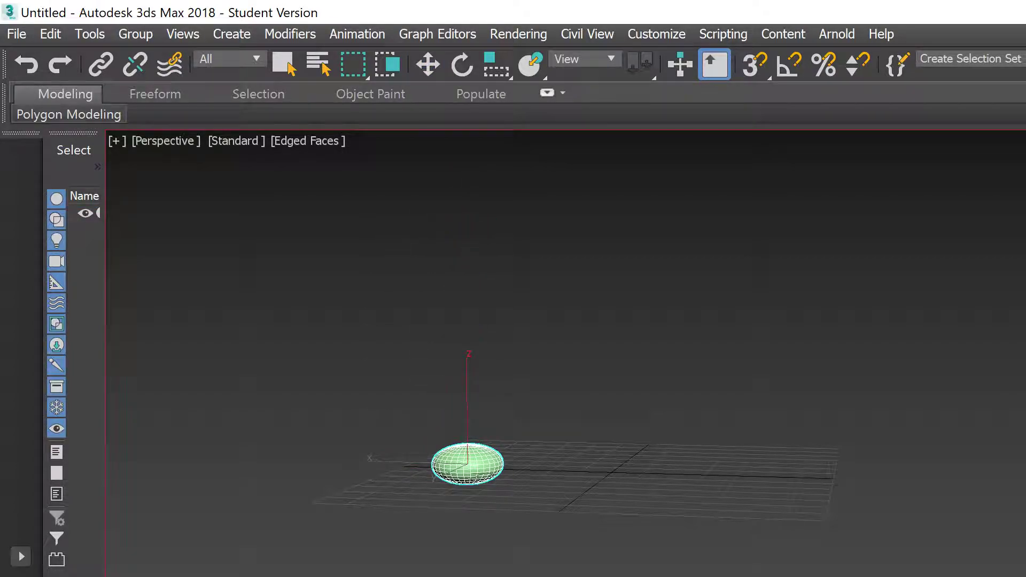
pyautogui.press('/')
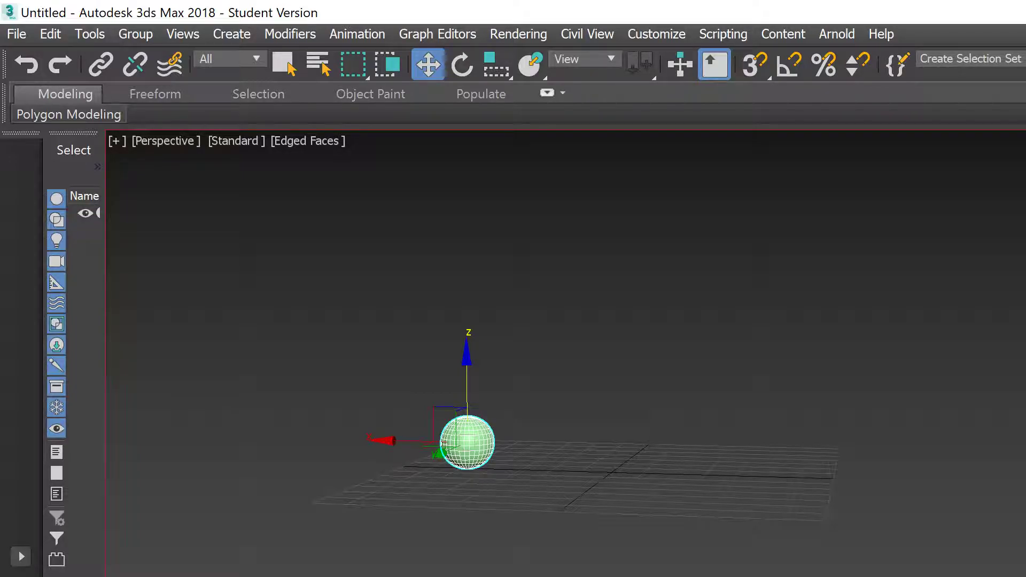
pyautogui.press('/')
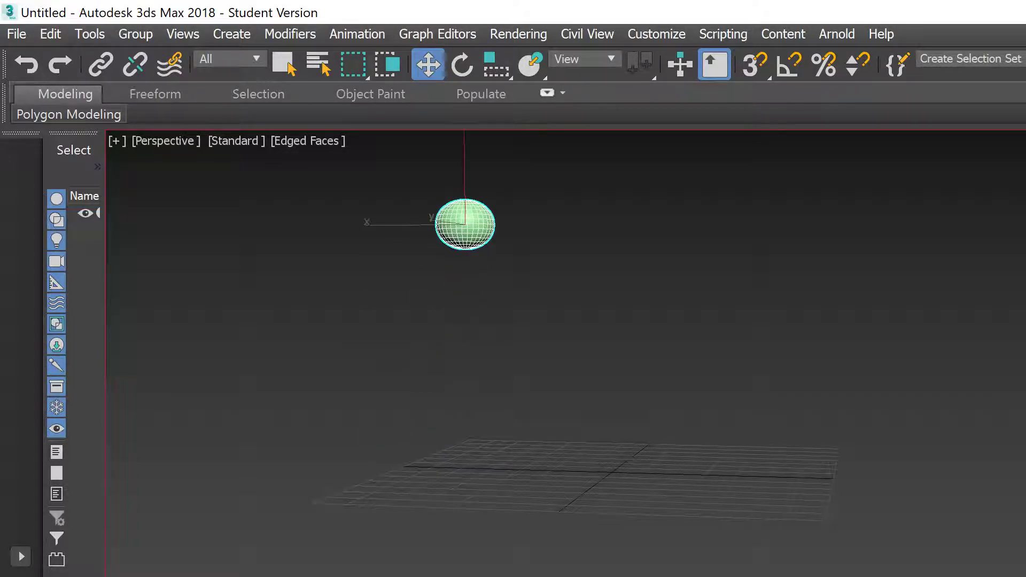
pyautogui.press('/')
pyautogui.hotkey('ctrl', 's')
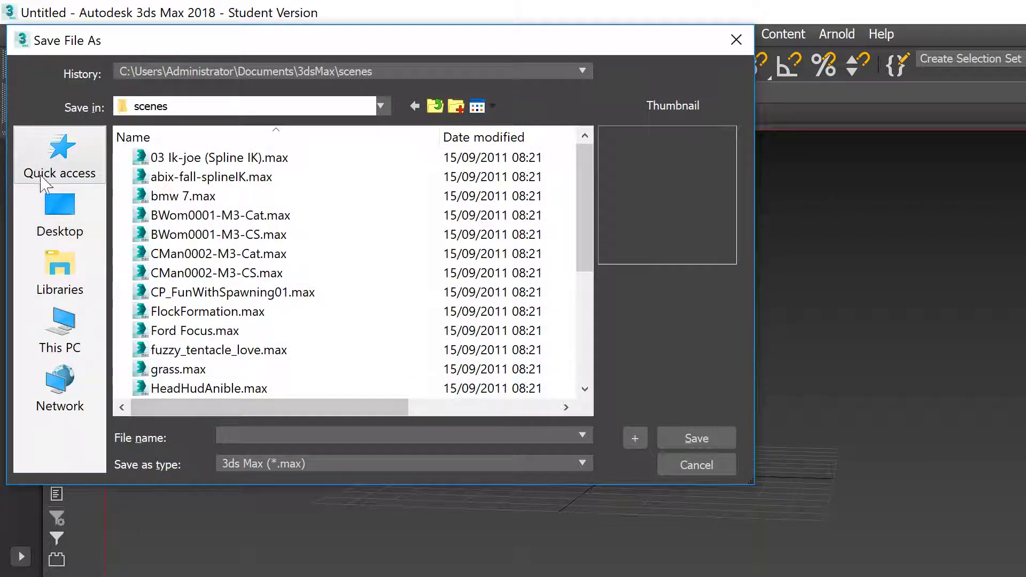
# Step: Save the scene to the Desktop under the file name 'animation'
pyautogui.click(74, 216)
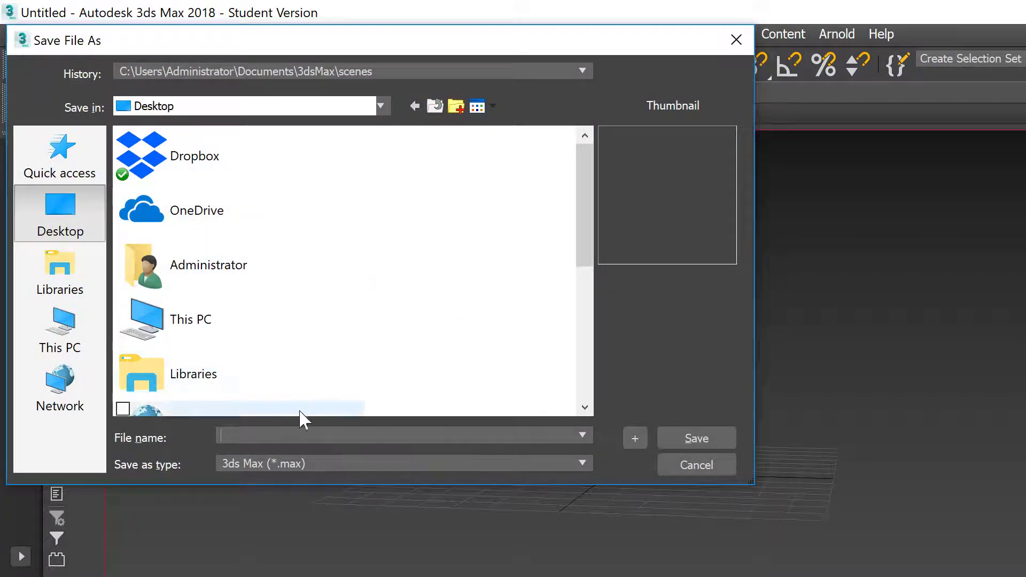
pyautogui.click(235, 435)
pyautogui.write('animation')
pyautogui.press('Return')
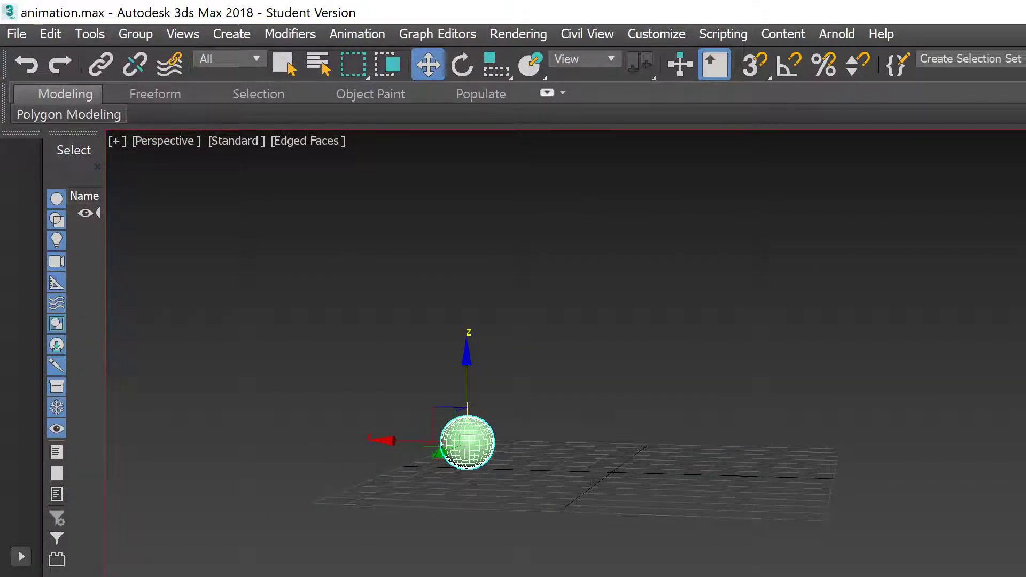
pyautogui.press('/')
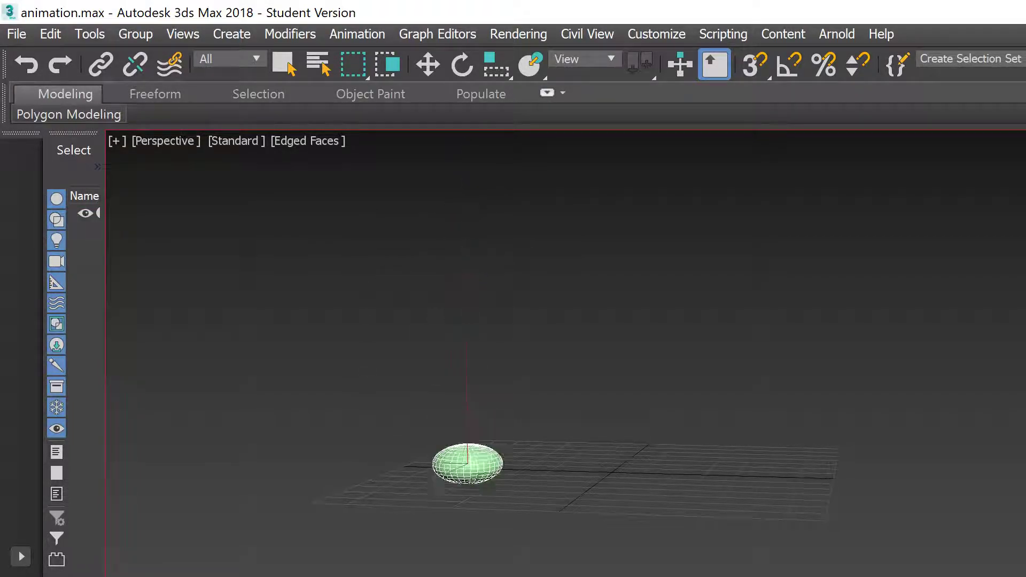
pyautogui.press('/')
pyautogui.press('/')
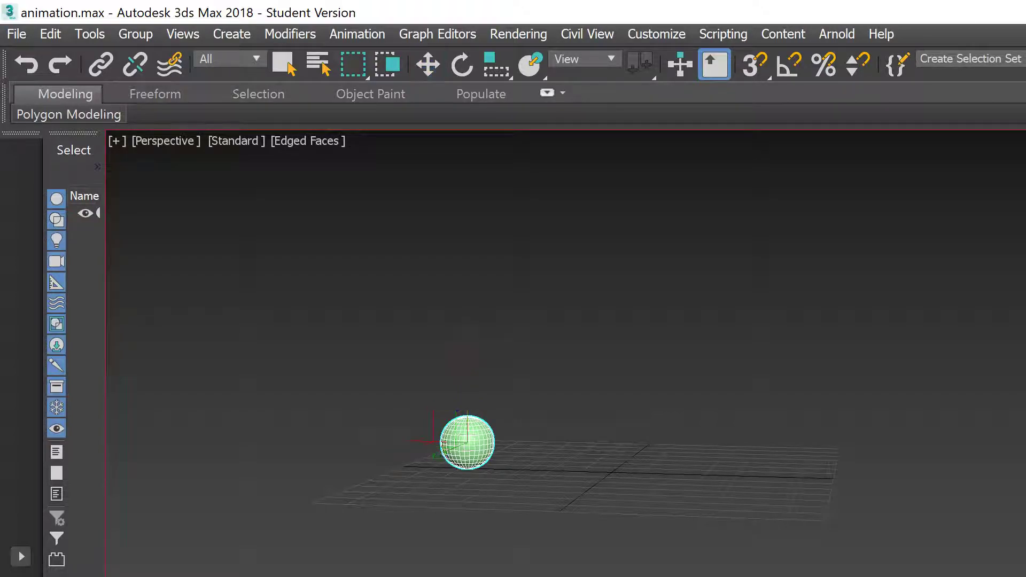
pyautogui.press('/')
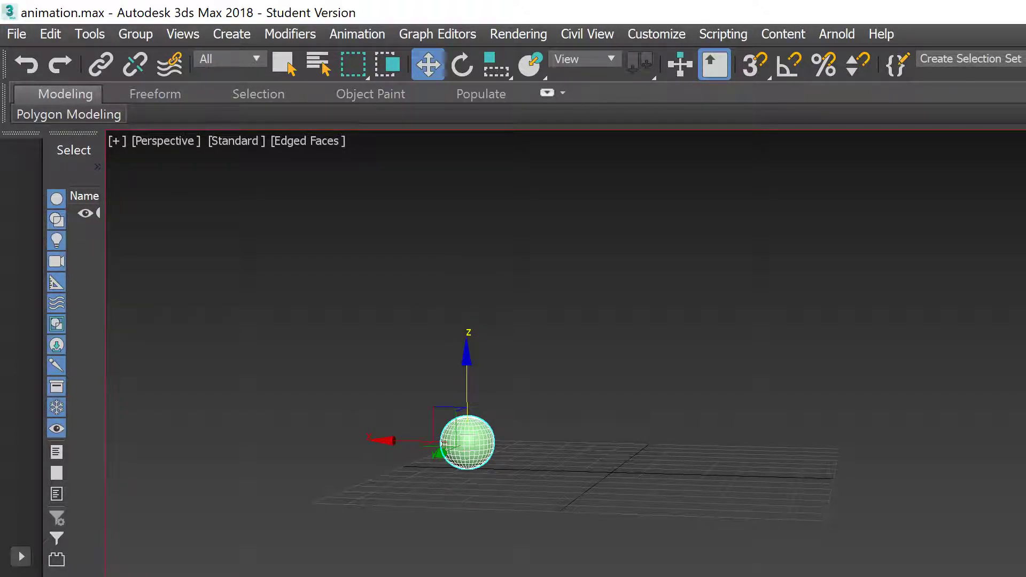
pyautogui.press('/')
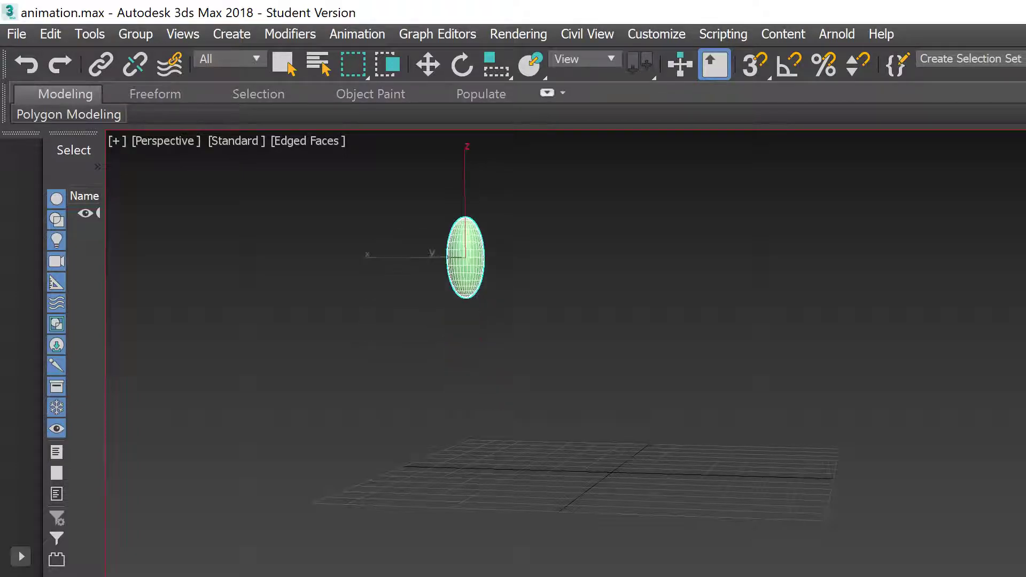
pyautogui.press('/')
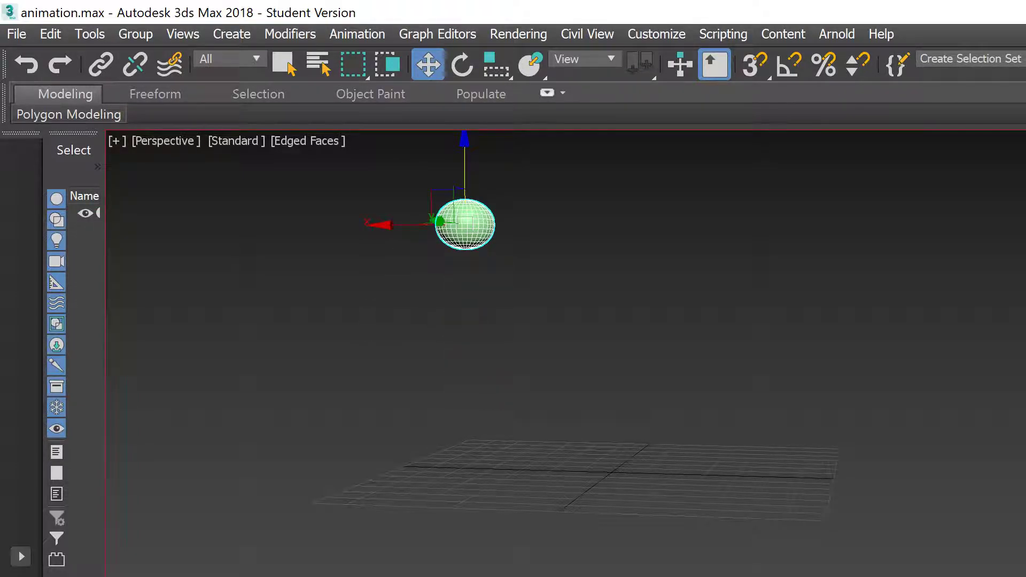
pyautogui.press('/')
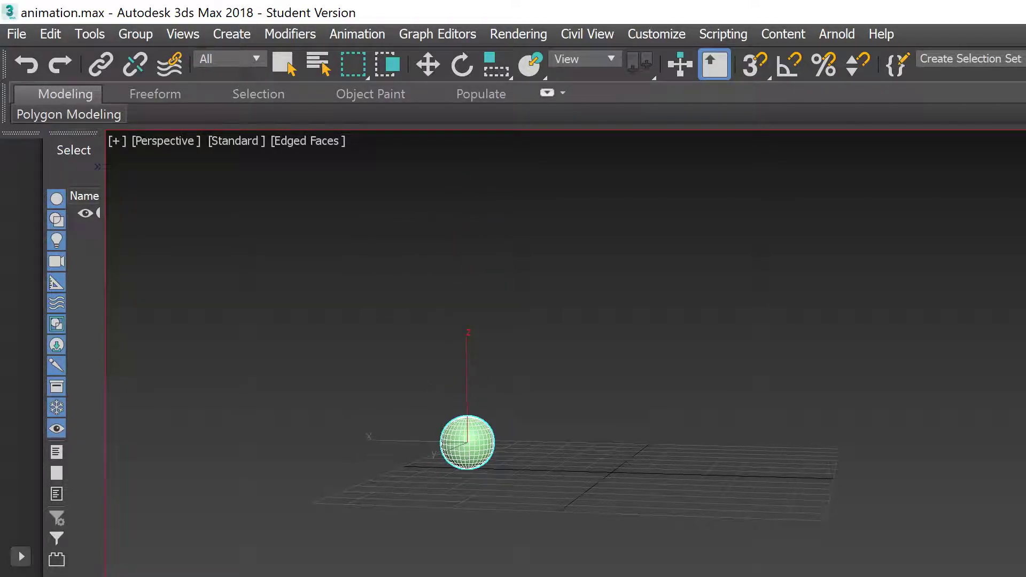
pyautogui.press('/')
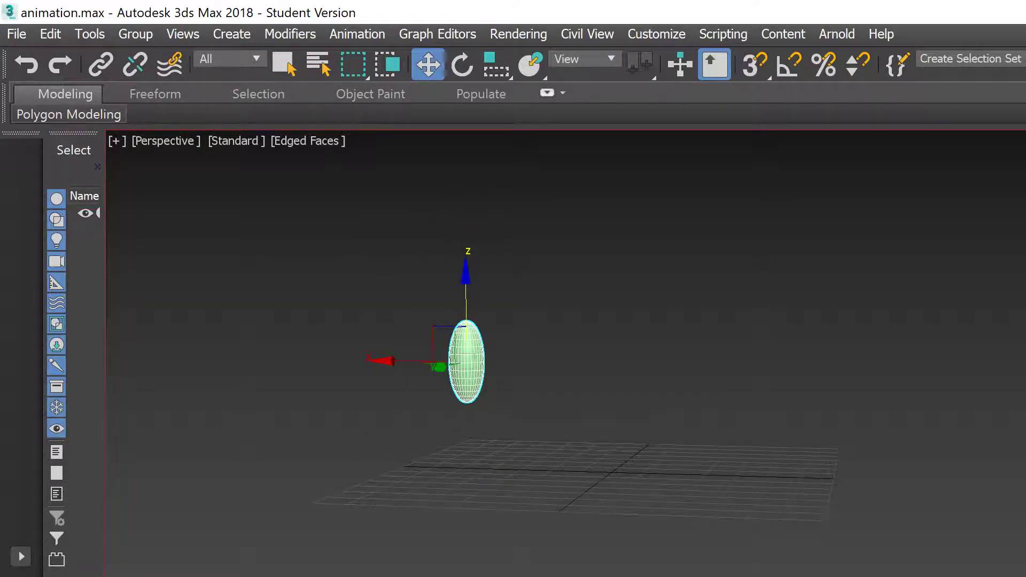
pyautogui.press('.')
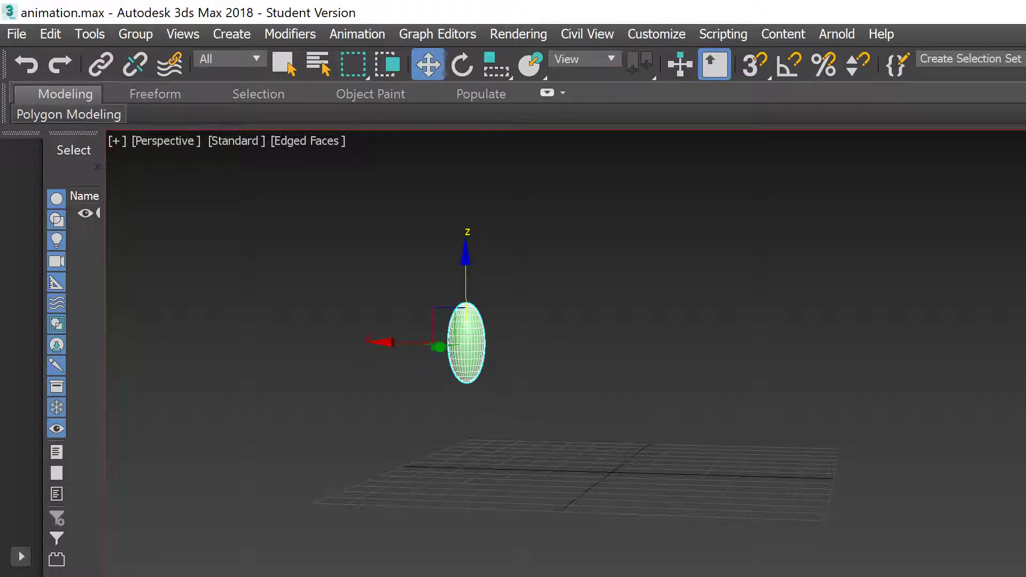
pyautogui.press('.')
pyautogui.press('Home')
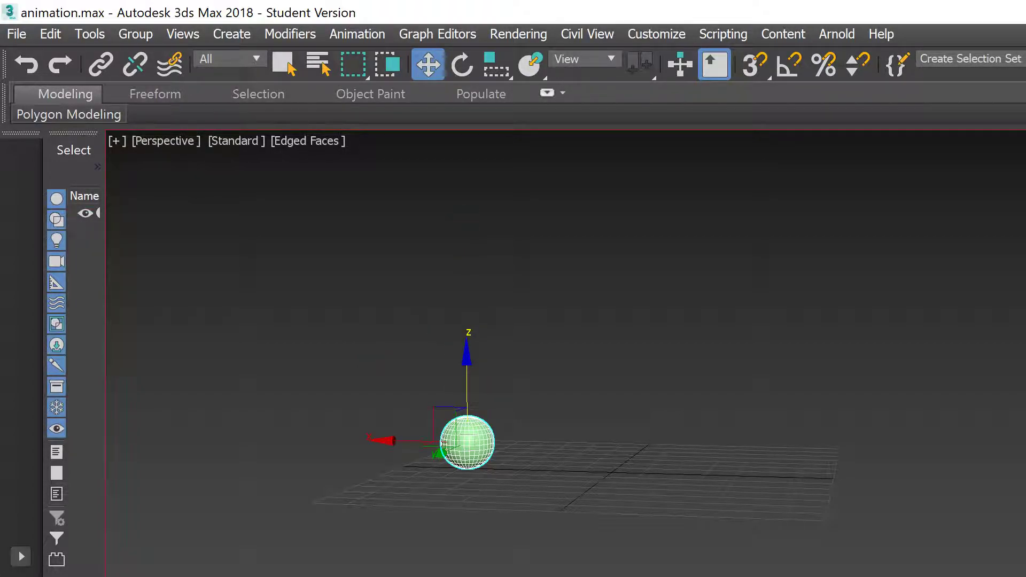
pyautogui.press('/')
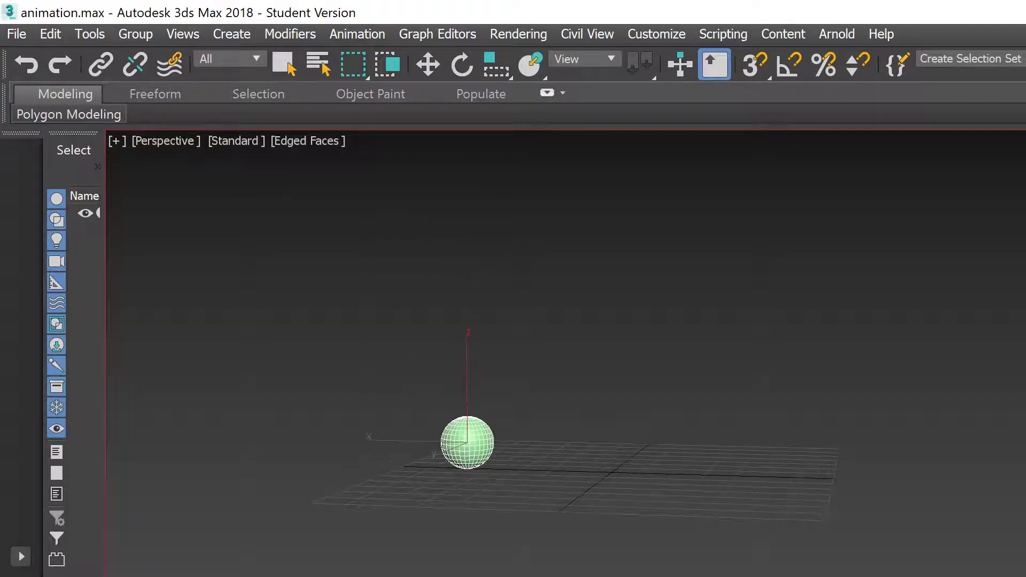
pyautogui.press('/')
pyautogui.press('/')
pyautogui.press('/')
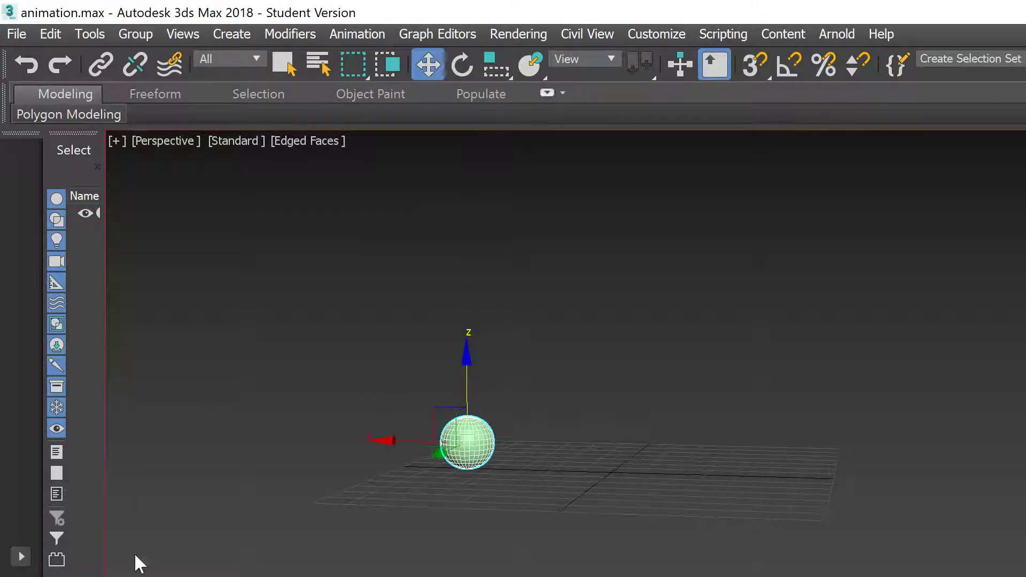
pyautogui.press('/')
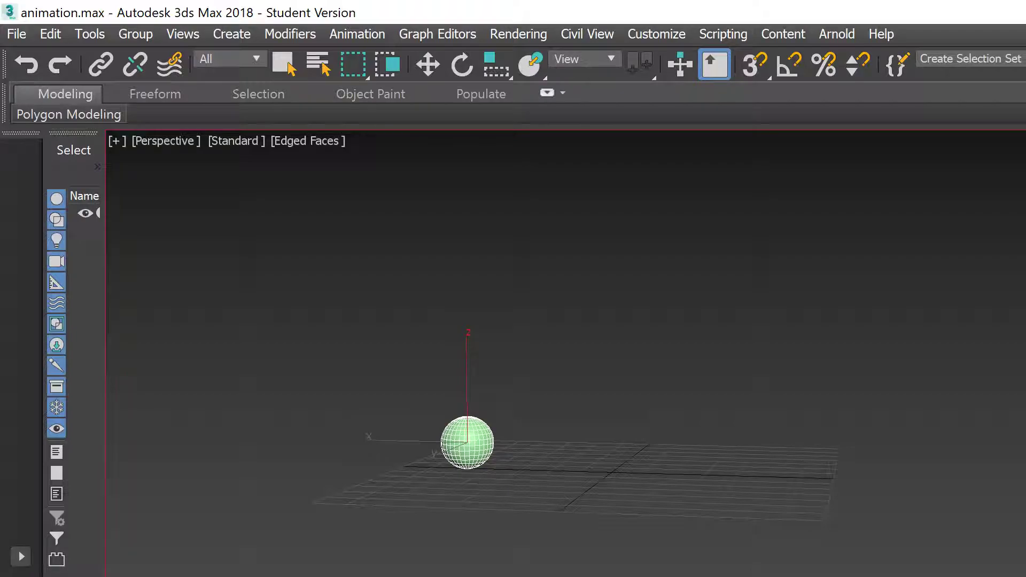
pyautogui.press('/')
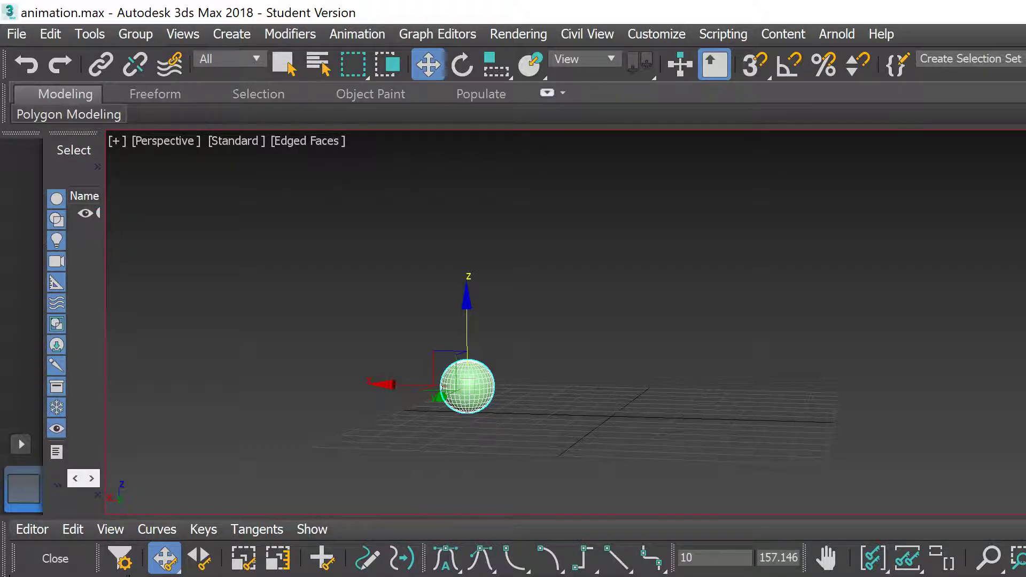
# Step: Play the bounce while the curve editor shows the sphere's animation keys
pyautogui.press('/')
# Step: Close the curve editor, make the viewport taller, and play the bounce
pyautogui.click(55, 559)
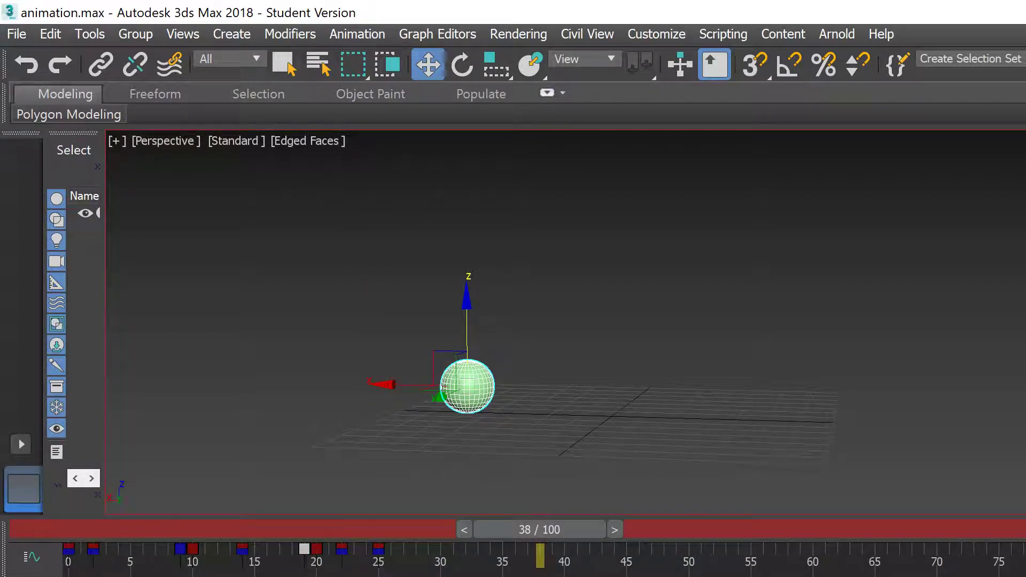
pyautogui.moveTo(448, 517); pyautogui.dragTo(448, 576)
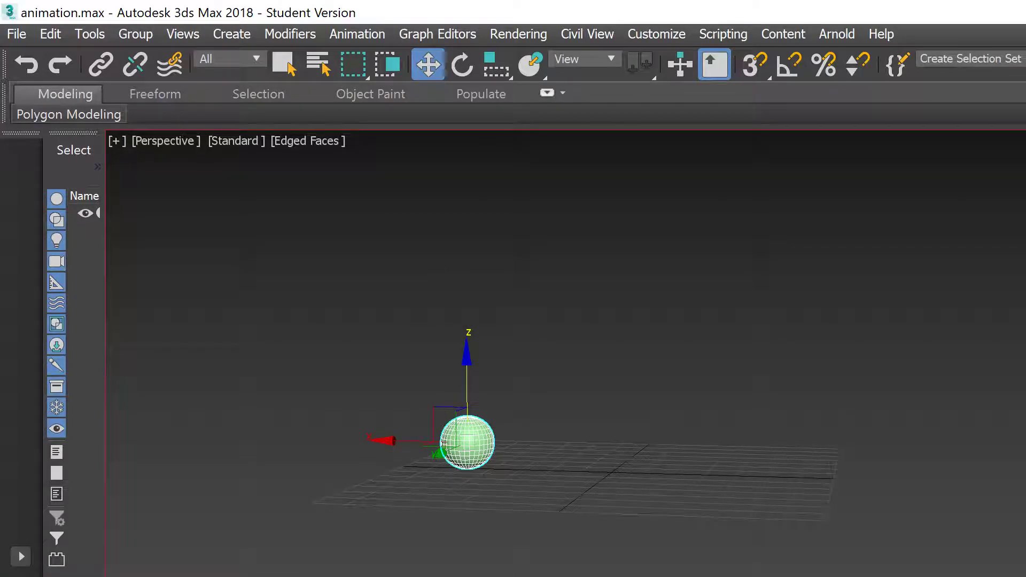
pyautogui.press('/')
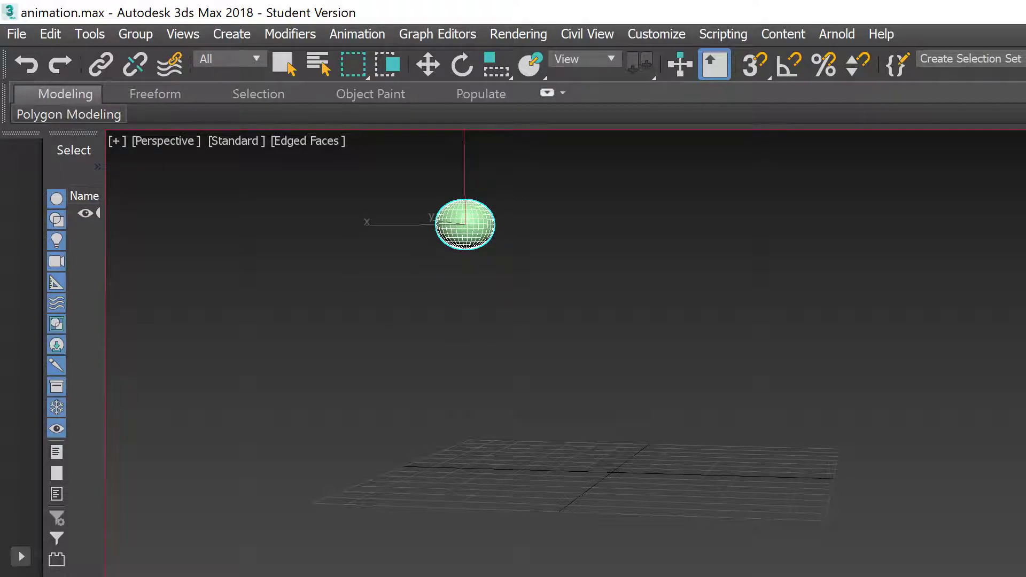
pyautogui.press('/')
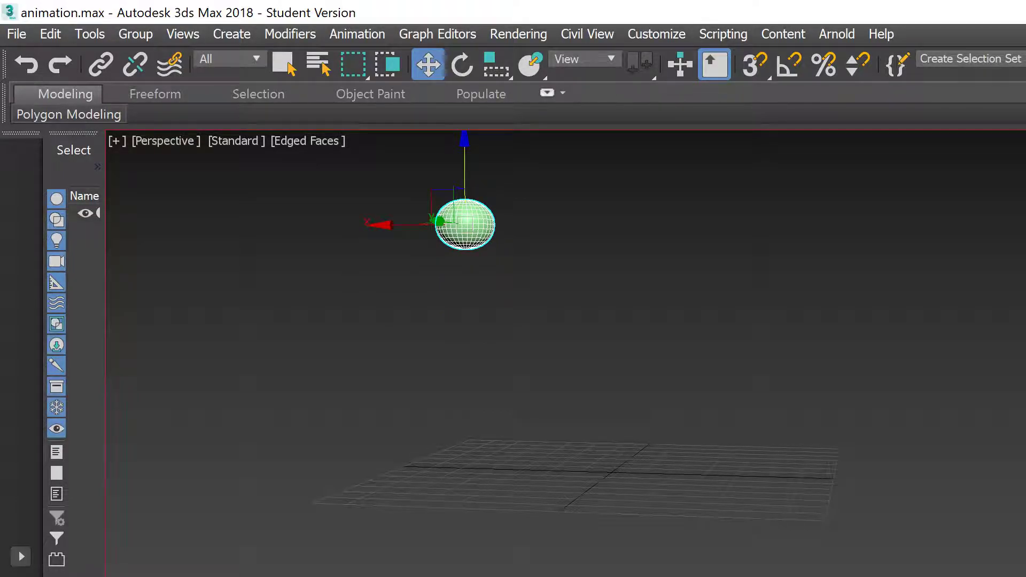
# Step: Replay the squash-and-stretch bounce several times, stopping with the ball on the grid
pyautogui.press('/')
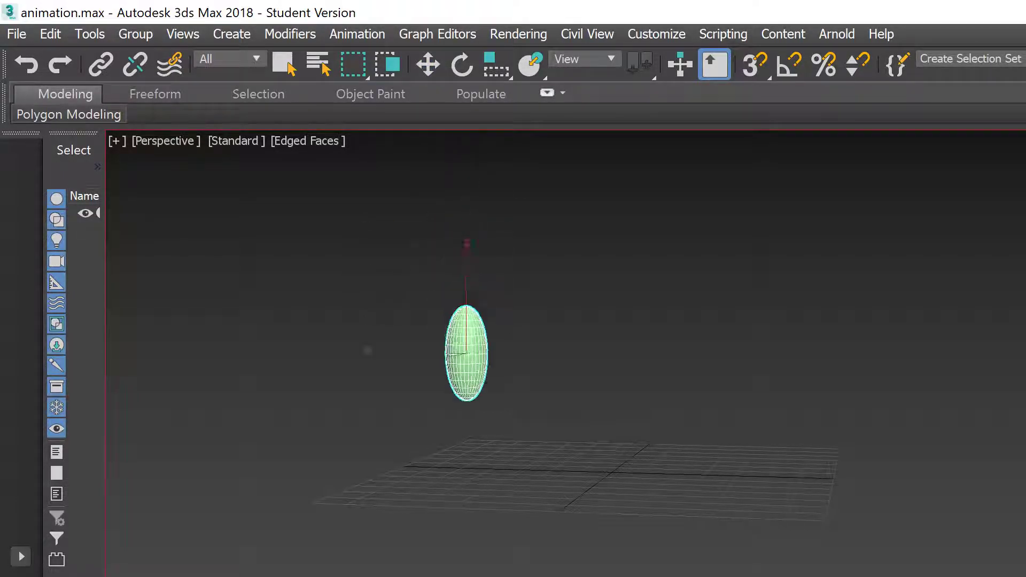
pyautogui.press('/')
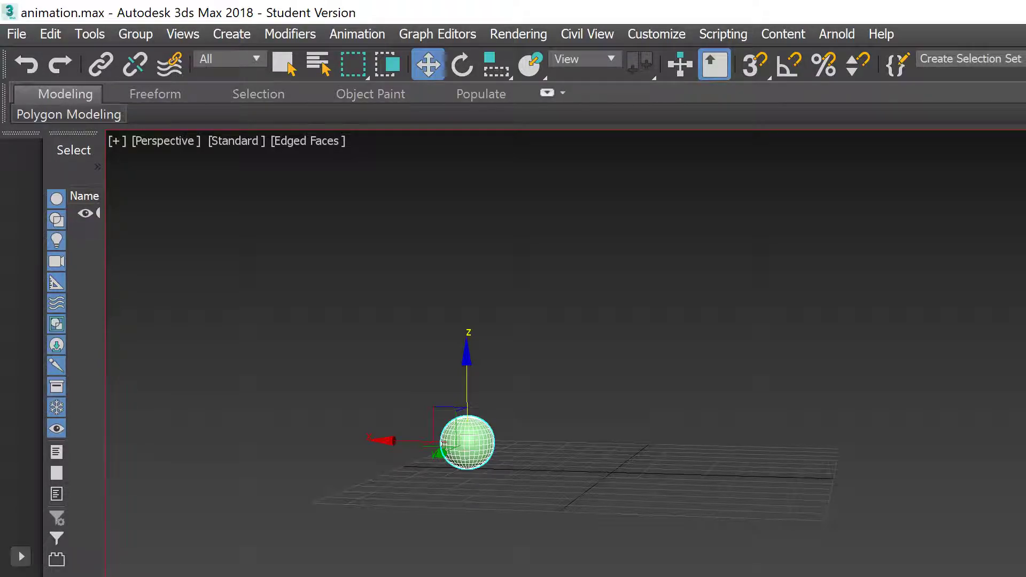
pyautogui.press('/')
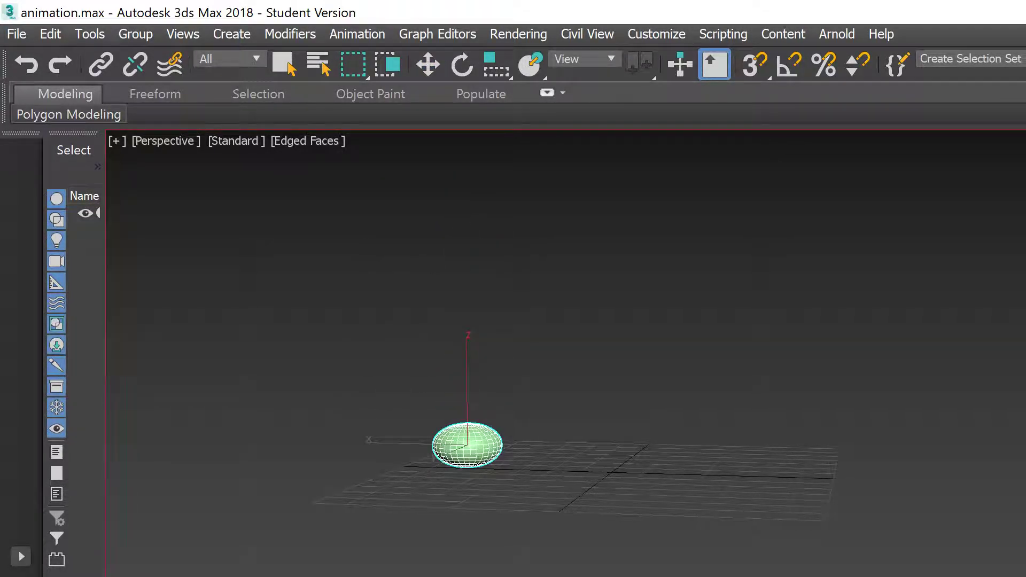
pyautogui.press('/')
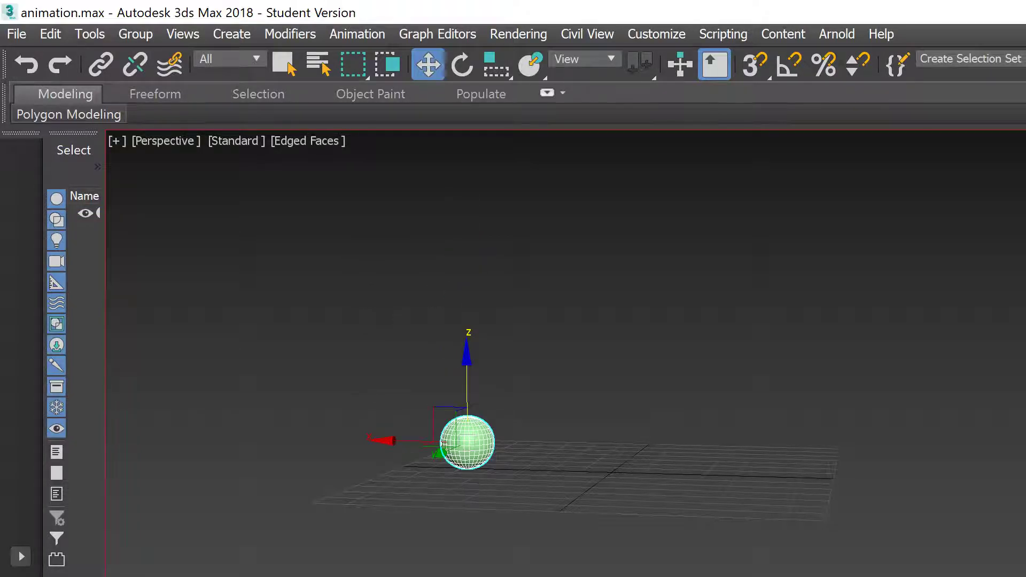
pyautogui.press('/')
pyautogui.press('/')
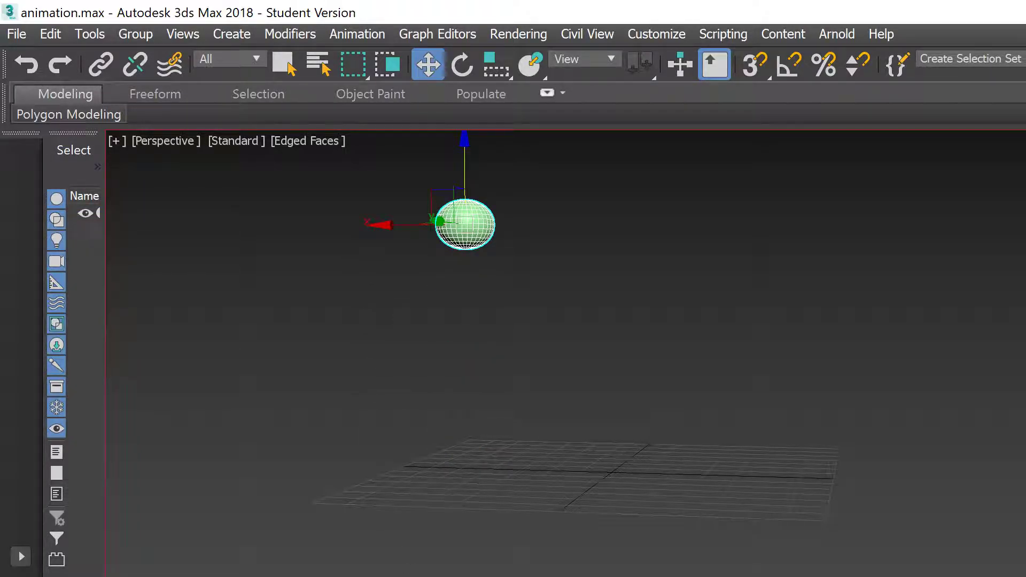
pyautogui.press('/')
pyautogui.press('/')
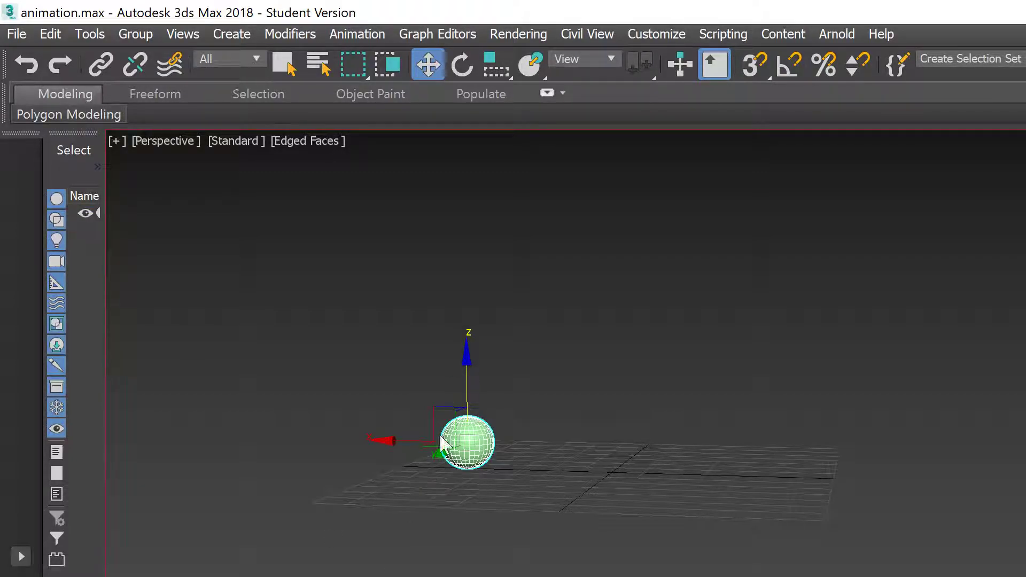
# Step: Raise the ball well above the grid, nudge it higher, and replay the bounce
pyautogui.moveTo(462, 394); pyautogui.dragTo(476, 211)
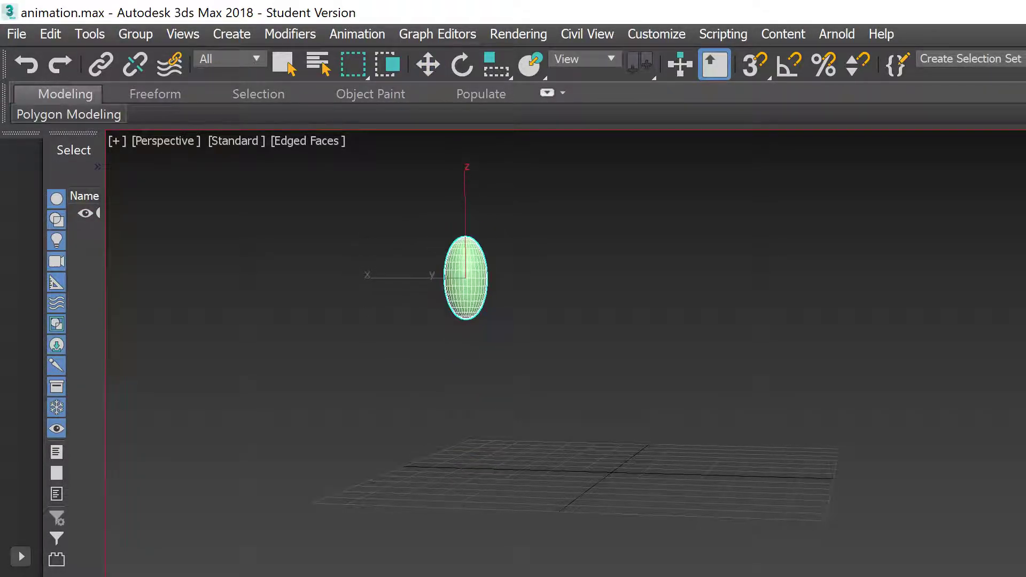
pyautogui.press('/')
pyautogui.moveTo(465, 206); pyautogui.dragTo(466, 197)
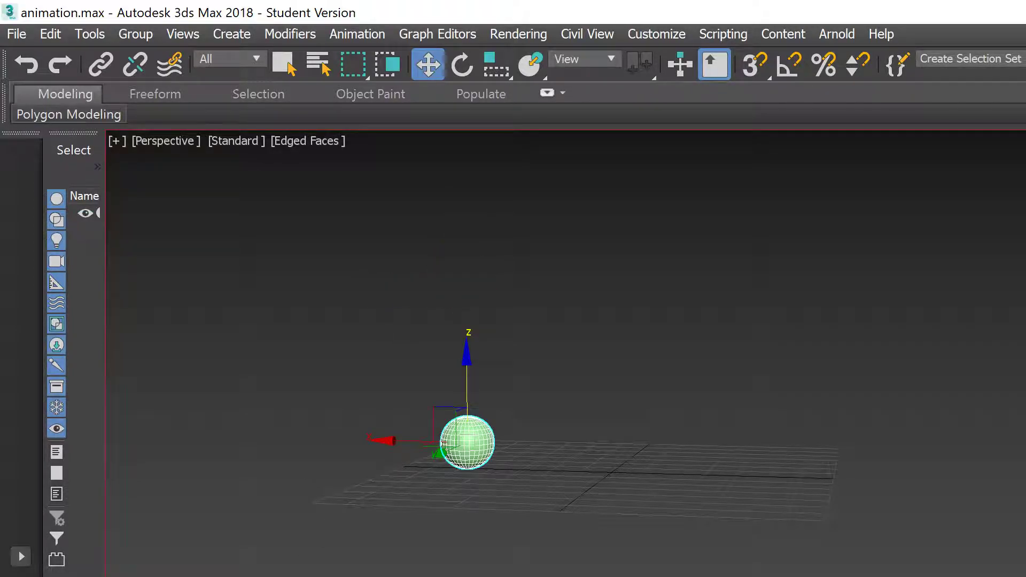
pyautogui.press('/')
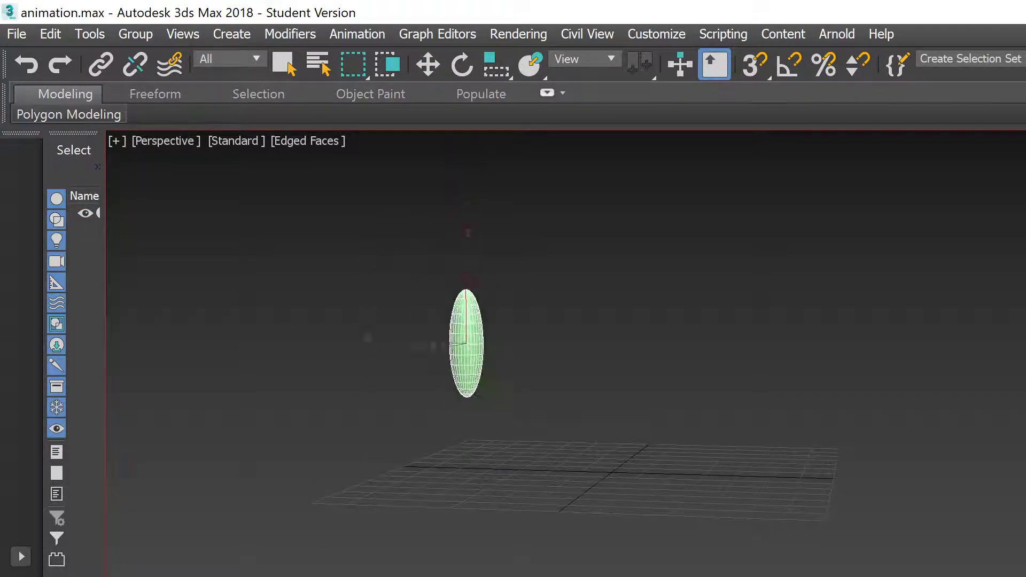
pyautogui.press('/')
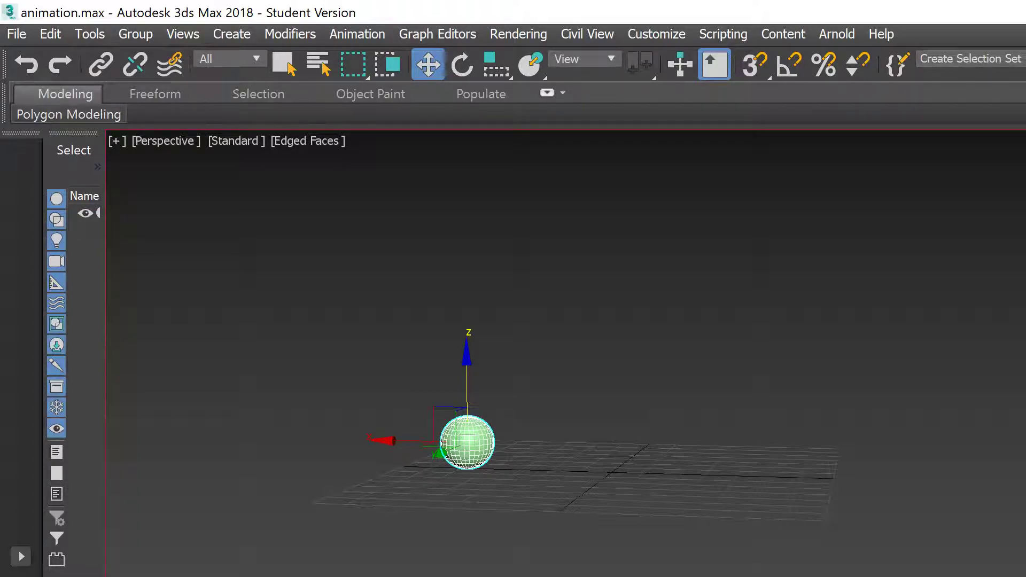
pyautogui.press('/')
pyautogui.press('w')
pyautogui.press('/')
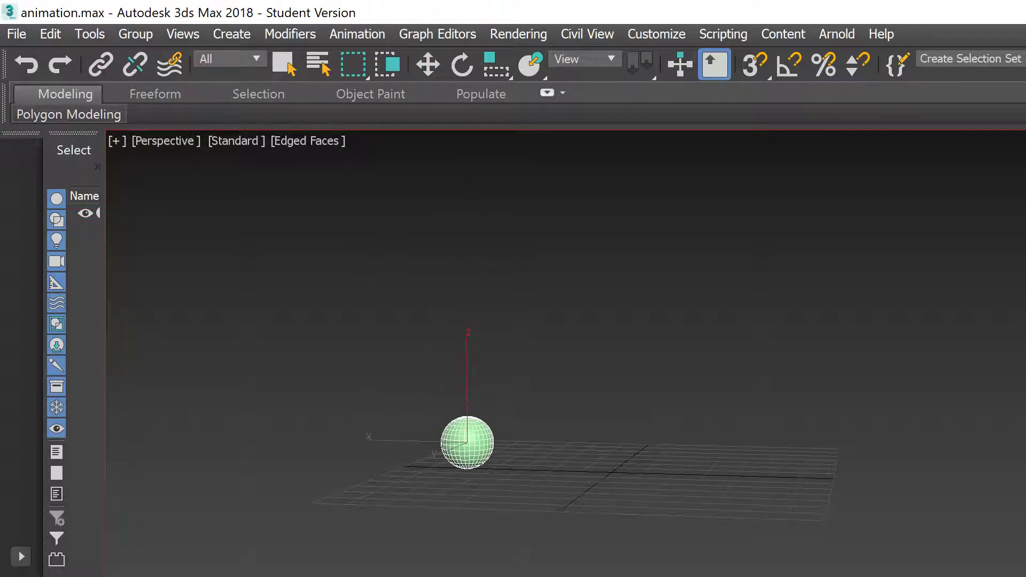
pyautogui.press('/')
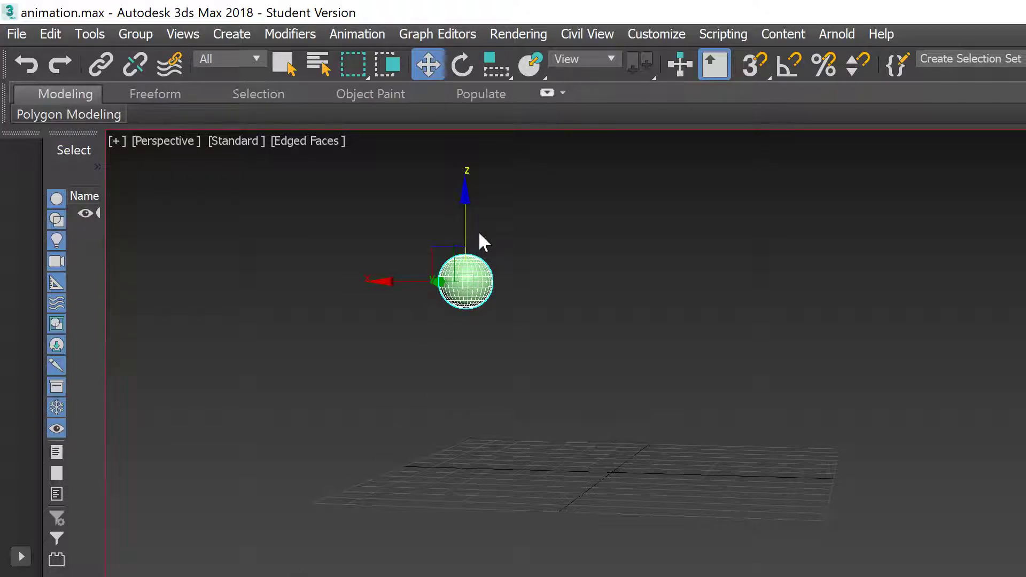
# Step: Lower the ball closer to the grid, then lift it higher again, replaying each change
pyautogui.moveTo(465, 196); pyautogui.dragTo(464, 242)
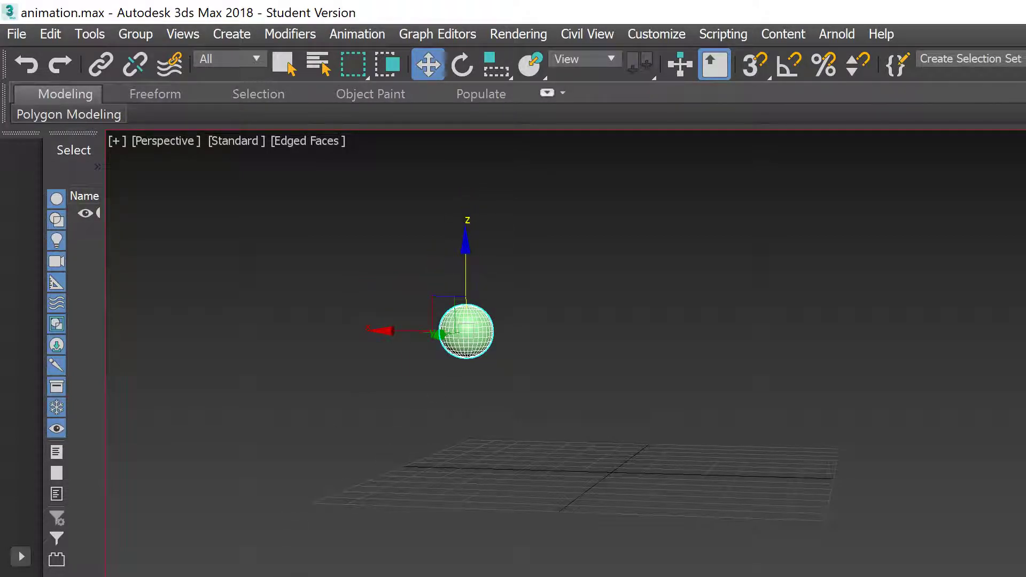
pyautogui.press('/')
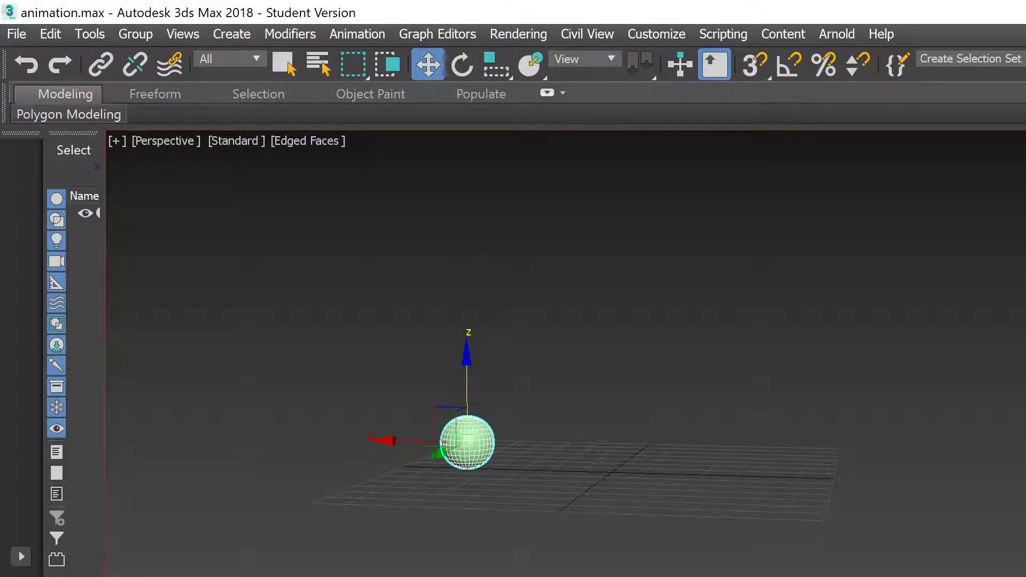
pyautogui.press('/')
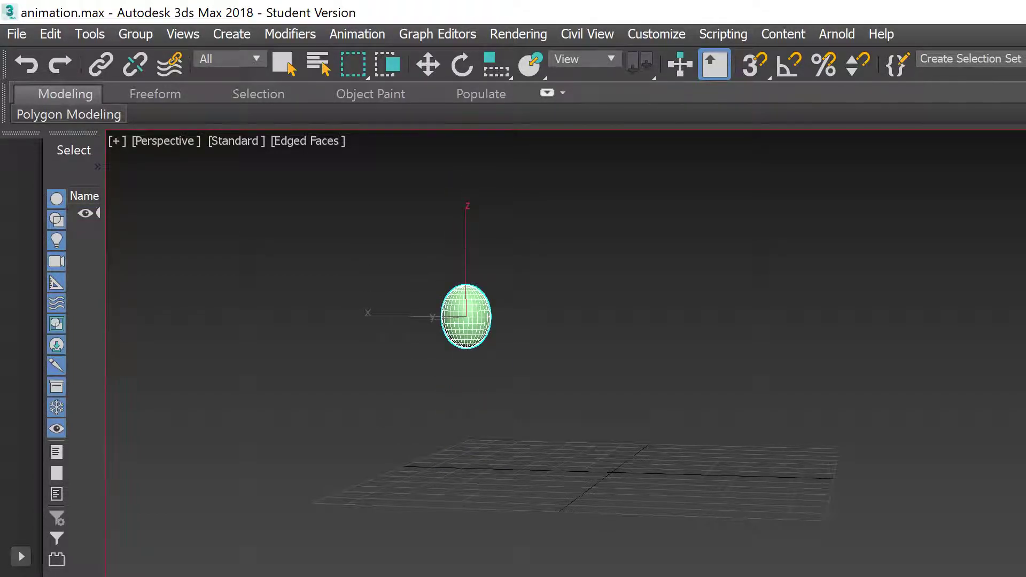
pyautogui.press('/')
pyautogui.moveTo(470, 270); pyautogui.dragTo(466, 163)
pyautogui.press('/')
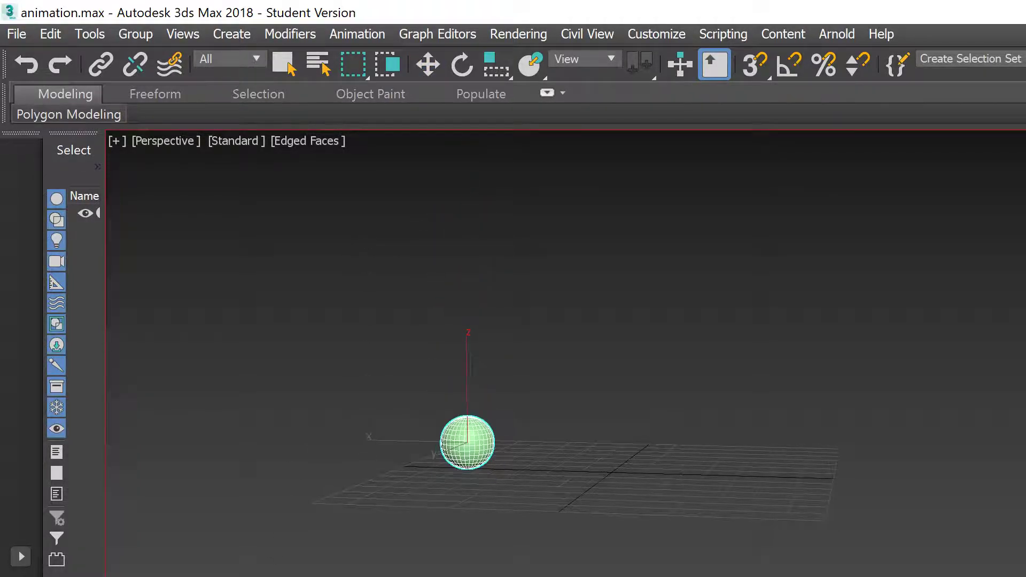
pyautogui.press('/')
pyautogui.press('/')
# Step: Set the frame rate to PAL and the end time to 30 in Time Configuration
pyautogui.press('w')
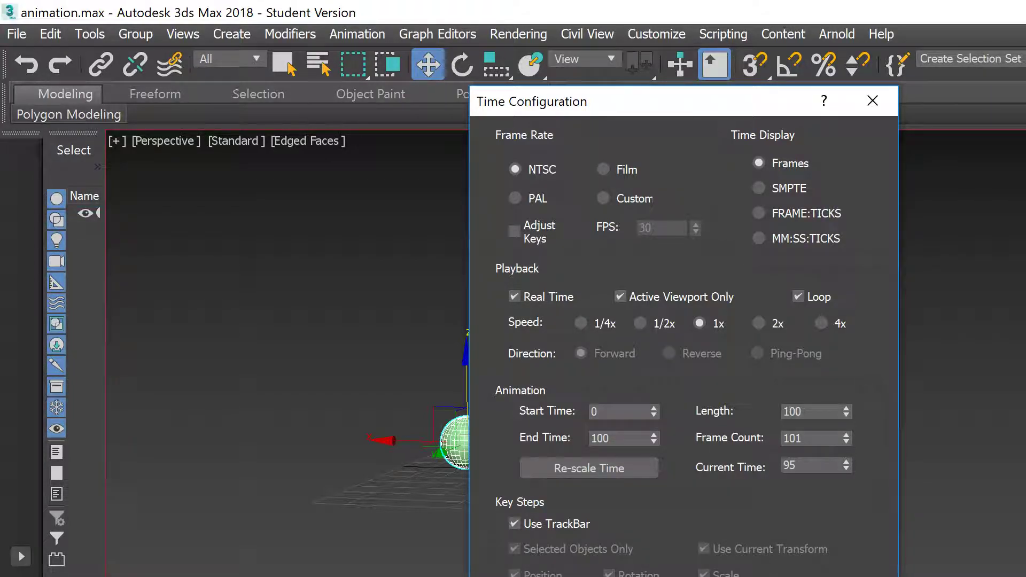
pyautogui.click(537, 198)
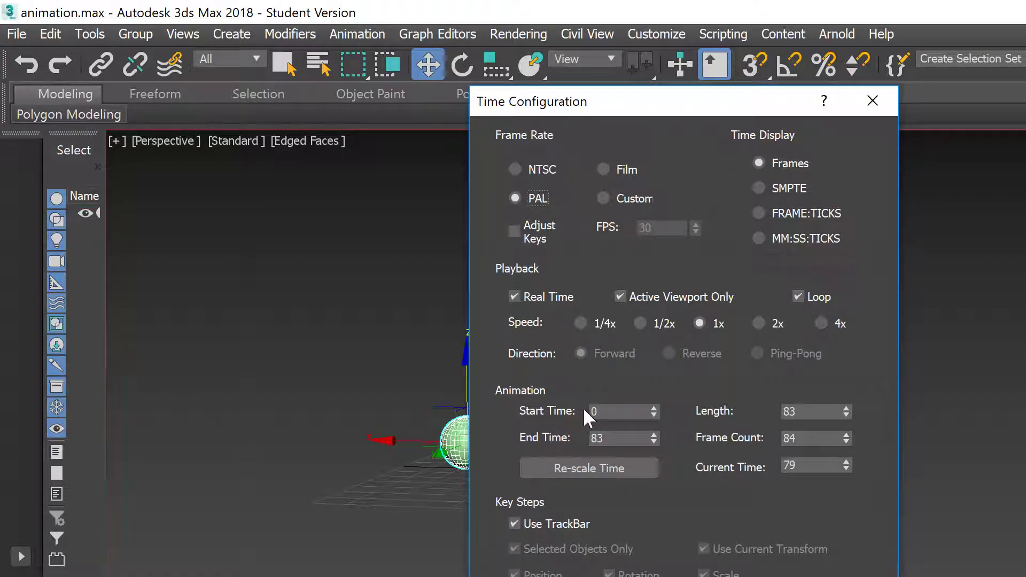
pyautogui.doubleClick(614, 437)
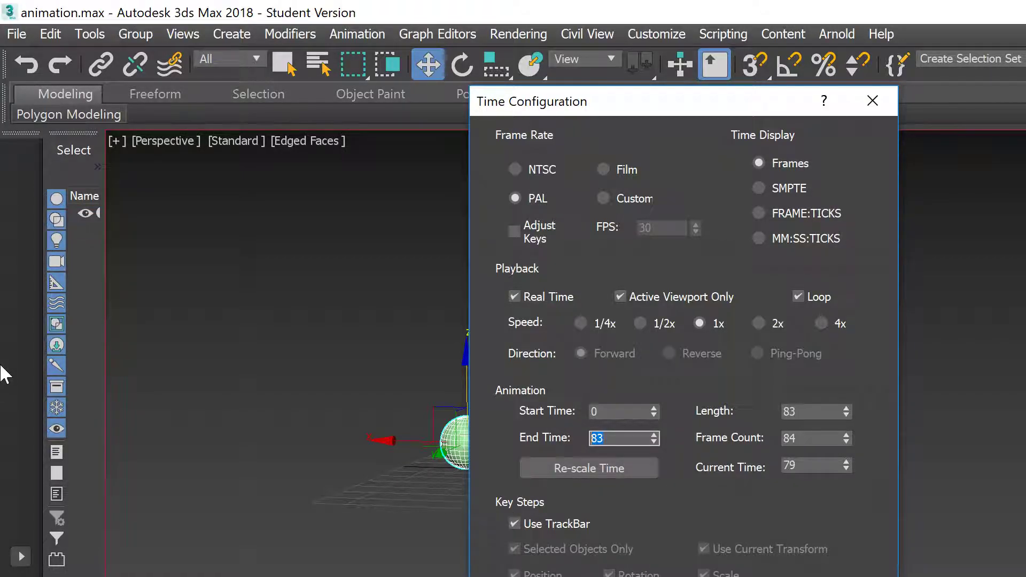
pyautogui.write('30')
pyautogui.press('Return')
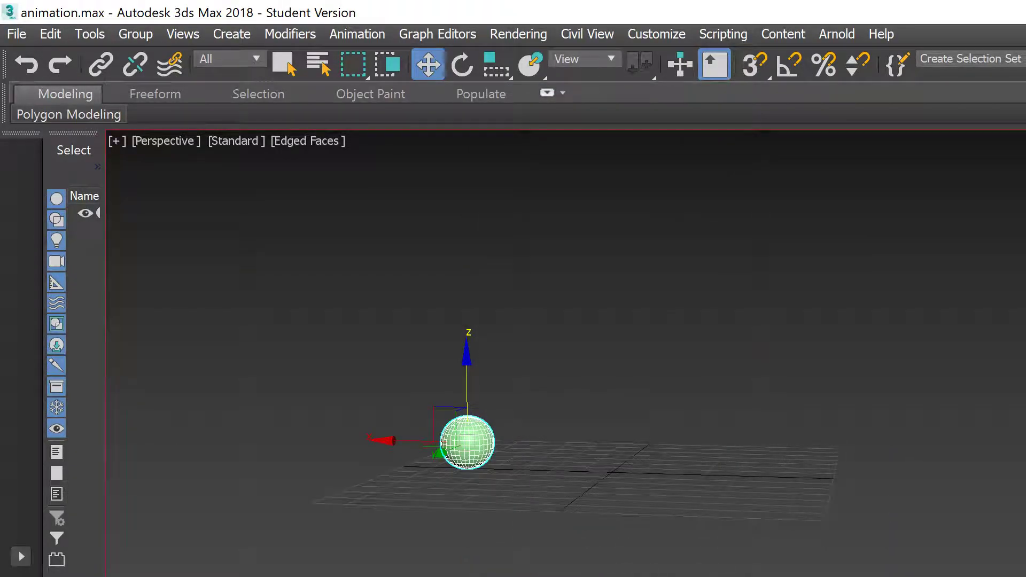
# Step: Play the 30-frame bounce at quarter playback speed
pyautogui.press('/')
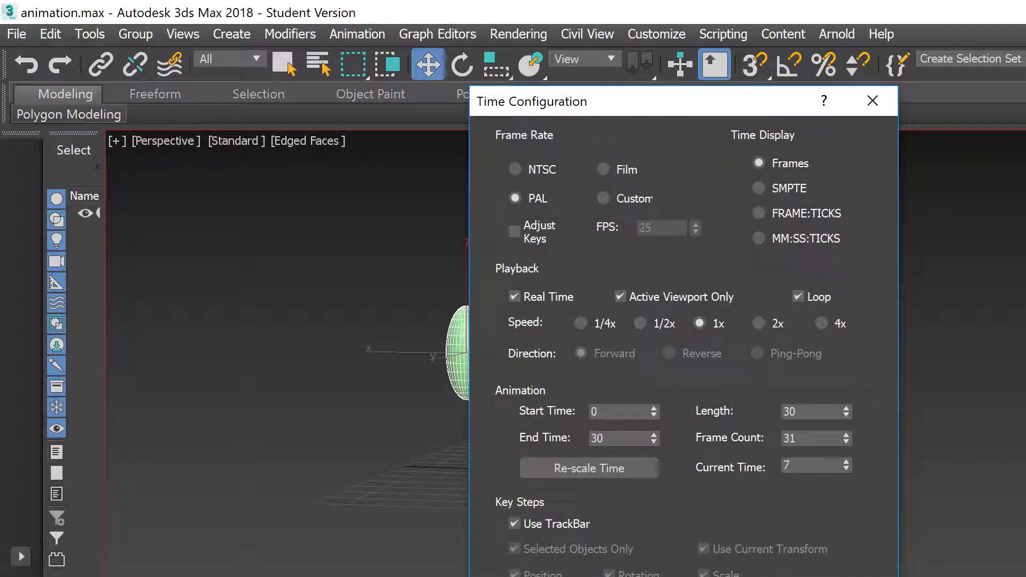
pyautogui.click(587, 321)
pyautogui.press('Return')
pyautogui.press('/')
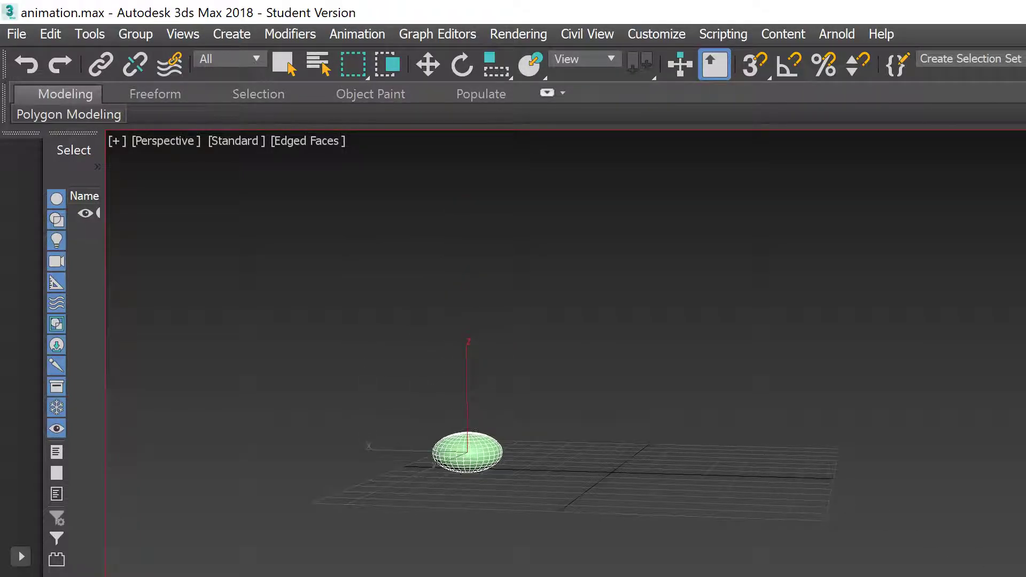
# Step: Restore playback speed to normal 1x and replay the bounce
pyautogui.click(1025, 576)
pyautogui.click(700, 323)
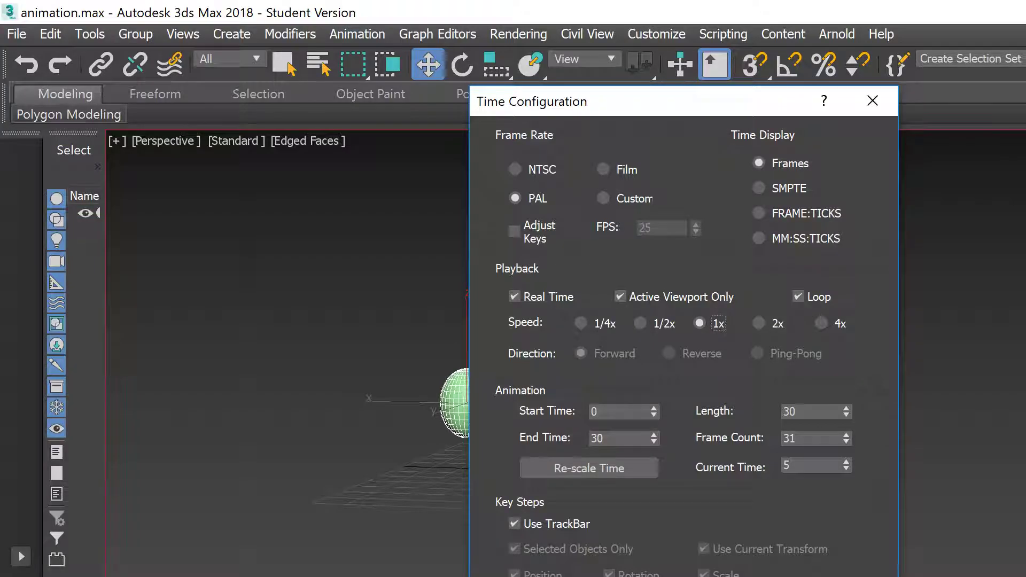
pyautogui.press('Return')
pyautogui.press('/')
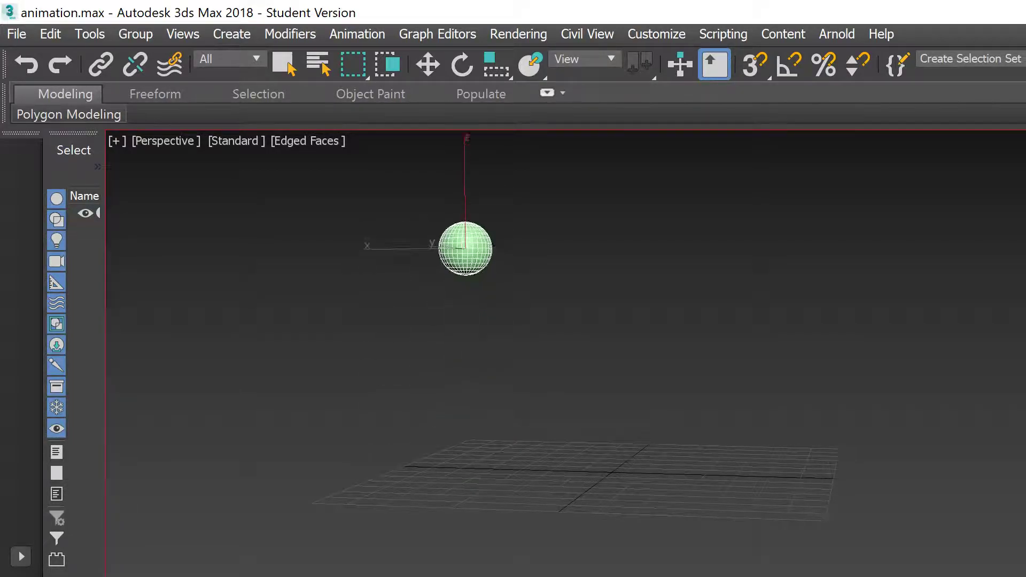
pyautogui.press('w')
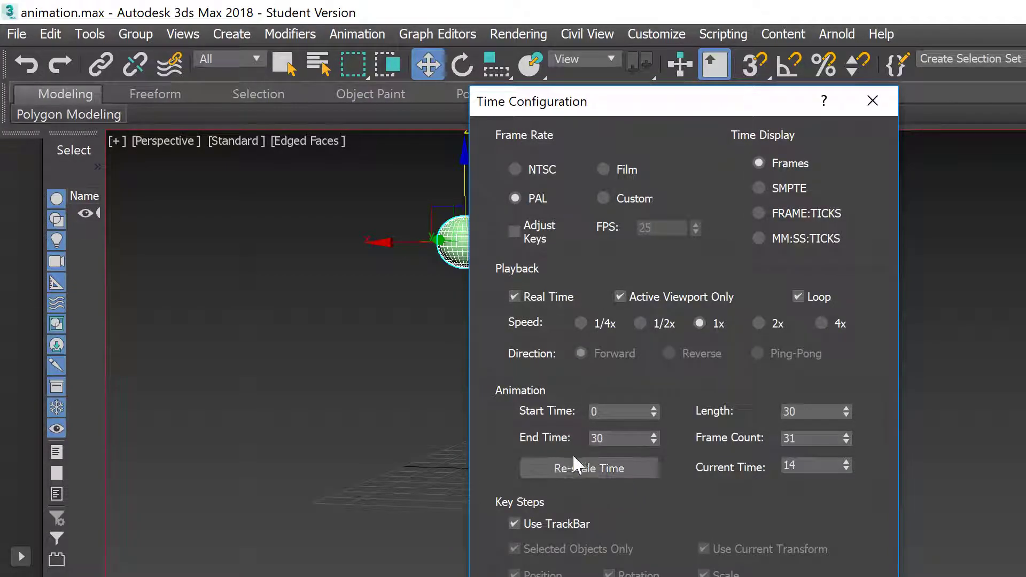
# Step: Re-scale the time to a new end time of 25, with keys snapped to whole frames
pyautogui.click(626, 461)
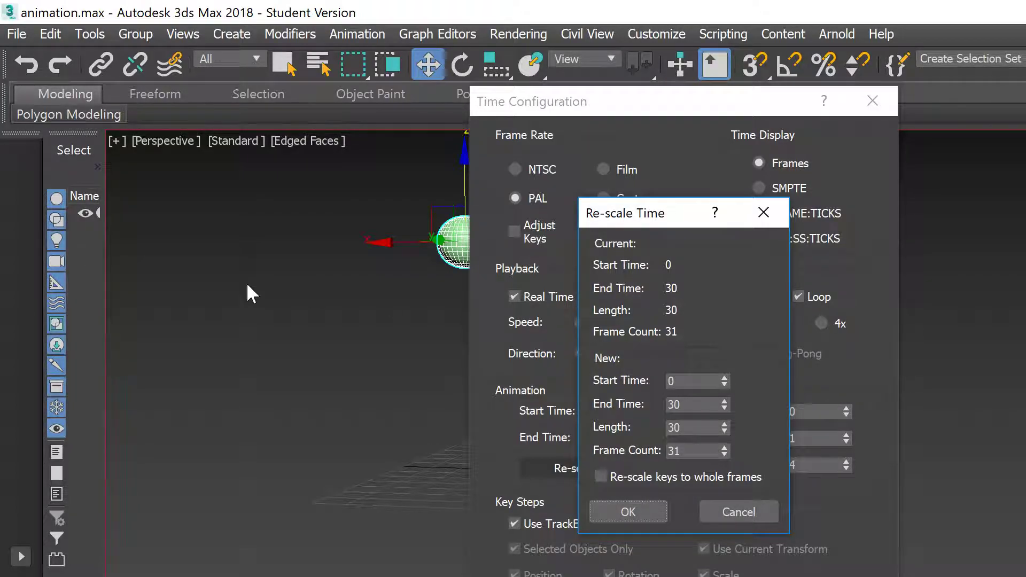
pyautogui.doubleClick(676, 405)
pyautogui.write('25')
pyautogui.press('Tab')
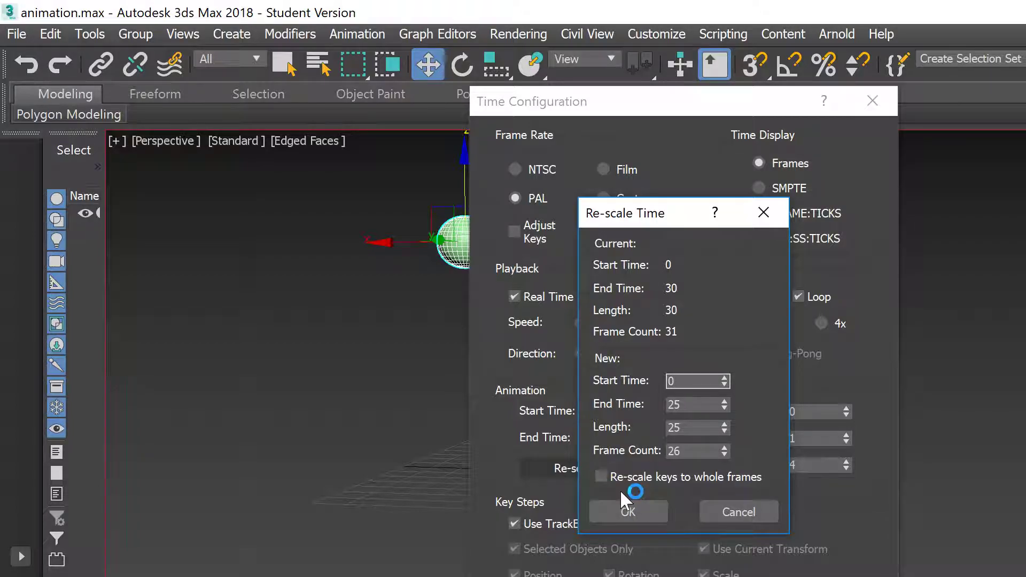
pyautogui.click(599, 476)
pyautogui.click(628, 511)
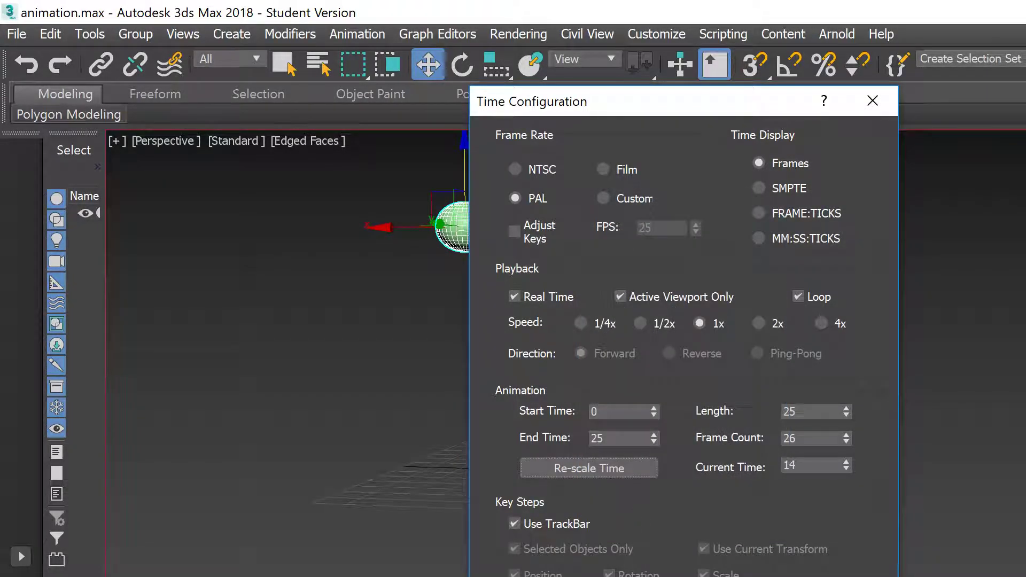
# Step: Close Time Configuration and play the rescaled 25-frame bounce
pyautogui.press('Return')
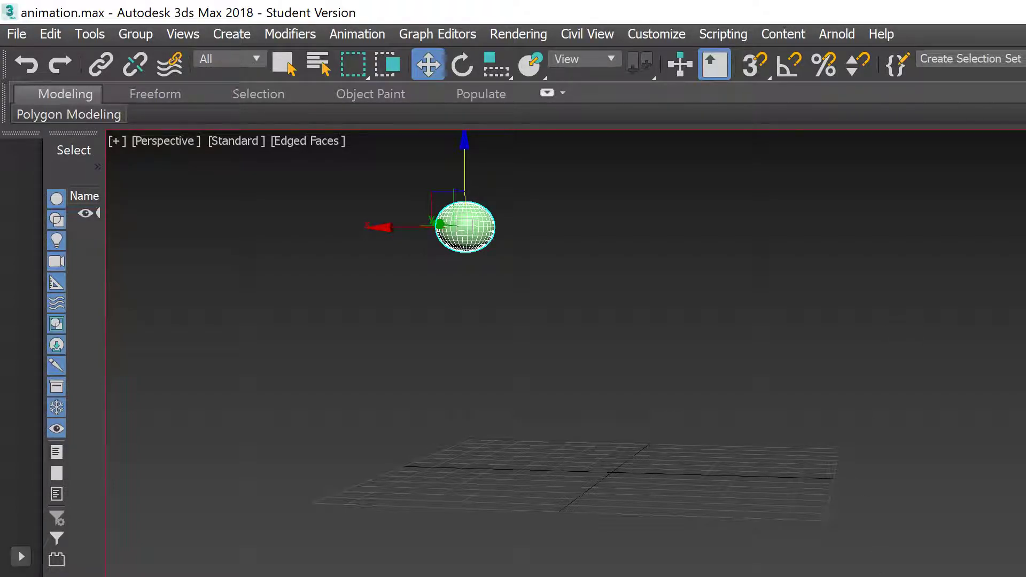
pyautogui.press('/')
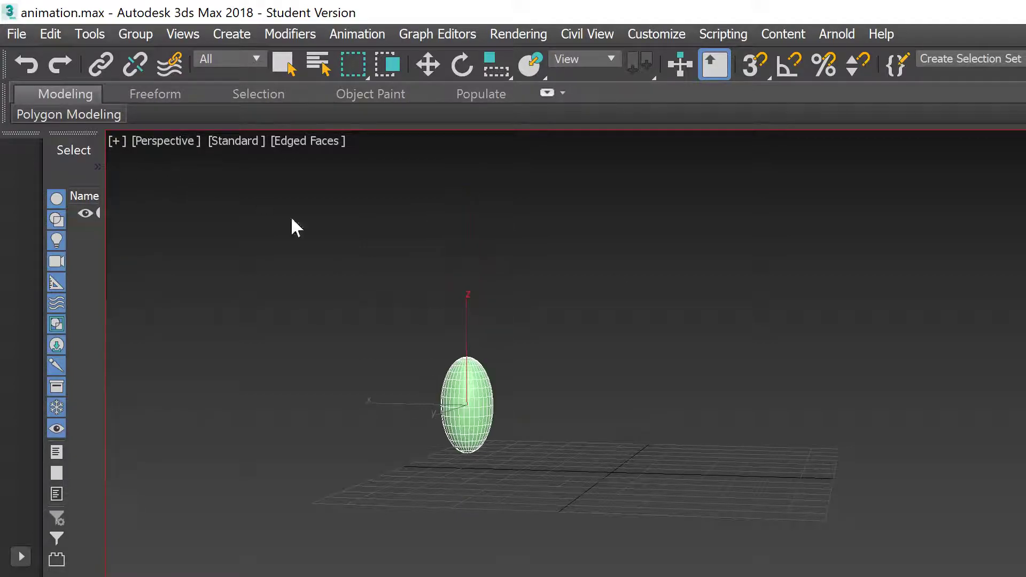
# Step: Copy the sphere off to the right as Sphere002 and play the animation
pyautogui.press('/')
pyautogui.press('w')
pyautogui.moveTo(579, 171); pyautogui.dragTo(383, 335)
pyautogui.keyDown('shift'); pyautogui.moveTo(390, 229); pyautogui.dragTo(561, 225); pyautogui.keyUp('shift')
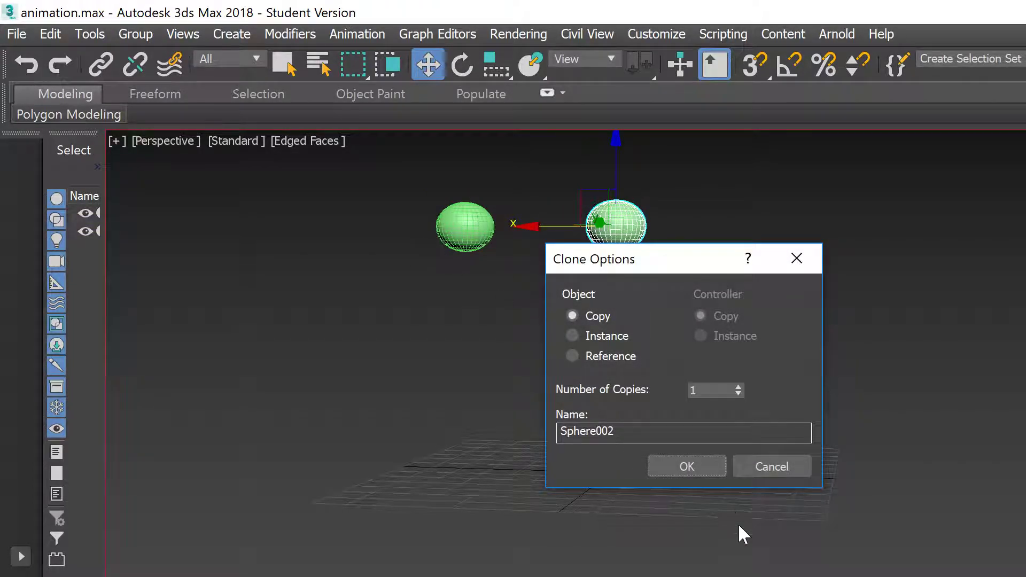
pyautogui.click(686, 467)
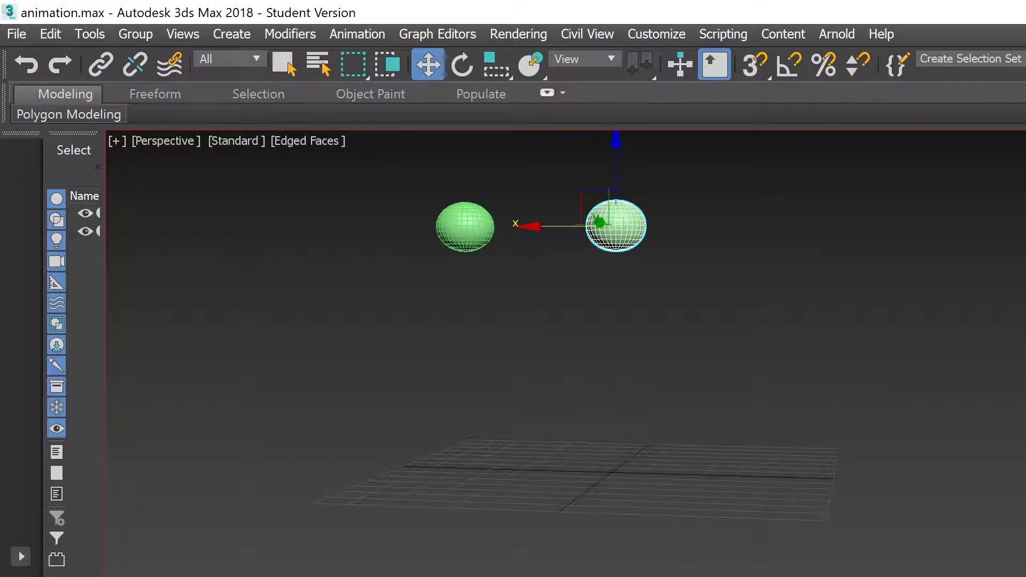
pyautogui.press('/')
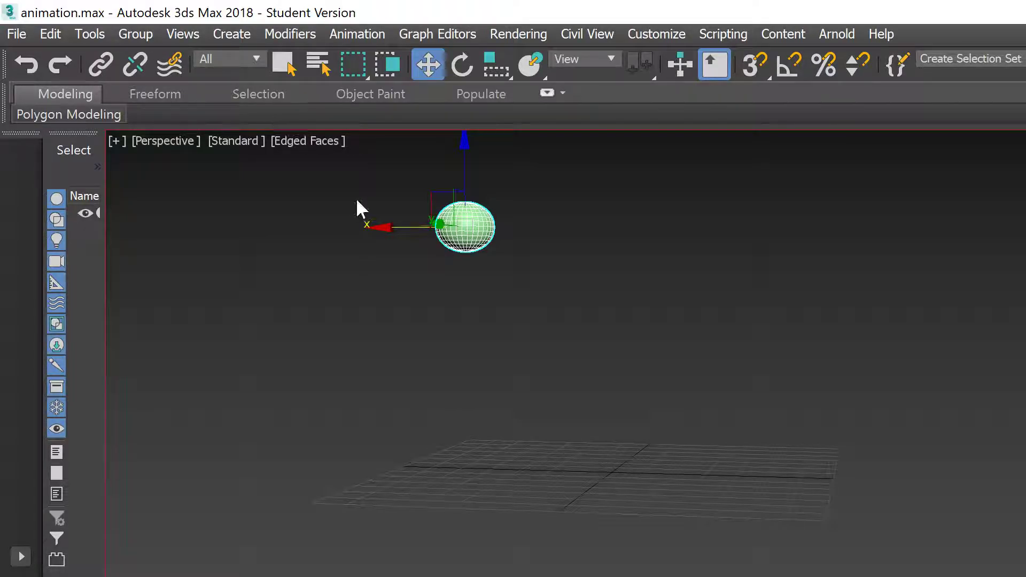
# Step: Undo an overlapping clone, reset the start pose, re-copy the sphere farther right, and play both
pyautogui.moveTo(389, 226)
pyautogui.keyDown('shift'); pyautogui.mouseDown()
pyautogui.moveTo(504, 234)
pyautogui.moveTo(583, 275)
pyautogui.mouseUp(); pyautogui.keyUp('shift')
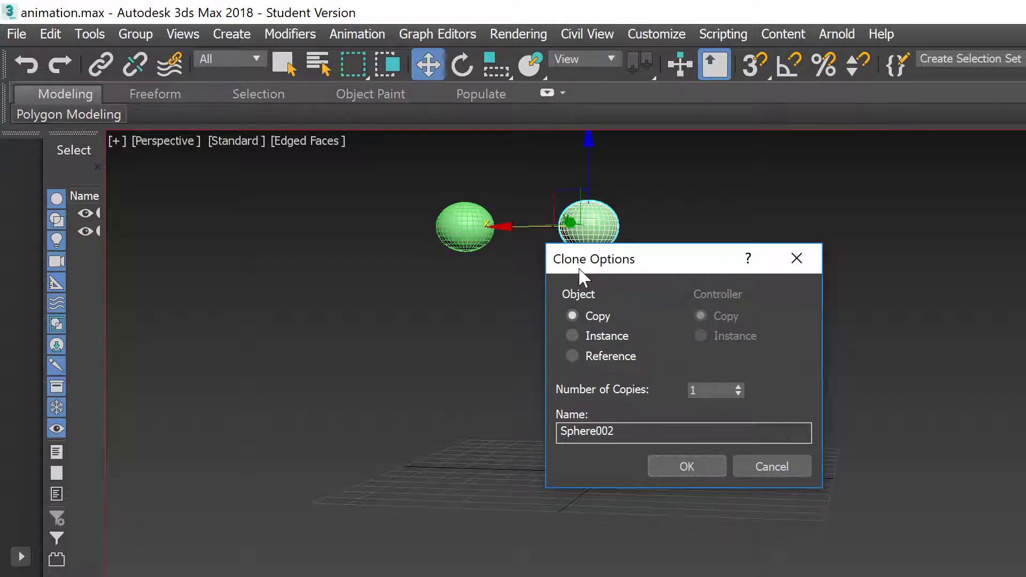
pyautogui.click(697, 466)
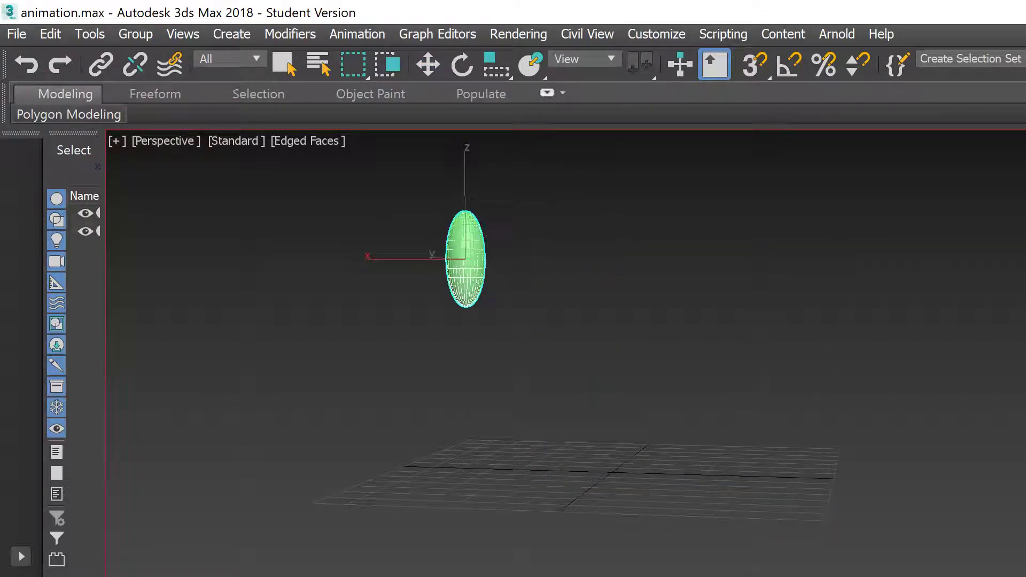
pyautogui.hotkey('ctrl', 'z')
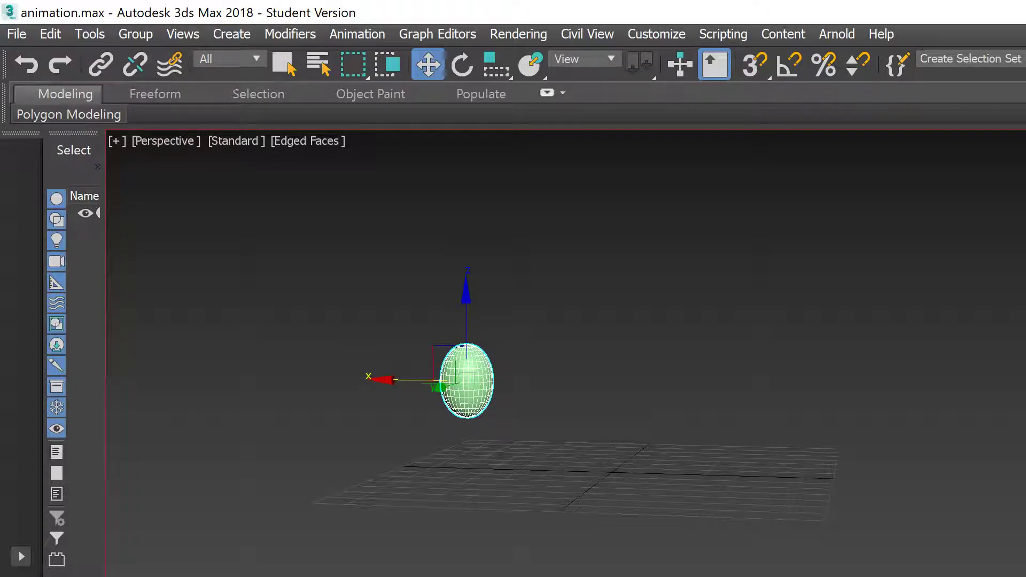
pyautogui.press('n')
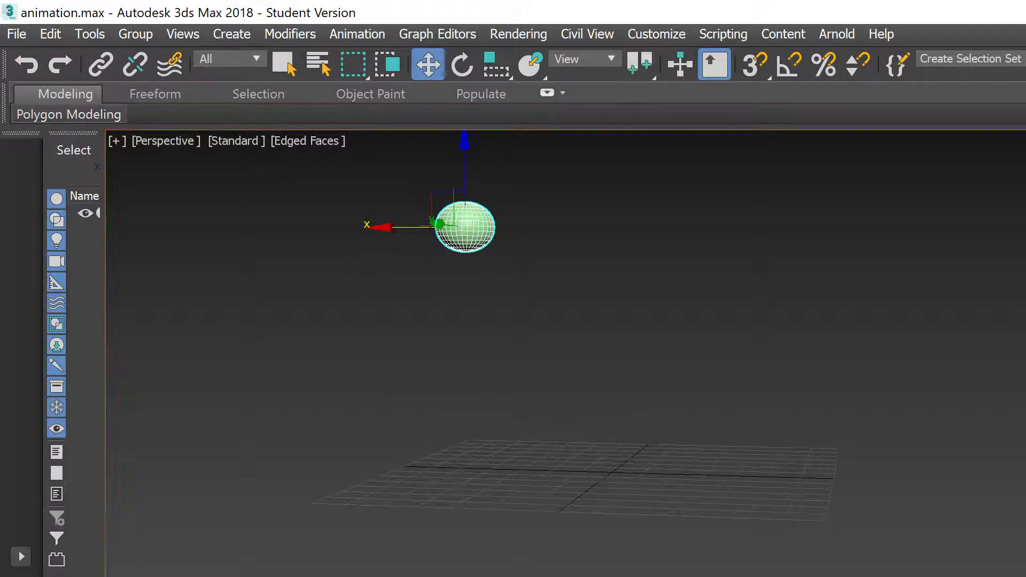
pyautogui.keyDown('shift'); pyautogui.moveTo(380, 229); pyautogui.dragTo(661, 238); pyautogui.keyUp('shift')
pyautogui.click(701, 475)
pyautogui.press('/')
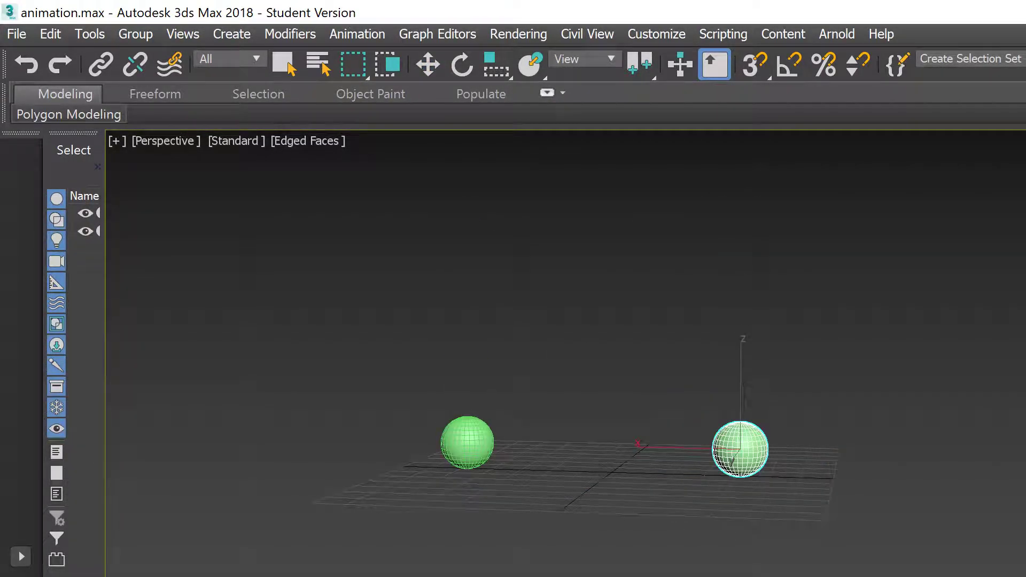
# Step: Re-scale time to a new end time of 30 with keys on whole frames, then play both spheres
pyautogui.press('/')
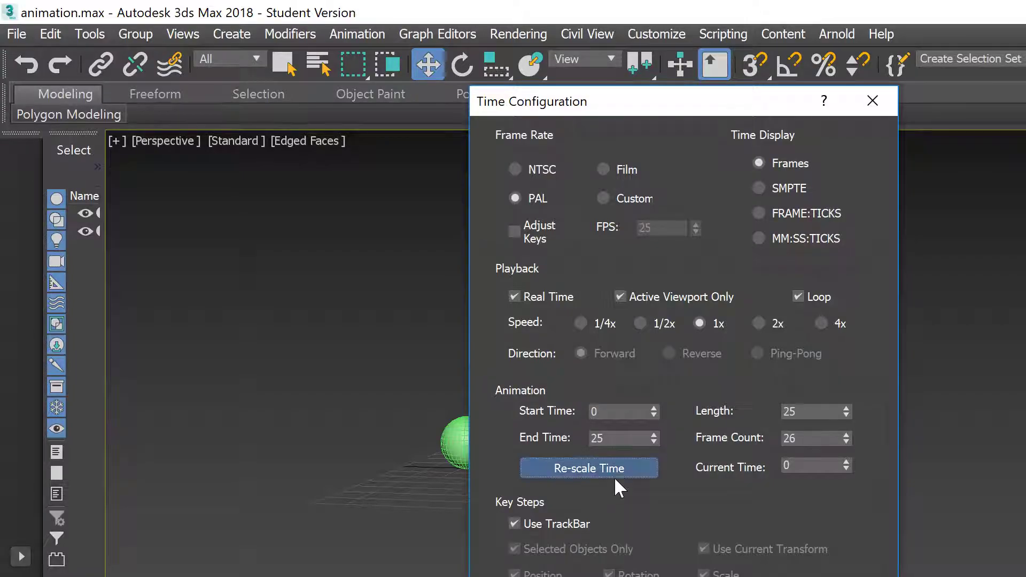
pyautogui.click(614, 473)
pyautogui.moveTo(687, 404); pyautogui.dragTo(604, 400)
pyautogui.write('30')
pyautogui.press('Return')
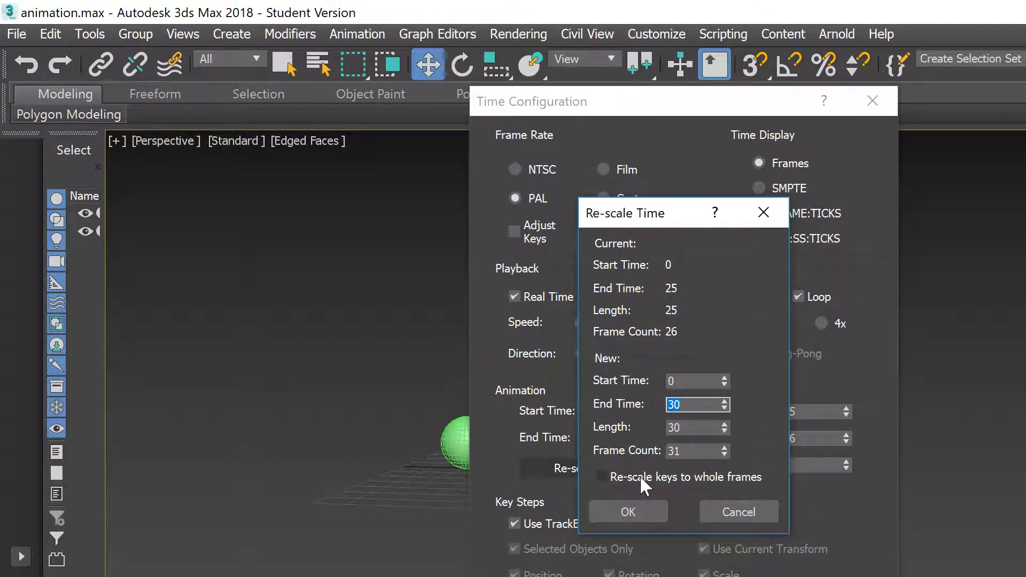
pyautogui.click(639, 476)
pyautogui.click(630, 512)
pyautogui.click(748, 576)
pyautogui.click(866, 488)
pyautogui.press('/')
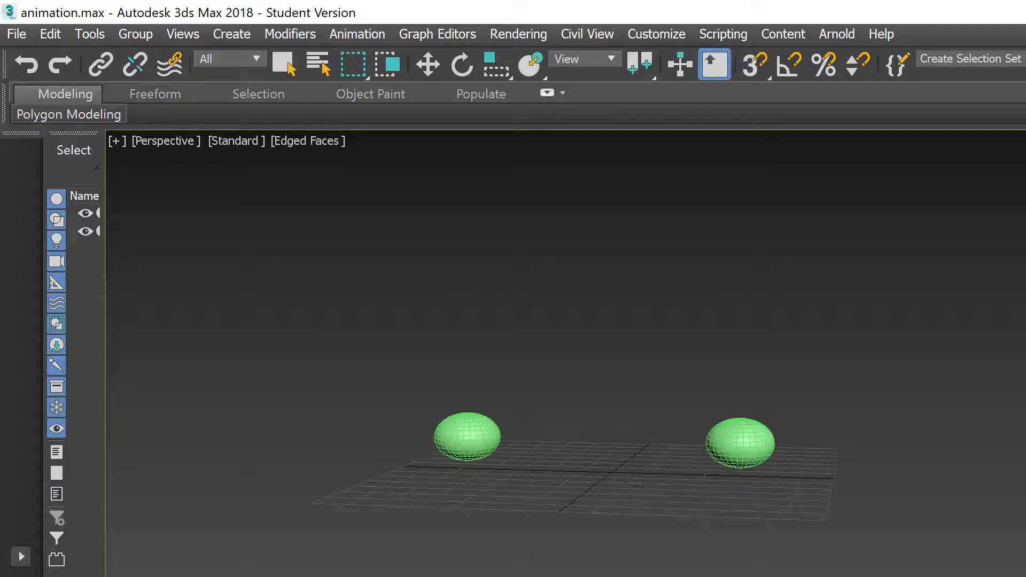
# Step: Halt playback and select each sphere in turn to compare their shapes
pyautogui.press('/')
pyautogui.moveTo(873, 496); pyautogui.dragTo(561, 11)
pyautogui.moveTo(577, 428); pyautogui.dragTo(272, 8)
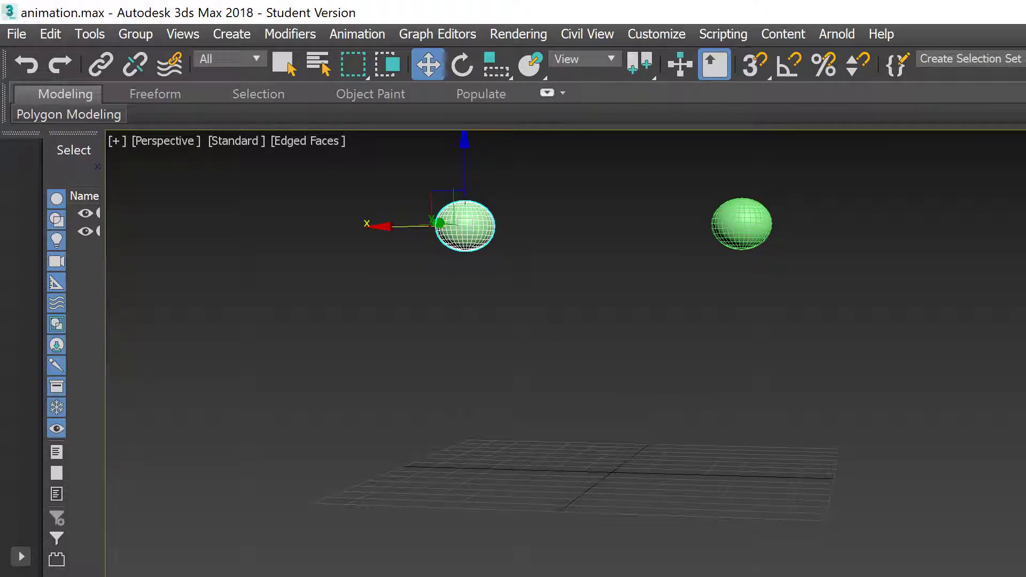
pyautogui.click(885, 447)
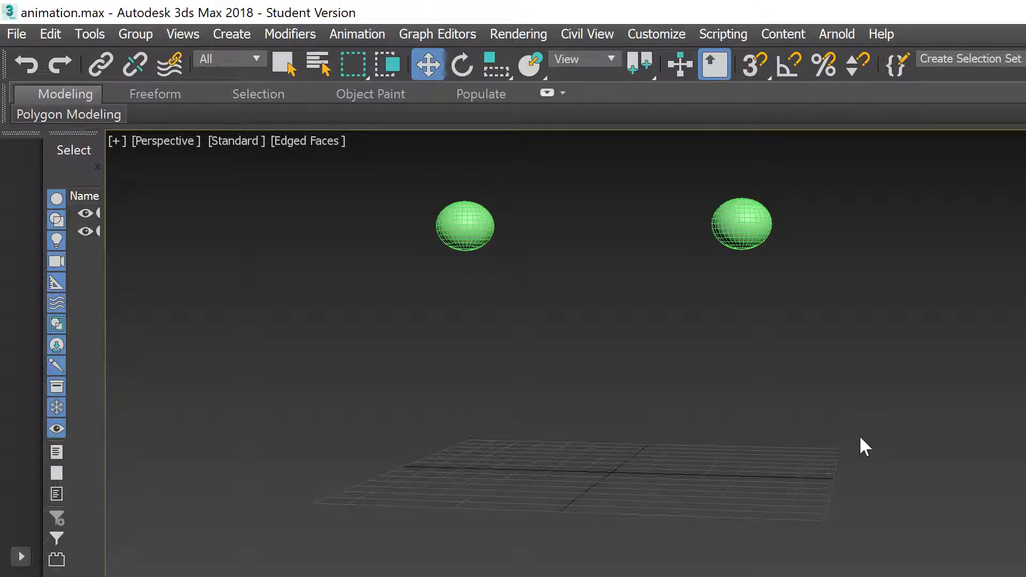
# Step: Delete the right sphere copy, select the remaining original, and switch to Chrome
pyautogui.click(763, 202)
pyautogui.press('Delete')
pyautogui.moveTo(703, 229); pyautogui.dragTo(4, 7)
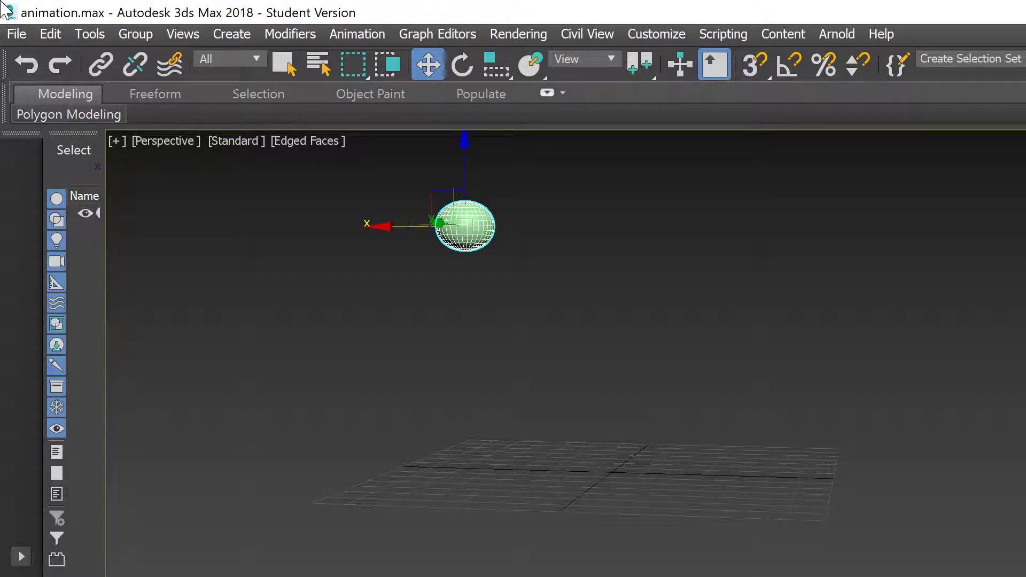
pyautogui.hotkey('alt', 'Tab')
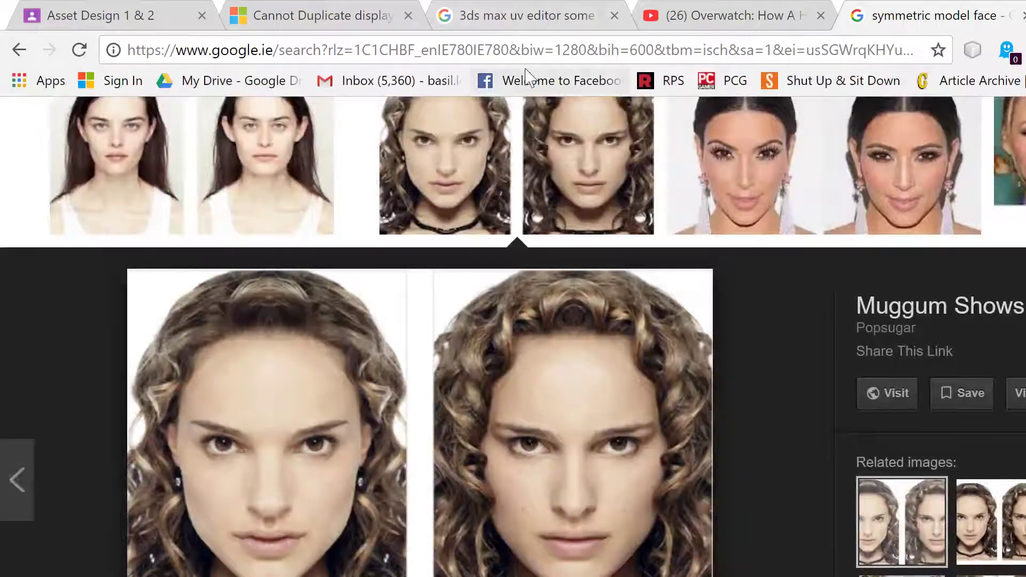
# Step: Search Google for 'body horror overwatch' and filter to video results
pyautogui.click(550, 51)
pyautogui.write('body hiorr')
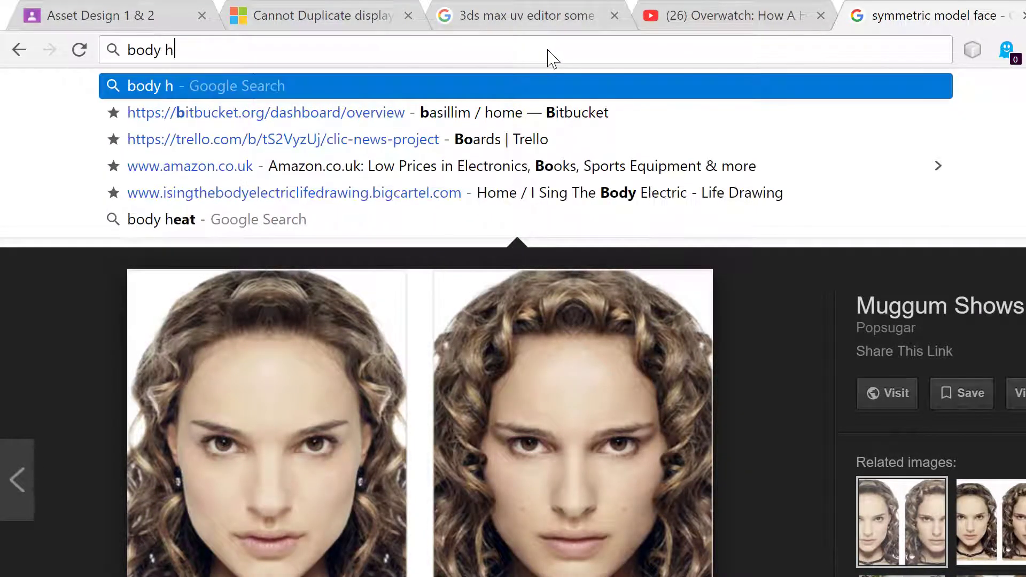
pyautogui.press('BackSpace')
pyautogui.press('BackSpace')
pyautogui.press('BackSpace')
pyautogui.press('BackSpace')
pyautogui.write('orro ')
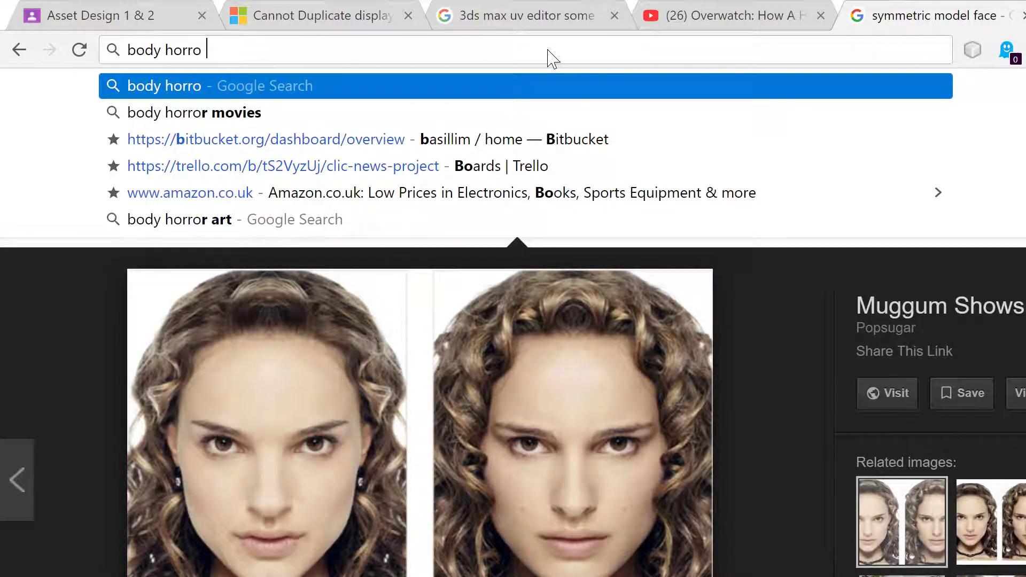
pyautogui.write('overwatch')
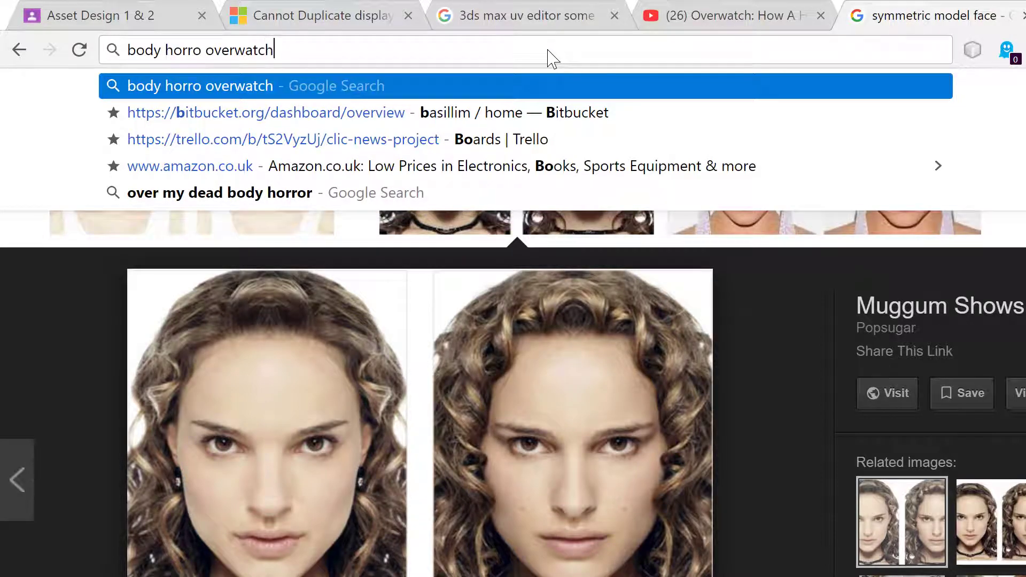
pyautogui.press('Return')
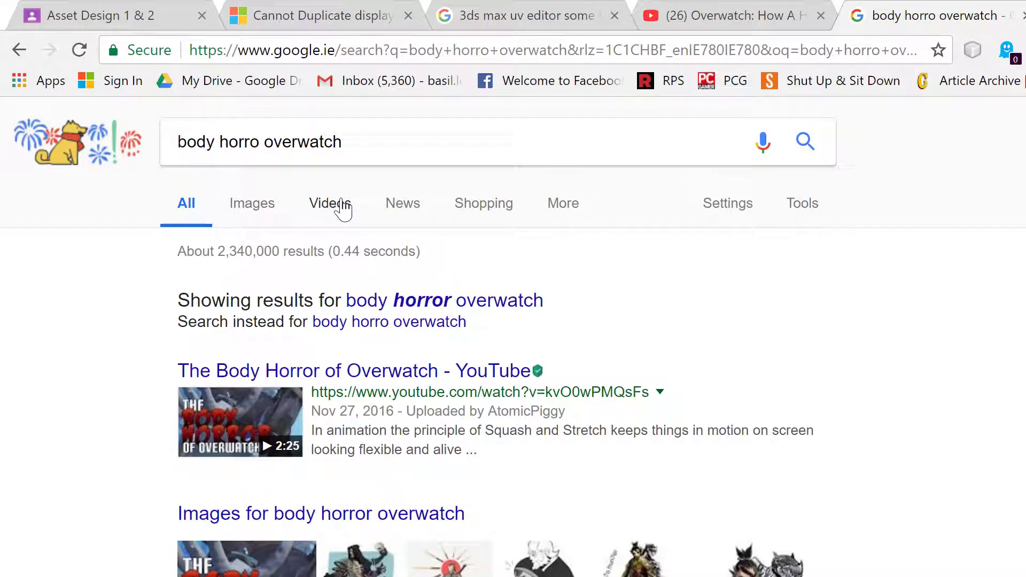
pyautogui.click(330, 205)
# Step: Play 'The Body Horror of Overwatch' on YouTube full screen at low volume
pyautogui.click(365, 297)
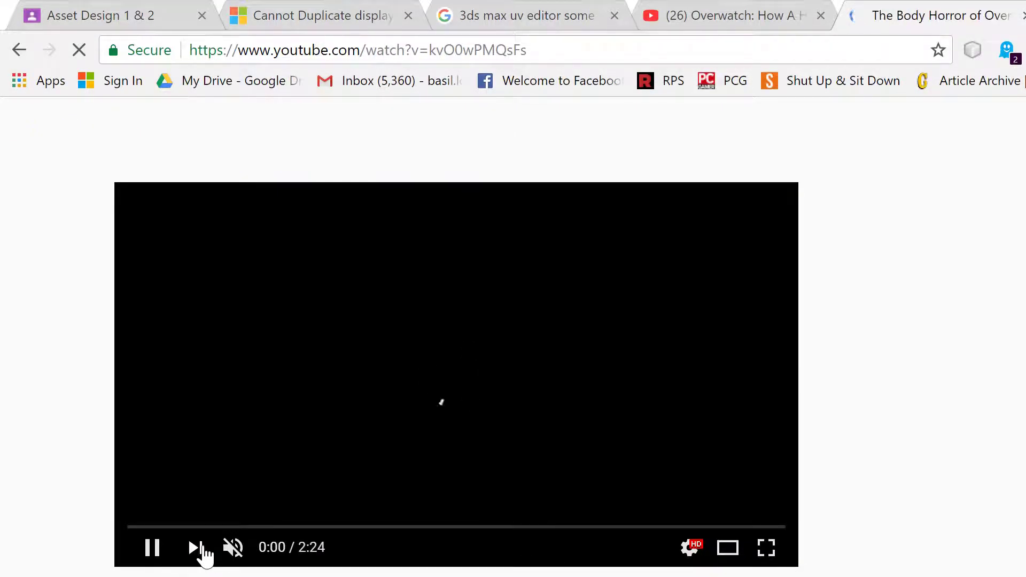
pyautogui.moveTo(265, 551); pyautogui.dragTo(257, 543)
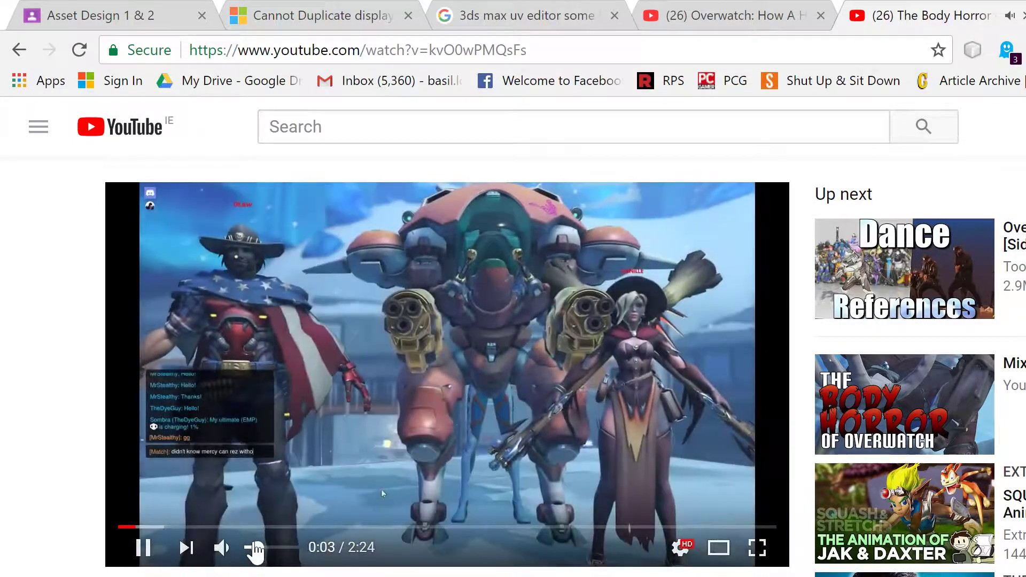
pyautogui.click(763, 556)
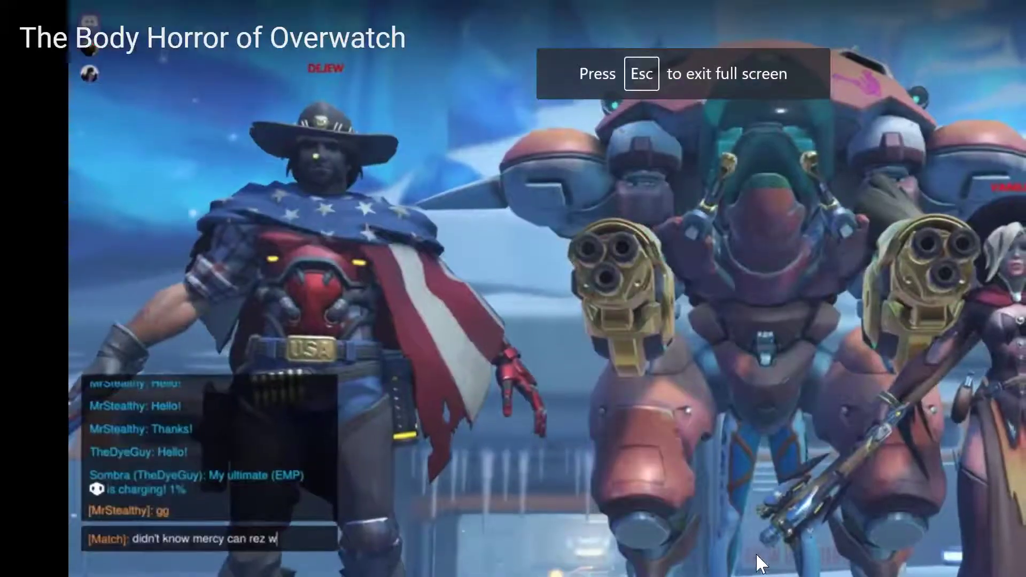
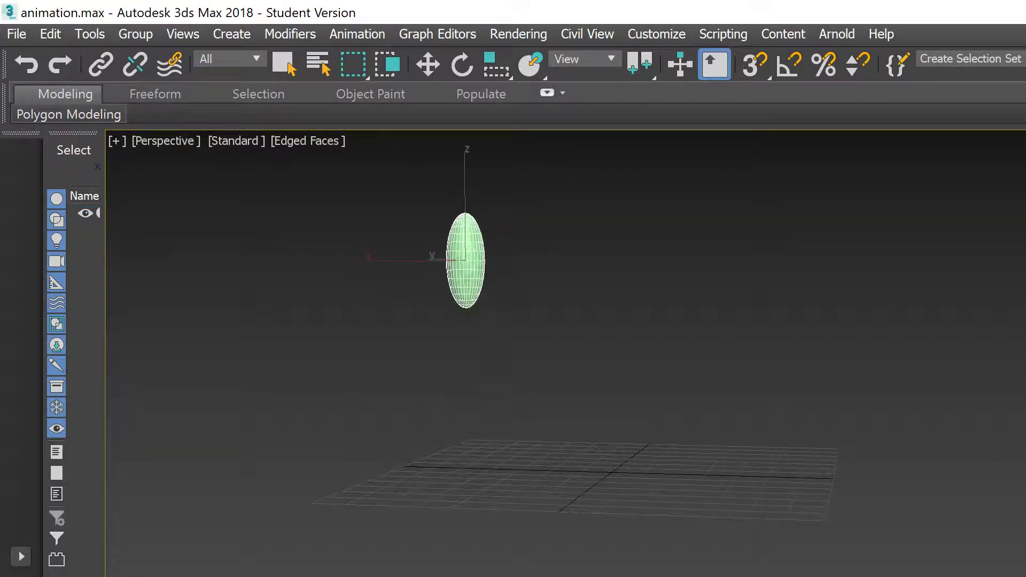
# Step: Stop the playback, clear the selection, and pick the green sphere resting on the grid
pyautogui.press('w')
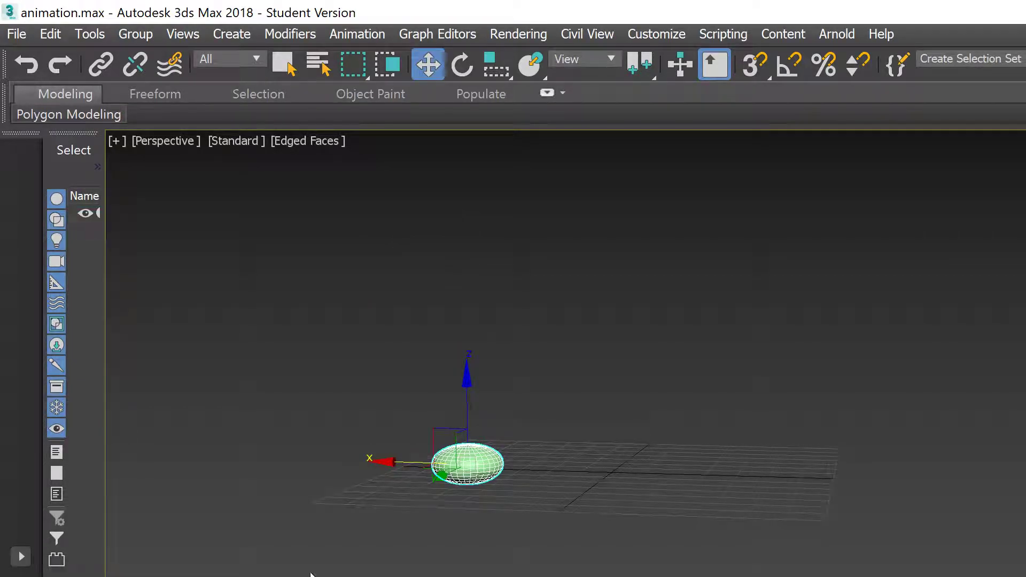
pyautogui.click(961, 568)
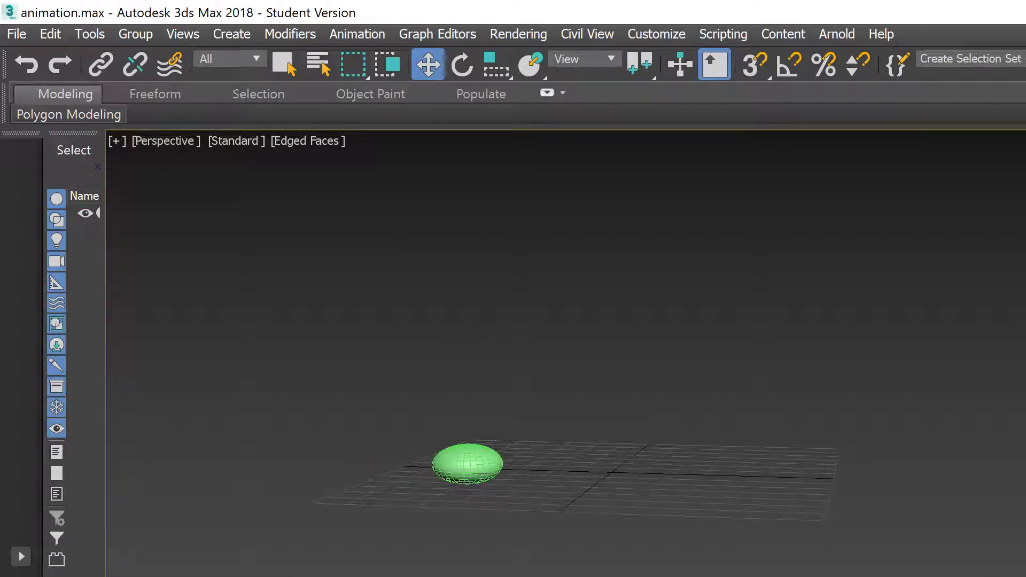
pyautogui.click(470, 466)
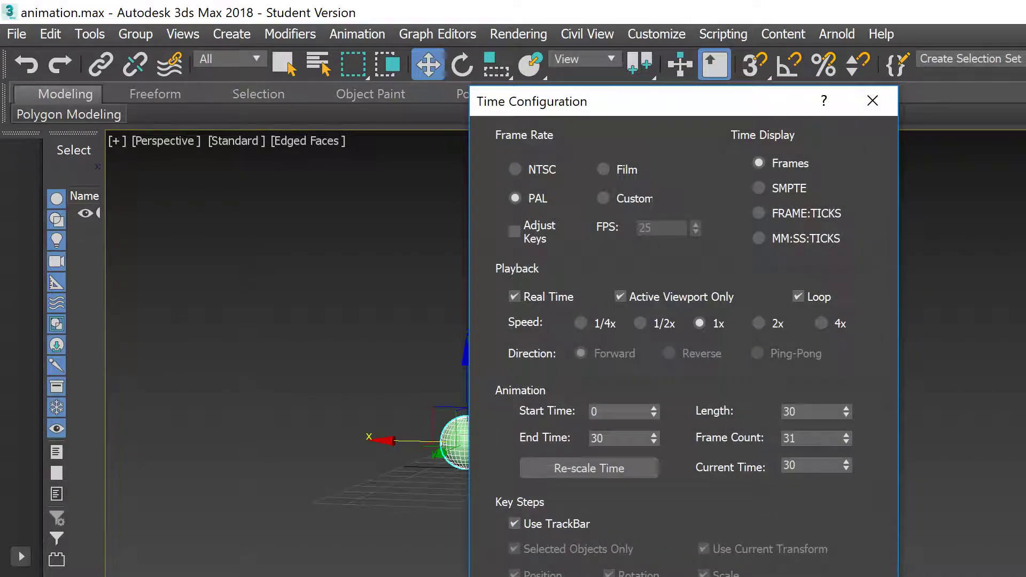
# Step: Set the Time Configuration start to frame 31 and the end to frame 60
pyautogui.write('31')
pyautogui.press('Tab')
pyautogui.write('60')
pyautogui.press('Return')
pyautogui.click(770, 576)
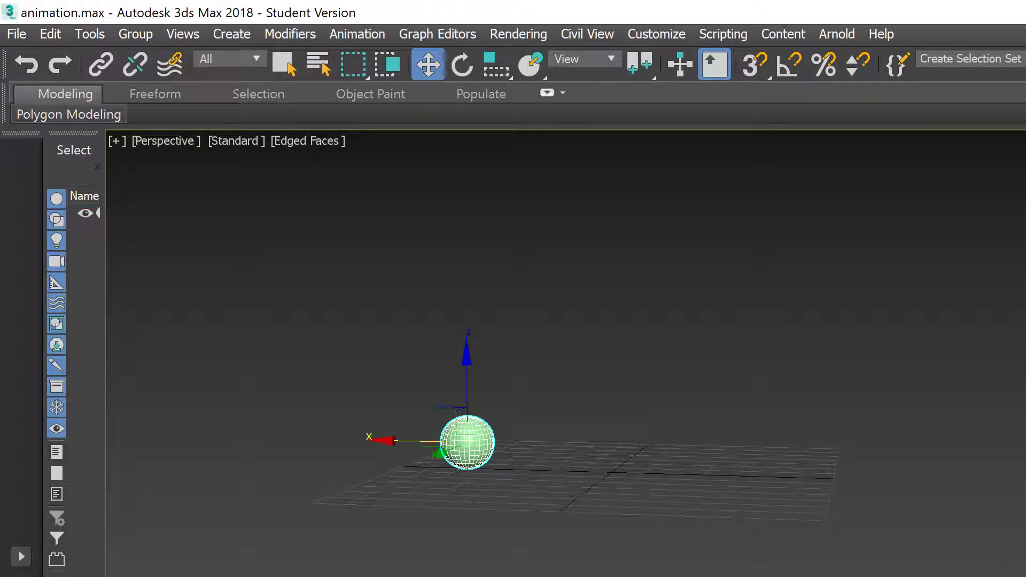
# Step: Rotate the sphere about its Y axis with the Rotate tool
pyautogui.press('w')
pyautogui.press('e')
pyautogui.moveTo(515, 382); pyautogui.dragTo(806, 545)
pyautogui.press('x')
pyautogui.press('x')
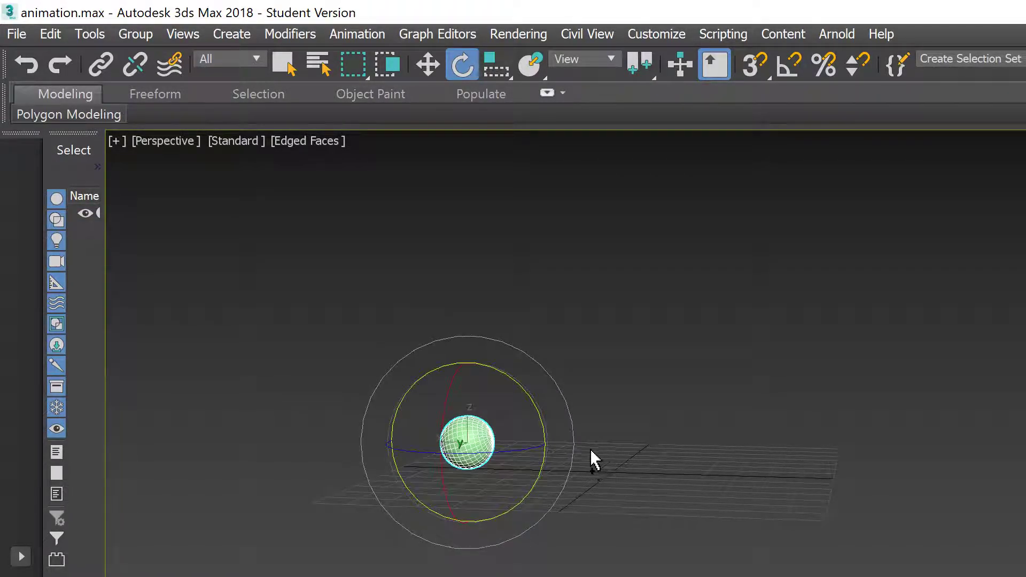
pyautogui.moveTo(524, 392); pyautogui.dragTo(811, 565)
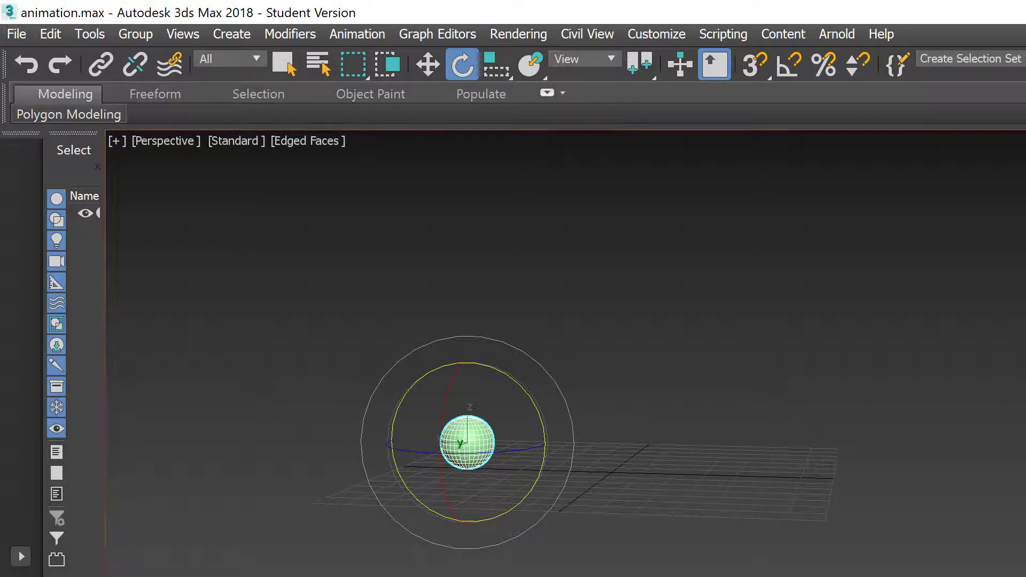
# Step: With Auto Key on, rotate the sphere about Y to record a spin keyframe, then enlarge the curve panel
pyautogui.press('n')
pyautogui.moveTo(524, 386); pyautogui.dragTo(870, 565)
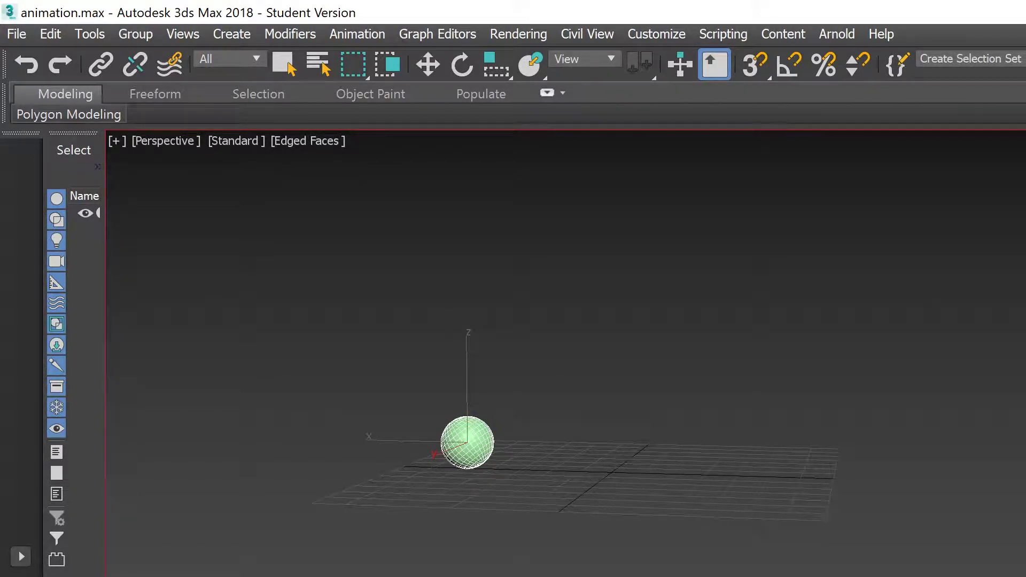
pyautogui.press('e')
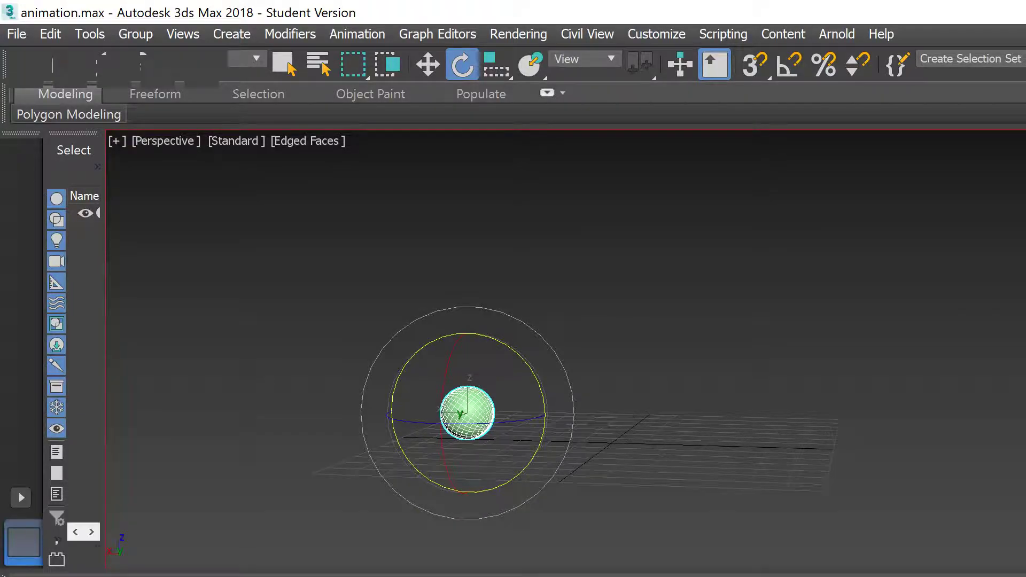
pyautogui.moveTo(556, 567); pyautogui.dragTo(565, 155)
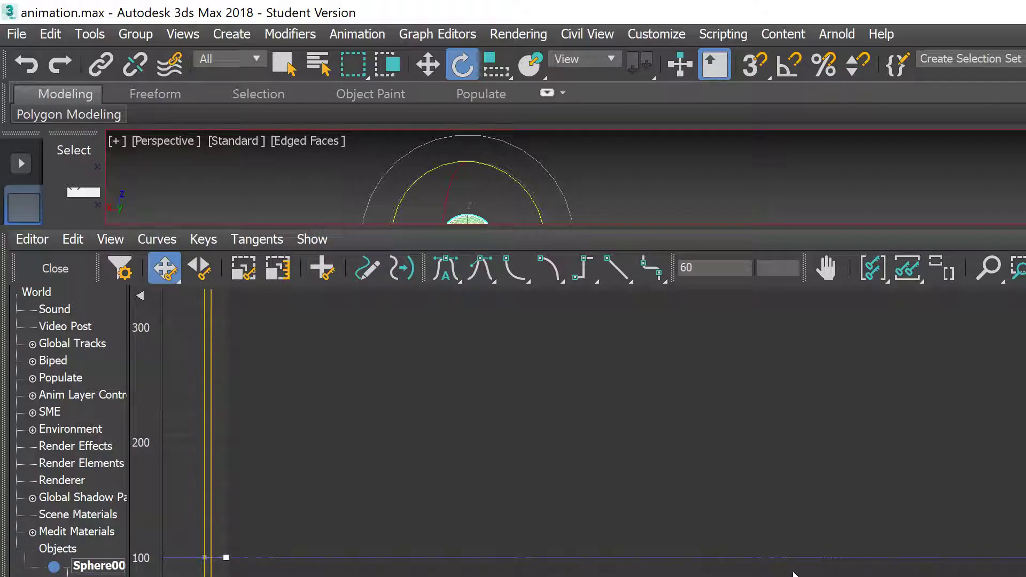
# Step: Box-select the sphere's rotation keys in the Curve Editor and set their tangents to Linear
pyautogui.moveTo(854, 550); pyautogui.dragTo(1015, 574, button='middle')
pyautogui.moveTo(545, 446); pyautogui.dragTo(758, 389, button='middle')
pyautogui.moveTo(515, 494); pyautogui.dragTo(752, 439, button='middle')
pyautogui.moveTo(608, 575); pyautogui.dragTo(606, 364, button='middle')
pyautogui.moveTo(644, 574); pyautogui.dragTo(703, 575, button='middle')
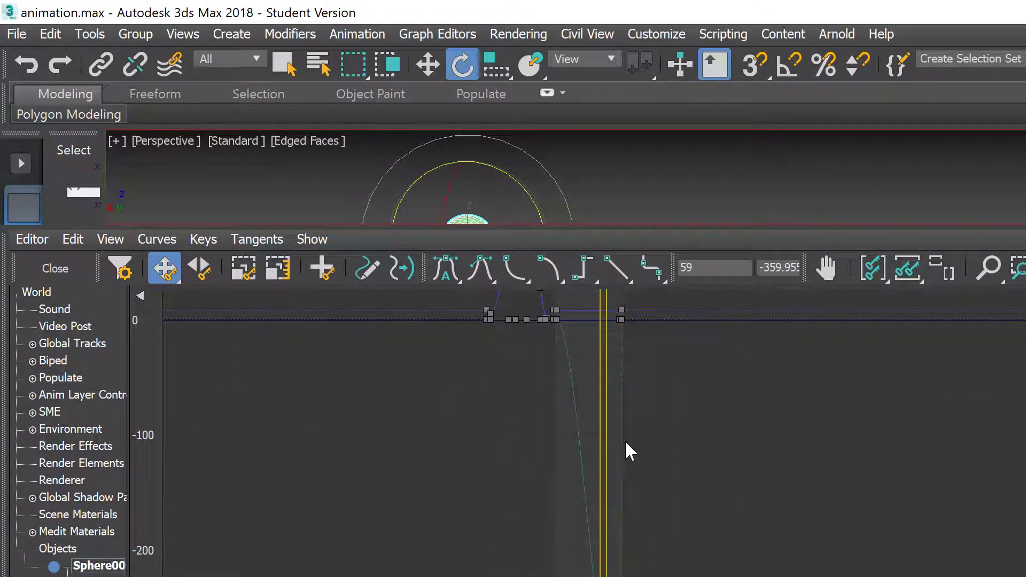
pyautogui.click(559, 320)
pyautogui.click(565, 310)
pyautogui.moveTo(565, 316); pyautogui.dragTo(553, 326)
pyautogui.moveTo(697, 521); pyautogui.dragTo(679, 392, button='middle')
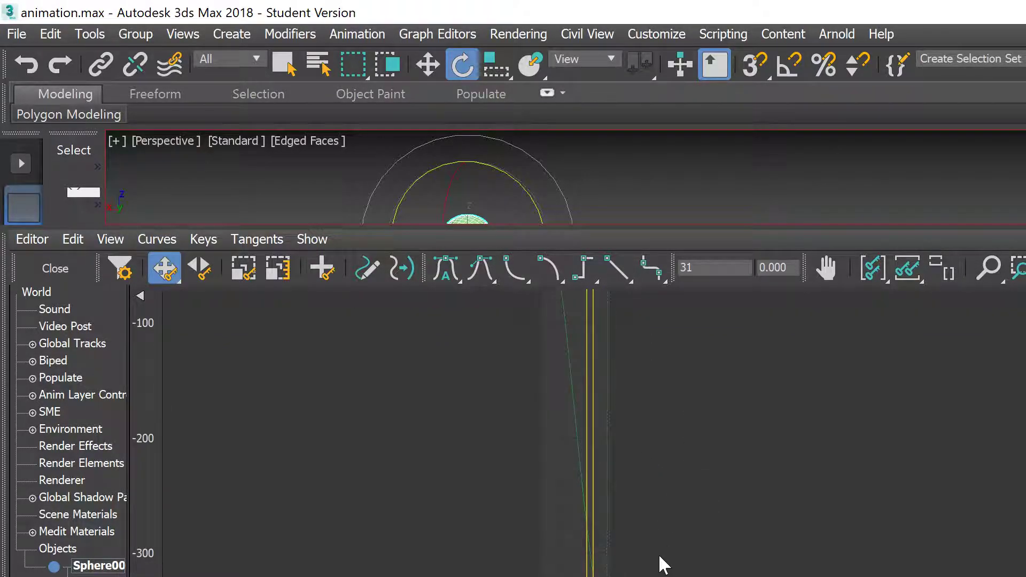
pyautogui.click(628, 262)
pyautogui.moveTo(866, 225); pyautogui.dragTo(909, 571)
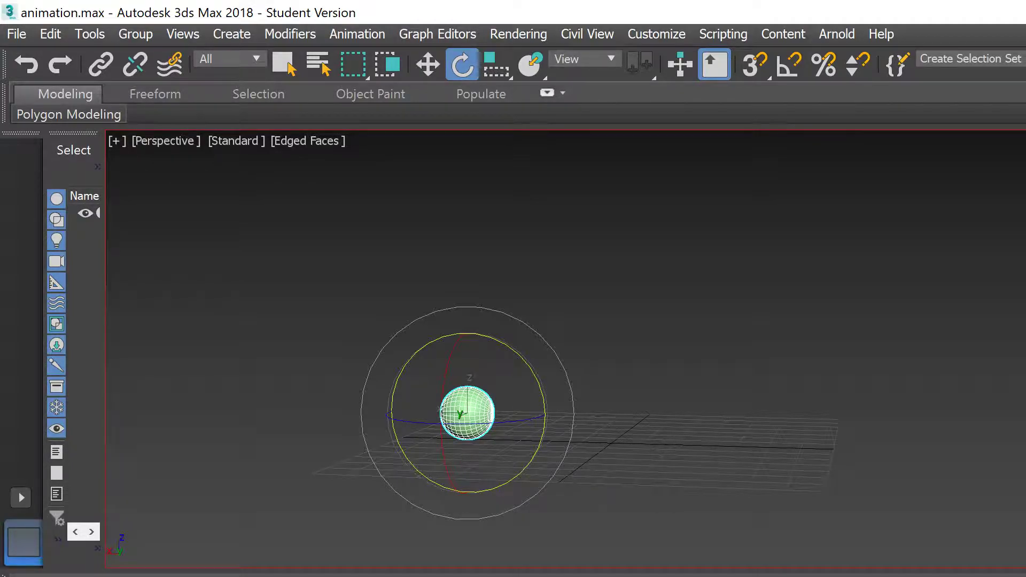
# Step: Play the animation to watch the steady spin, expand the viewport, and deselect the sphere
pyautogui.press('/')
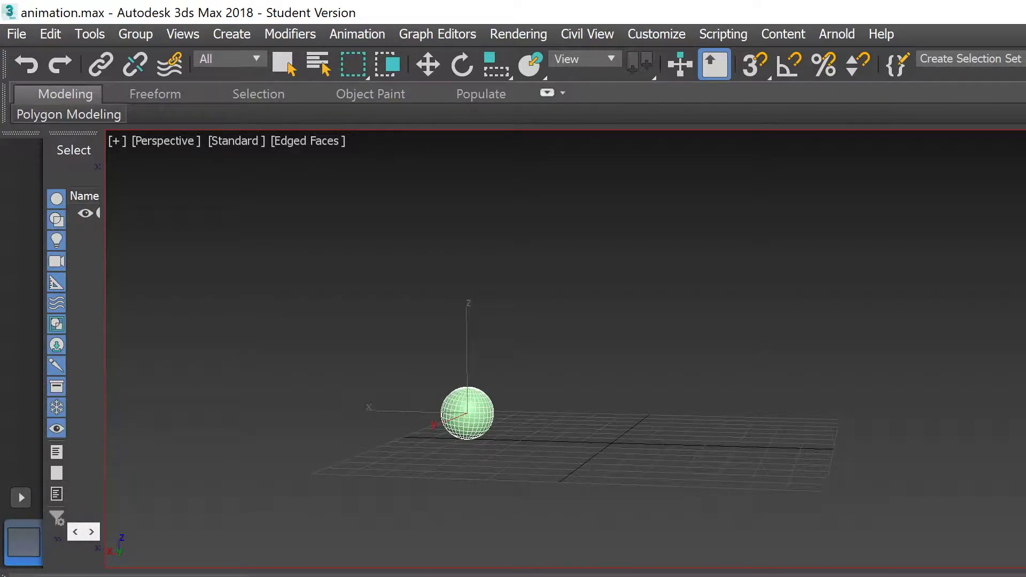
pyautogui.press('e')
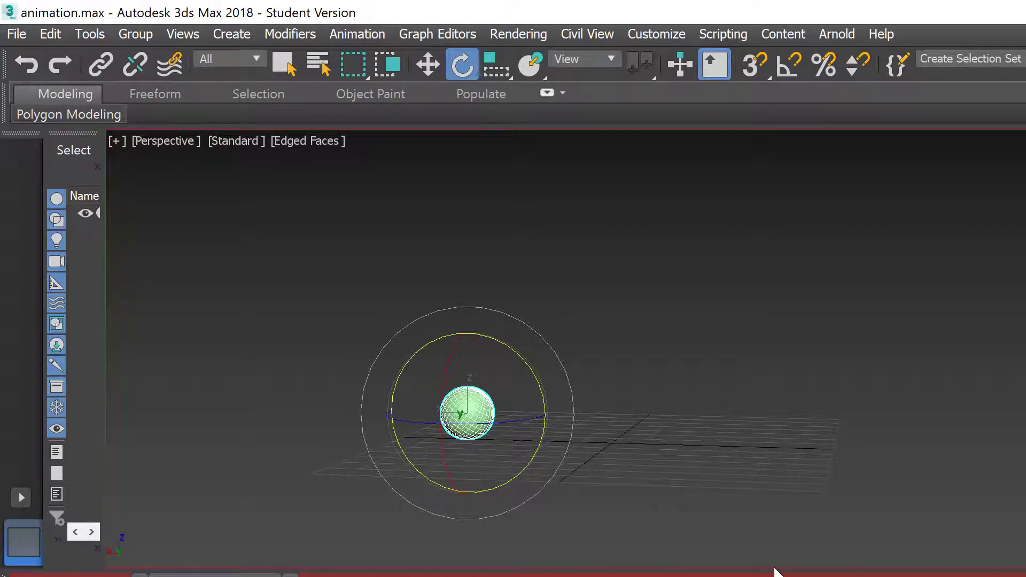
pyautogui.moveTo(776, 566); pyautogui.dragTo(776, 576)
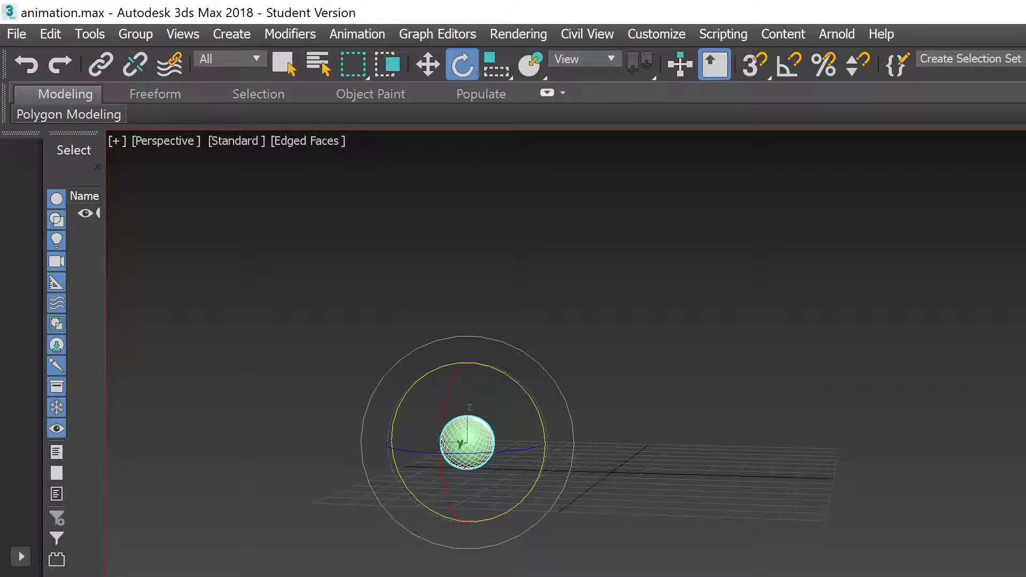
pyautogui.click(820, 545)
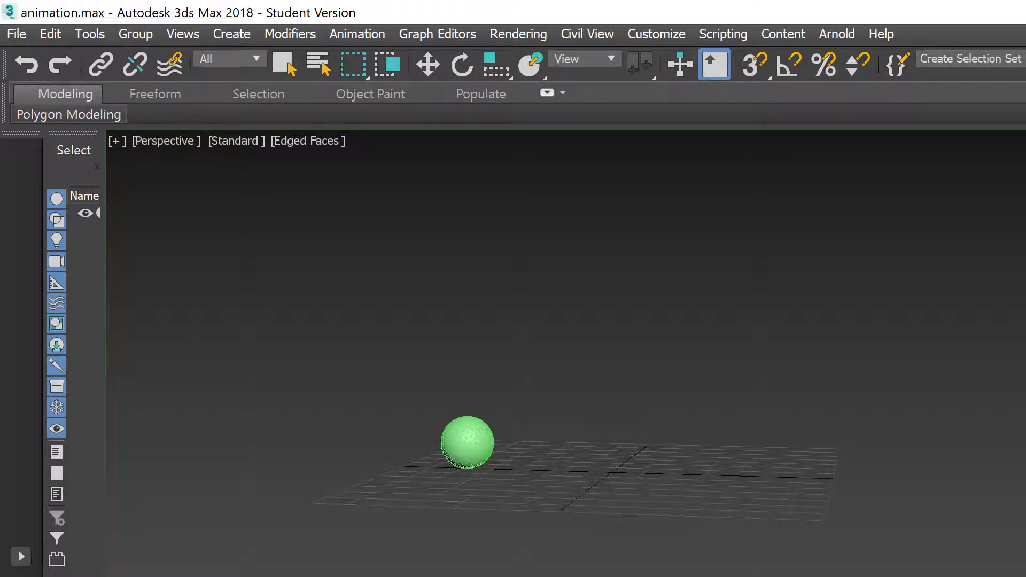
pyautogui.press('e')
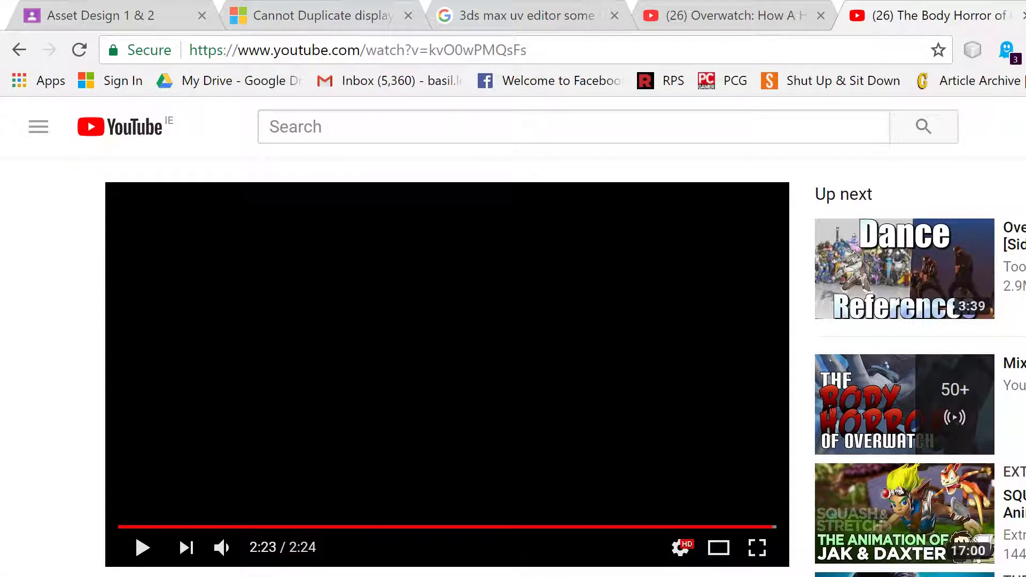
# Step: Search Google Images for 'junkrat face' and choose to save the first face image
pyautogui.hotkey('ctrl', 't')
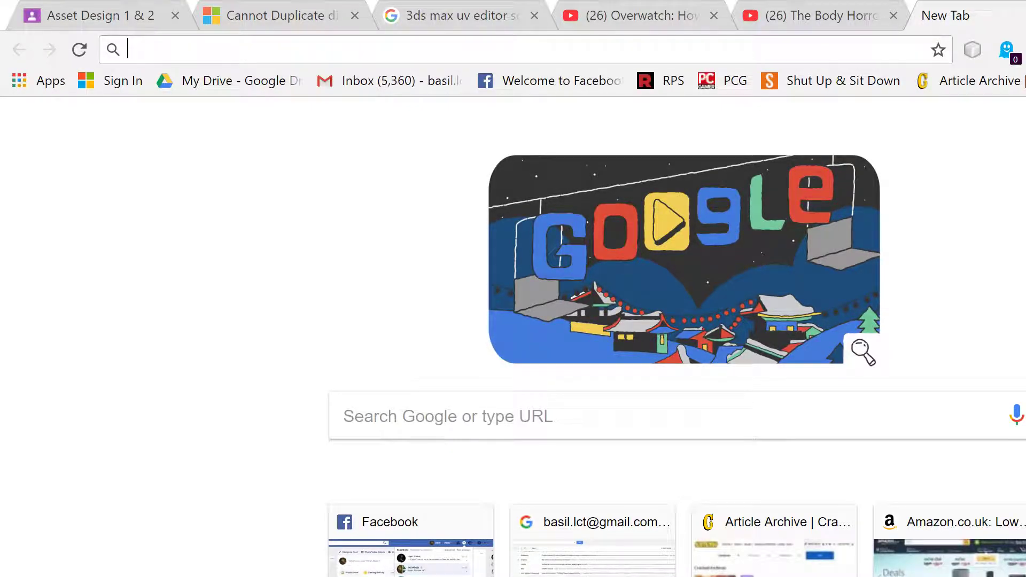
pyautogui.write('b')
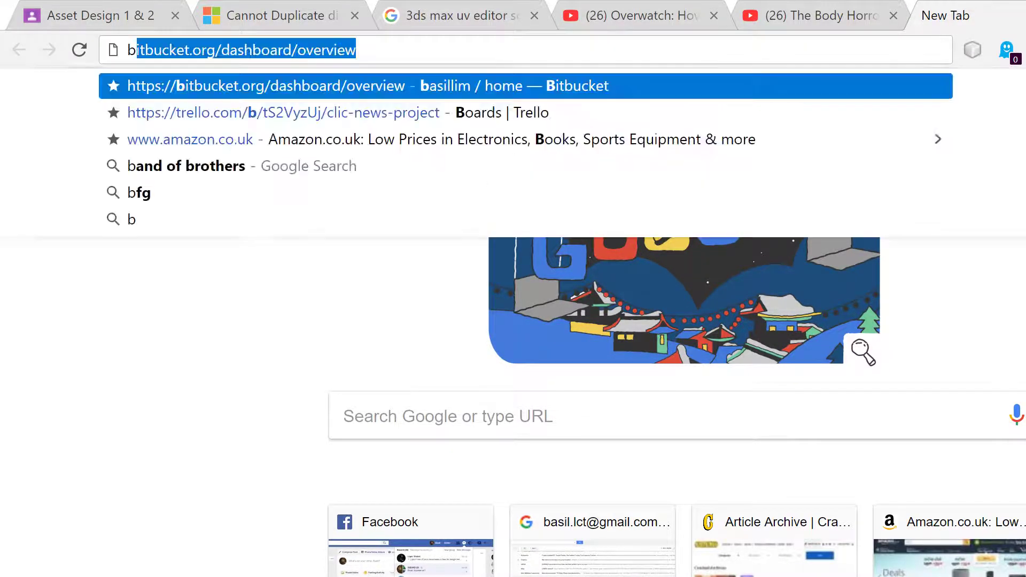
pyautogui.write('all te')
pyautogui.press('BackSpace')
pyautogui.press('BackSpace')
pyautogui.press('BackSpace')
pyautogui.press('BackSpace')
pyautogui.press('BackSpace')
pyautogui.press('BackSpace')
pyautogui.press('BackSpace')
pyautogui.write('junkrat face')
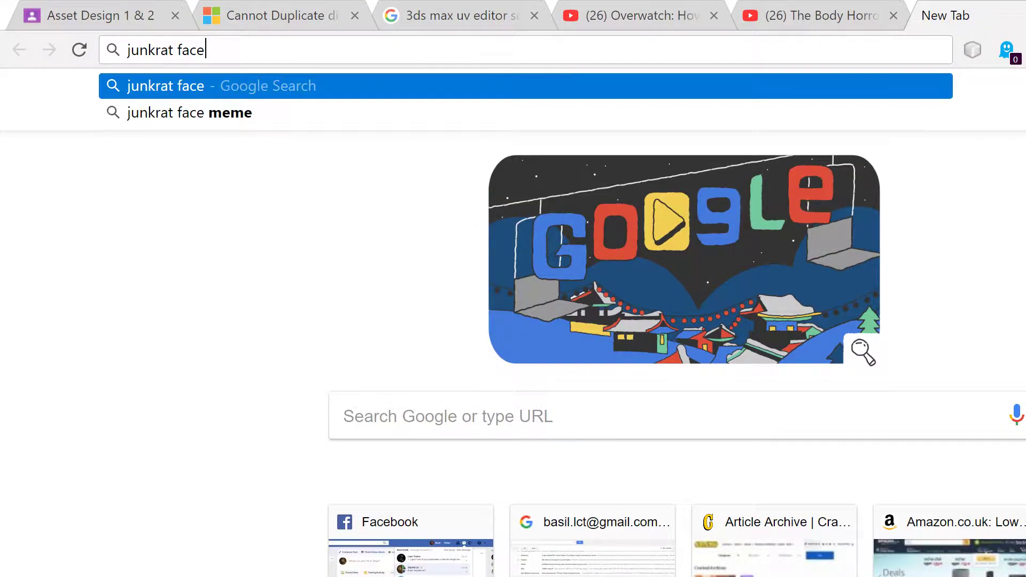
pyautogui.press('Return')
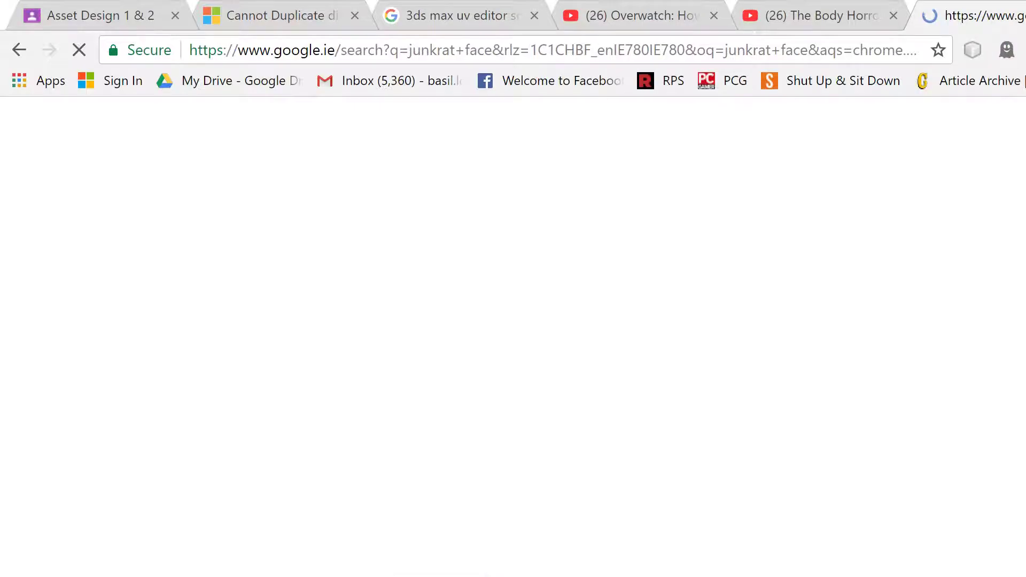
pyautogui.click(248, 205)
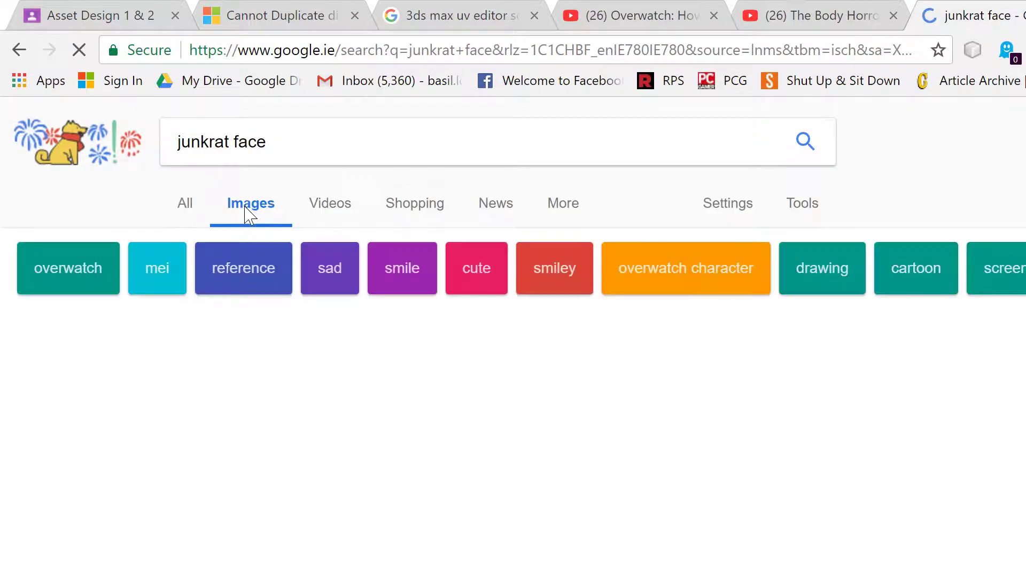
pyautogui.click(174, 371)
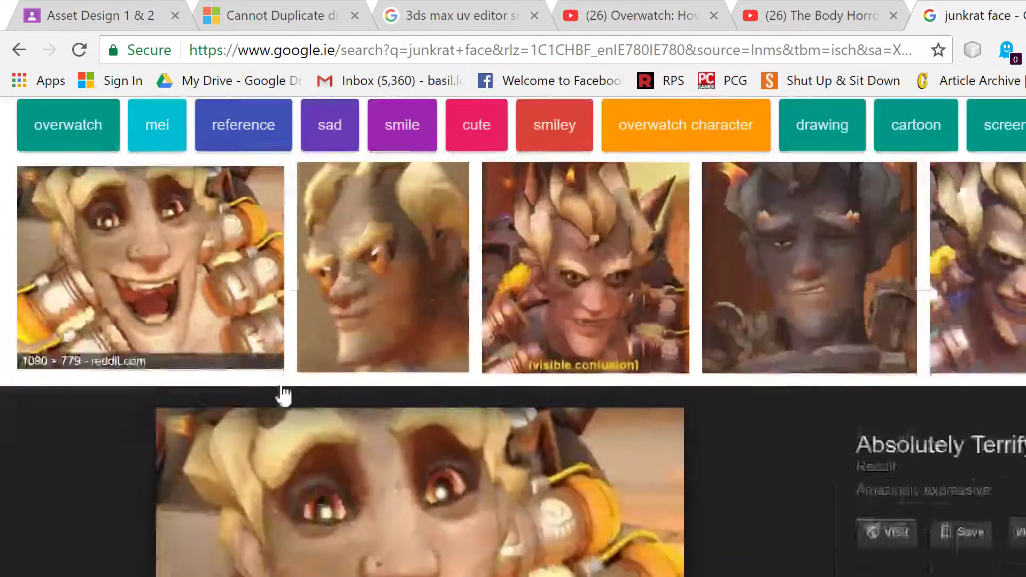
pyautogui.rightClick(475, 422)
pyautogui.click(545, 504)
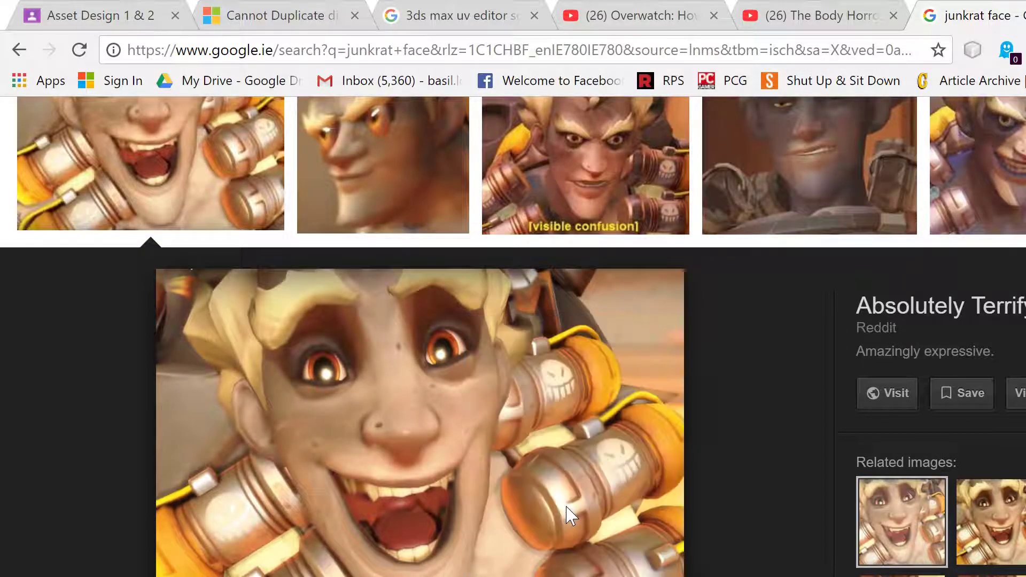
# Step: Create a 'ball Animation' folder in Asset Design 2 2018 and save the image there
pyautogui.scroll(-1, 117, 245)
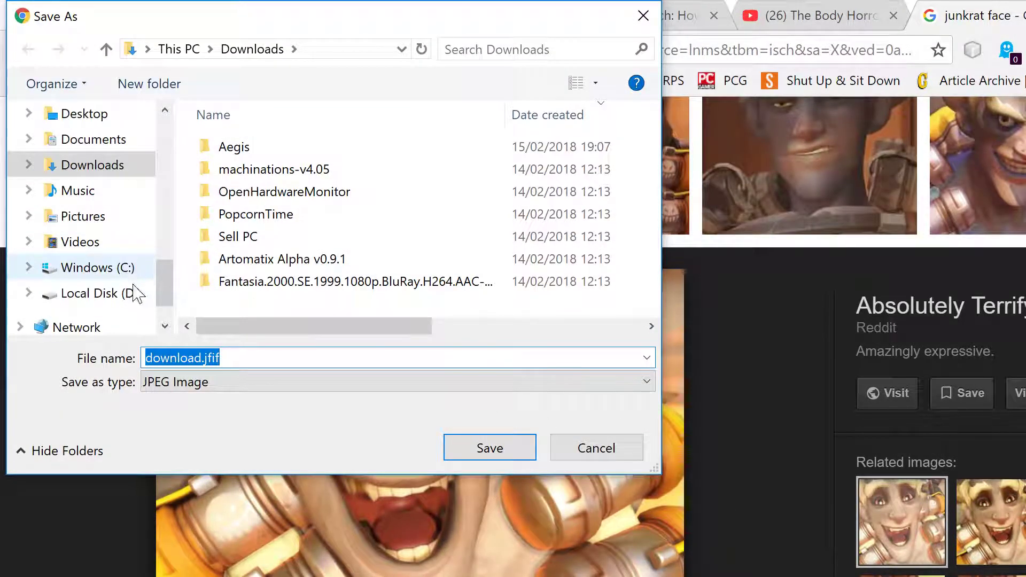
pyautogui.scroll(5, 133, 289)
pyautogui.scroll(2, 107, 163)
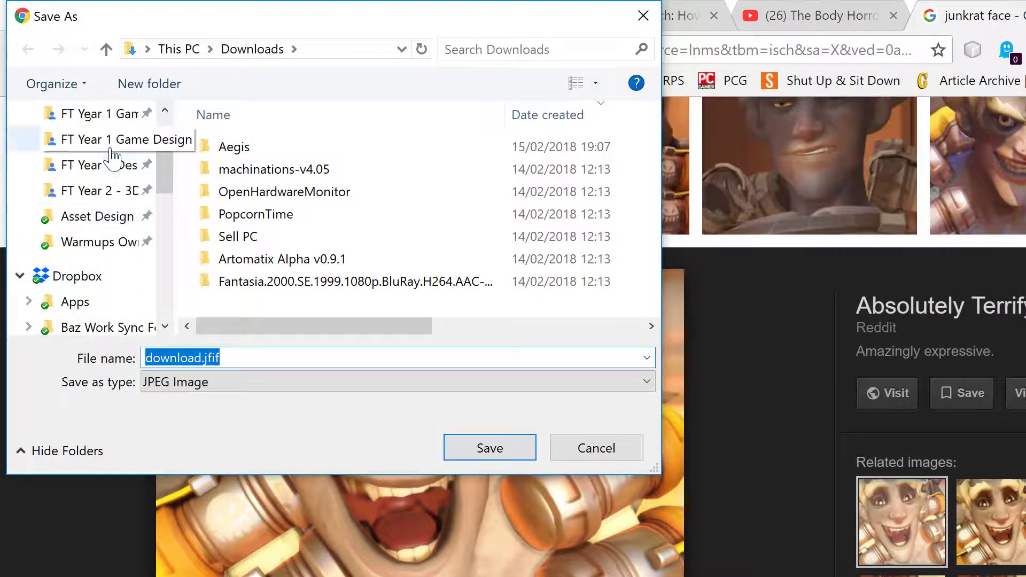
pyautogui.click(107, 219)
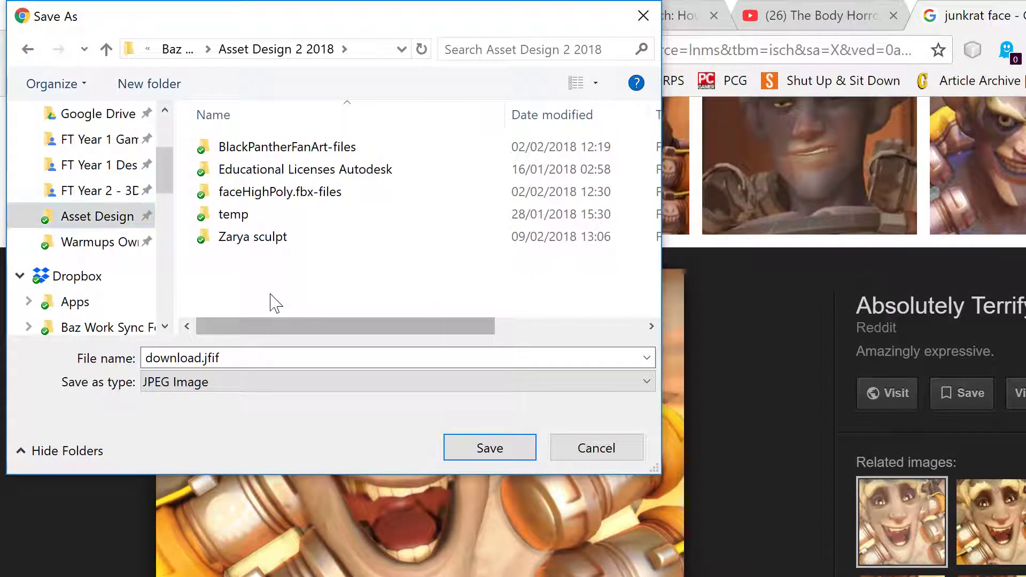
pyautogui.rightClick(283, 296)
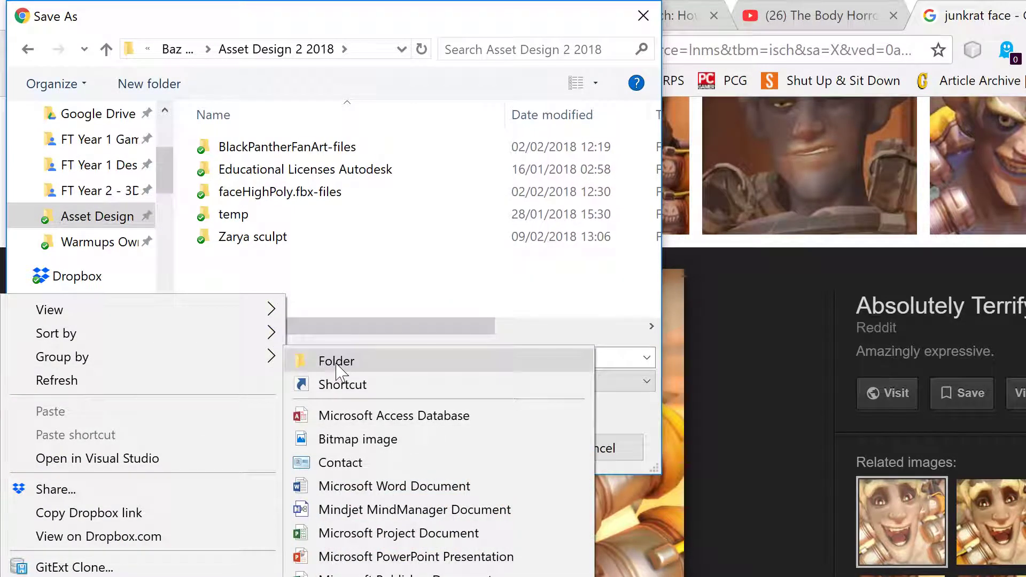
pyautogui.click(336, 361)
pyautogui.write('balls')
pyautogui.press('BackSpace')
pyautogui.write('Anim')
pyautogui.write('n')
pyautogui.press('Return')
pyautogui.press('Return')
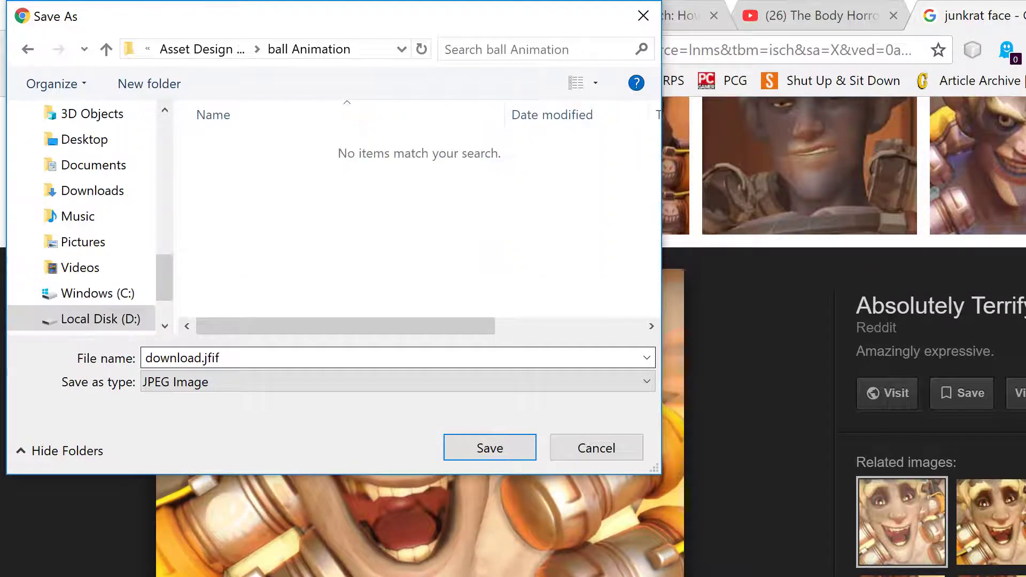
pyautogui.click(489, 450)
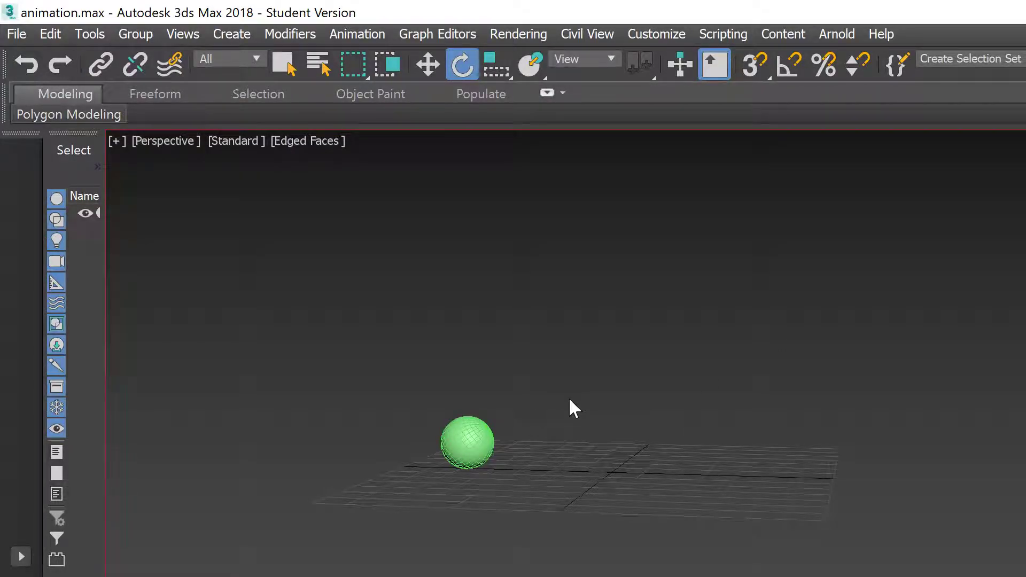
# Step: Open the Compact Material Editor and assign a Bitmap map to the Diffuse slot
pyautogui.press('m')
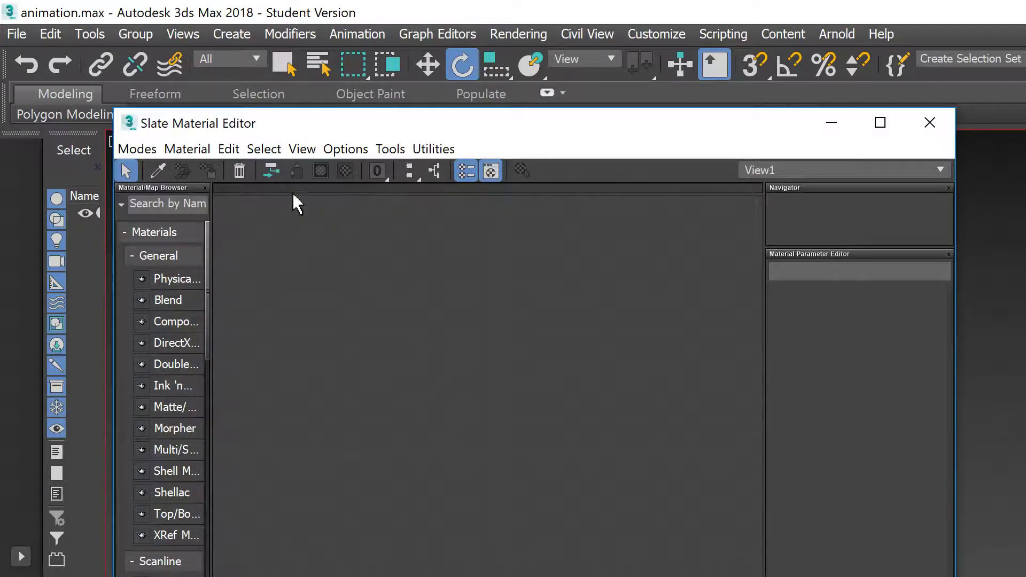
pyautogui.click(138, 149)
pyautogui.click(99, 169)
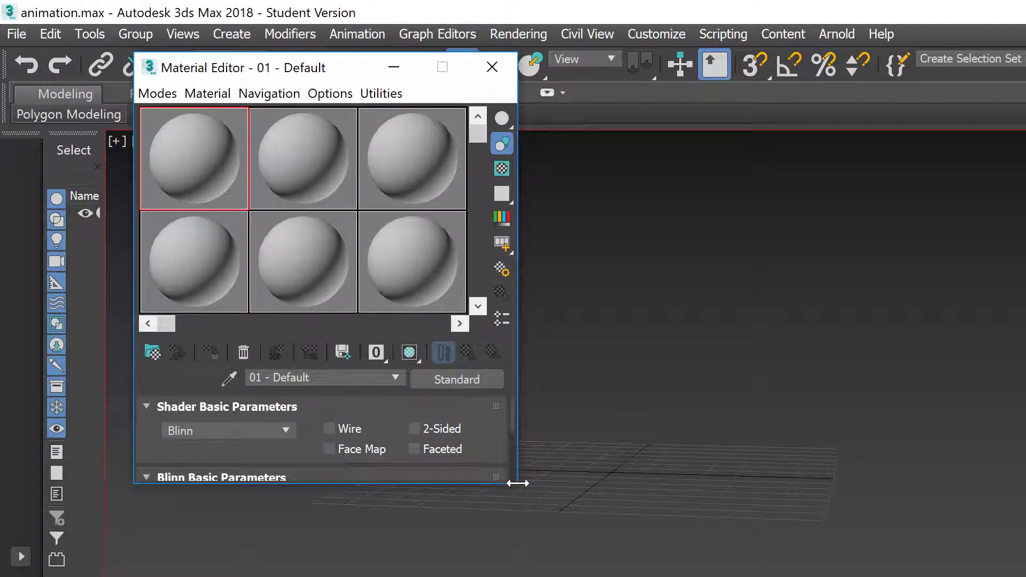
pyautogui.moveTo(513, 483); pyautogui.dragTo(514, 576)
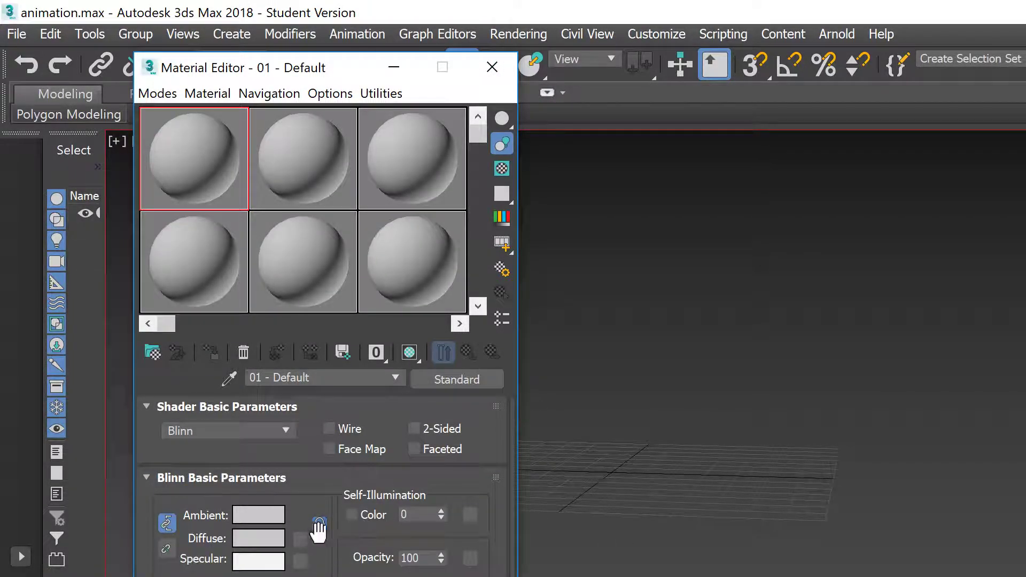
pyautogui.click(300, 539)
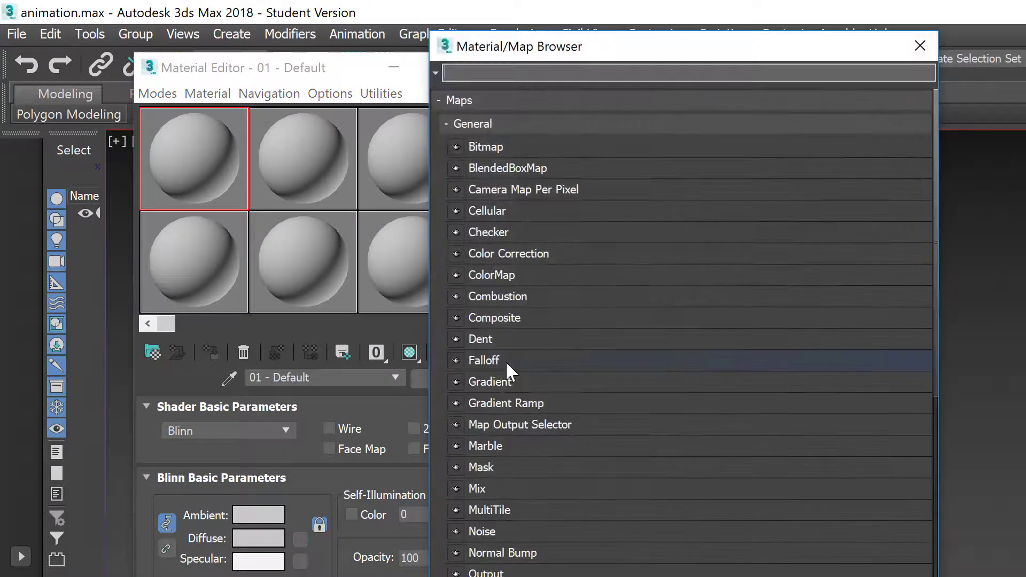
pyautogui.doubleClick(514, 146)
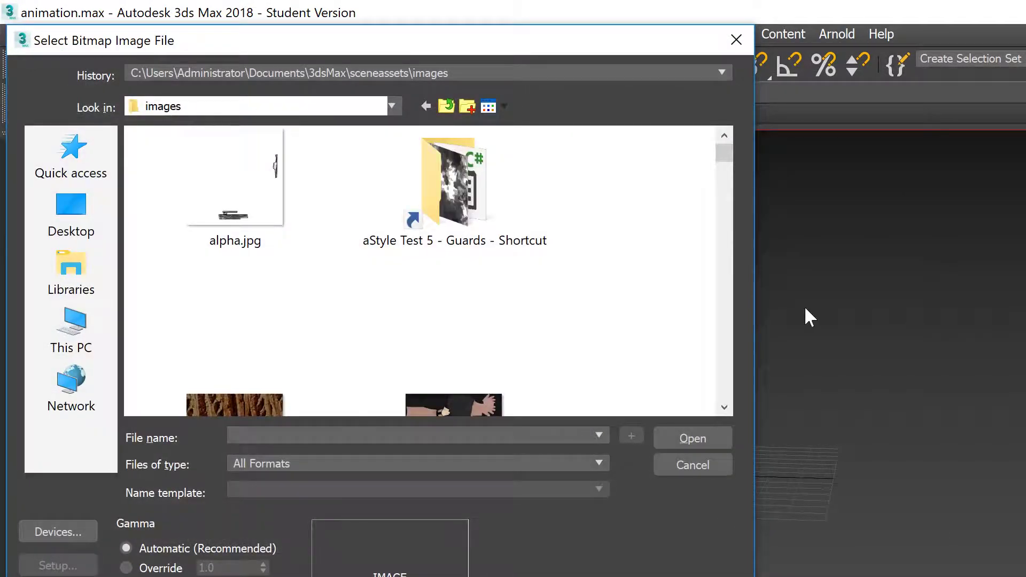
pyautogui.click(738, 41)
pyautogui.moveTo(291, 70); pyautogui.dragTo(841, 87)
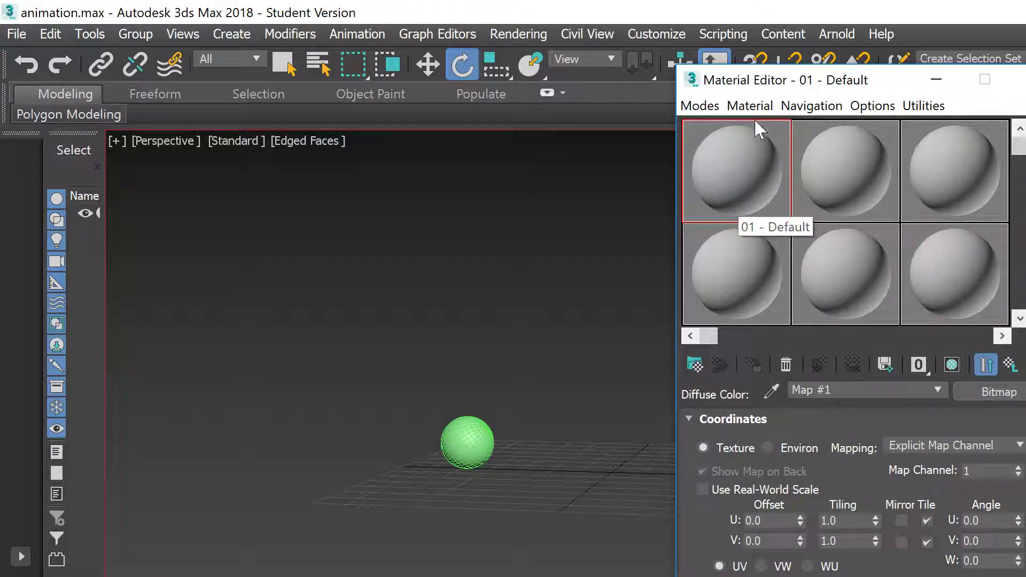
# Step: Browse the bitmap picker to the ball Animation folder inside Asset Design 2 2018
pyautogui.press('n')
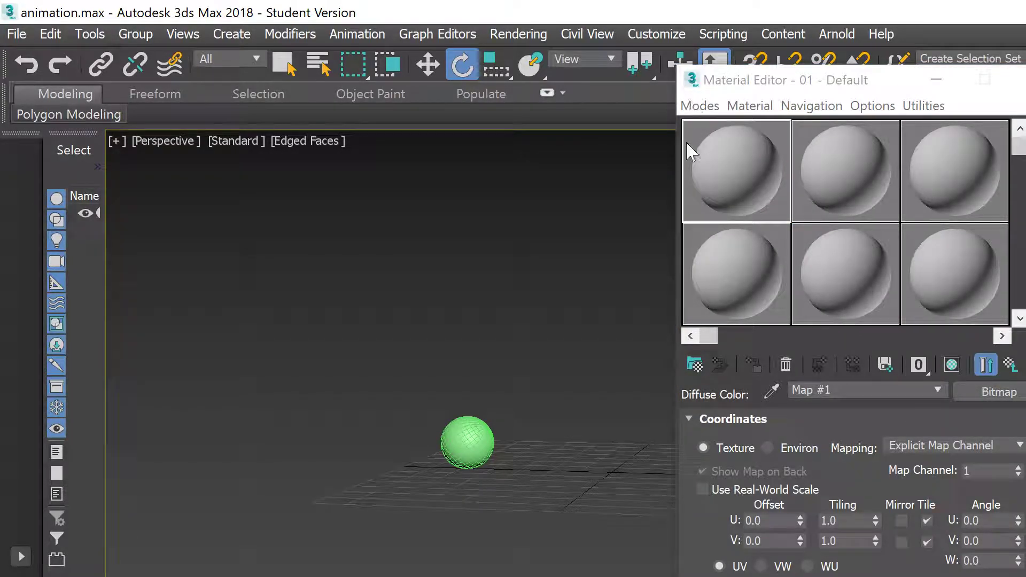
pyautogui.scroll(-1, 716, 486)
pyautogui.scroll(-6, 716, 486)
pyautogui.scroll(5, 716, 486)
pyautogui.click(775, 574)
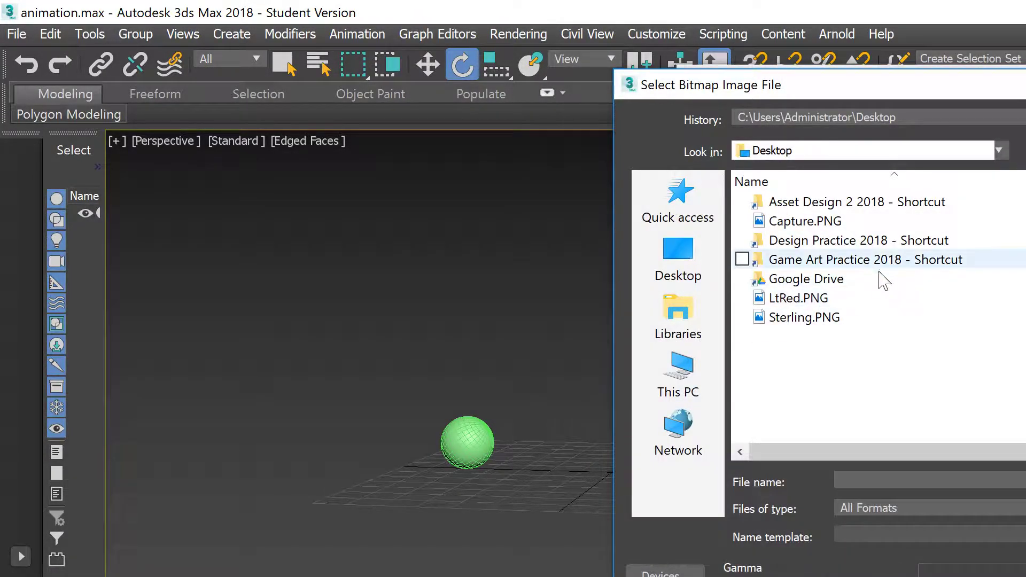
pyautogui.click(823, 241)
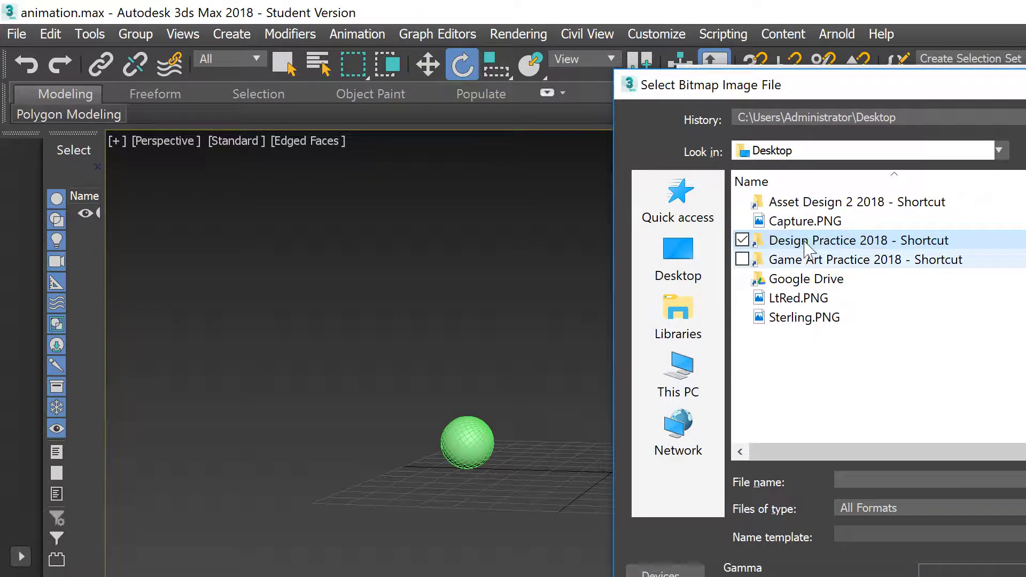
pyautogui.doubleClick(825, 203)
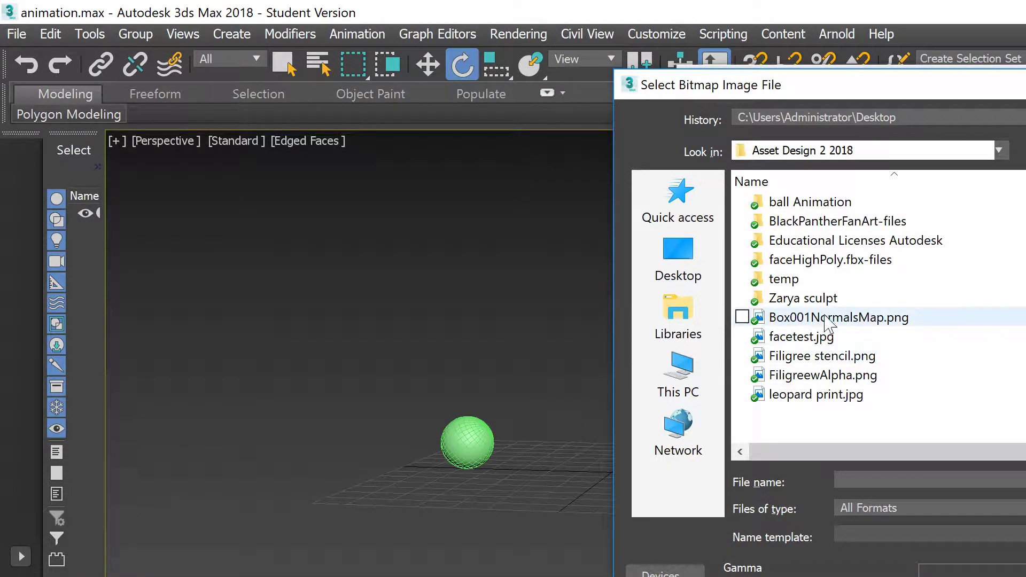
pyautogui.click(821, 204)
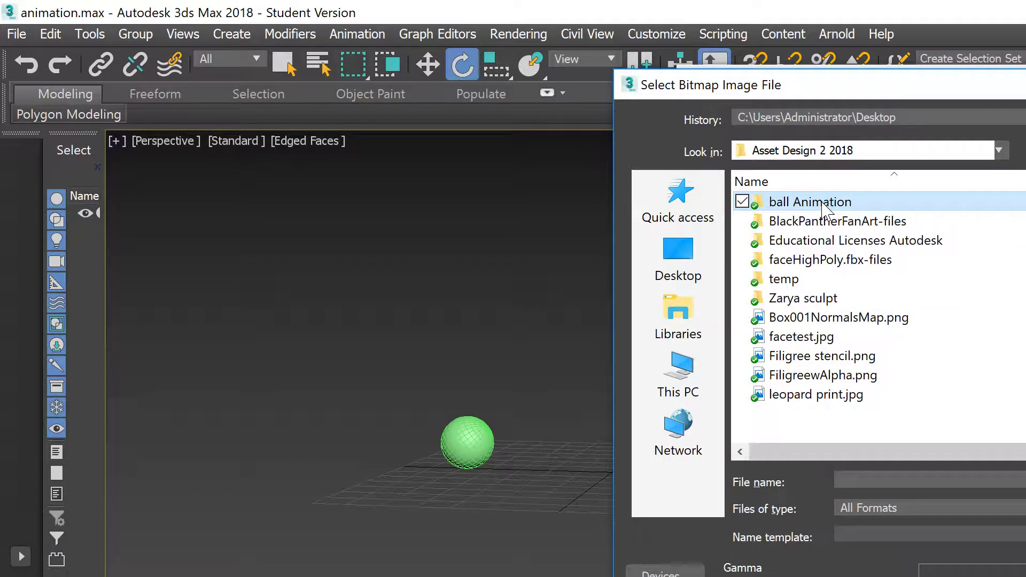
pyautogui.doubleClick(821, 204)
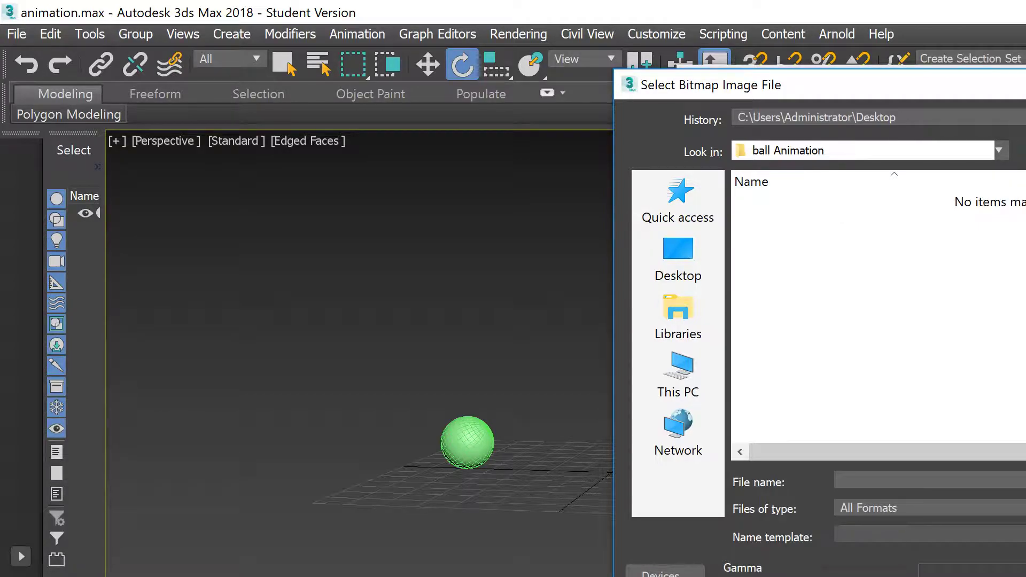
pyautogui.press('BackSpace')
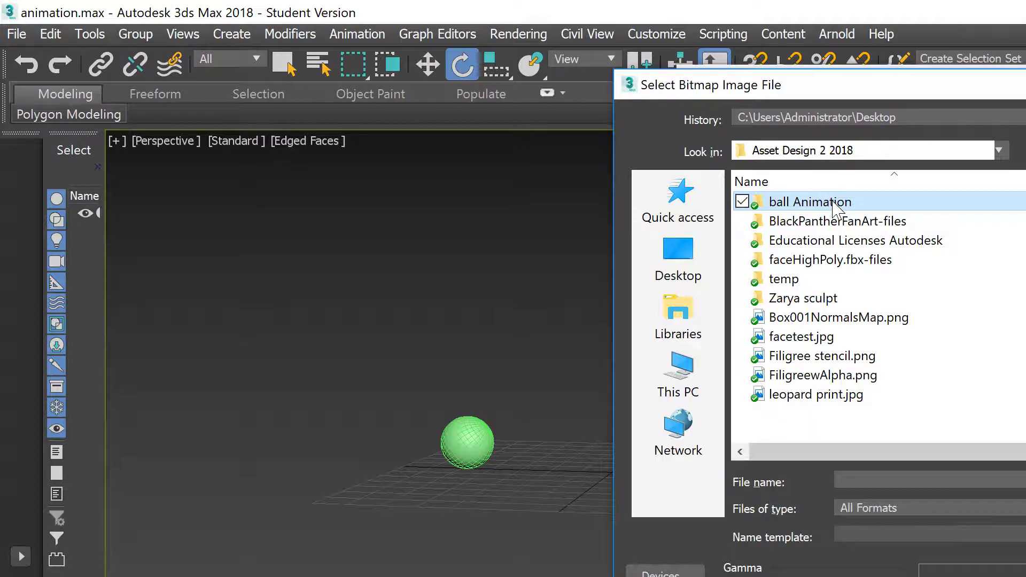
pyautogui.doubleClick(834, 204)
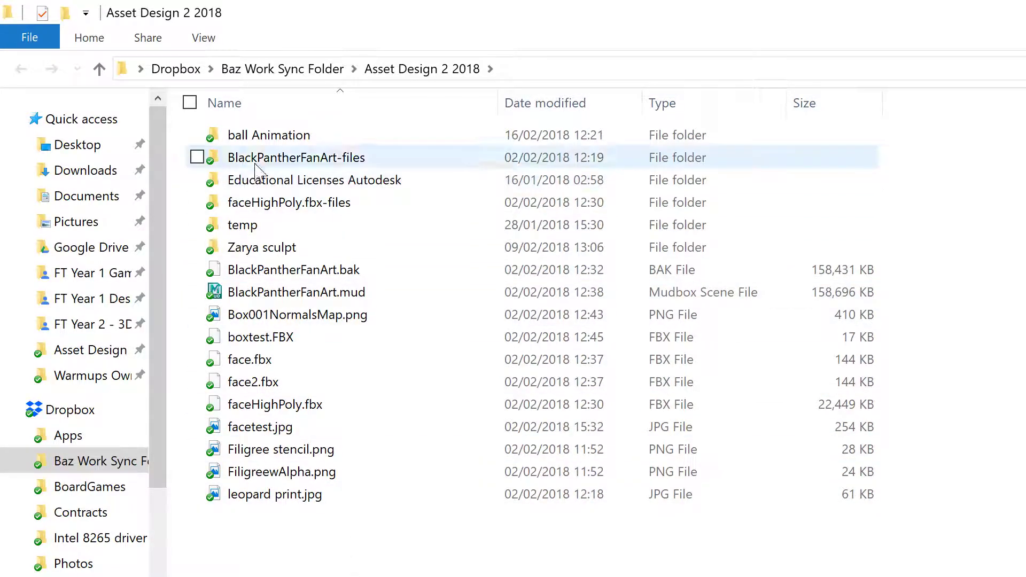
# Step: Rename download.jfif to download.jpg in ball Animation, accepting the extension-change warning
pyautogui.doubleClick(239, 137)
pyautogui.click(265, 154)
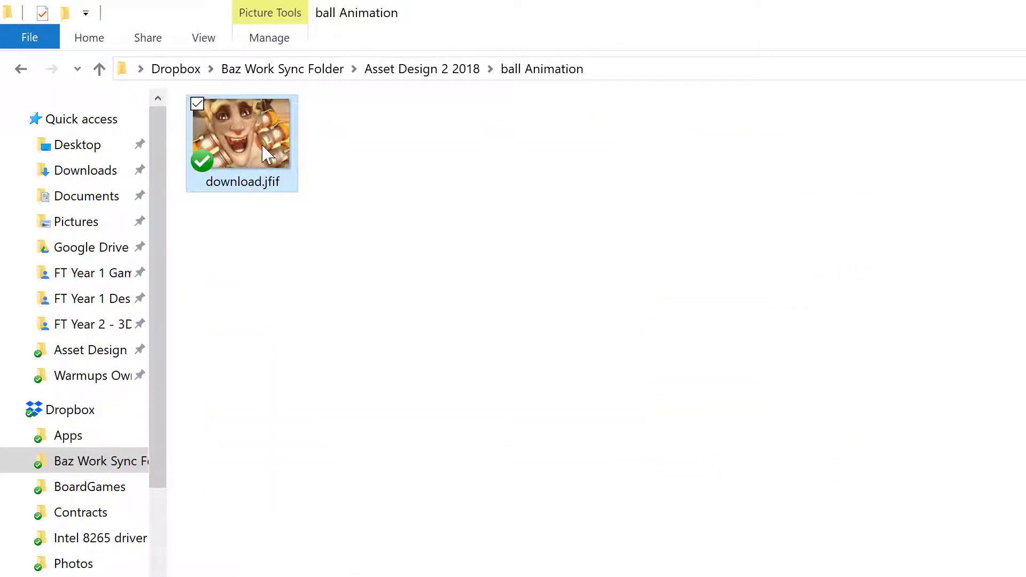
pyautogui.press('F2')
pyautogui.press('Right')
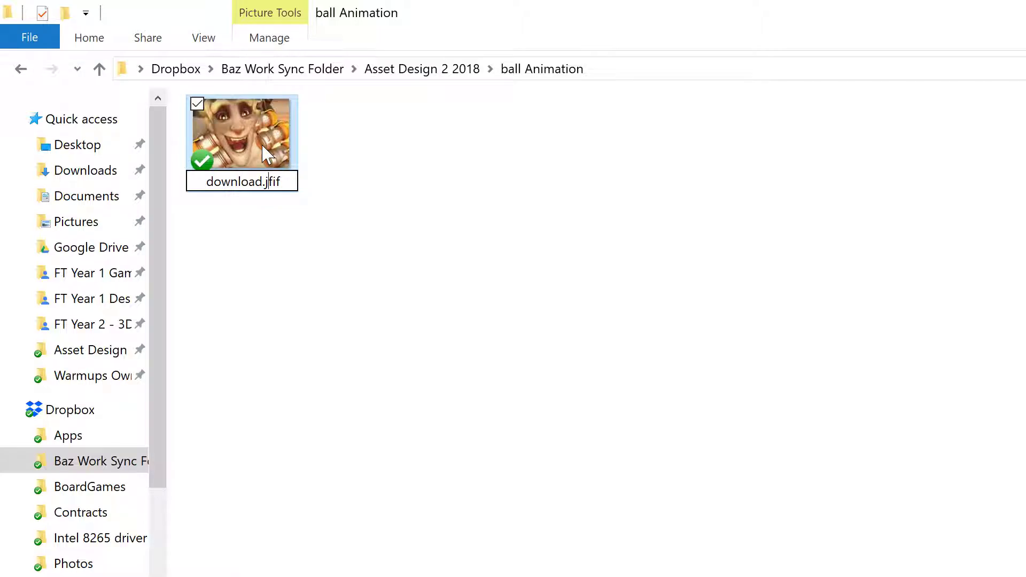
pyautogui.press('BackSpace')
pyautogui.press('BackSpace')
pyautogui.press('BackSpace')
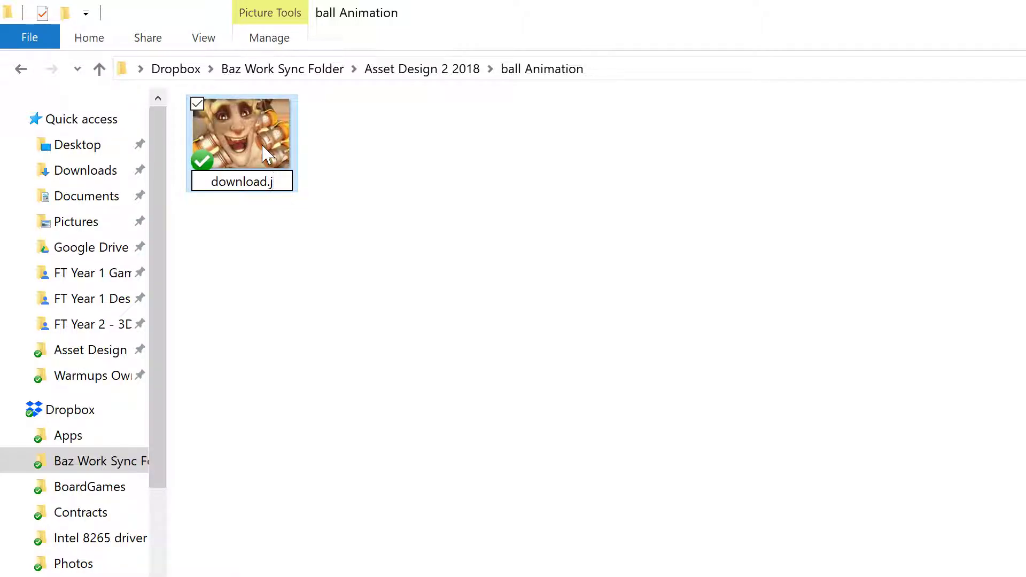
pyautogui.write('pg')
pyautogui.press('Return')
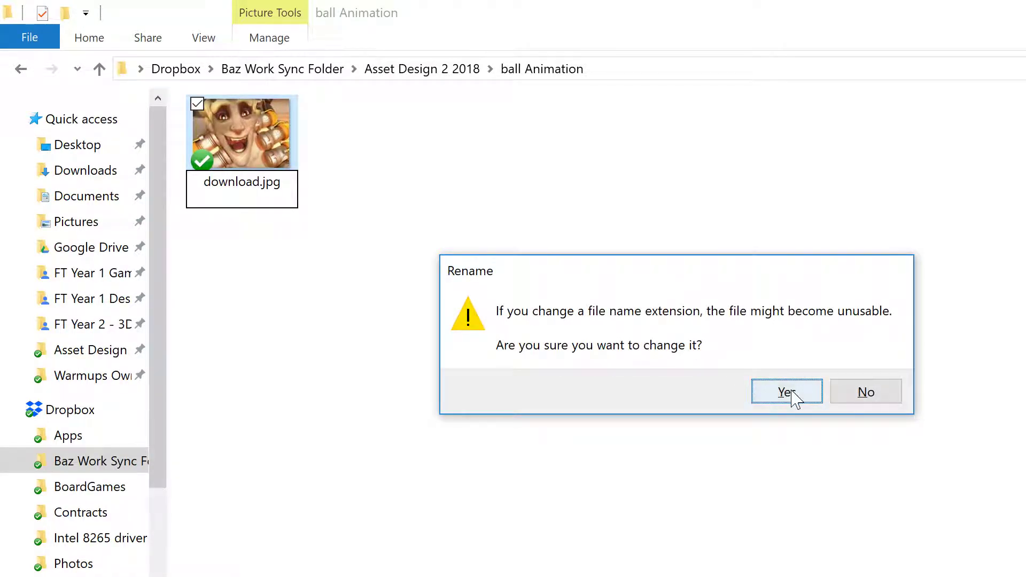
pyautogui.click(786, 392)
pyautogui.hotkey('alt', 'Tab')
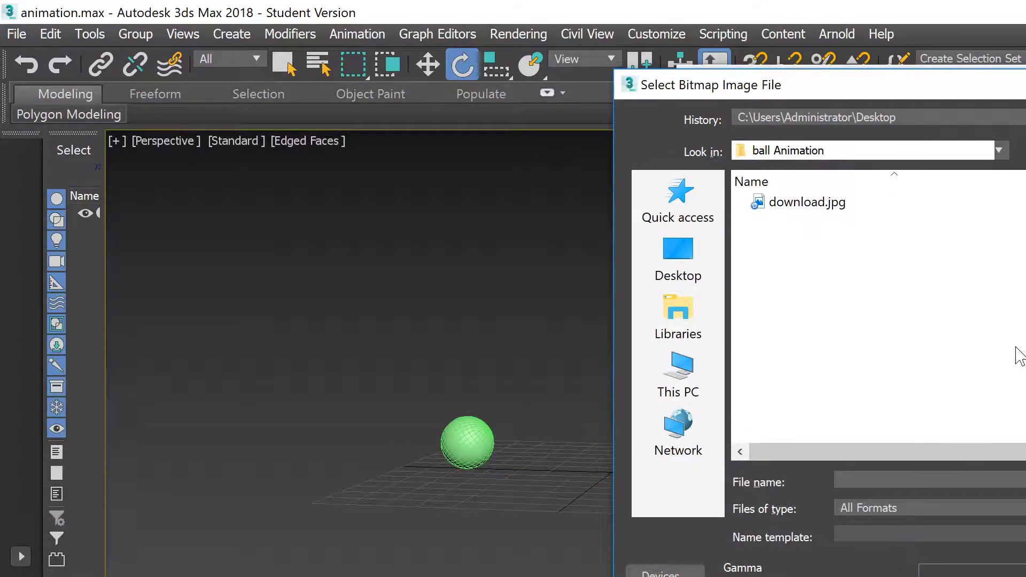
# Step: Load download.jpg as the diffuse map, show the face material on Sphere001, and hide edged faces
pyautogui.doubleClick(802, 202)
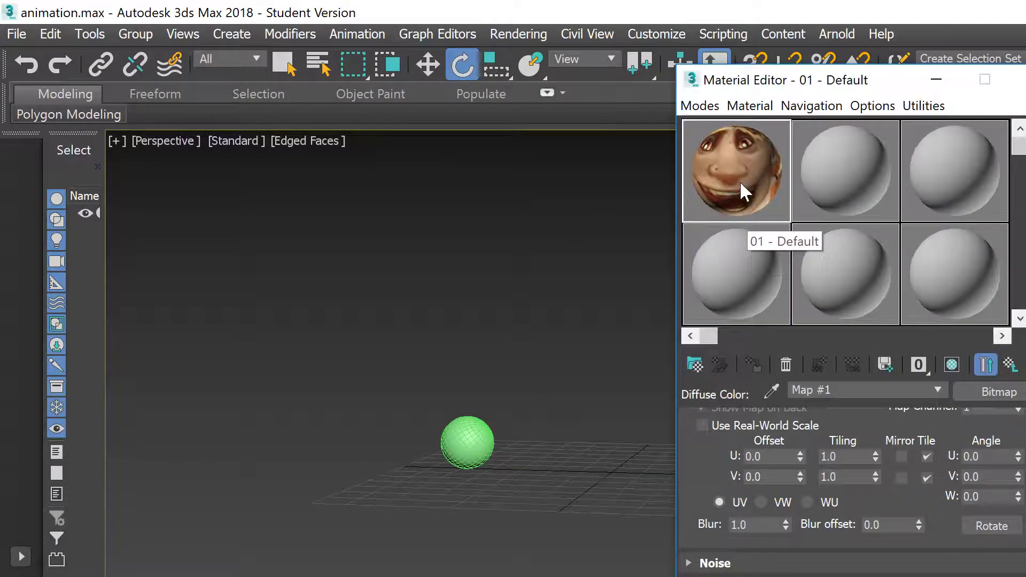
pyautogui.click(470, 441)
pyautogui.click(918, 365)
pyautogui.click(957, 366)
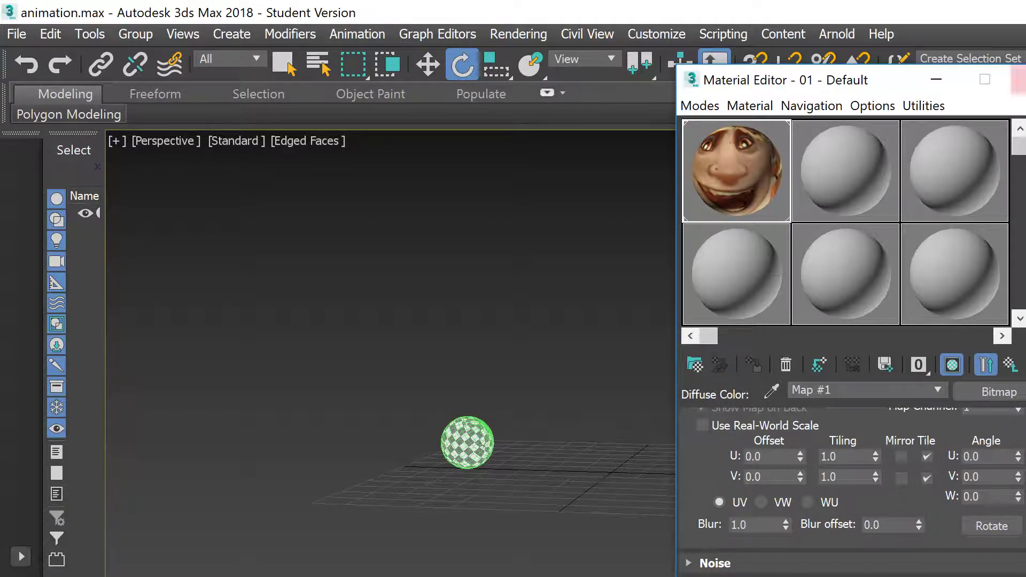
pyautogui.click(951, 362)
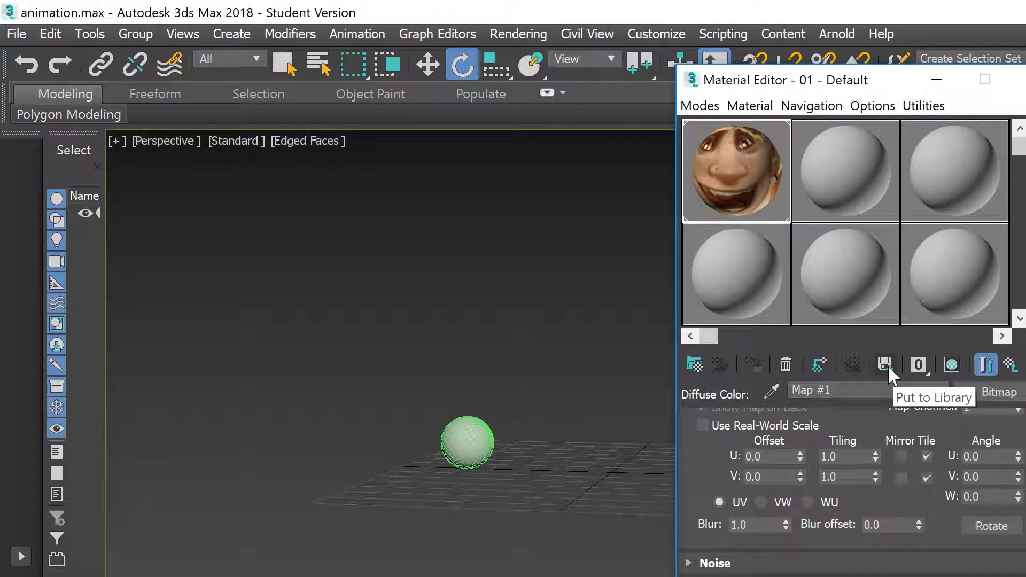
pyautogui.moveTo(721, 178); pyautogui.dragTo(464, 434)
pyautogui.click(951, 365)
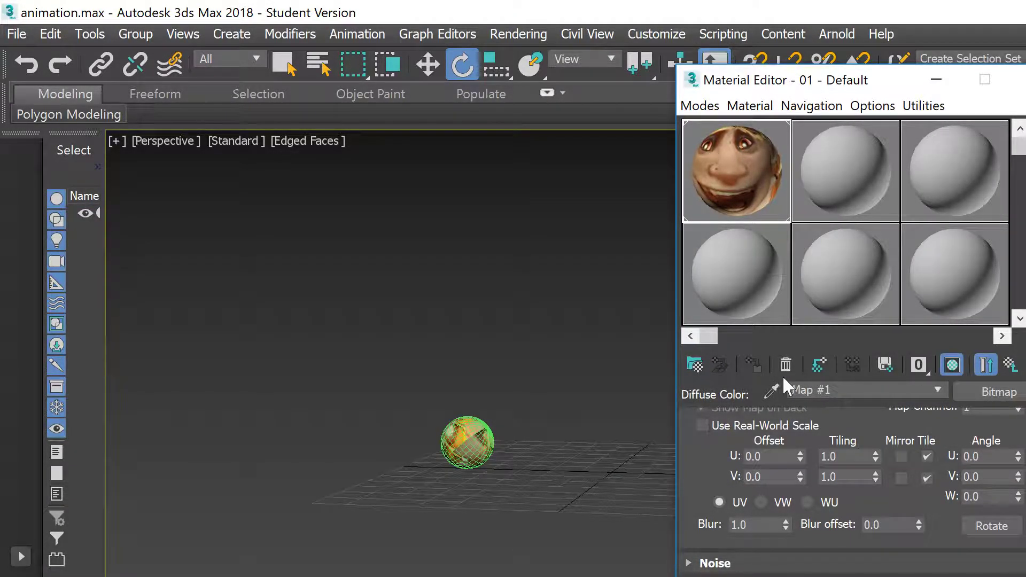
pyautogui.click(579, 388)
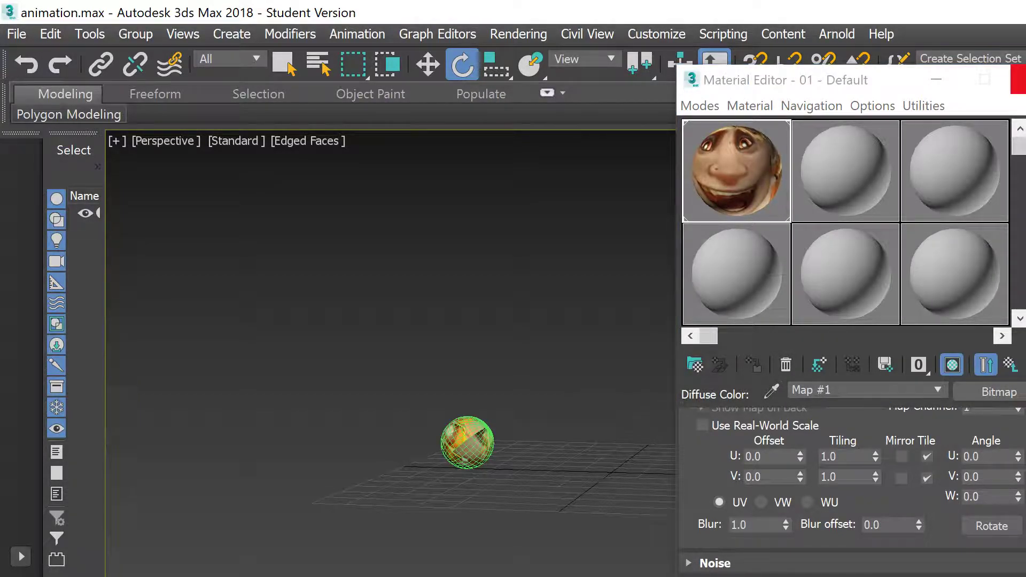
pyautogui.click(1018, 80)
pyautogui.press('F4')
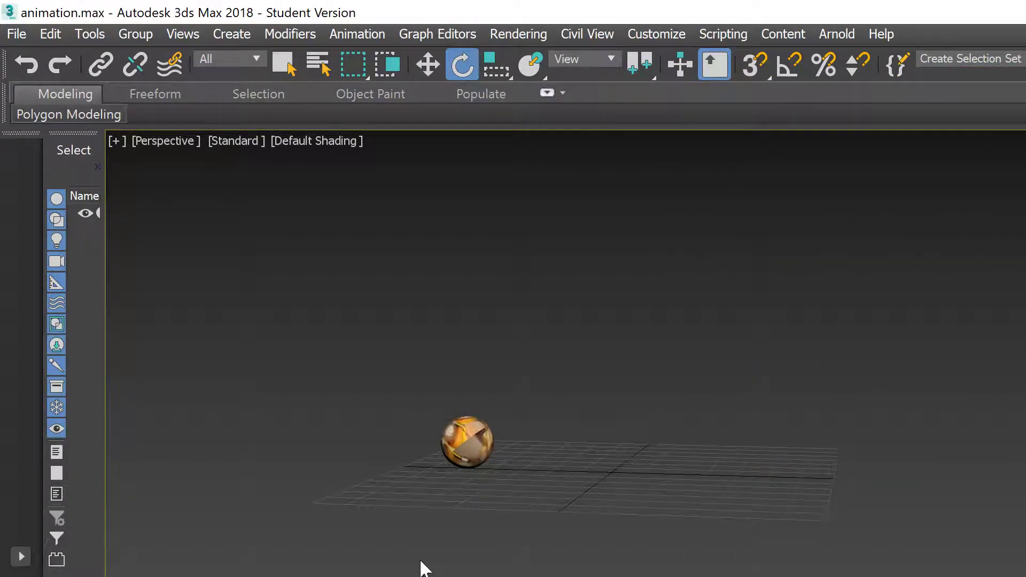
pyautogui.press('/')
pyautogui.press('/')
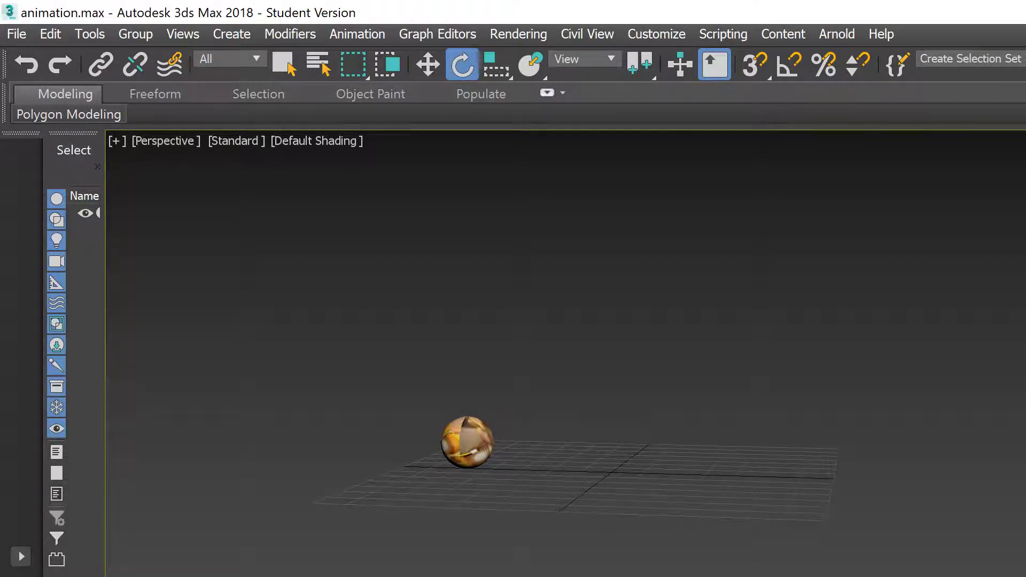
pyautogui.press('/')
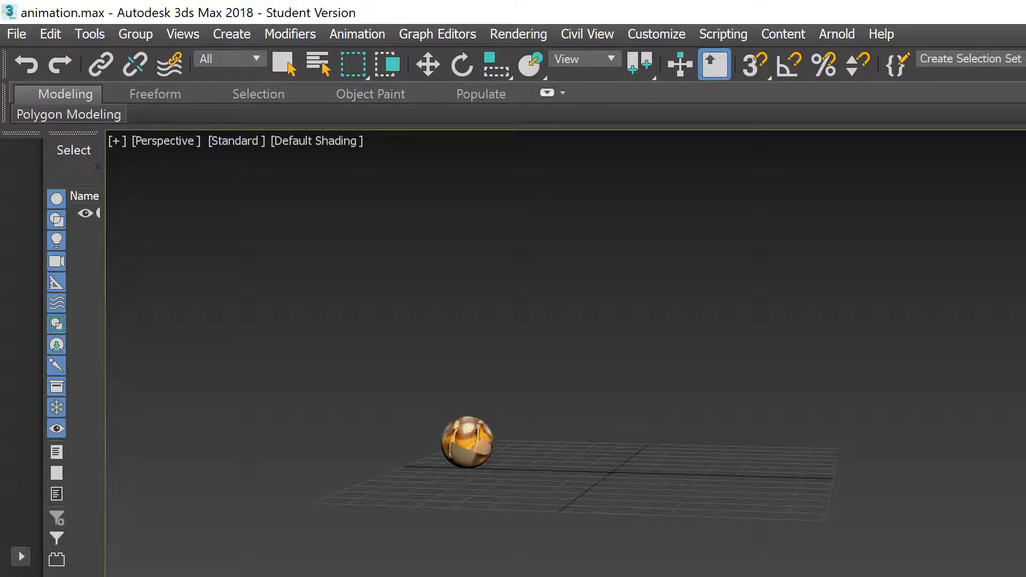
pyautogui.press('/')
pyautogui.moveTo(375, 377); pyautogui.dragTo(522, 526)
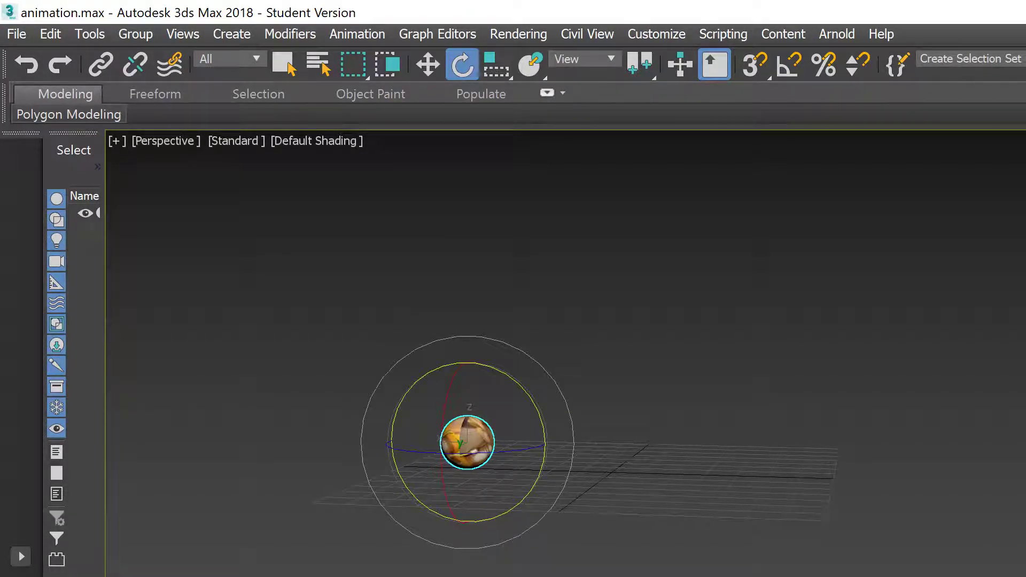
pyautogui.press('/')
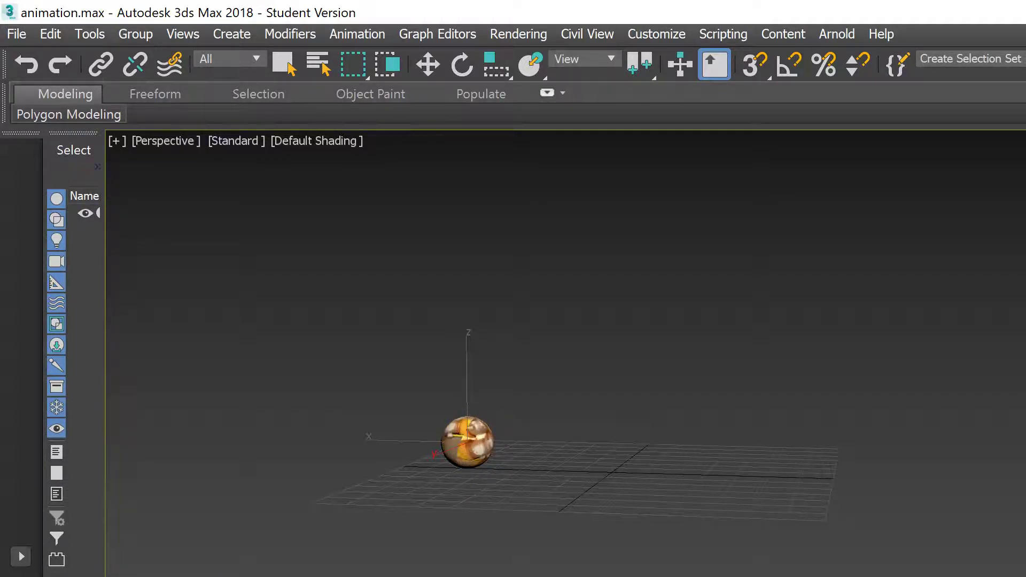
# Step: With Auto Key on, raise the sphere slightly on Z and scale it up uniformly
pyautogui.press('w')
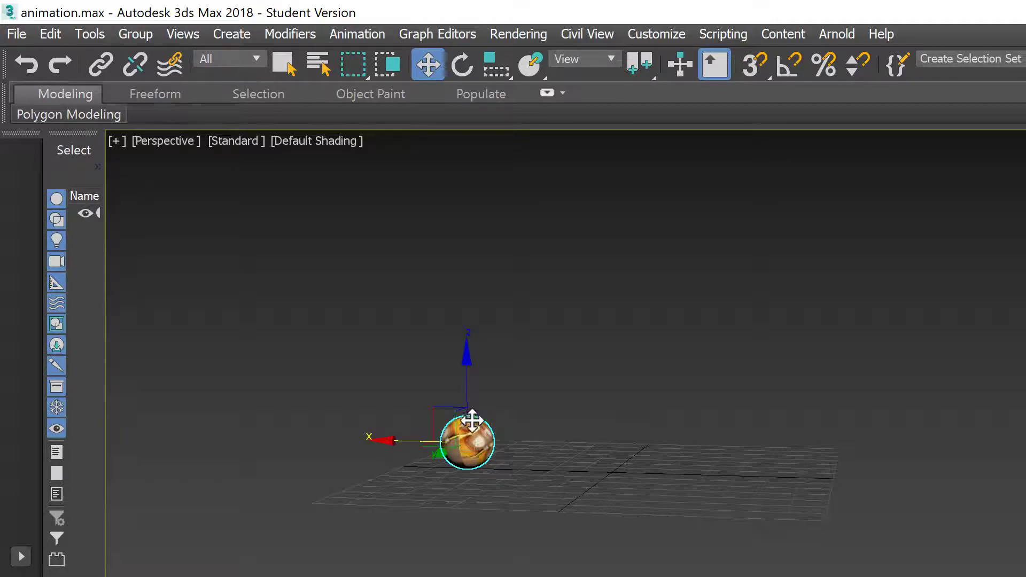
pyautogui.moveTo(413, 443); pyautogui.dragTo(420, 444)
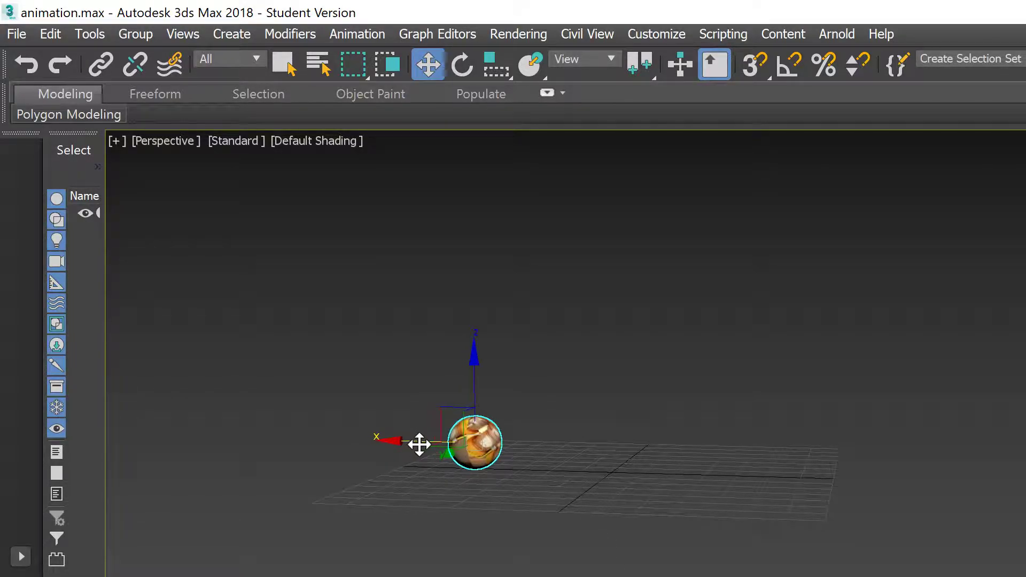
pyautogui.hotkey('ctrl', 'z')
pyautogui.click(695, 571)
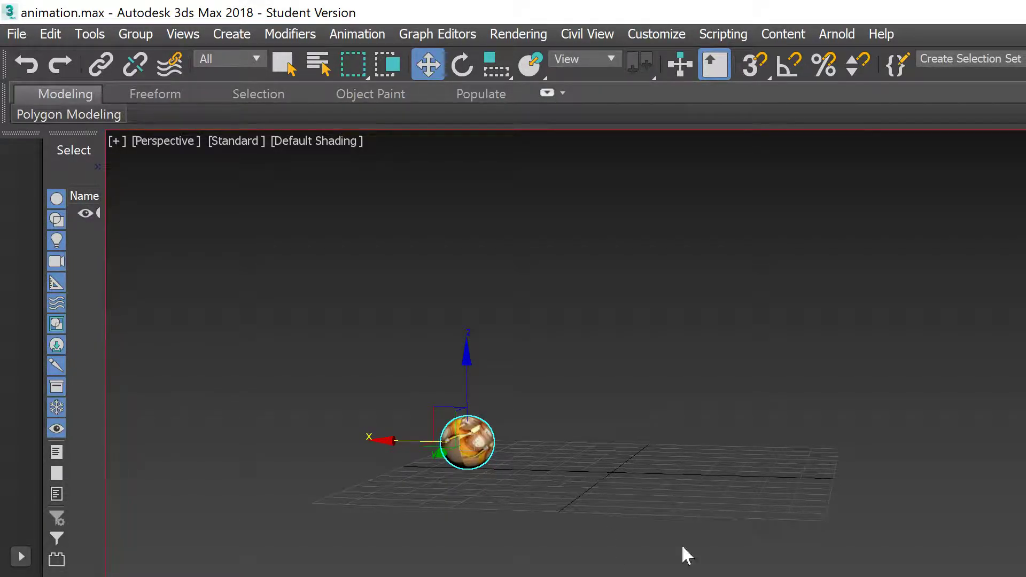
pyautogui.moveTo(464, 385); pyautogui.dragTo(465, 375)
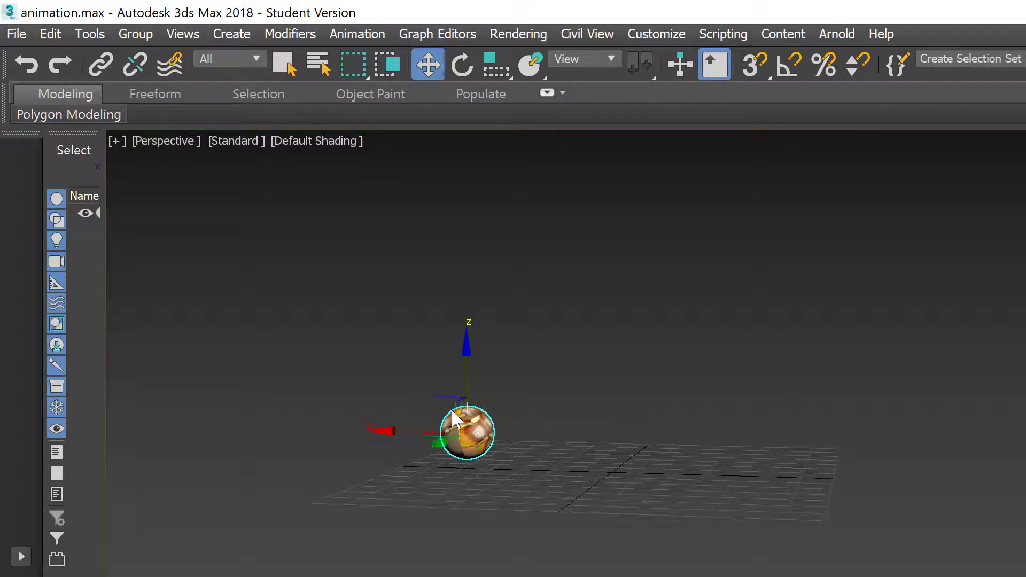
pyautogui.press('r')
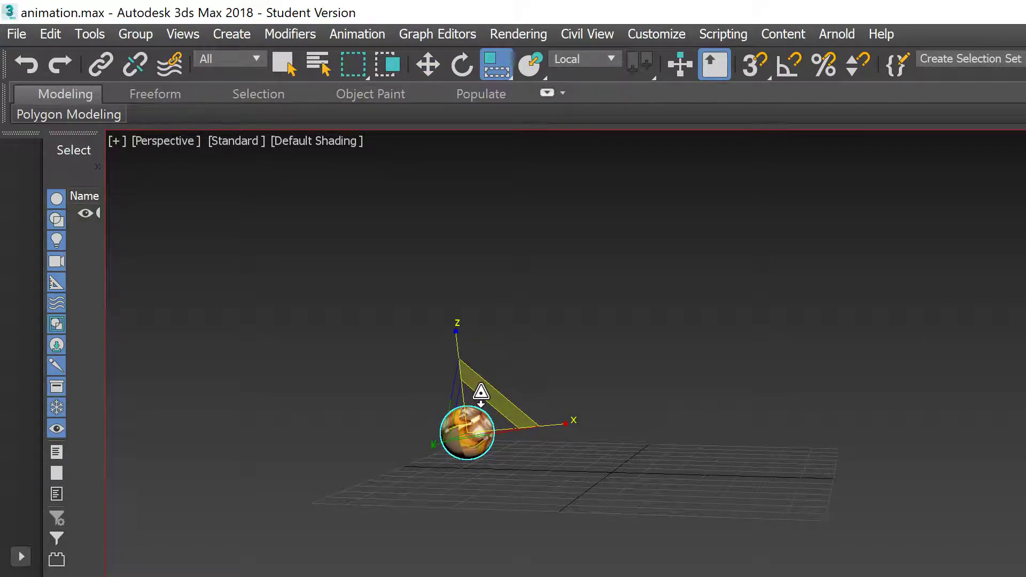
pyautogui.moveTo(481, 392); pyautogui.dragTo(488, 389)
# Step: Play the animation to check the new keys, orbiting the view around the sphere
pyautogui.press('/')
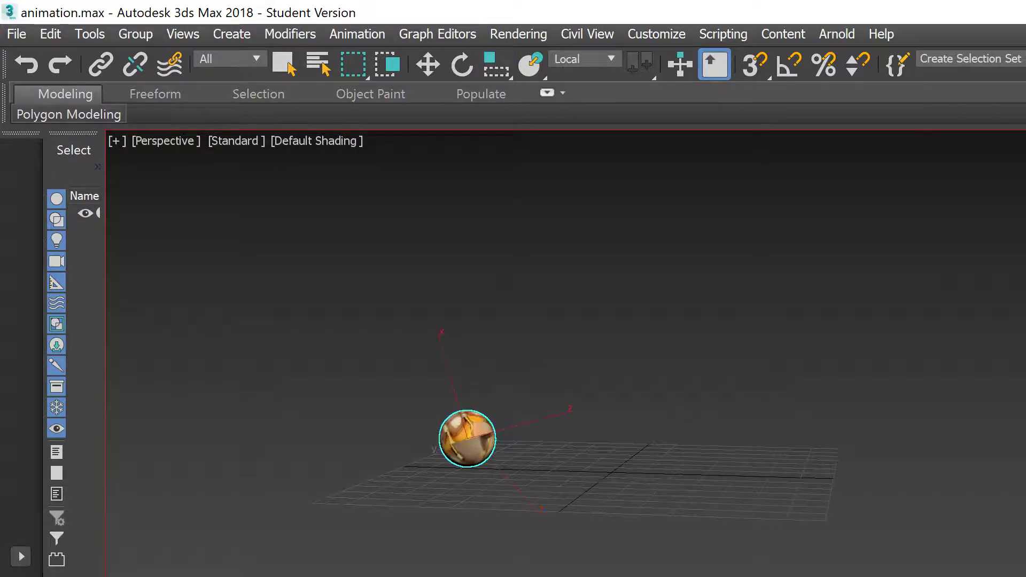
pyautogui.press('r')
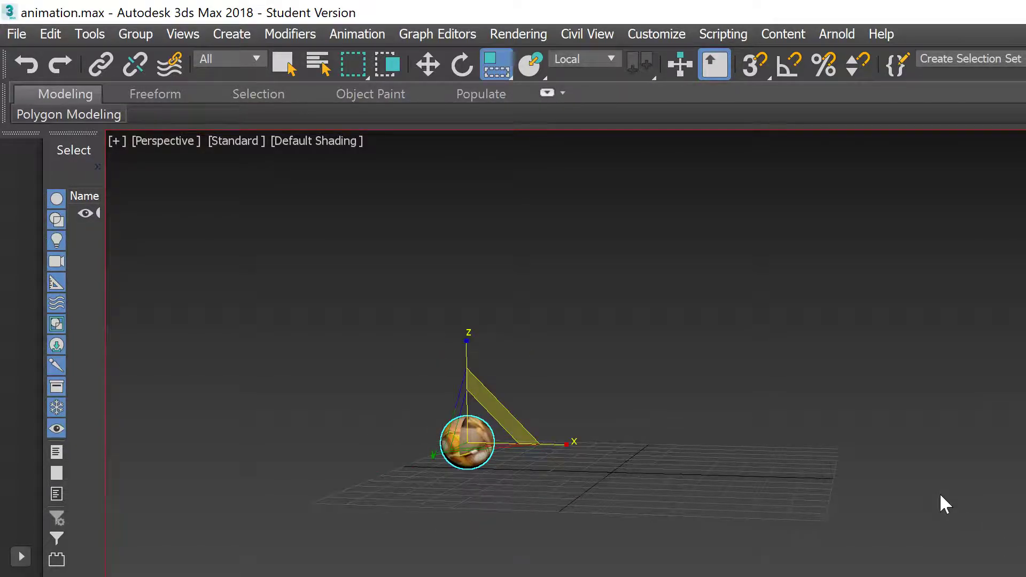
pyautogui.keyDown('alt'); pyautogui.moveTo(909, 401); pyautogui.dragTo(876, 572, button='middle'); pyautogui.keyUp('alt')
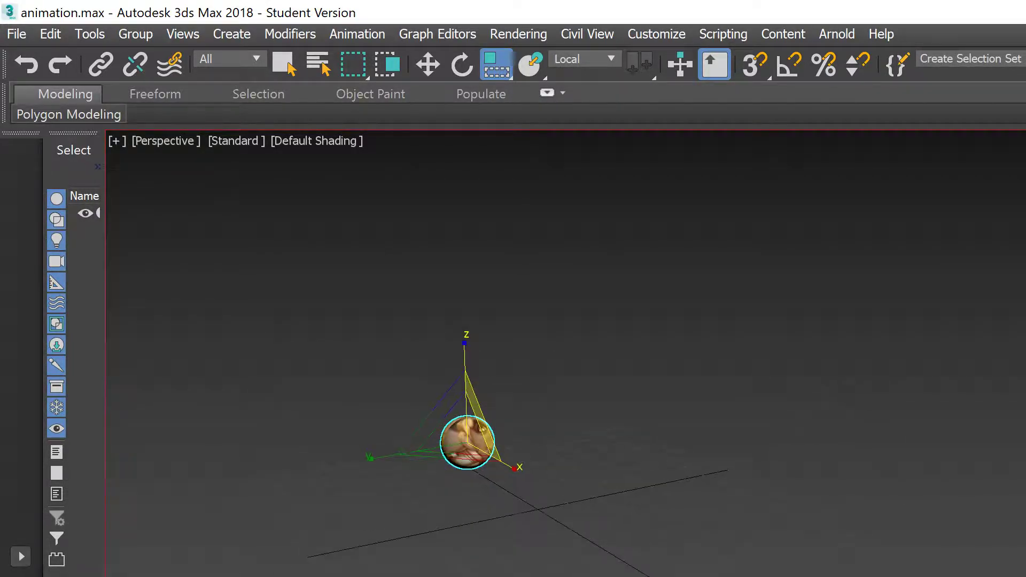
pyautogui.press('/')
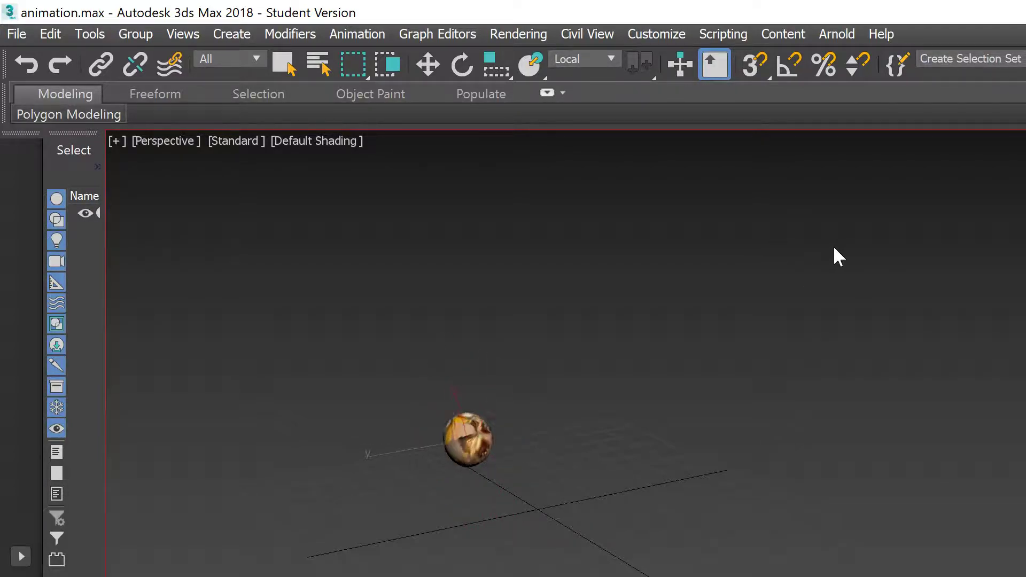
# Step: Play and stop the bouncing sphere's squash-and-stretch animation several times to preview it
pyautogui.press('w')
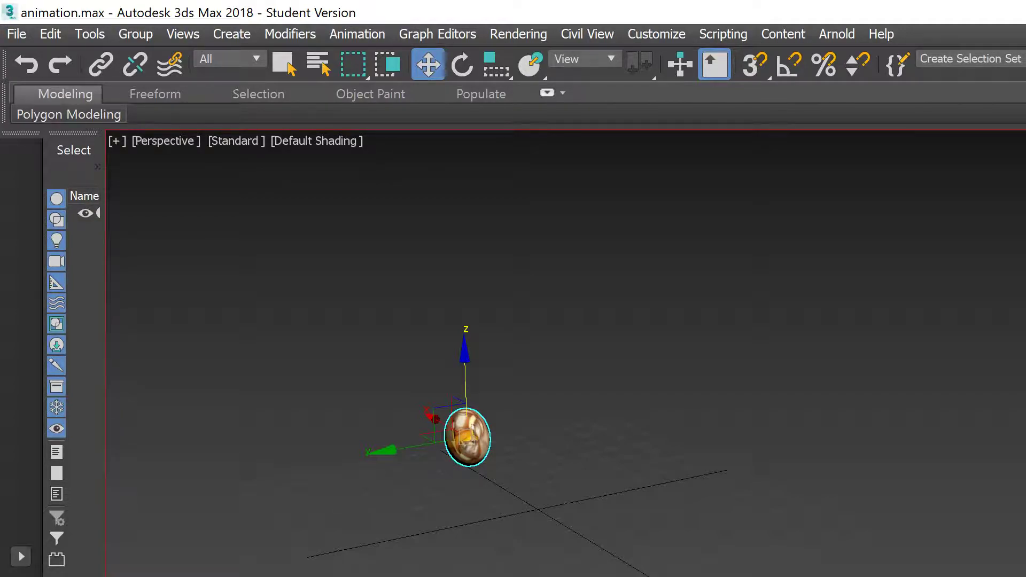
pyautogui.press('/')
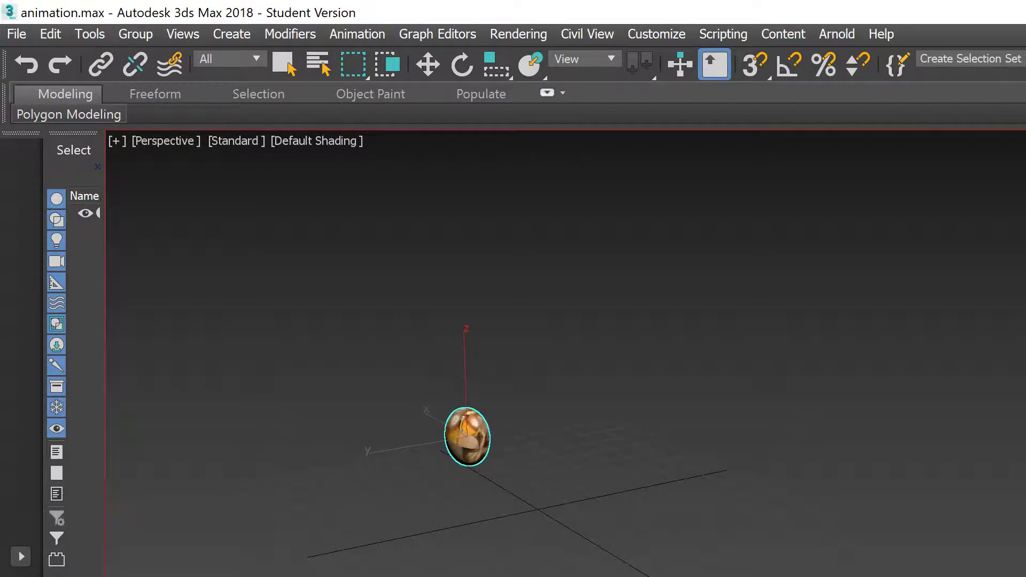
pyautogui.press('/')
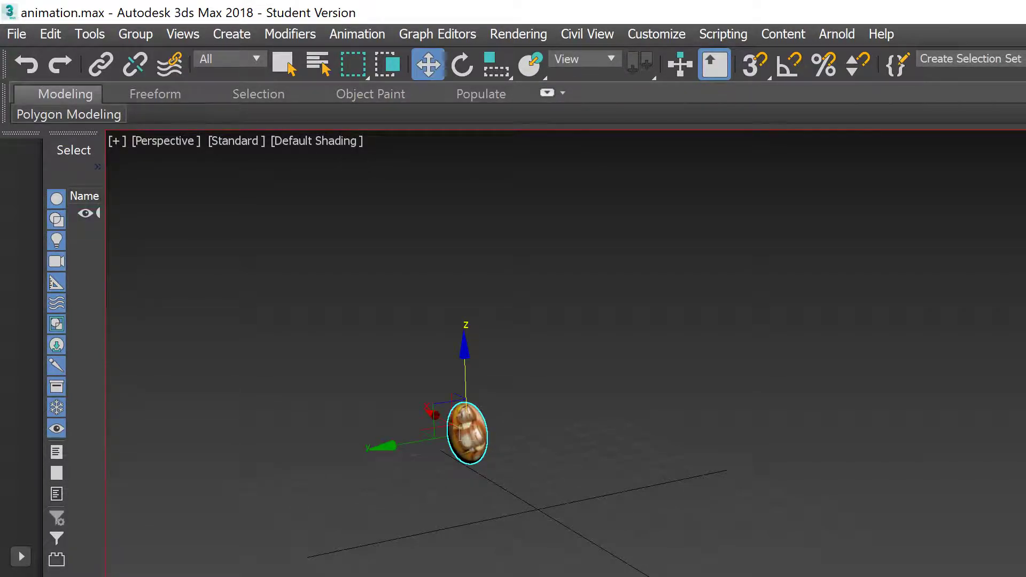
pyautogui.press('/')
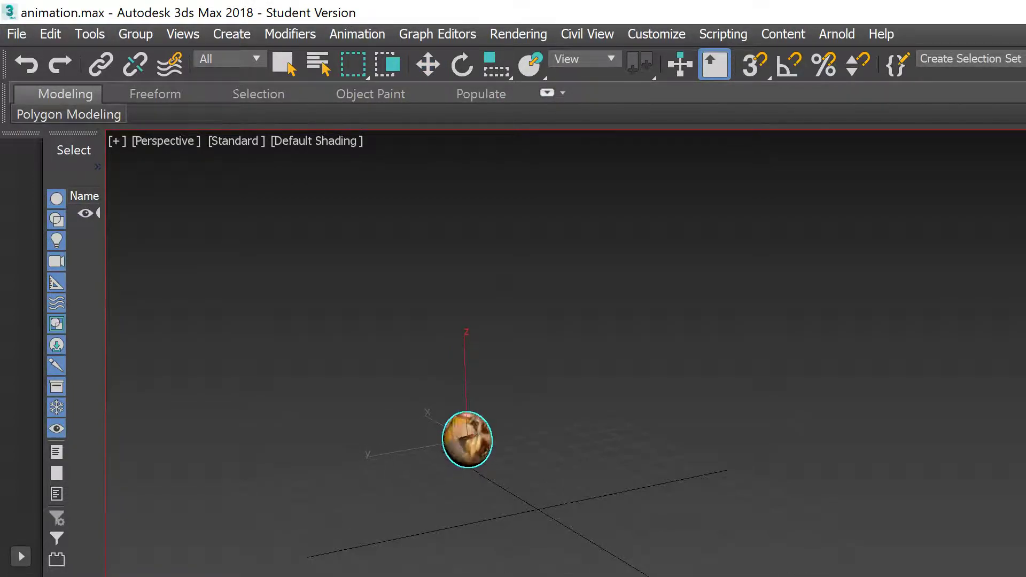
pyautogui.press('/')
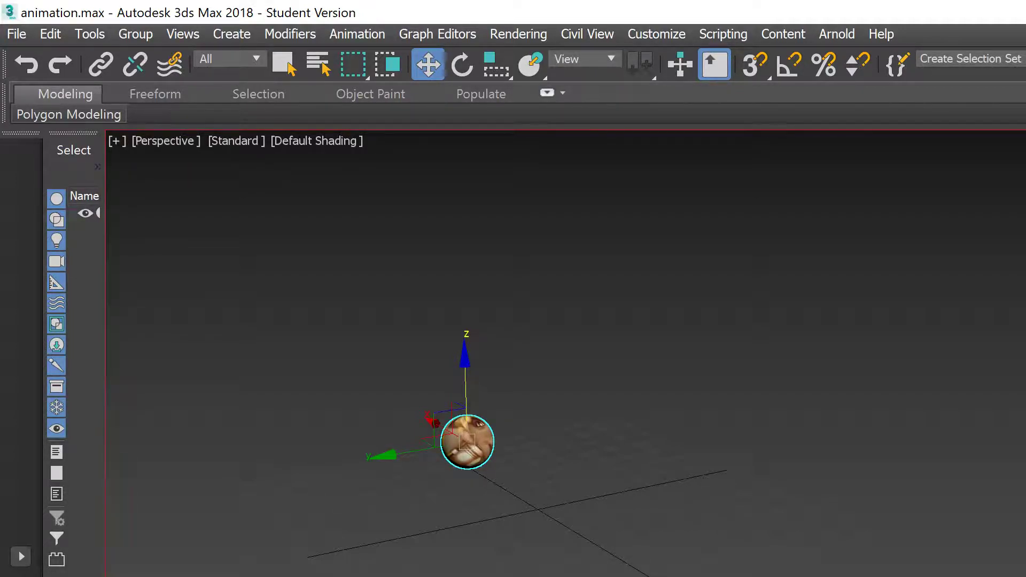
pyautogui.press('/')
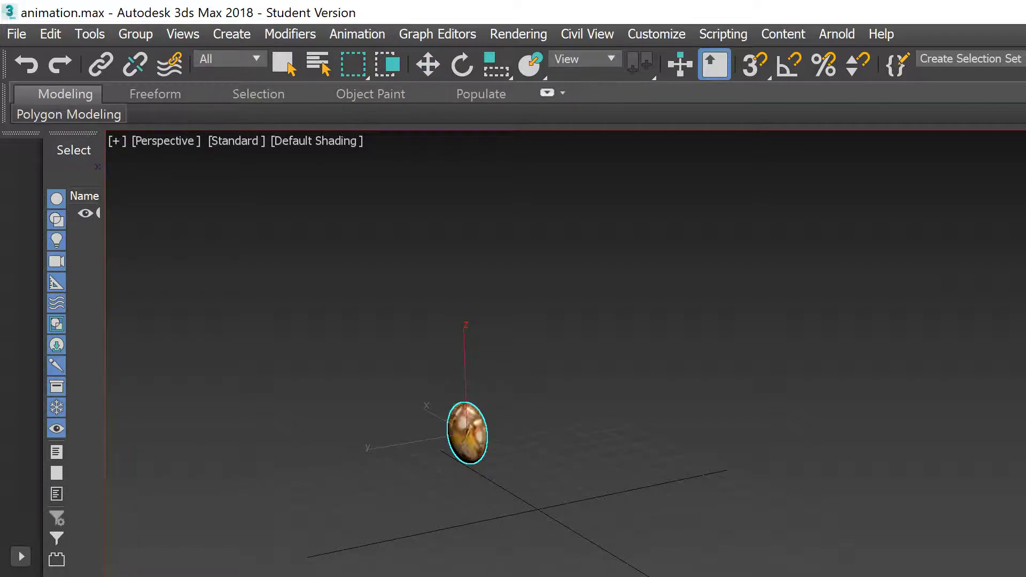
pyautogui.press('/')
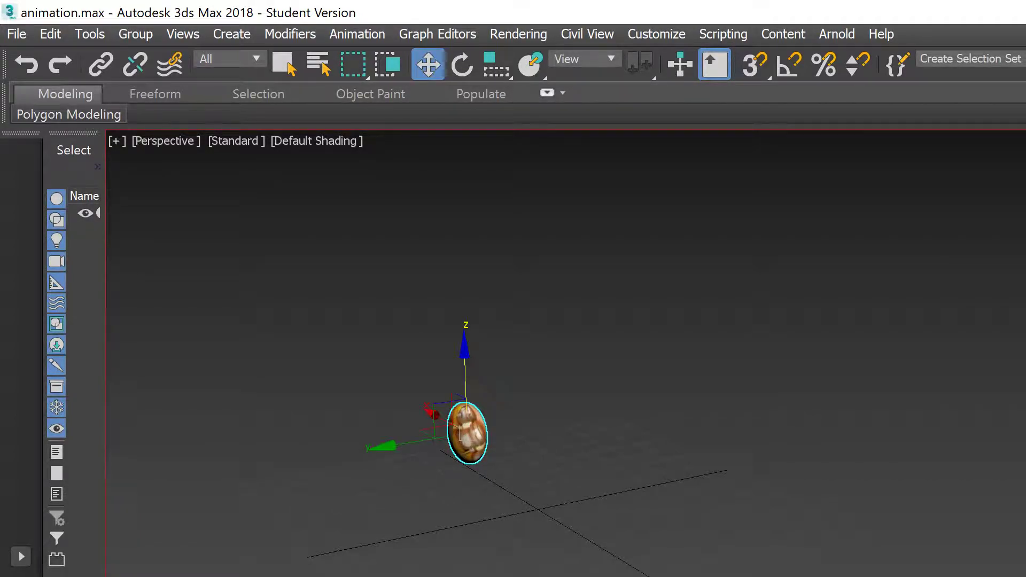
# Step: Test-scale the sphere, undo it, then squash the elongated sphere back toward round
pyautogui.press('r')
pyautogui.moveTo(478, 428); pyautogui.dragTo(478, 432)
pyautogui.hotkey('ctrl', 'z')
pyautogui.moveTo(512, 490)
pyautogui.keyDown('alt'); pyautogui.mouseDown(button='middle')
pyautogui.moveTo(618, 460)
pyautogui.moveTo(481, 499)
pyautogui.moveTo(449, 490)
pyautogui.moveTo(512, 521)
pyautogui.moveTo(494, 491)
pyautogui.mouseUp(button='middle'); pyautogui.keyUp('alt')
pyautogui.moveTo(451, 410); pyautogui.dragTo(460, 432)
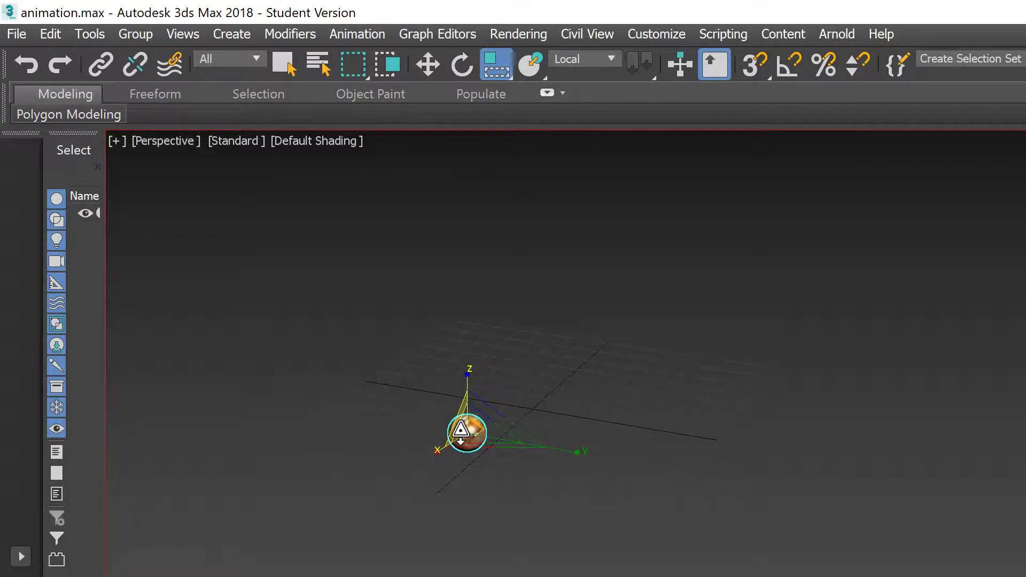
pyautogui.press('w')
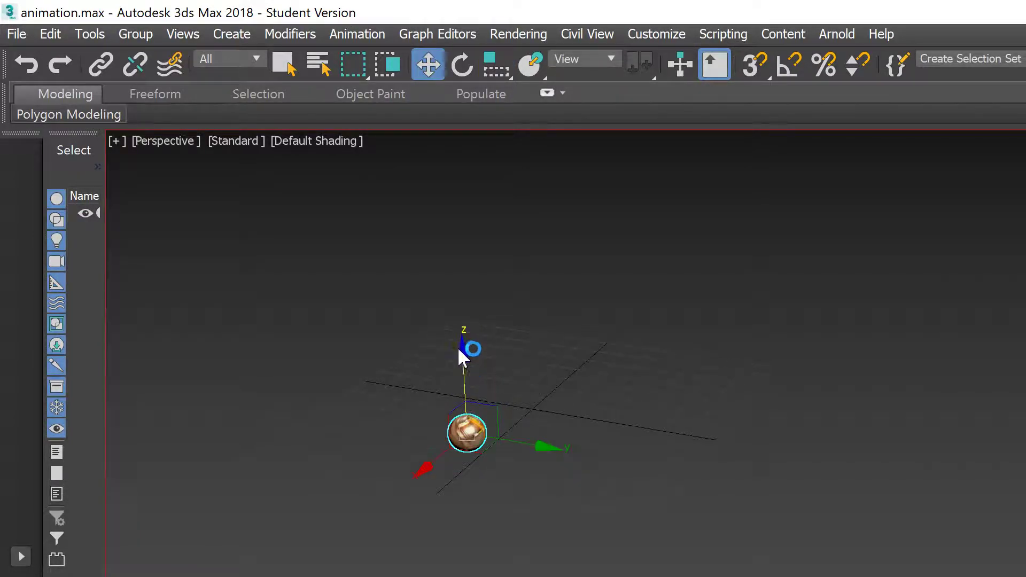
# Step: Replay the bounce to check it, orbiting the Perspective view around the sphere
pyautogui.scroll(5, 483, 417)
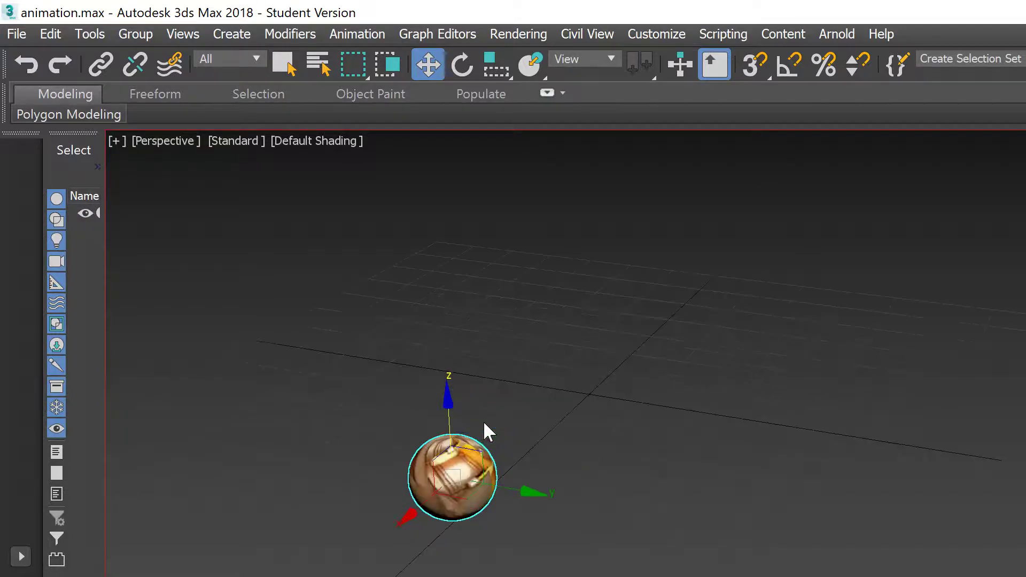
pyautogui.keyDown('alt'); pyautogui.moveTo(528, 424); pyautogui.dragTo(558, 446, button='middle'); pyautogui.keyUp('alt')
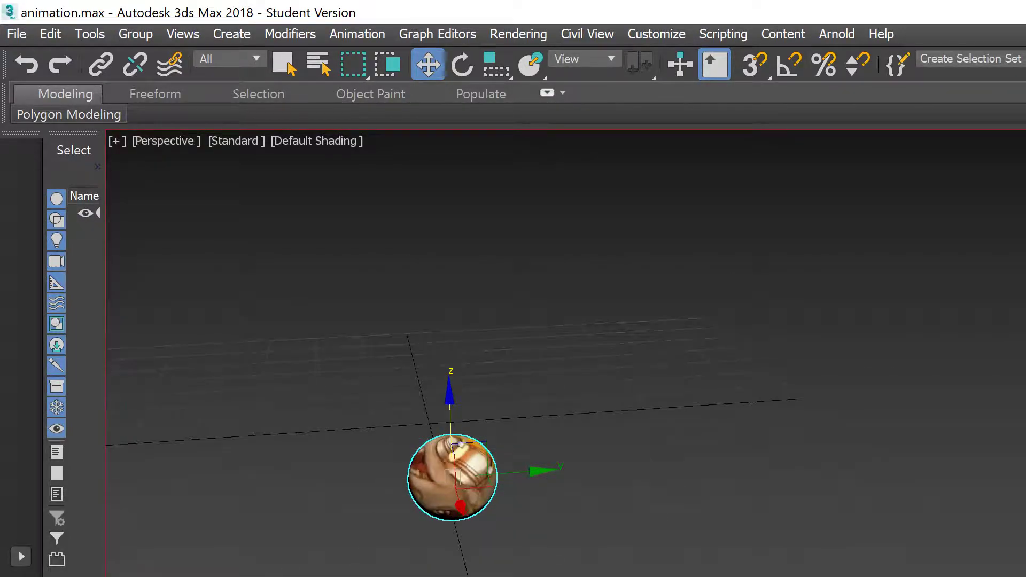
pyautogui.press('/')
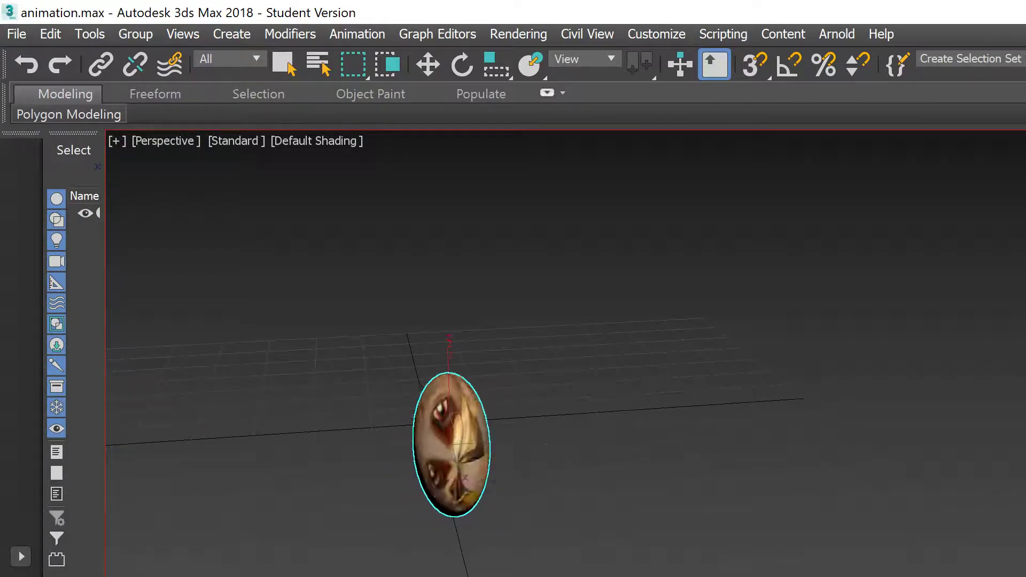
pyautogui.press('/')
pyautogui.keyDown('alt'); pyautogui.moveTo(632, 488); pyautogui.dragTo(796, 506, button='middle'); pyautogui.keyUp('alt')
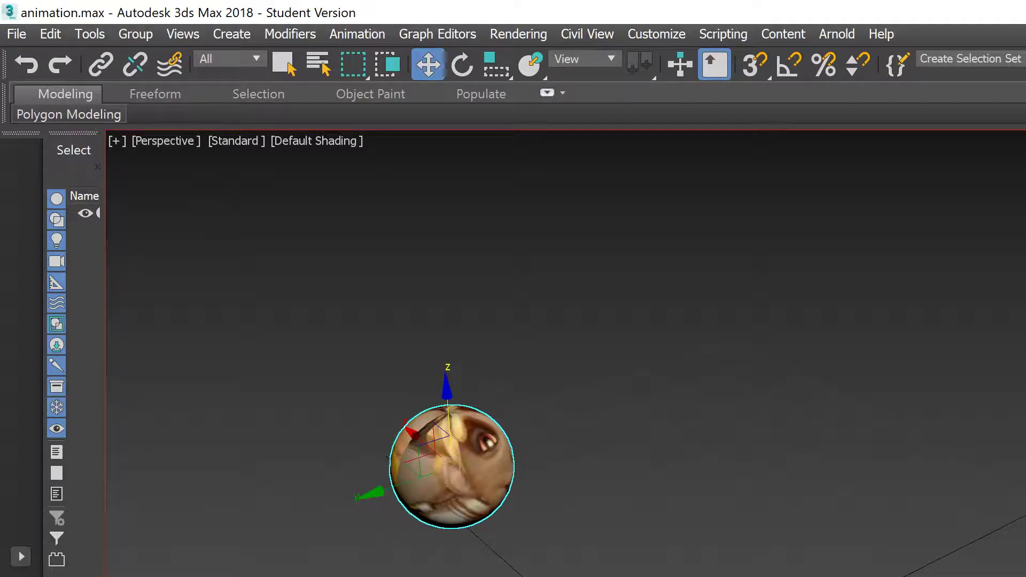
# Step: Inspect the sphere's scale key at frame 31 from the track bar
pyautogui.rightClick(84, 576)
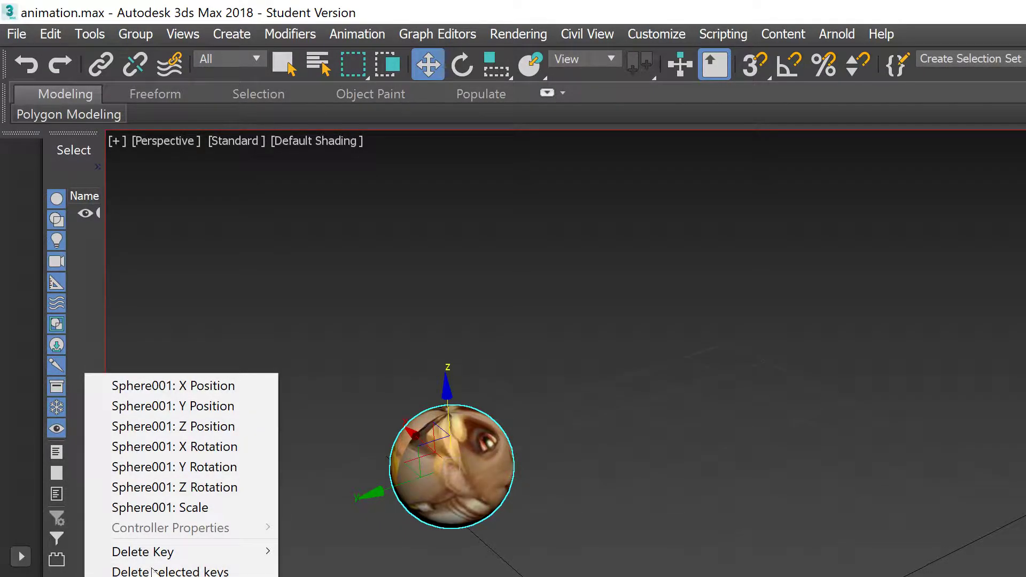
pyautogui.click(180, 507)
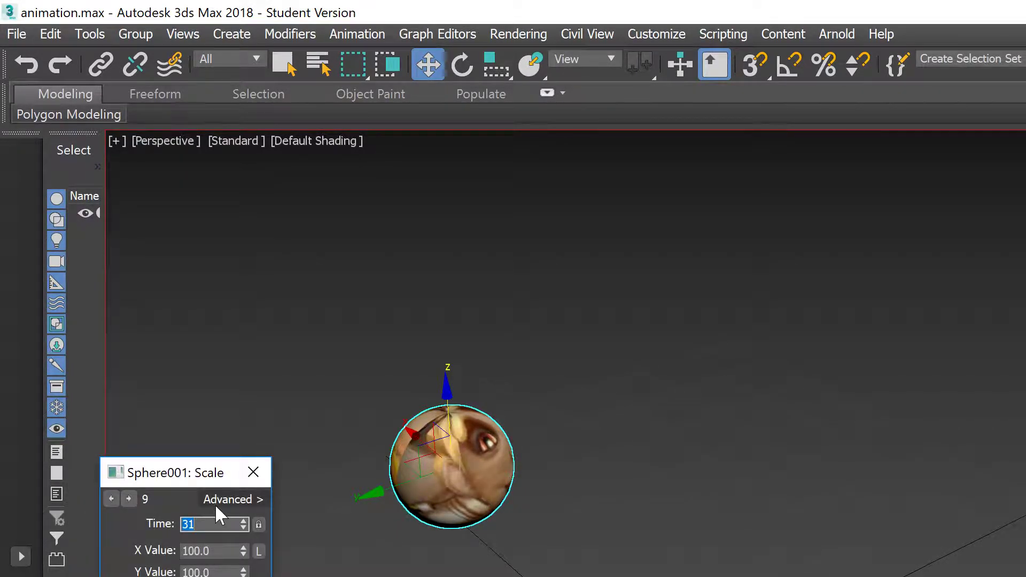
pyautogui.click(254, 470)
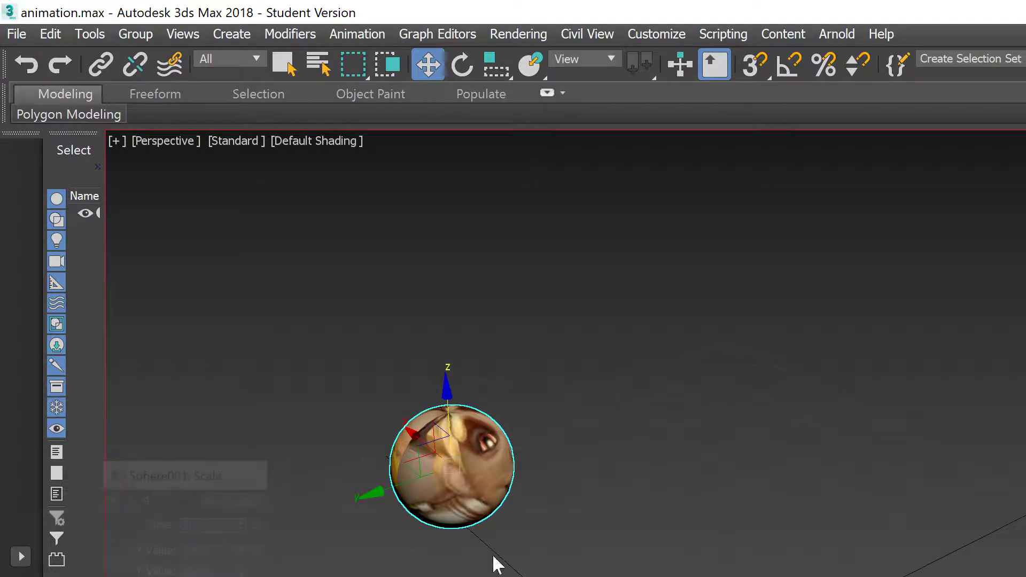
# Step: Set the Sphere001 scale key at frame 46 to X 100 and Y 100, then replay
pyautogui.rightClick(713, 576)
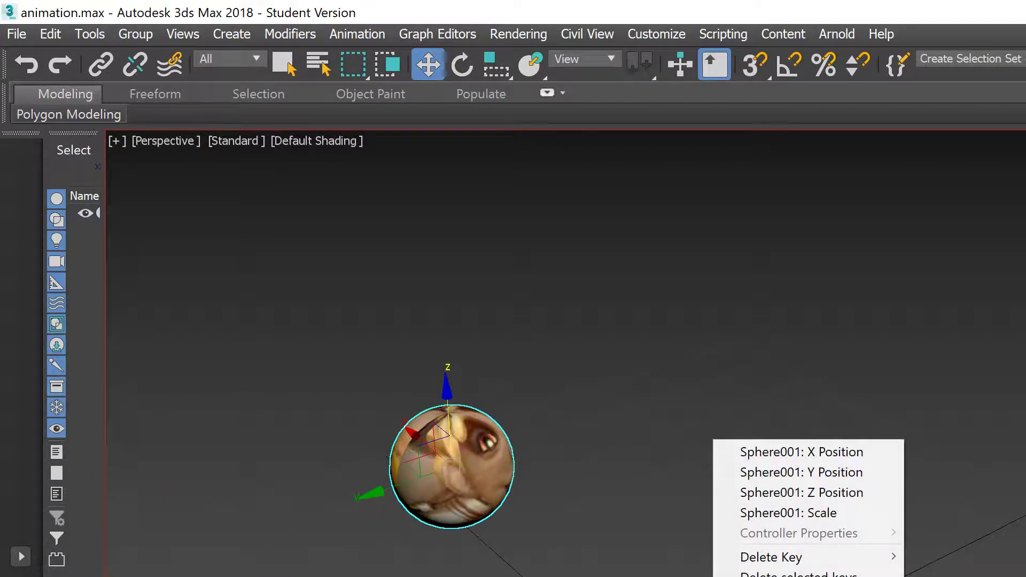
pyautogui.click(775, 510)
pyautogui.press('Tab')
pyautogui.write('100')
pyautogui.press('Tab')
pyautogui.write('100')
pyautogui.press('Tab')
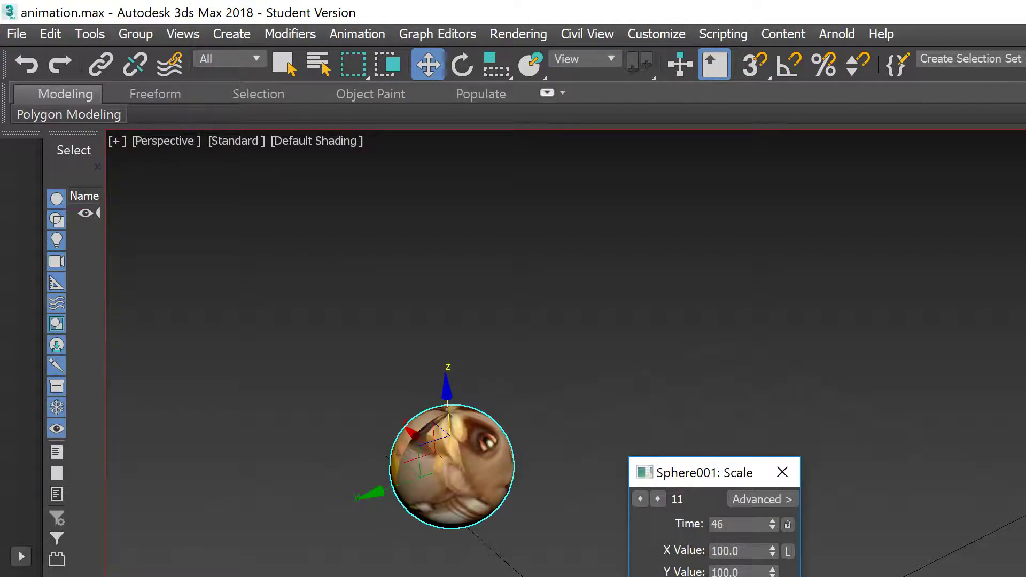
pyautogui.click(782, 472)
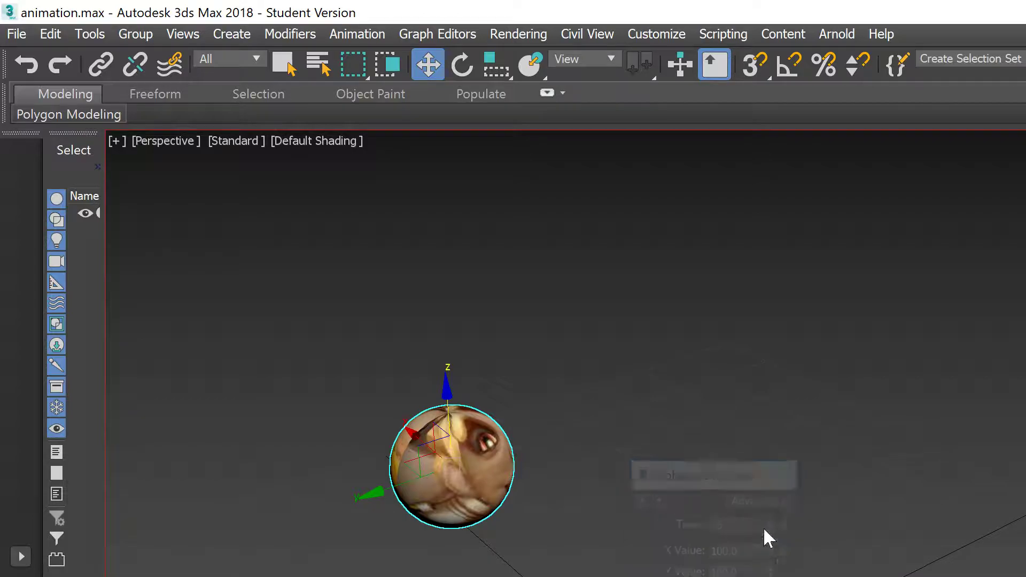
pyautogui.press('Home')
pyautogui.press('/')
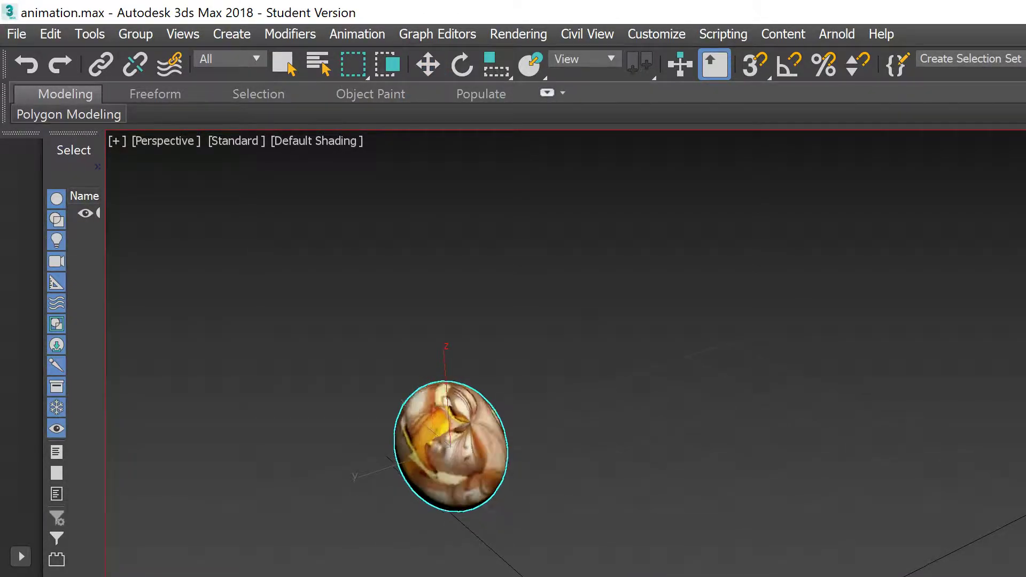
# Step: Lower the sphere slightly along Z, replay the bounce, and show then hide the timeline
pyautogui.press('/')
pyautogui.keyDown('alt'); pyautogui.moveTo(626, 467); pyautogui.dragTo(693, 428, button='middle'); pyautogui.keyUp('alt')
pyautogui.keyDown('alt'); pyautogui.moveTo(689, 310); pyautogui.dragTo(648, 293, button='middle'); pyautogui.keyUp('alt')
pyautogui.moveTo(450, 354); pyautogui.dragTo(451, 374)
pyautogui.press('/')
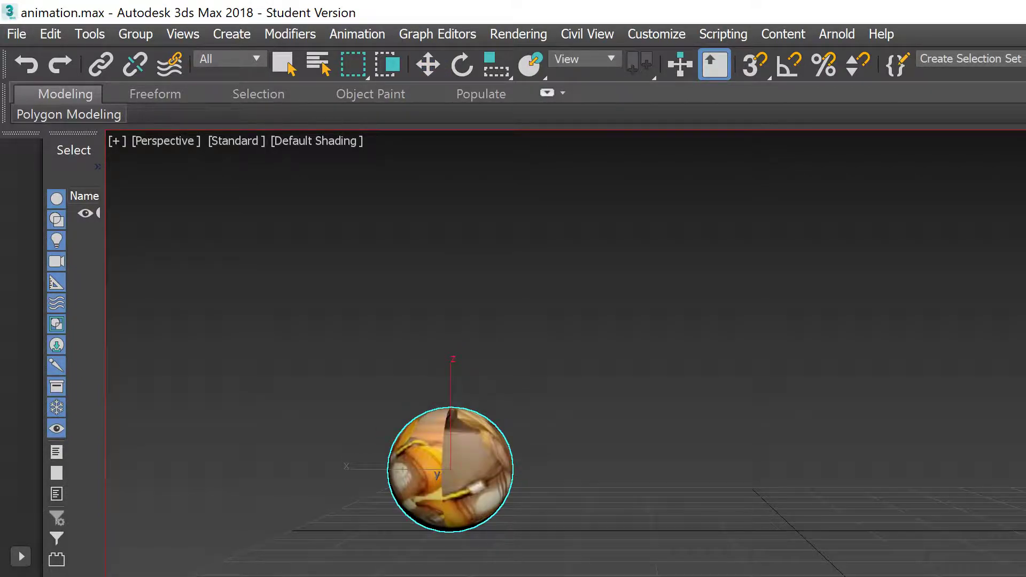
pyautogui.press('/')
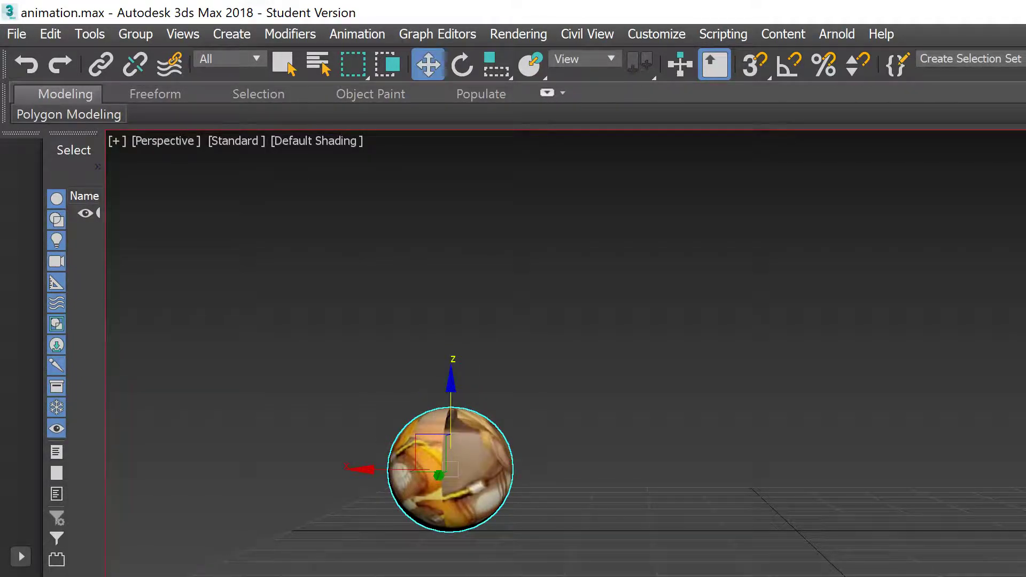
pyautogui.moveTo(869, 576); pyautogui.dragTo(873, 485)
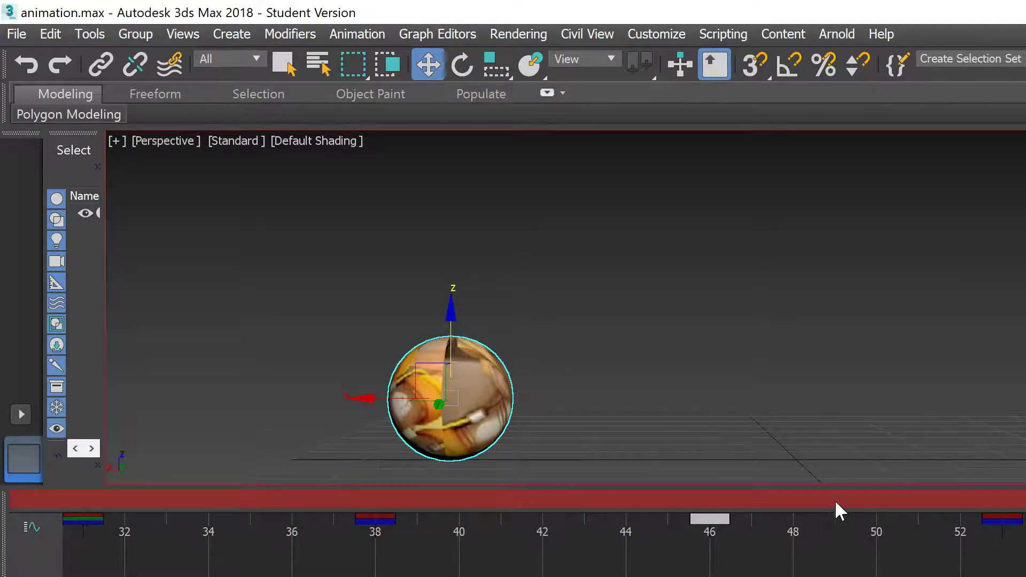
pyautogui.moveTo(852, 483); pyautogui.dragTo(855, 576)
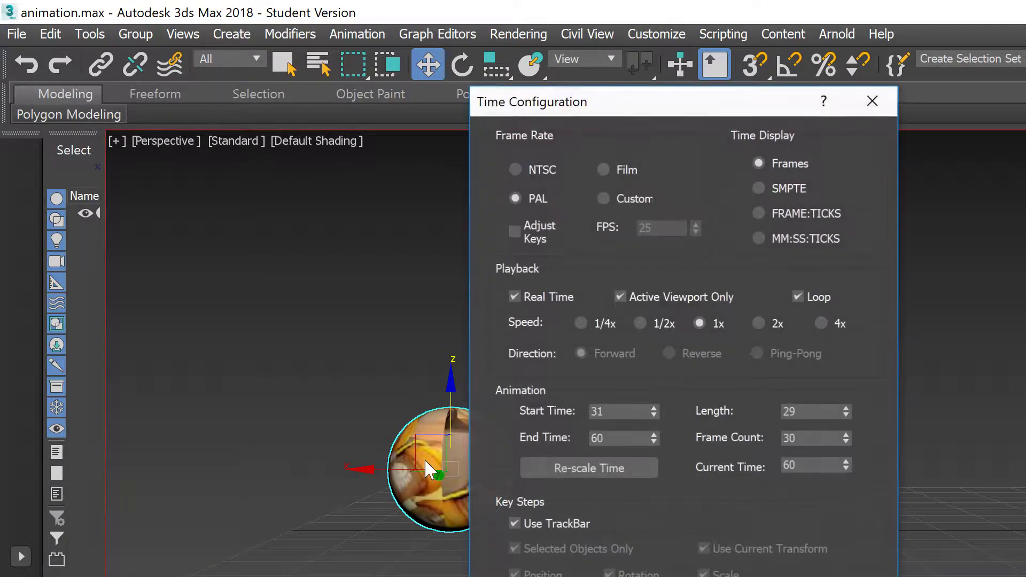
# Step: Set Start Time 61 and End Time 90, then turn Auto Key off
pyautogui.write('61')
pyautogui.press('Tab')
pyautogui.write('90')
pyautogui.press('Return')
pyautogui.click(737, 576)
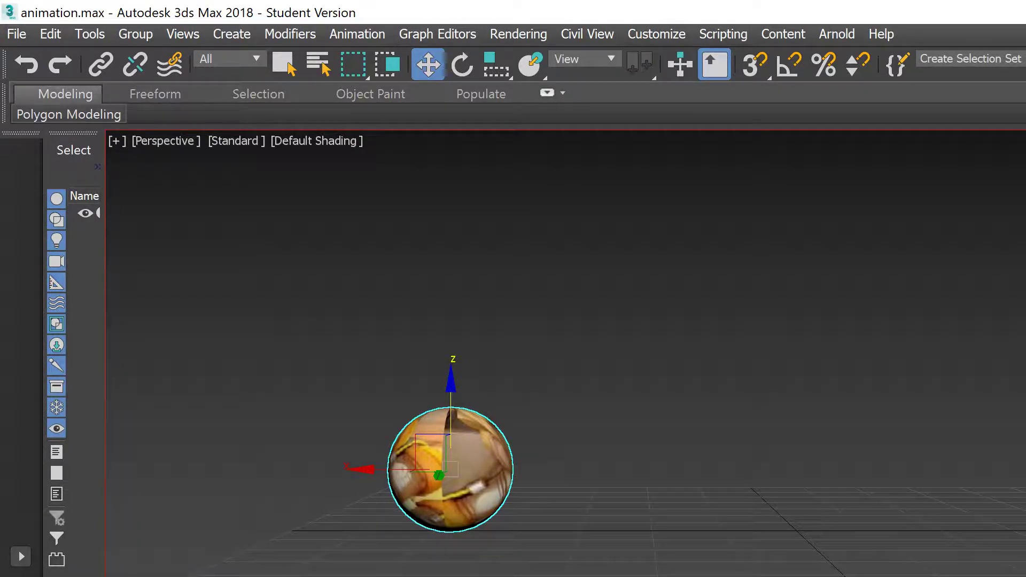
pyautogui.press('n')
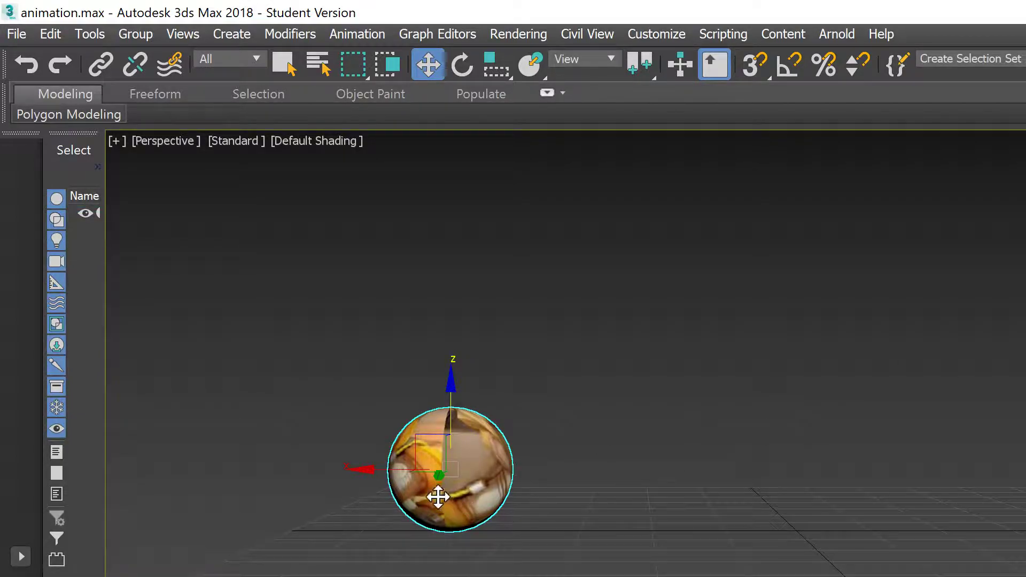
# Step: Clone the textured sphere as a copy placed to its right
pyautogui.keyDown('shift'); pyautogui.moveTo(369, 468); pyautogui.dragTo(731, 482); pyautogui.keyUp('shift')
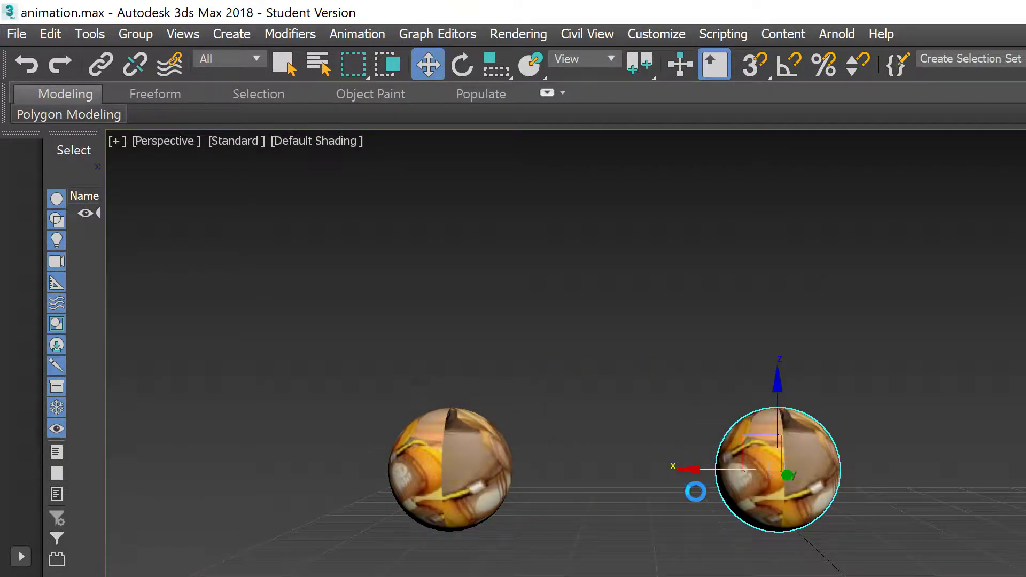
pyautogui.click(676, 474)
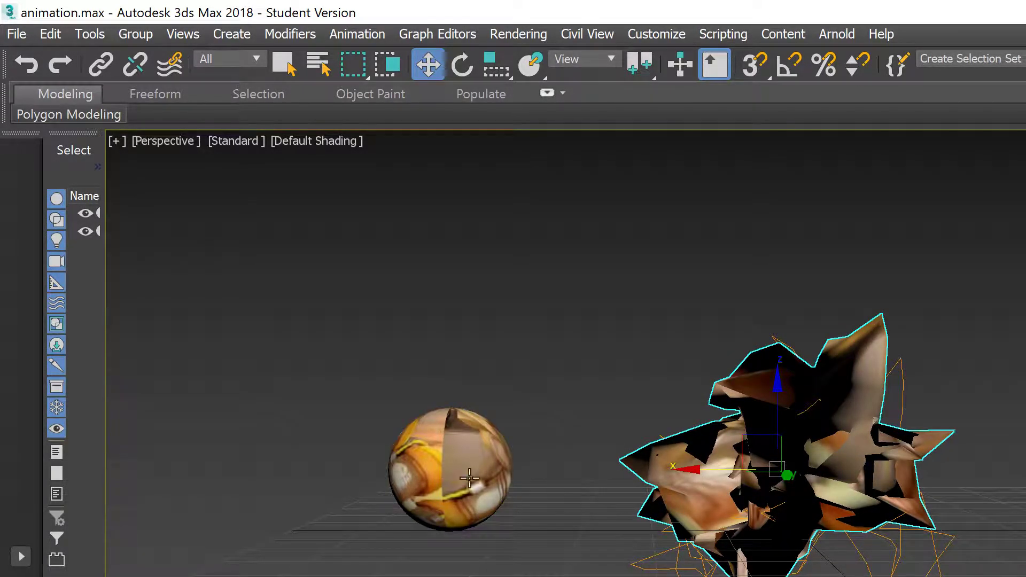
# Step: Toggle edged faces on and off, select the original sphere, and widen the command panel
pyautogui.press('F4')
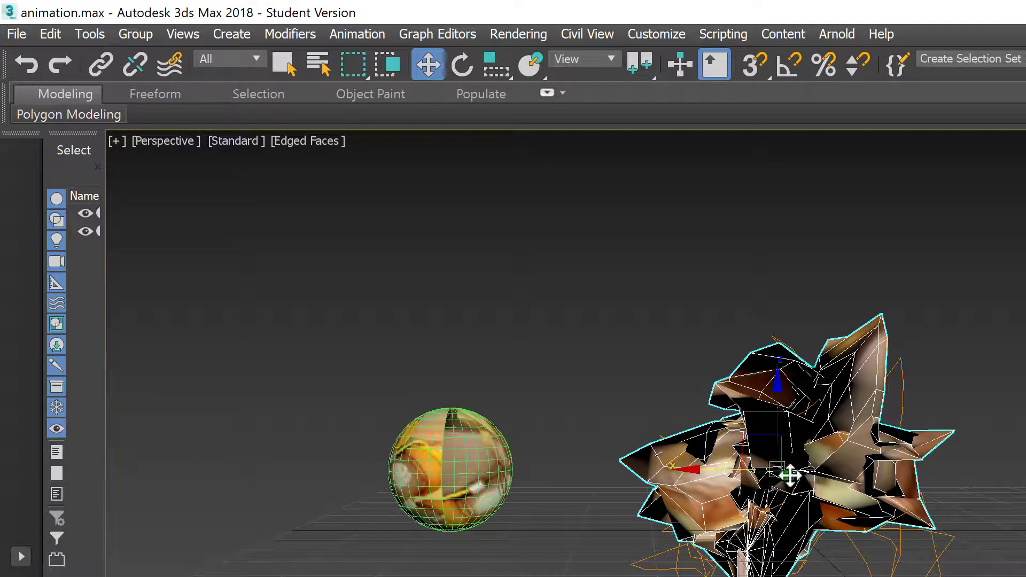
pyautogui.press('F4')
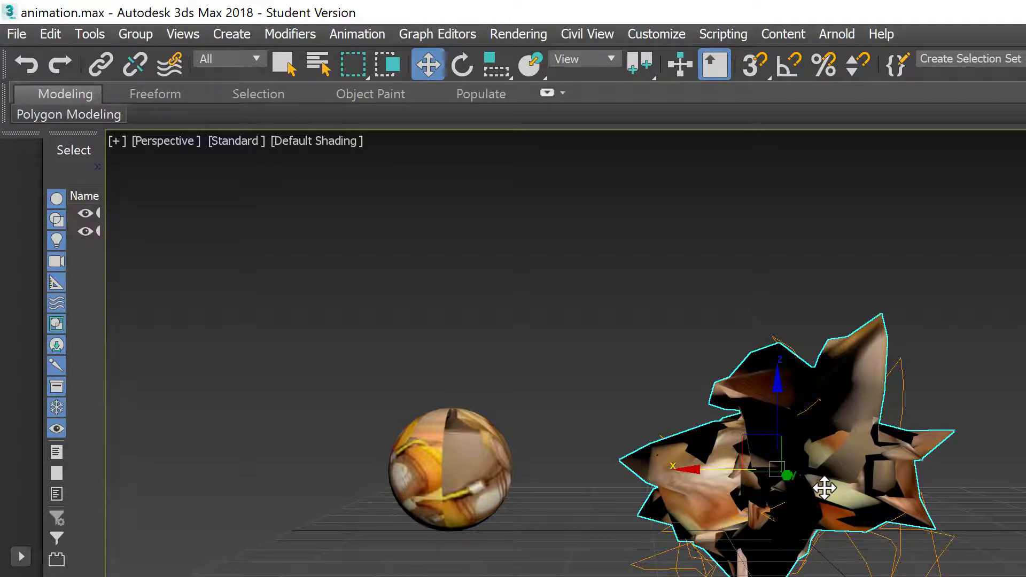
pyautogui.click(491, 493)
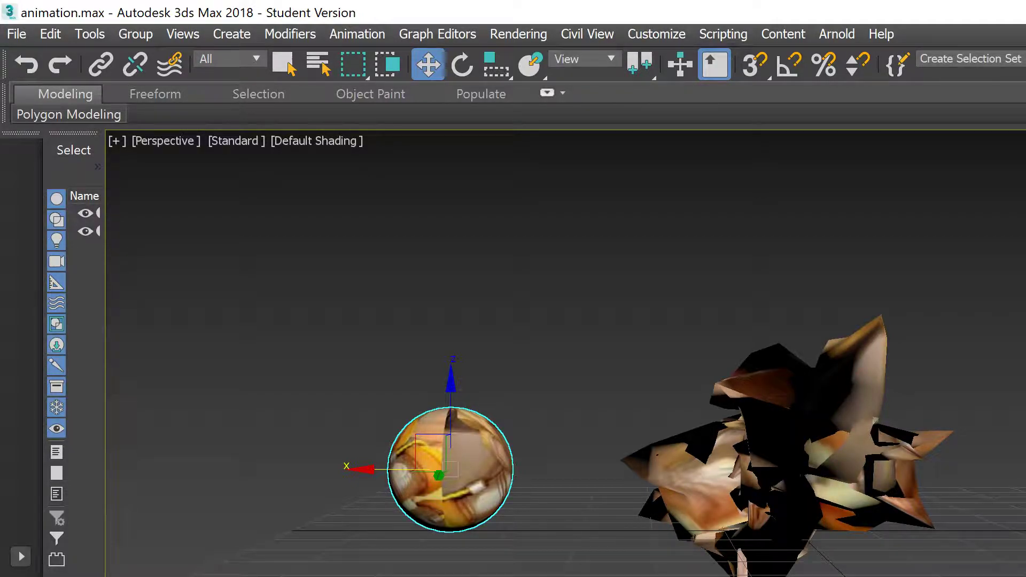
pyautogui.moveTo(1025, 397); pyautogui.dragTo(918, 417)
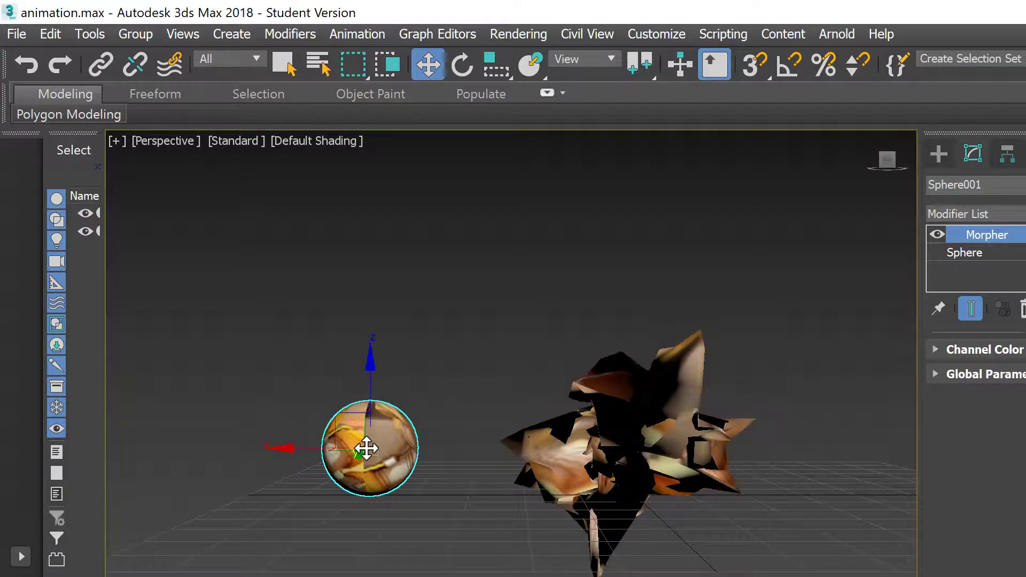
# Step: Toggle Auto Key on and off while previewing the Morpher animation playback
pyautogui.press('n')
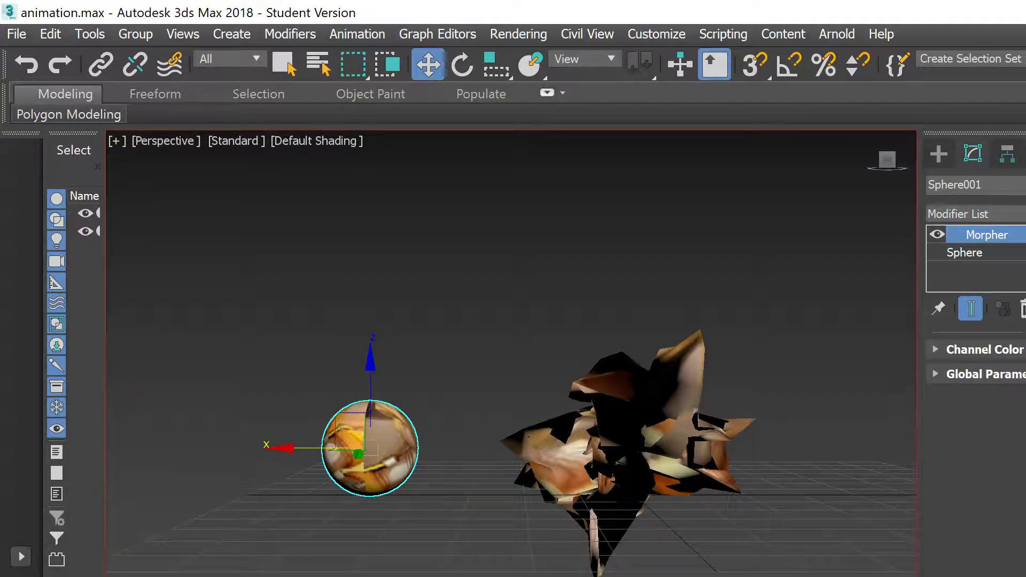
pyautogui.press('x')
pyautogui.press('x')
pyautogui.press('x')
pyautogui.press('x')
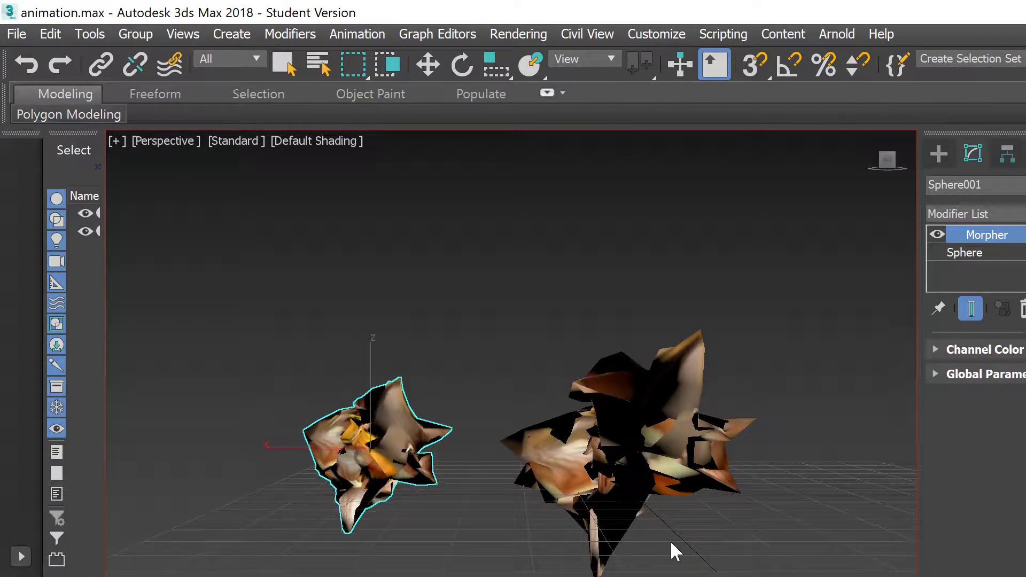
pyautogui.press('w')
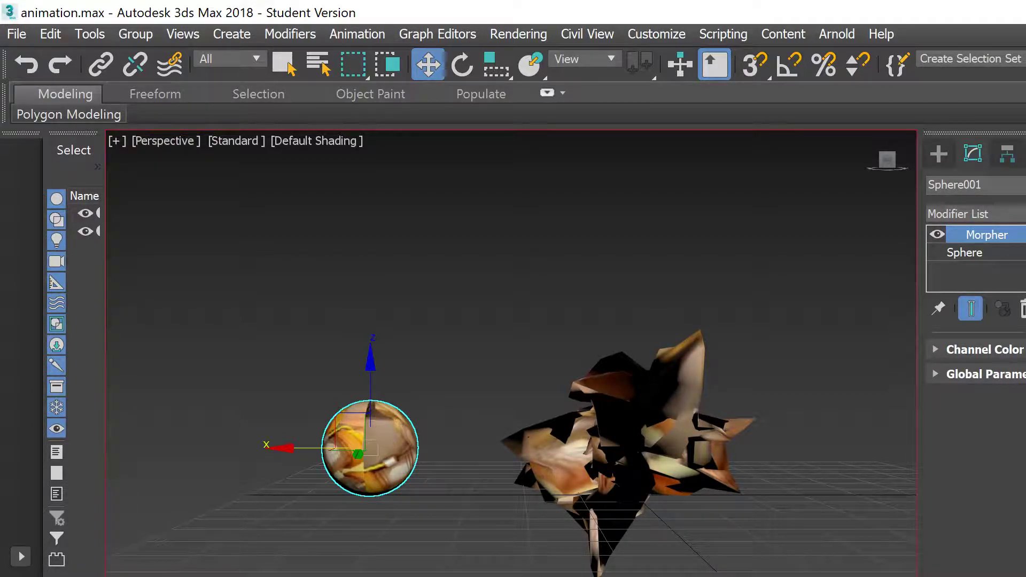
pyautogui.press('/')
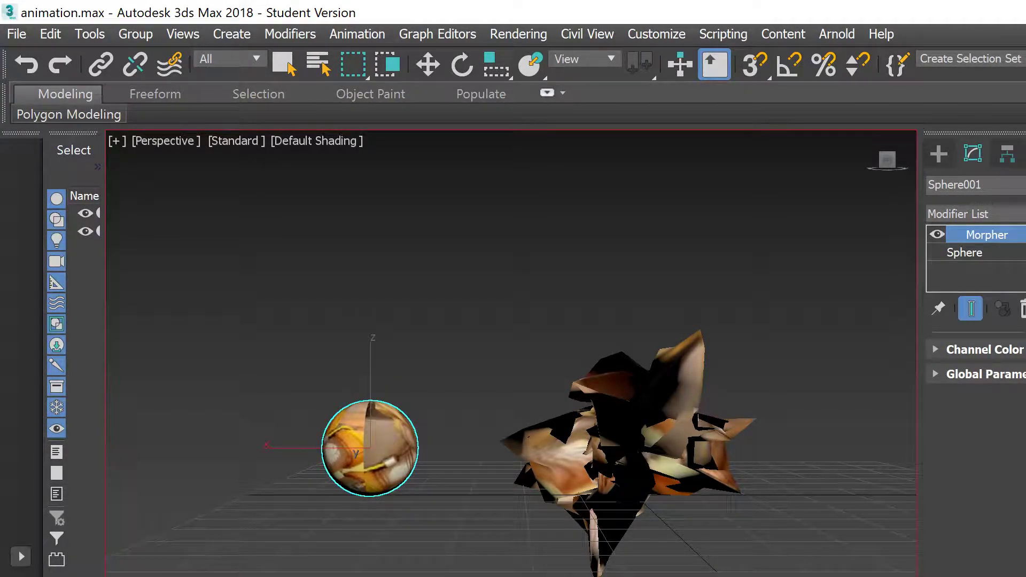
pyautogui.press('w')
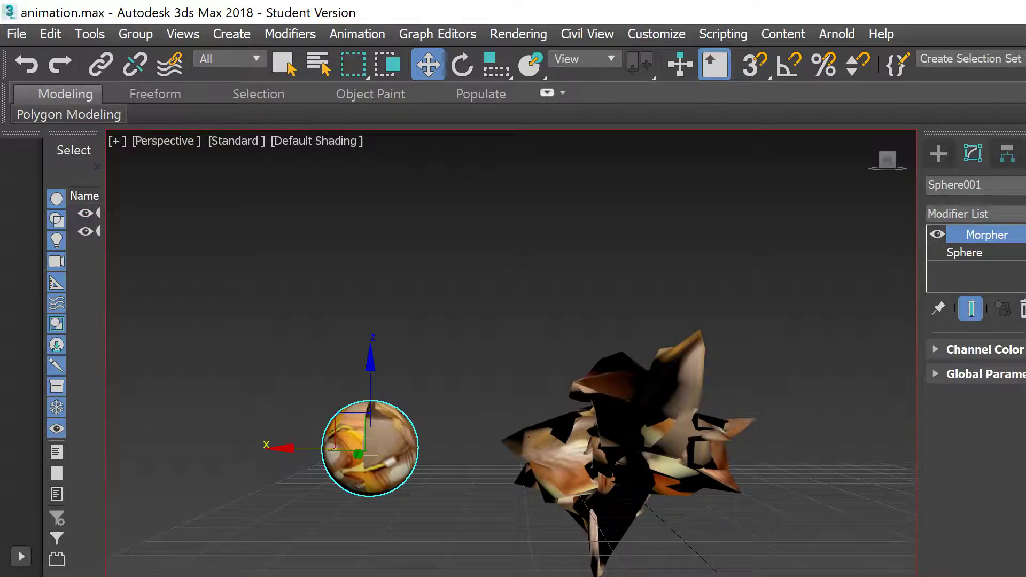
pyautogui.press('w')
pyautogui.press('n')
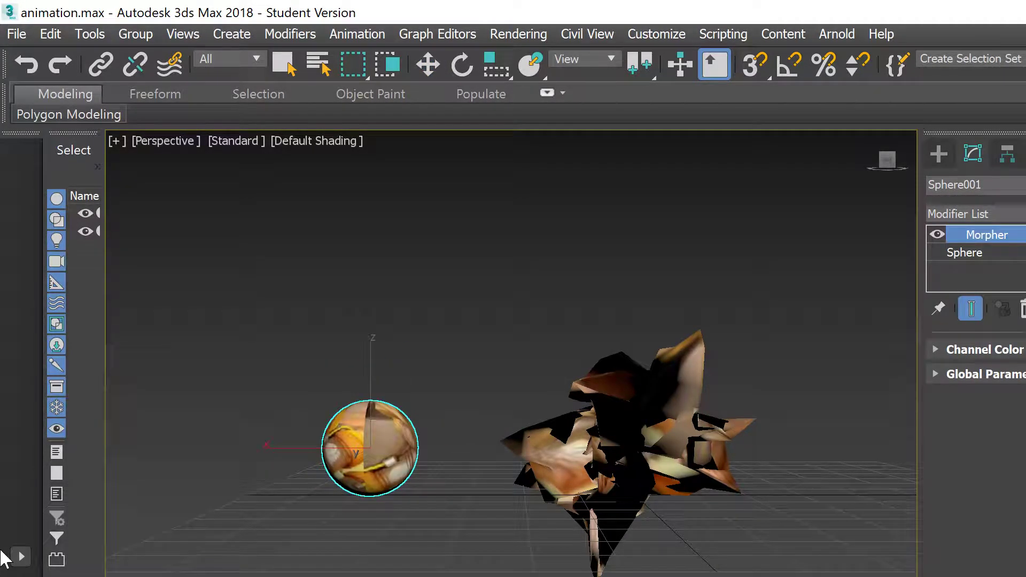
pyautogui.press('/')
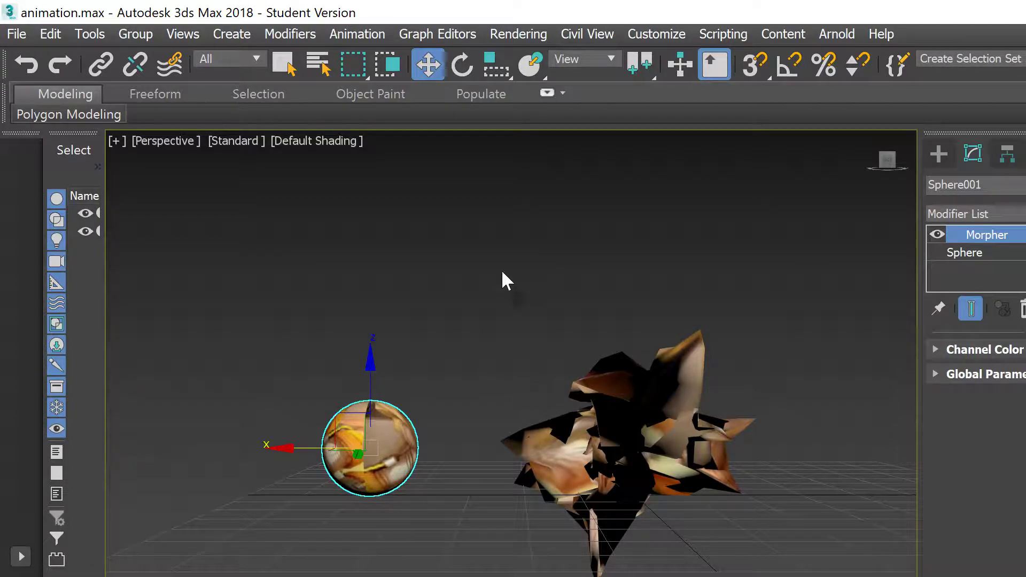
# Step: Delete the spiky noise copy and clone the textured sphere as a copy to the right
pyautogui.scroll(-2, 691, 416)
pyautogui.moveTo(691, 417)
pyautogui.mouseDown(button='middle')
pyautogui.moveTo(701, 412)
pyautogui.moveTo(673, 412)
pyautogui.mouseUp(button='middle')
pyautogui.moveTo(422, 284); pyautogui.dragTo(680, 569)
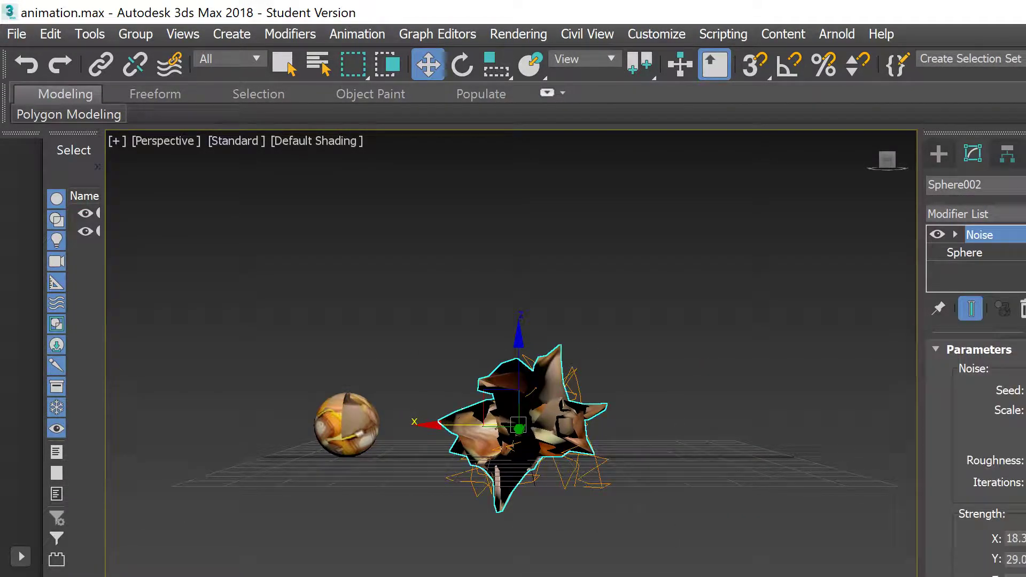
pyautogui.press('Delete')
pyautogui.moveTo(305, 379); pyautogui.dragTo(423, 490)
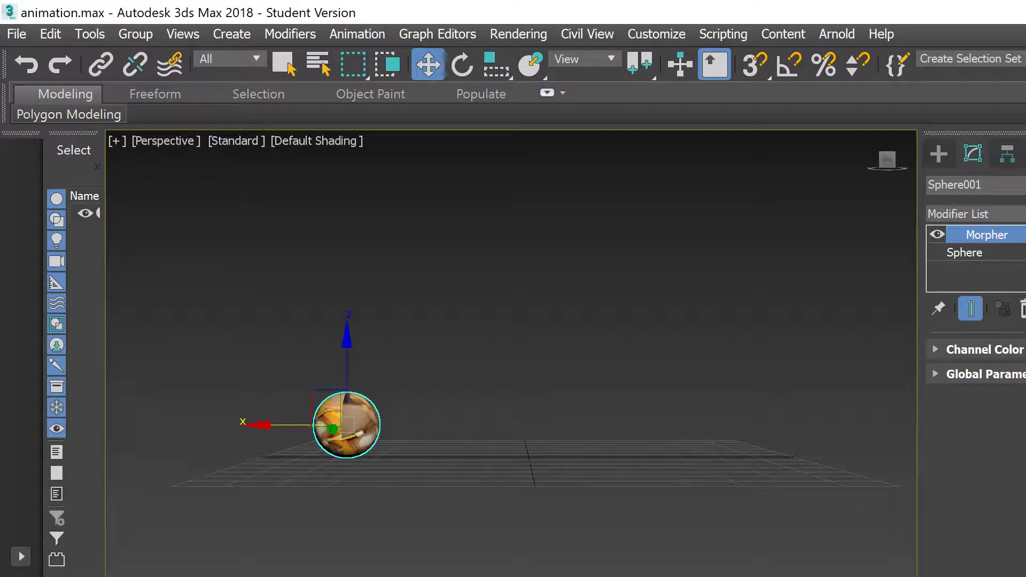
pyautogui.keyDown('shift'); pyautogui.moveTo(268, 426); pyautogui.dragTo(538, 447); pyautogui.keyUp('shift')
pyautogui.click(713, 464)
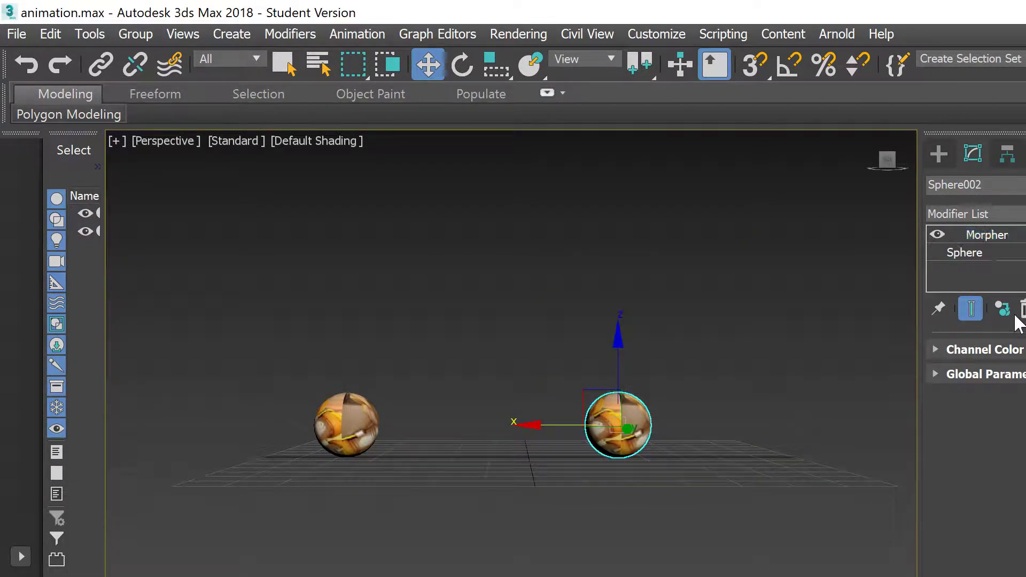
# Step: Replace the copy's Morpher with a Wave modifier, raising its amplitudes and wave length
pyautogui.click(1022, 310)
pyautogui.click(989, 214)
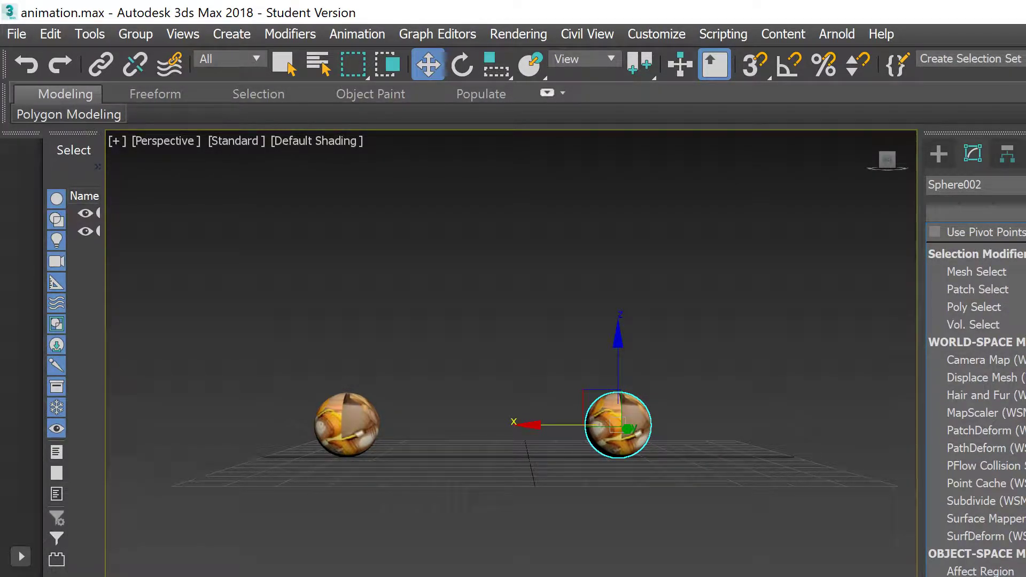
pyautogui.press('w')
pyautogui.press('Return')
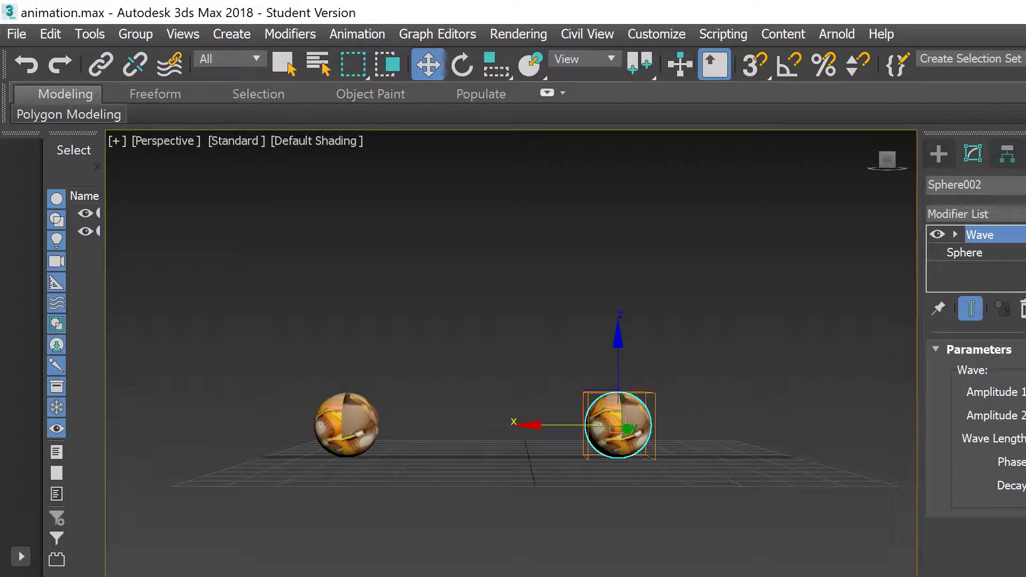
pyautogui.moveTo(1025, 392); pyautogui.dragTo(959, 213)
pyautogui.moveTo(1025, 212); pyautogui.dragTo(1025, 556)
pyautogui.moveTo(1025, 439); pyautogui.dragTo(1025, 497)
pyautogui.moveTo(1025, 439)
pyautogui.mouseDown()
pyautogui.moveTo(1025, 462)
pyautogui.moveTo(1025, 446)
pyautogui.mouseUp()
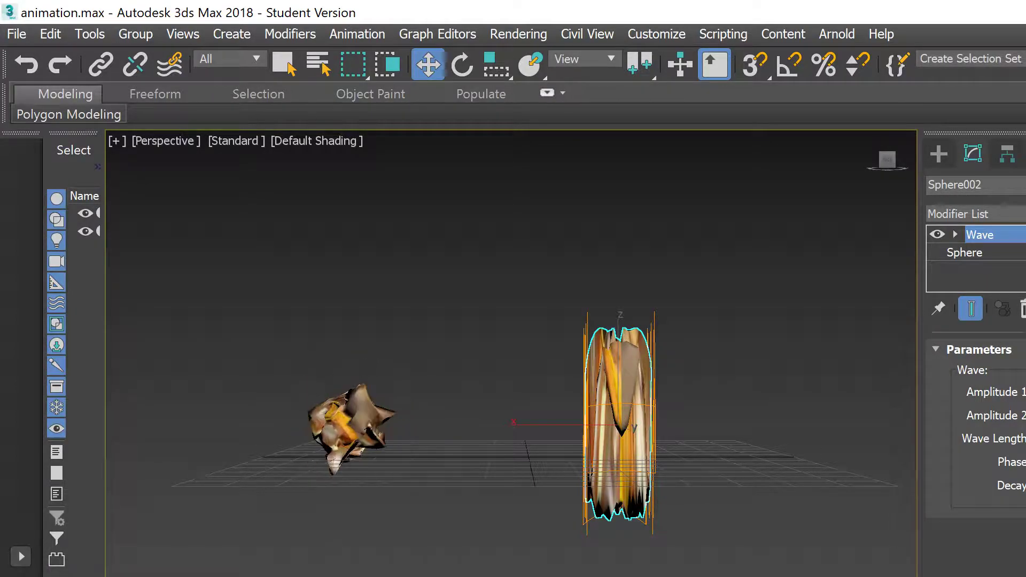
pyautogui.click(344, 440)
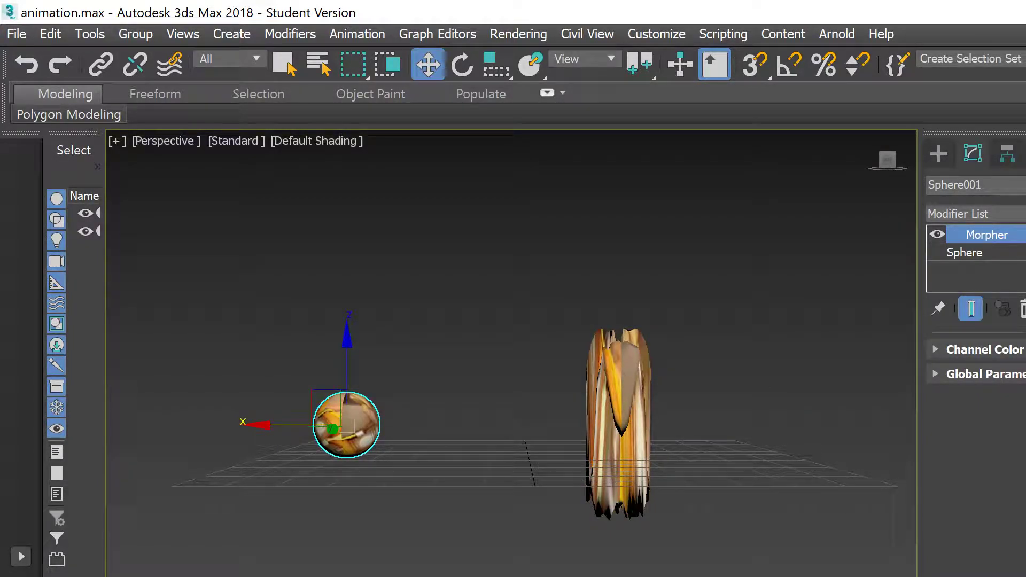
# Step: Preview the morph playback, stop it, and turn Auto Key on
pyautogui.press('/')
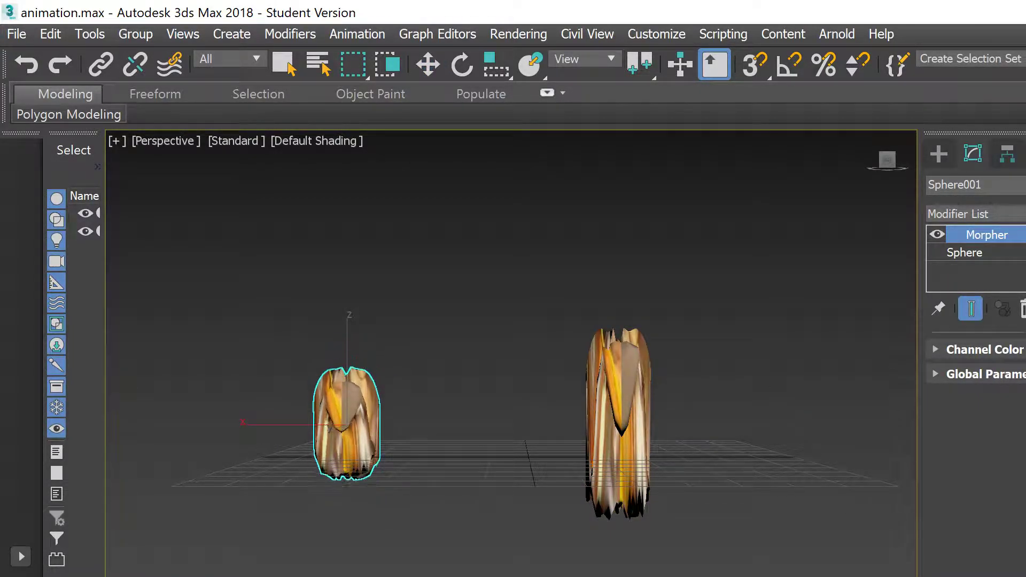
pyautogui.press('/')
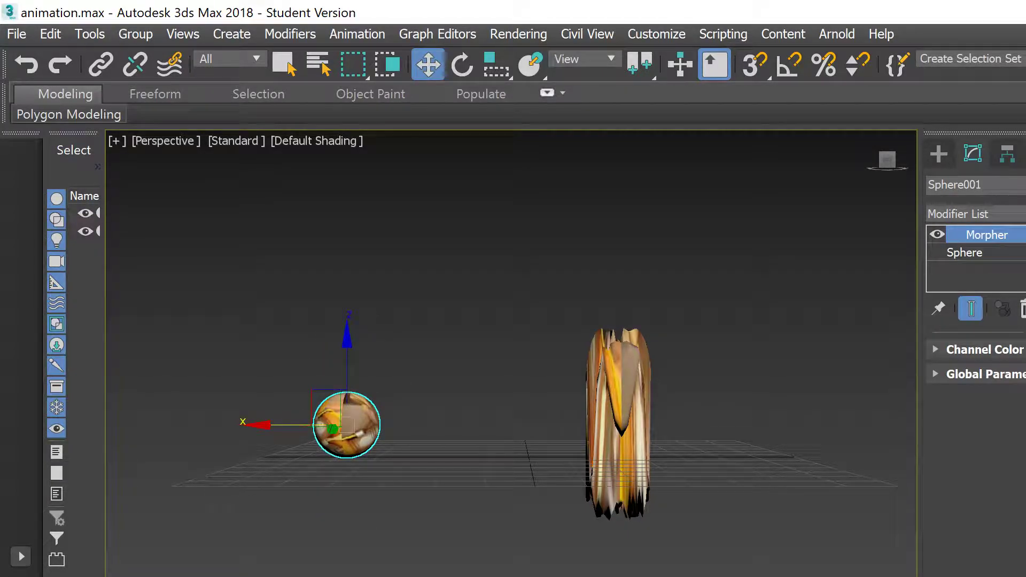
pyautogui.press('n')
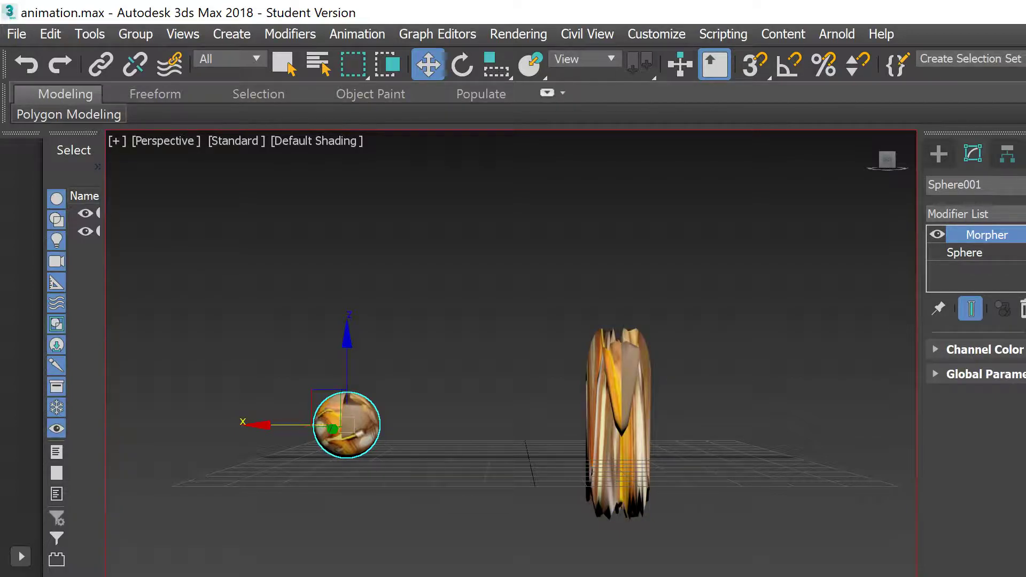
# Step: Turn Auto Key off and clone the sphere into a third copy, Sphere003
pyautogui.press('n')
pyautogui.moveTo(268, 426)
pyautogui.keyDown('shift'); pyautogui.mouseDown()
pyautogui.moveTo(472, 410)
pyautogui.moveTo(440, 425)
pyautogui.mouseUp(); pyautogui.keyUp('shift')
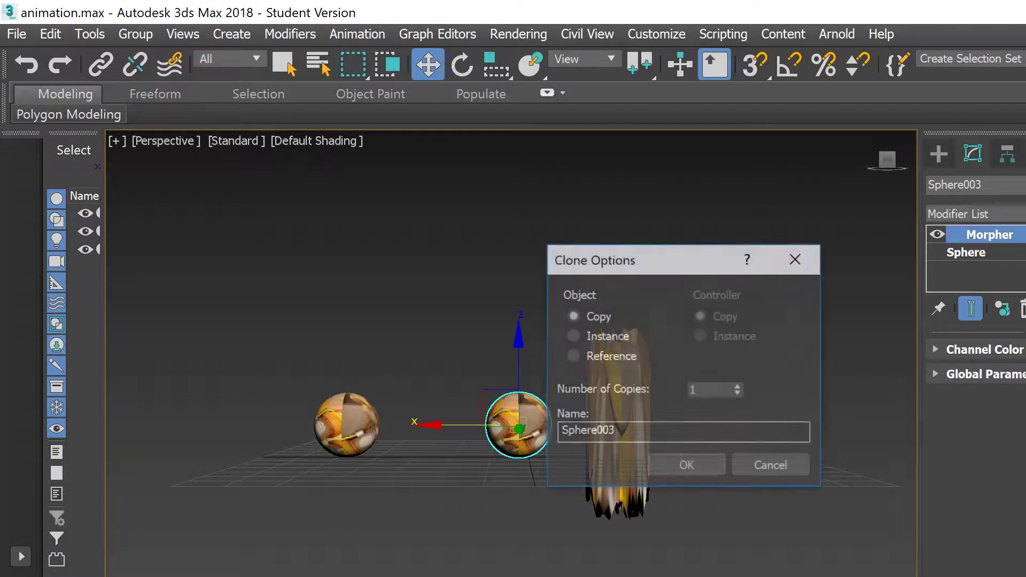
pyautogui.click(686, 468)
# Step: Replace Sphere003's Morpher with a Noise modifier, raising Strength X, Z and Y to about 97.3
pyautogui.click(1020, 310)
pyautogui.click(1018, 214)
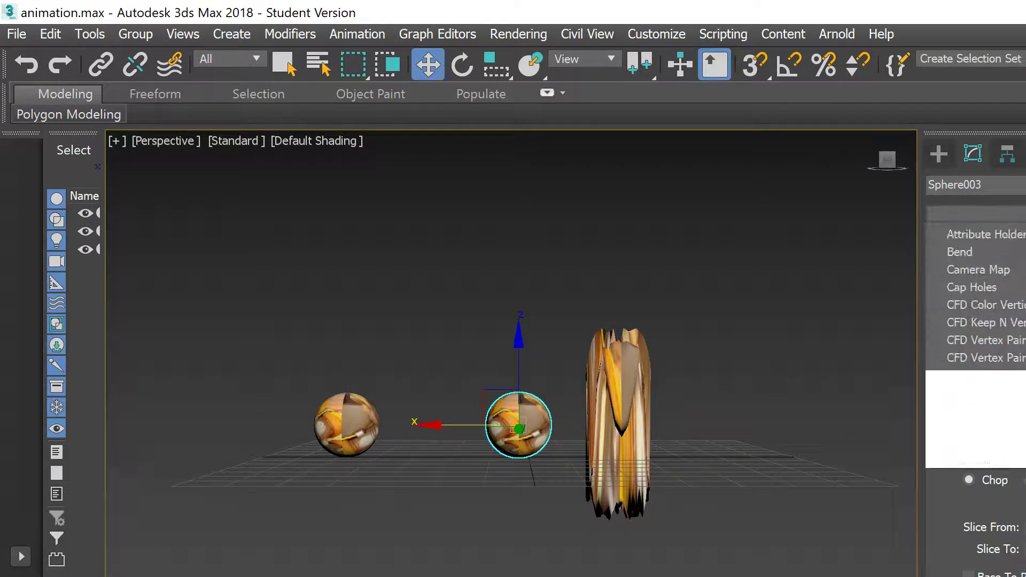
pyautogui.press('n')
pyautogui.press('Return')
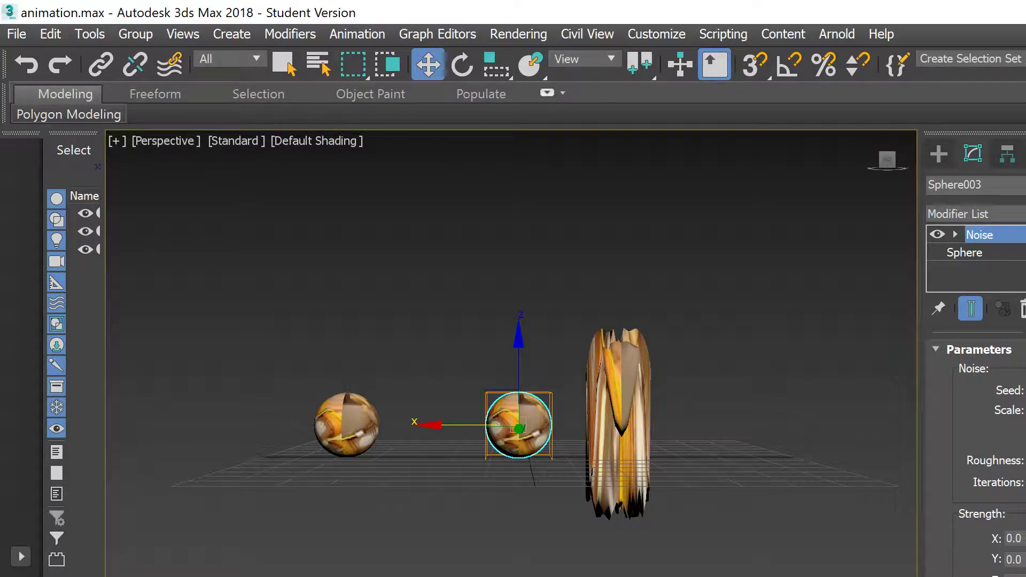
pyautogui.moveTo(1025, 538); pyautogui.dragTo(1025, 529)
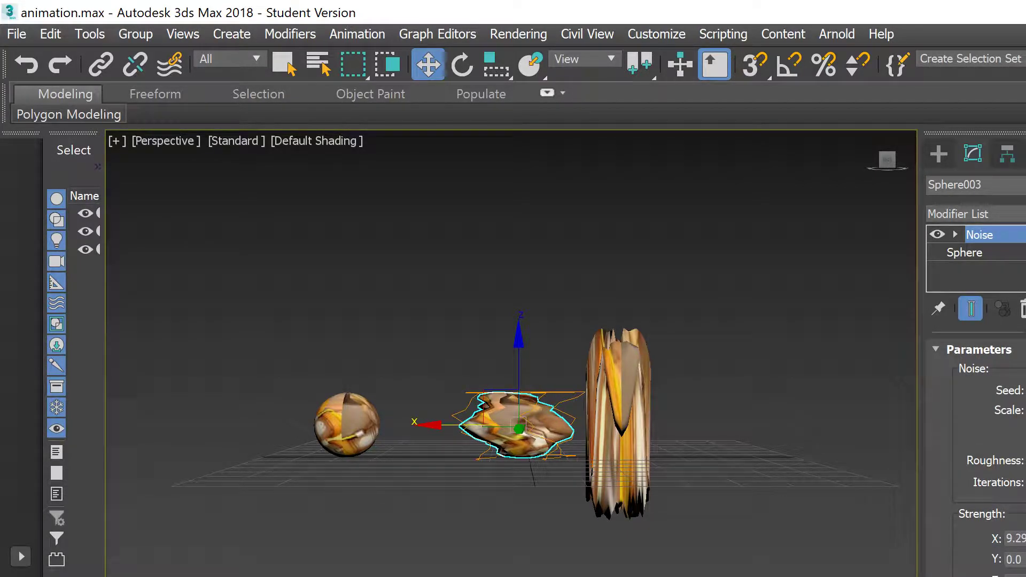
pyautogui.moveTo(1025, 559); pyautogui.dragTo(1025, 499)
pyautogui.moveTo(1025, 576); pyautogui.dragTo(1025, 521)
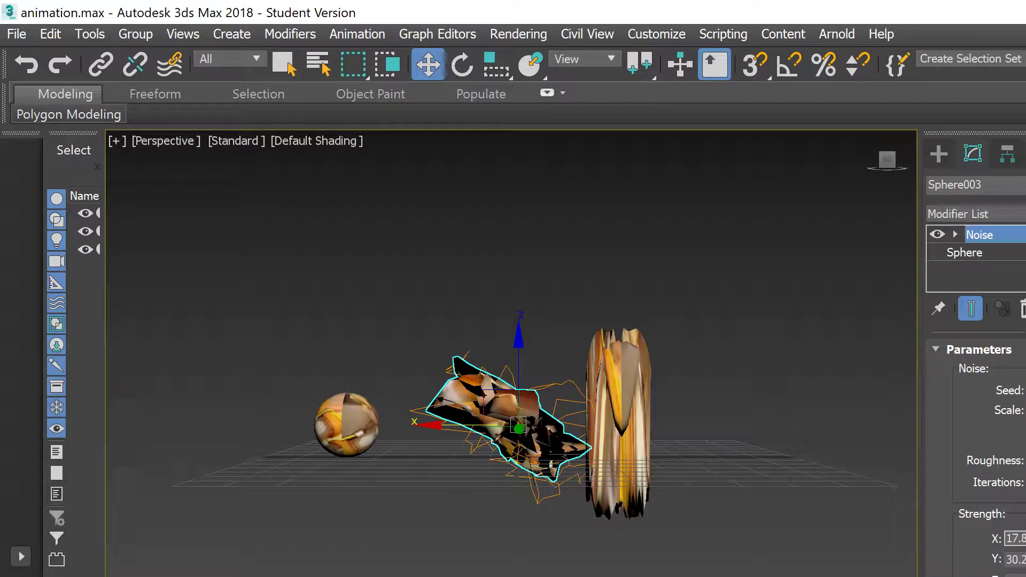
pyautogui.moveTo(1025, 559); pyautogui.dragTo(1025, 476)
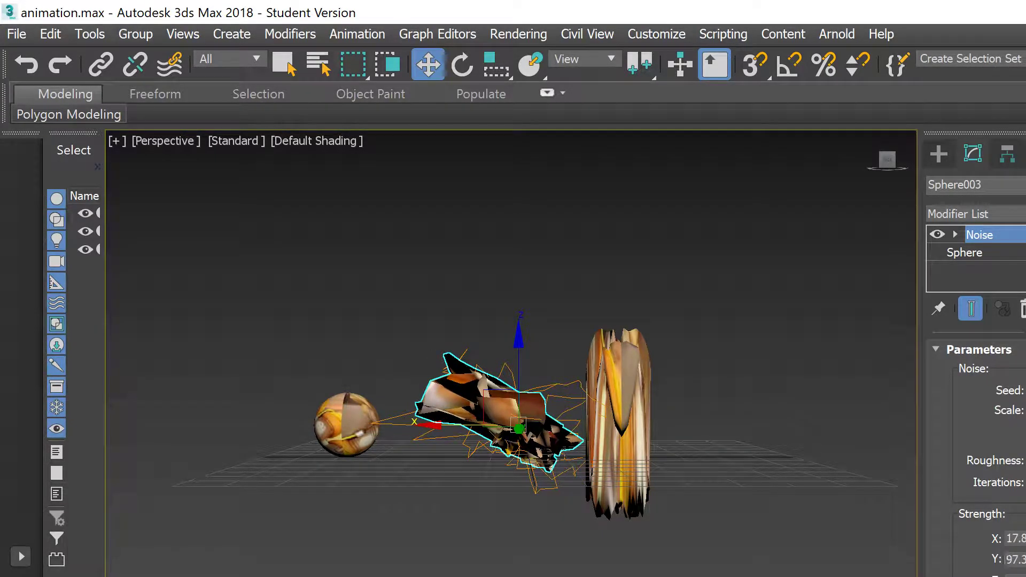
pyautogui.click(343, 412)
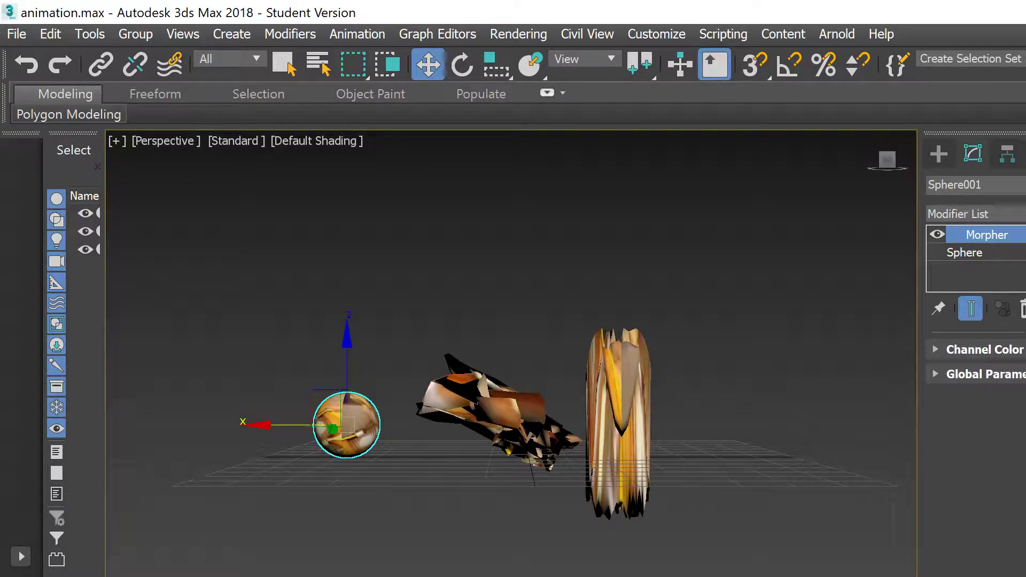
pyautogui.press('n')
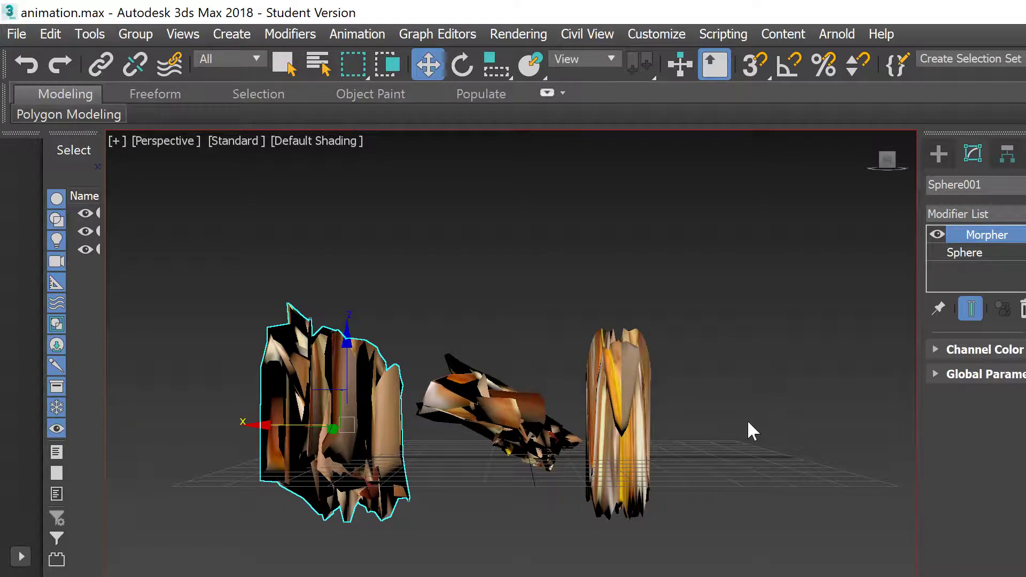
pyautogui.keyDown('alt'); pyautogui.moveTo(395, 435); pyautogui.dragTo(374, 360, button='middle'); pyautogui.keyUp('alt')
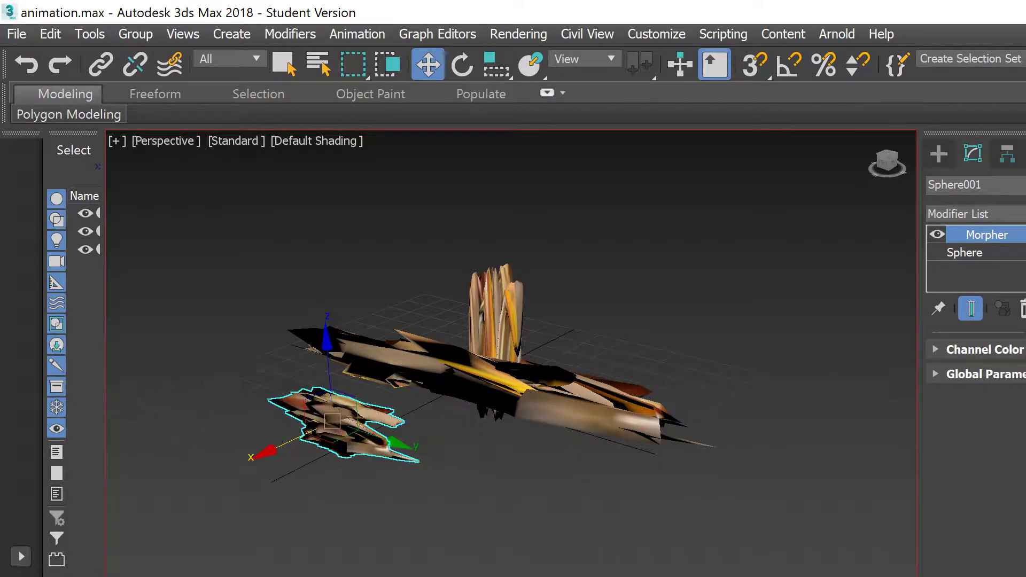
pyautogui.press('/')
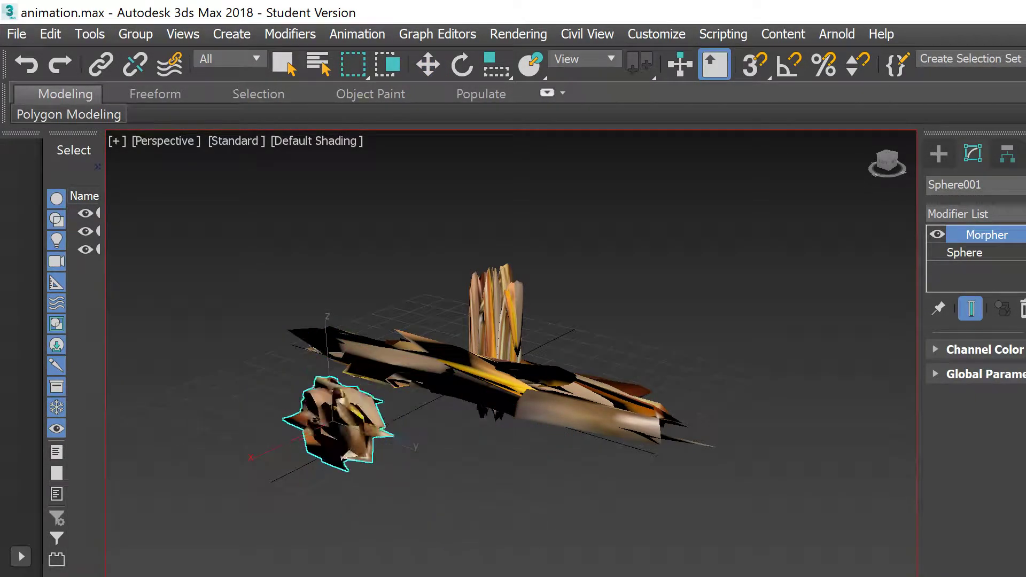
pyautogui.press('/')
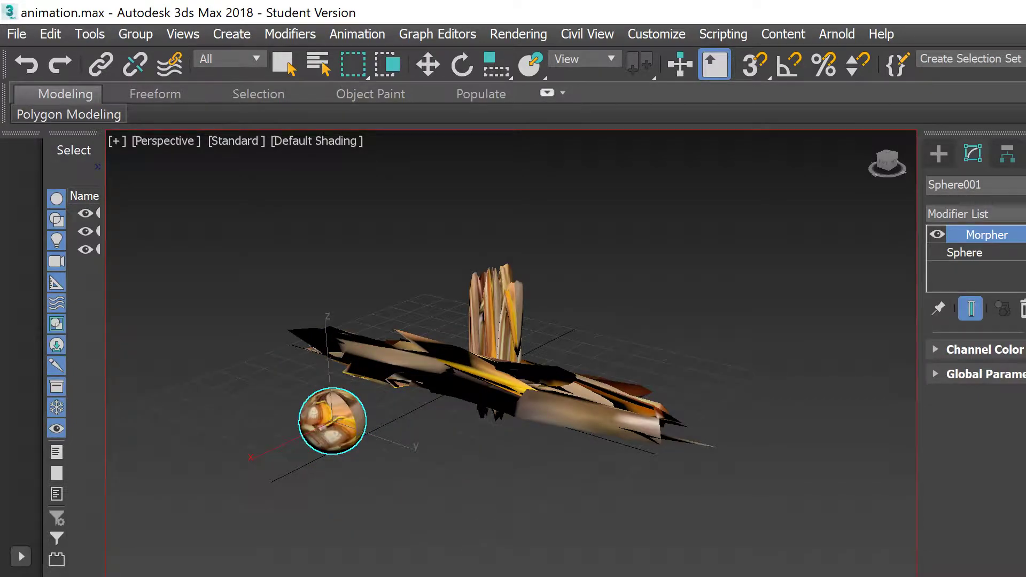
pyautogui.moveTo(159, 554); pyautogui.dragTo(1, 534)
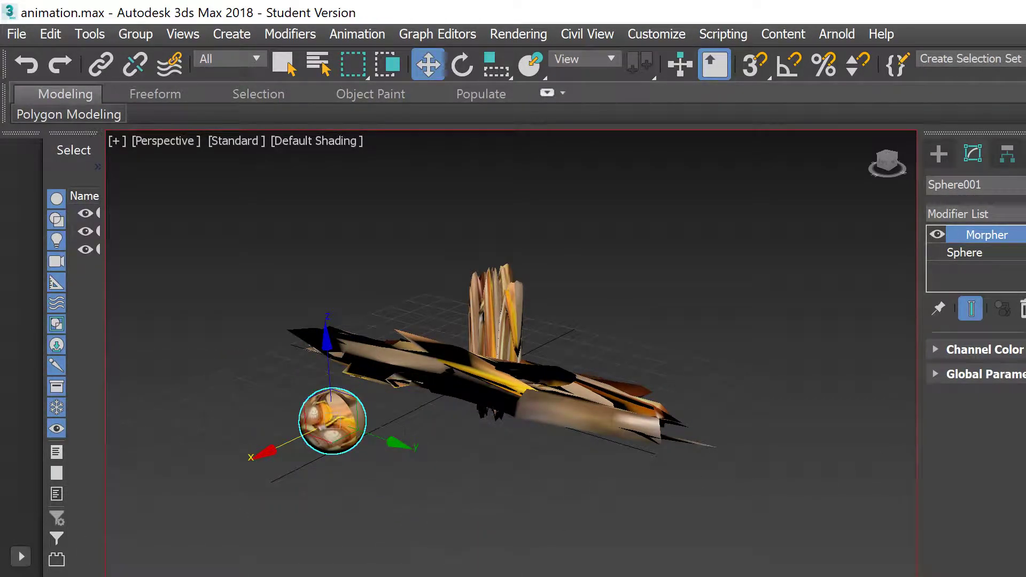
pyautogui.keyDown('alt'); pyautogui.moveTo(839, 419); pyautogui.dragTo(759, 408, button='middle'); pyautogui.keyUp('alt')
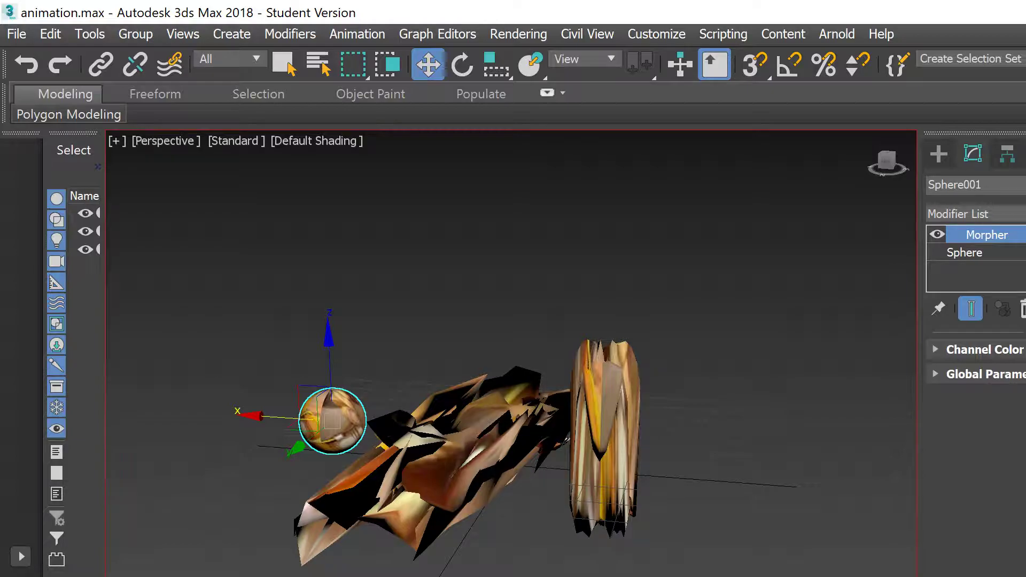
pyautogui.press('n')
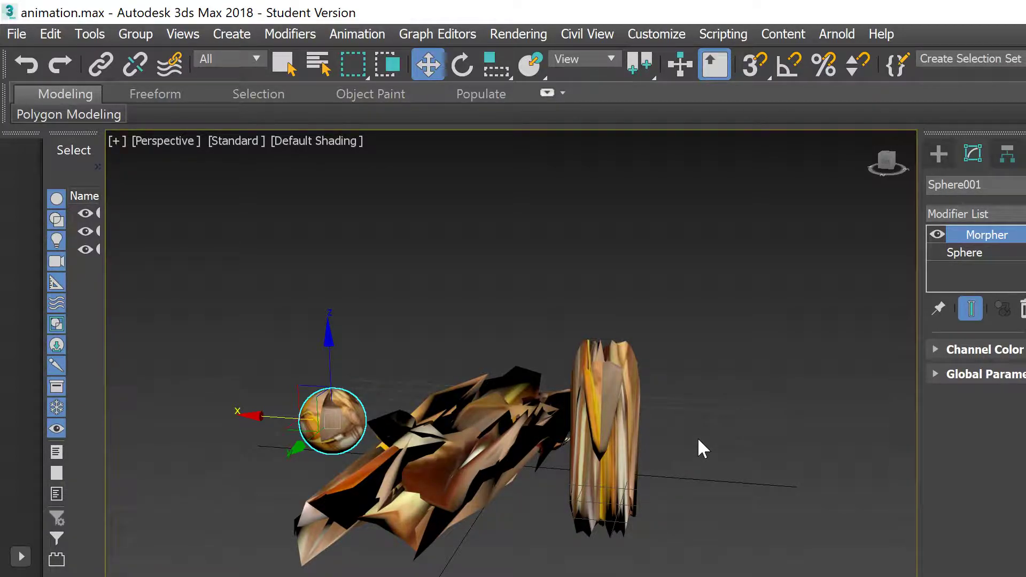
# Step: Check the Noise and Wave spheres, then select the left morphing sphere, Sphere001
pyautogui.click(784, 332)
pyautogui.click(454, 430)
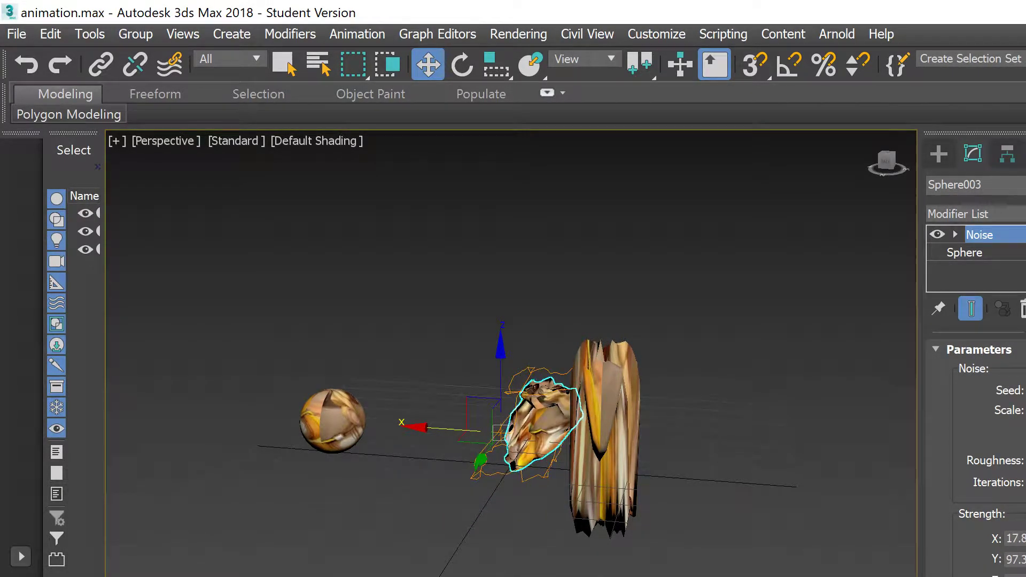
pyautogui.click(676, 405)
pyautogui.click(591, 414)
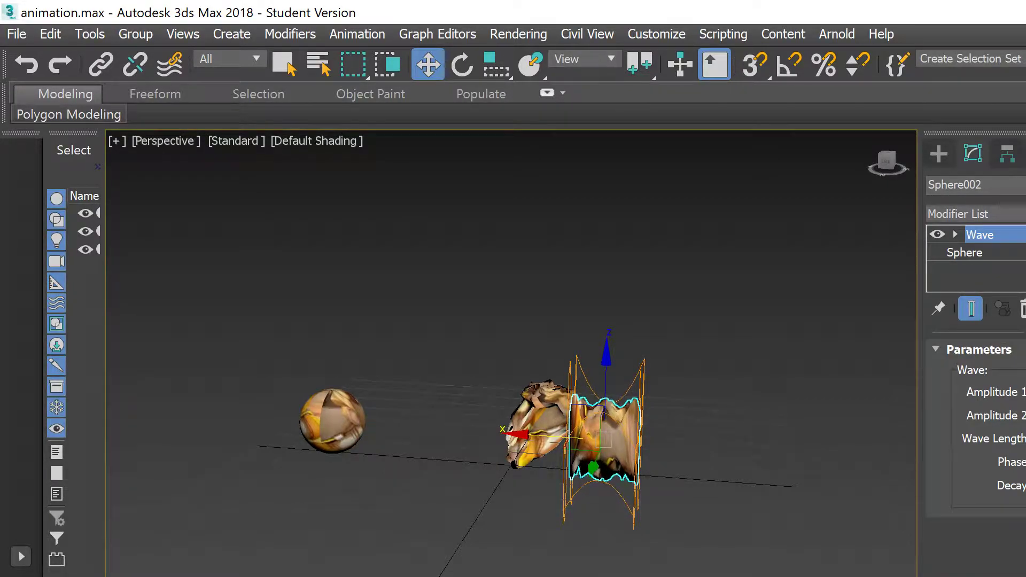
pyautogui.click(776, 422)
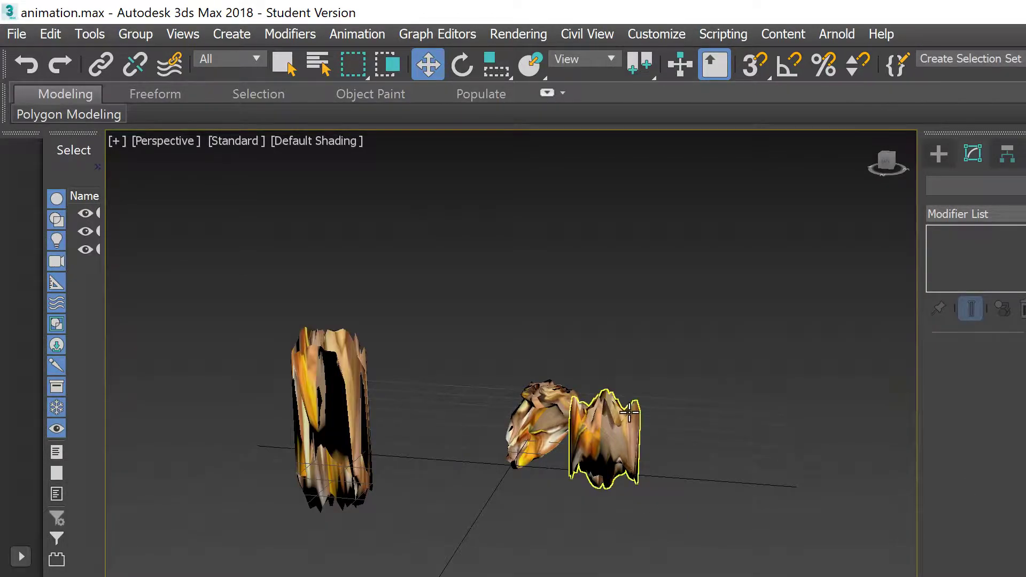
pyautogui.click(620, 428)
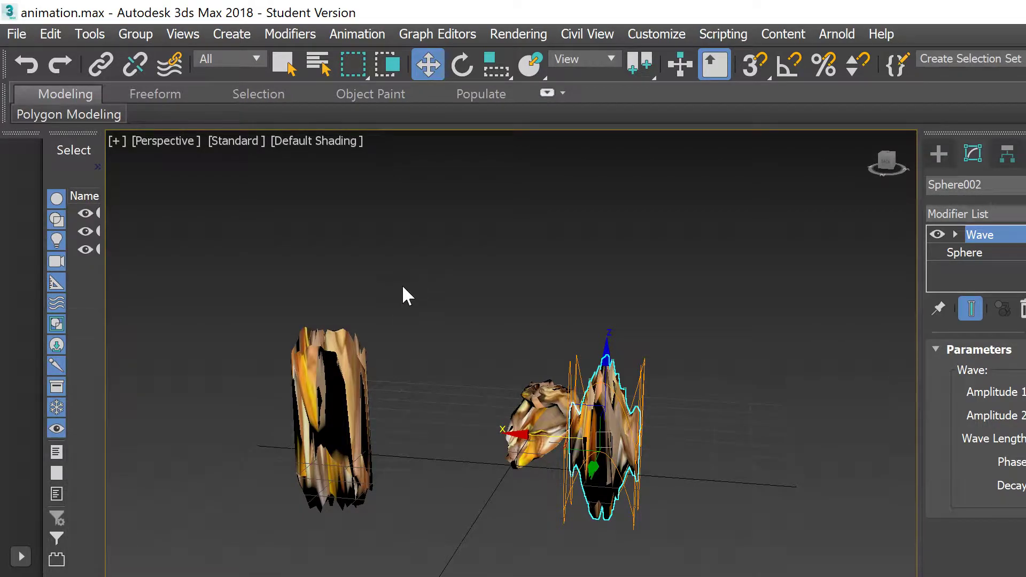
pyautogui.click(328, 394)
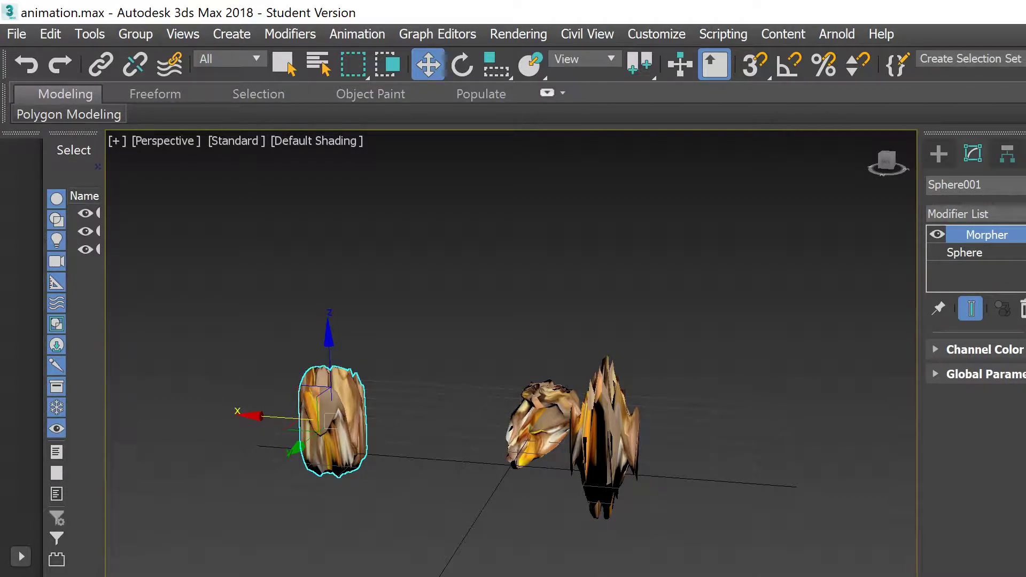
# Step: Play and stop Sphere001's morph animation, switch to Move (W), and enable Auto Key (N)
pyautogui.press('/')
pyautogui.press('/')
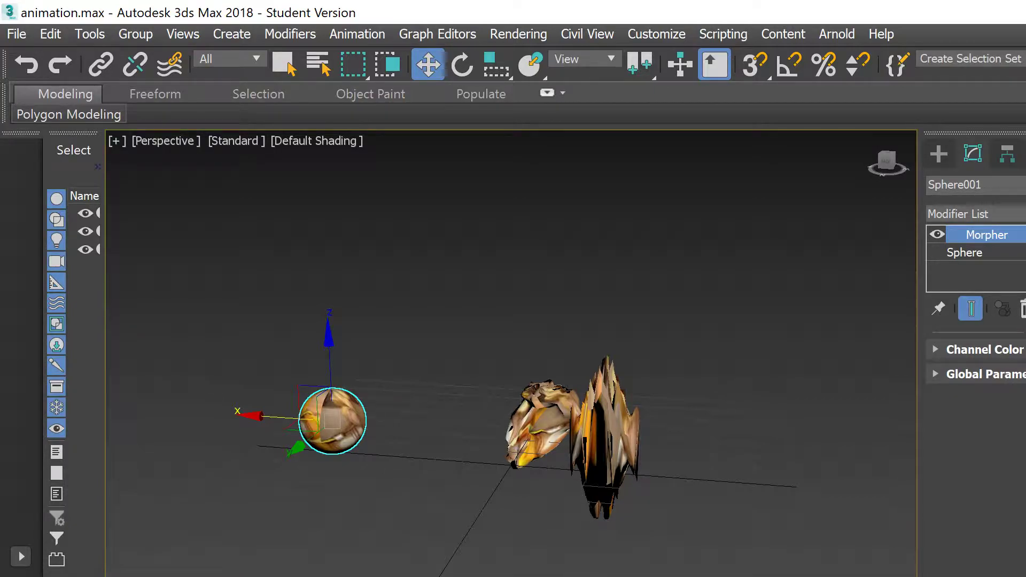
pyautogui.press('/')
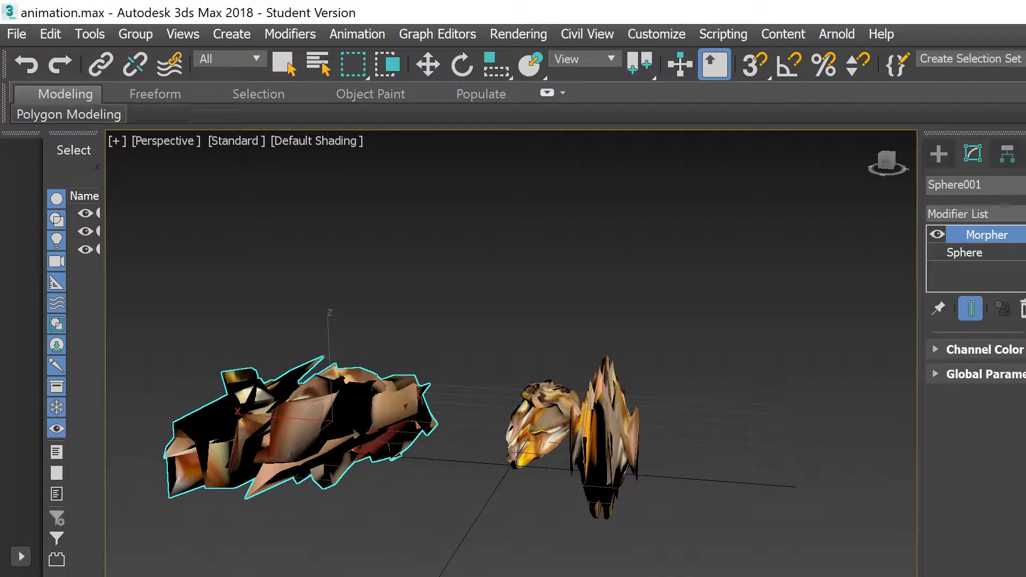
pyautogui.press('w')
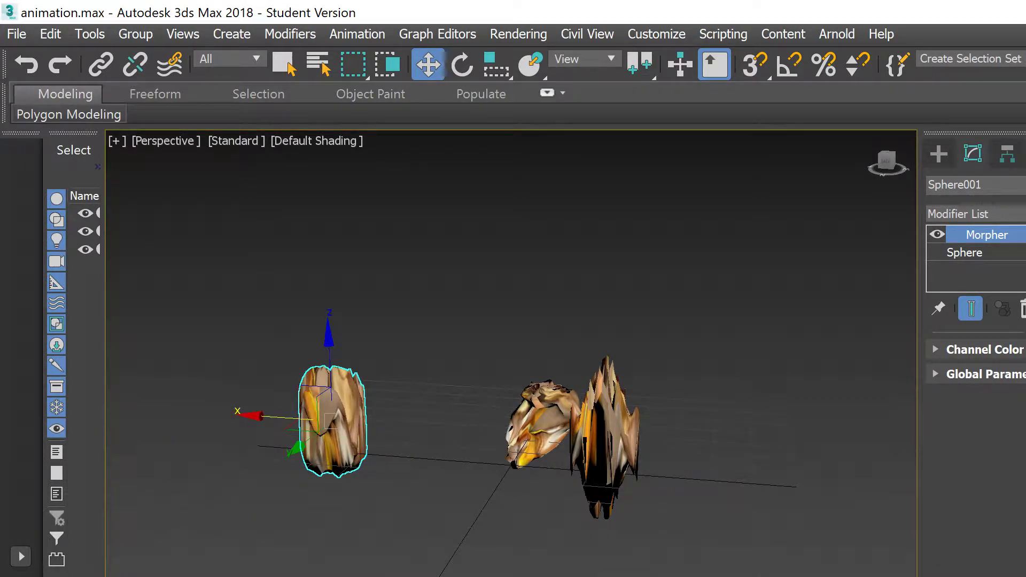
pyautogui.press('n')
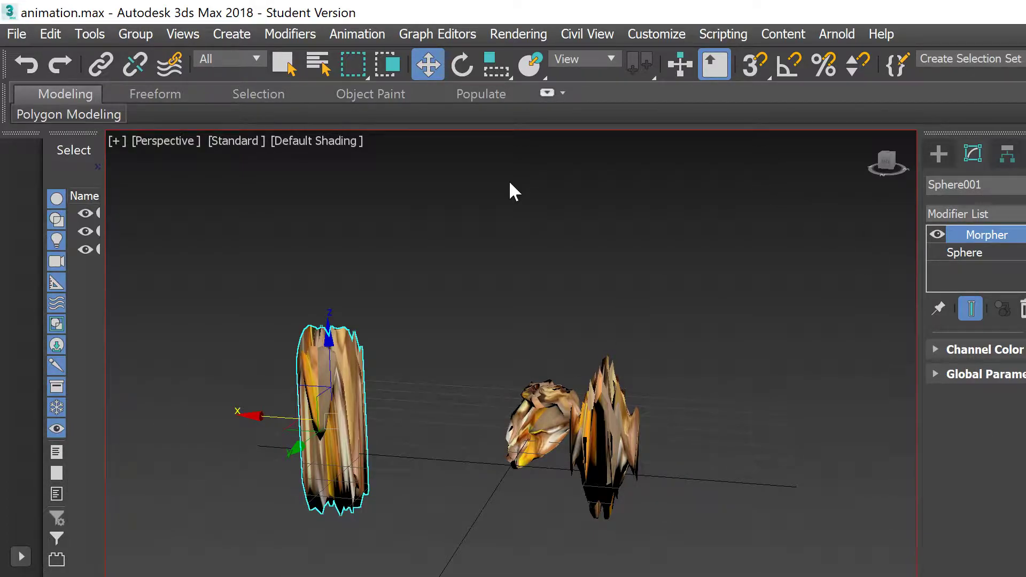
pyautogui.scroll(-2, 289, 342)
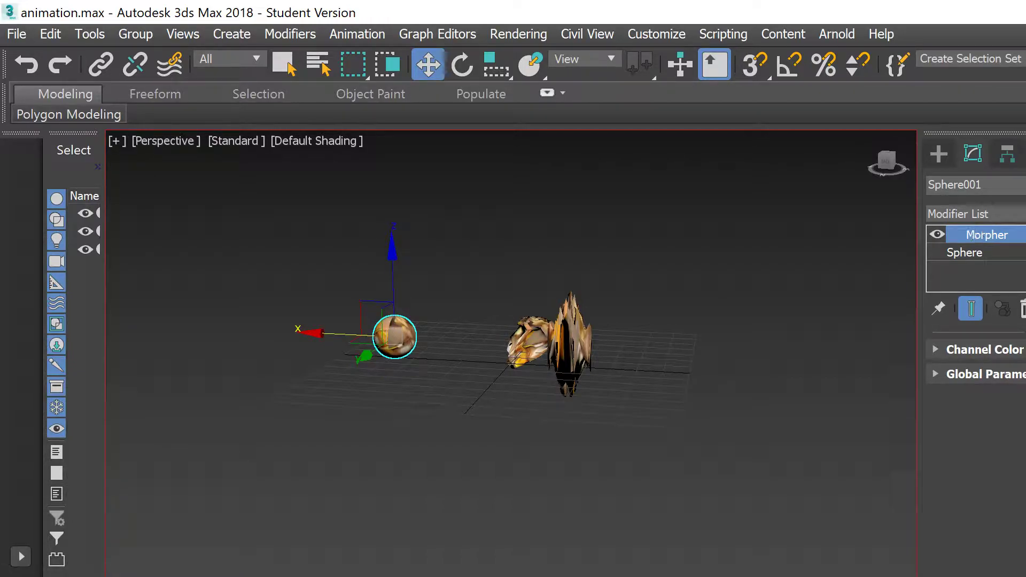
pyautogui.press('/')
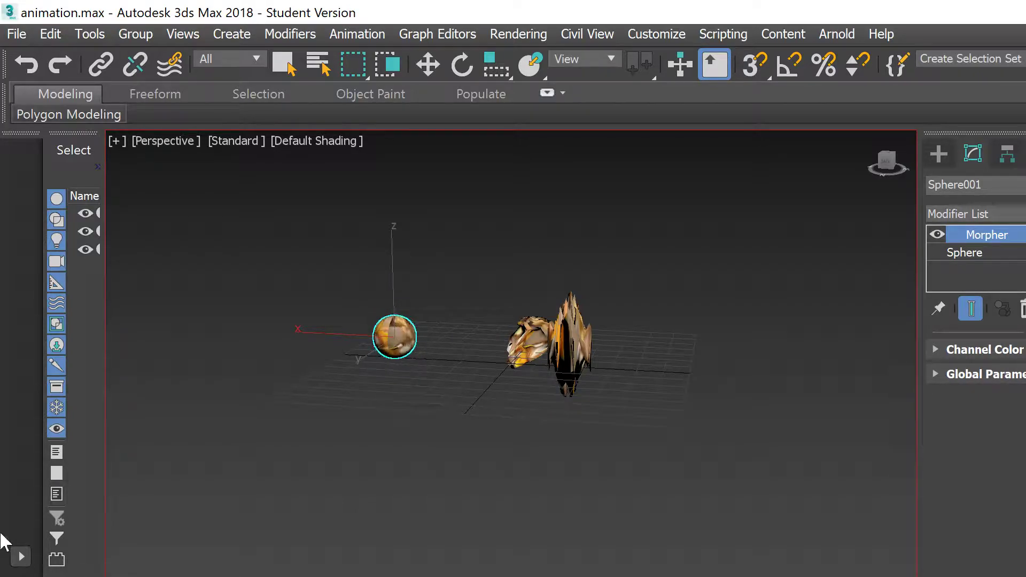
pyautogui.press('/')
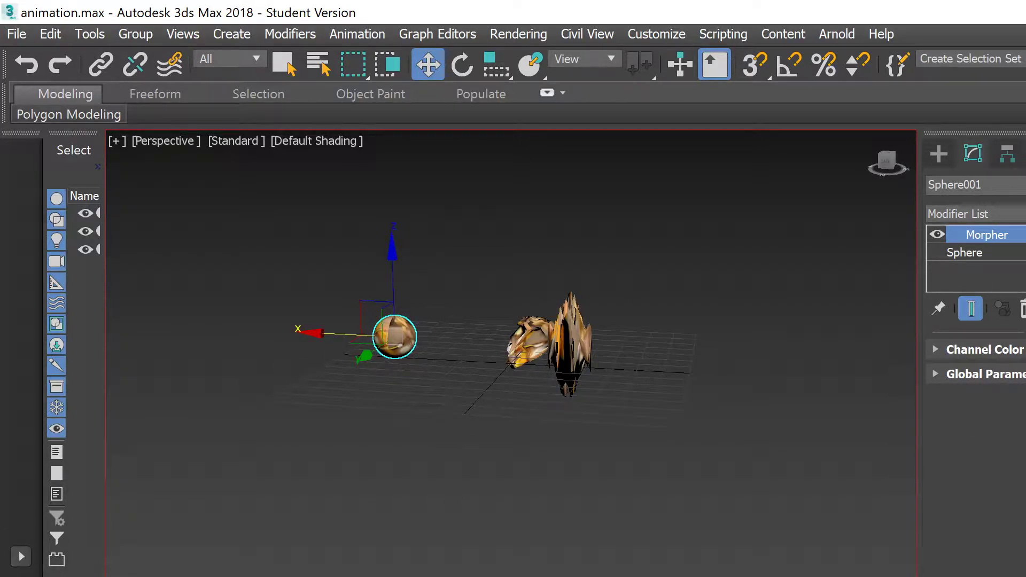
pyautogui.press('/')
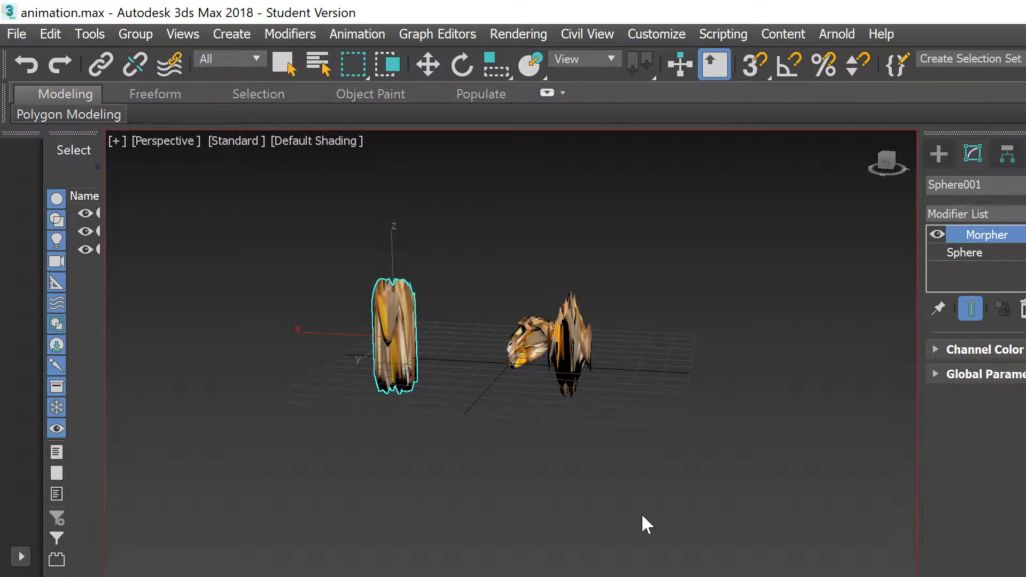
pyautogui.press('/')
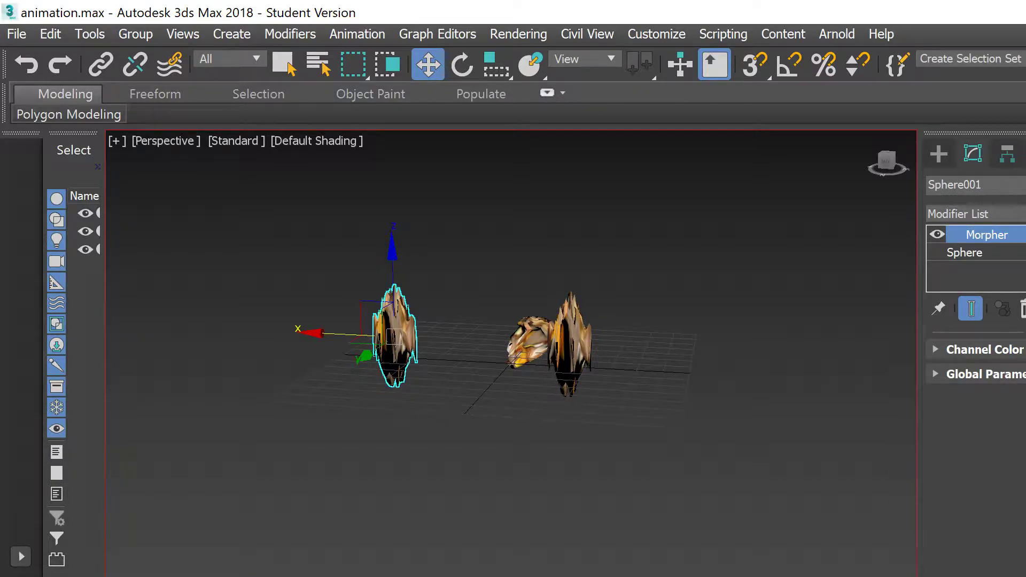
pyautogui.press('/')
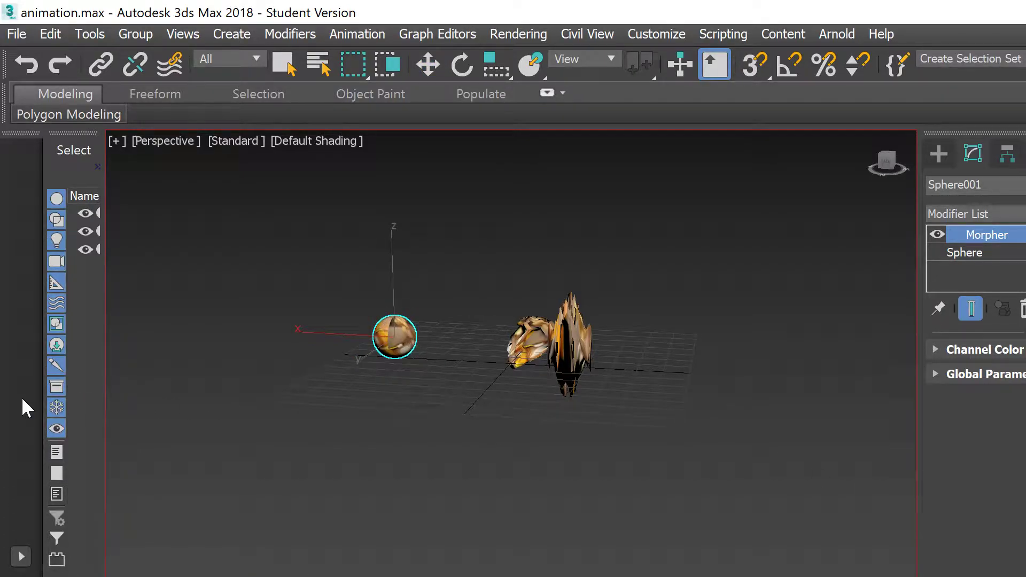
pyautogui.press('/')
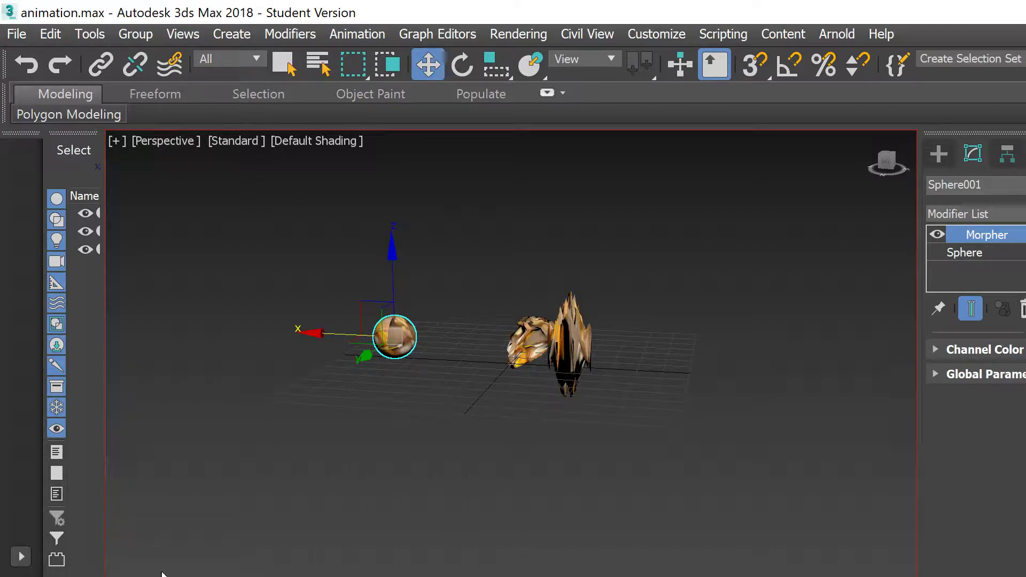
pyautogui.press('/')
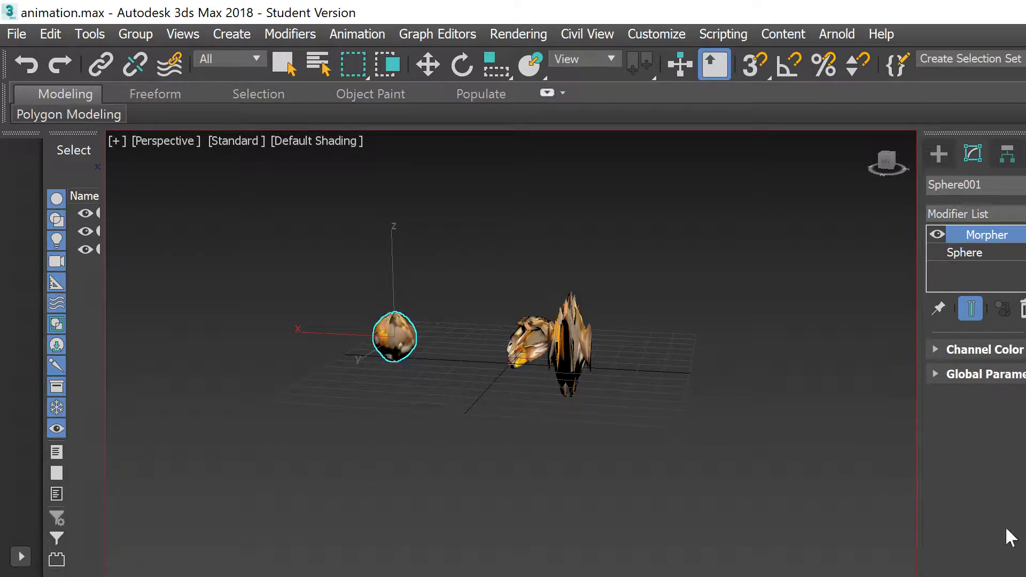
pyautogui.press('/')
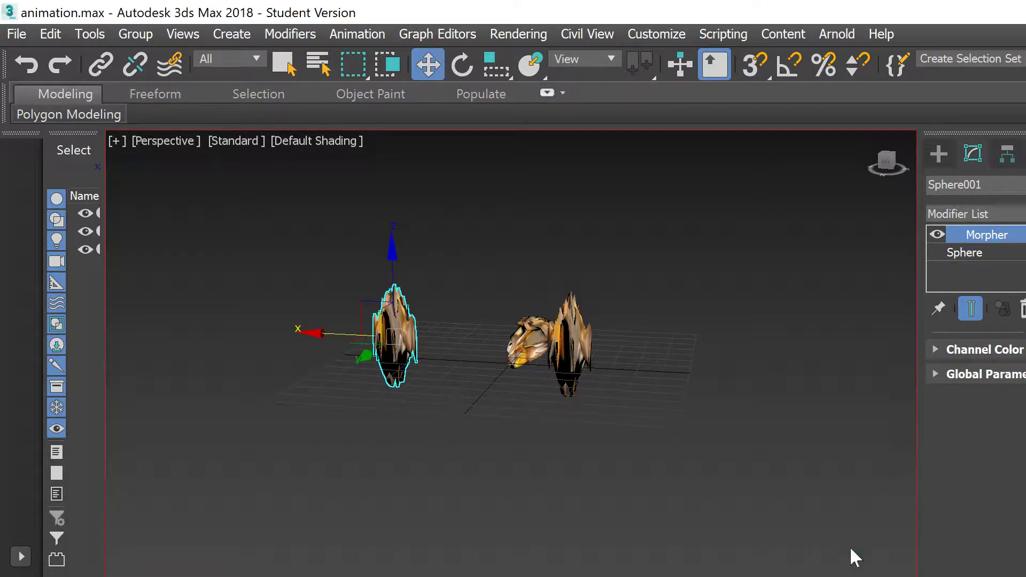
pyautogui.press('/')
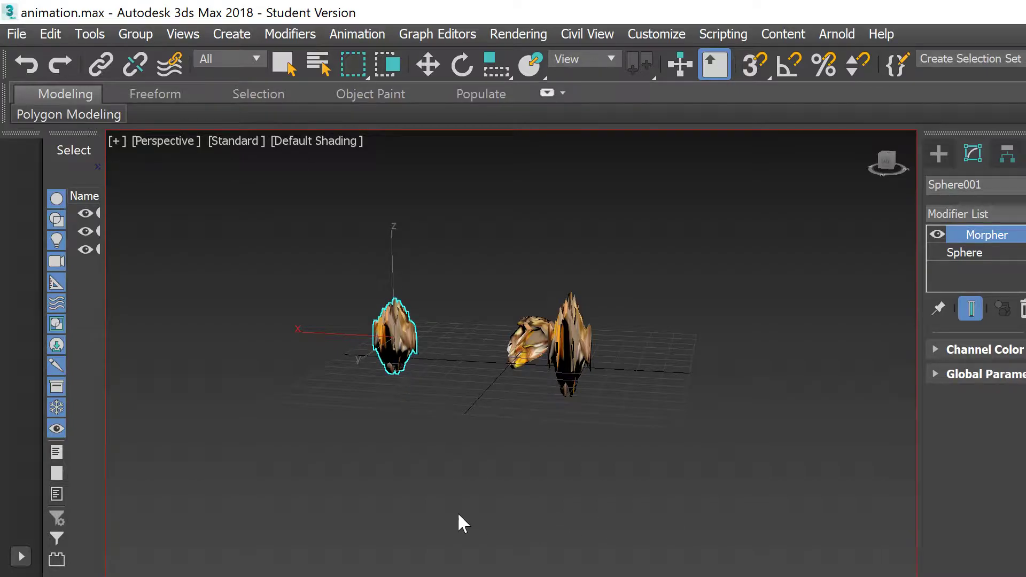
pyautogui.press('/')
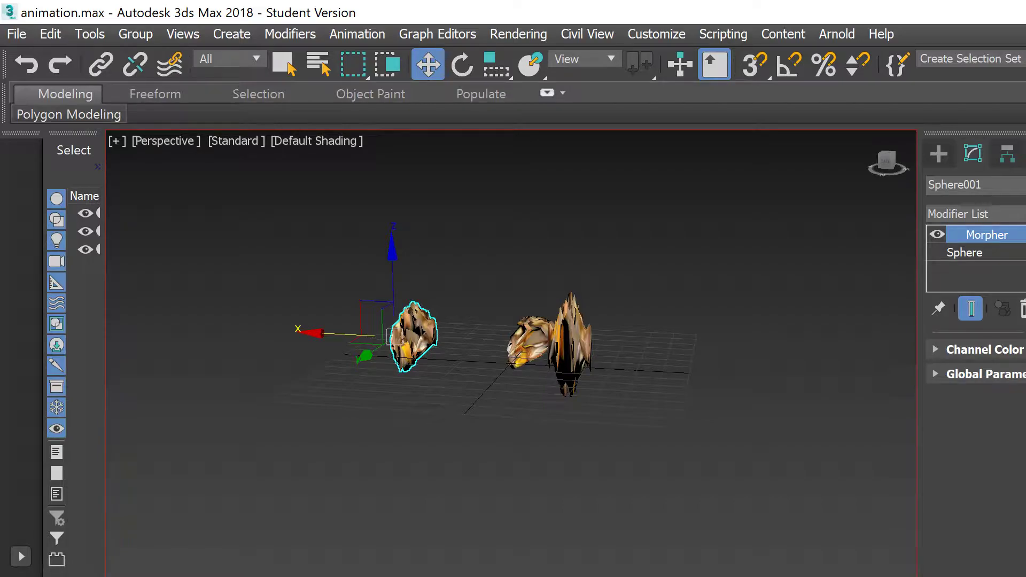
pyautogui.press('/')
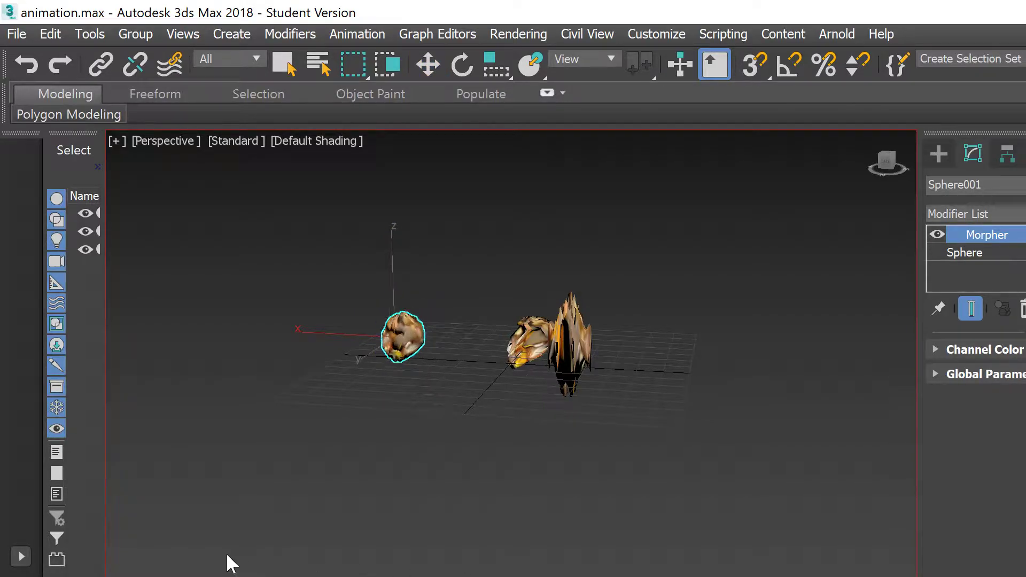
pyautogui.press('/')
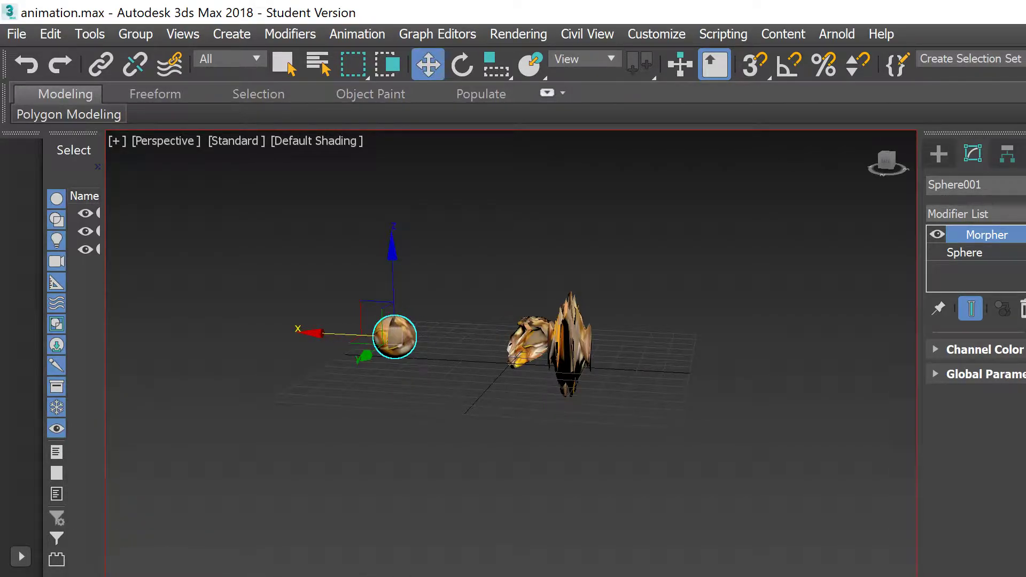
pyautogui.click(692, 427)
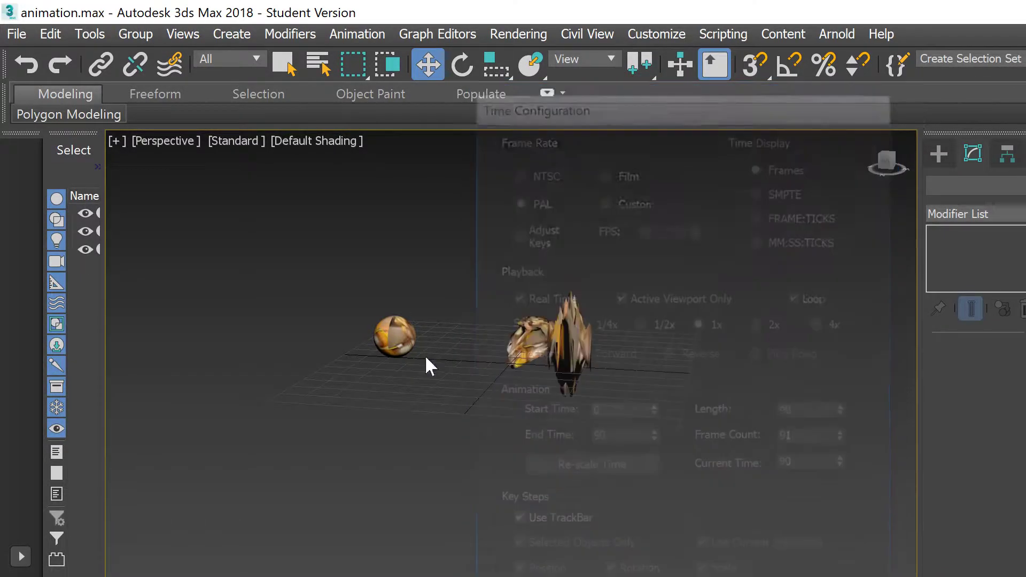
# Step: Hide the Noise and Wave spheres with their Scene Explorer eye icons, then deselect
pyautogui.moveTo(343, 259); pyautogui.dragTo(449, 362)
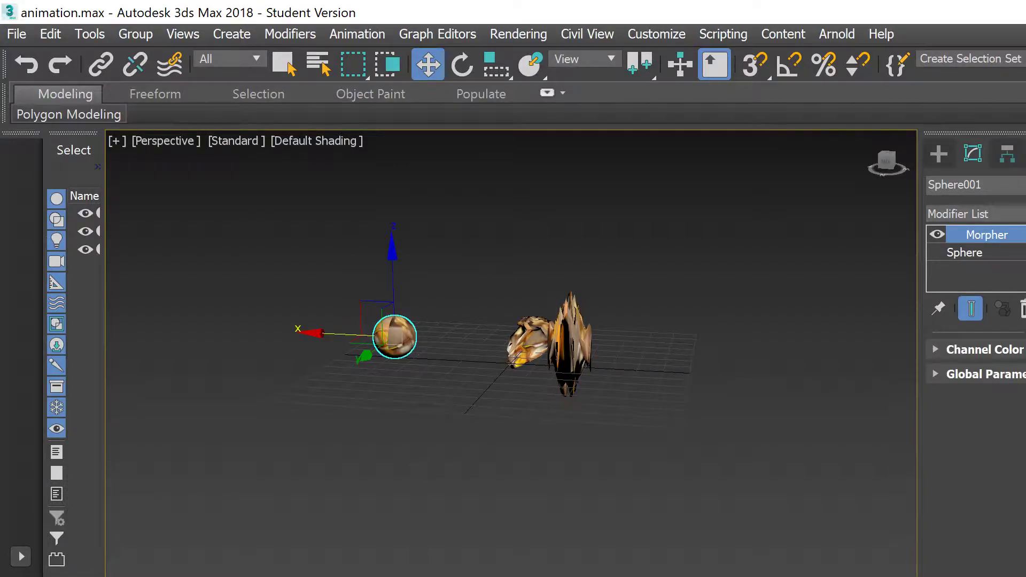
pyautogui.press('w')
pyautogui.moveTo(460, 208); pyautogui.dragTo(728, 508)
pyautogui.moveTo(101, 307); pyautogui.dragTo(212, 299)
pyautogui.click(133, 235)
pyautogui.click(476, 474)
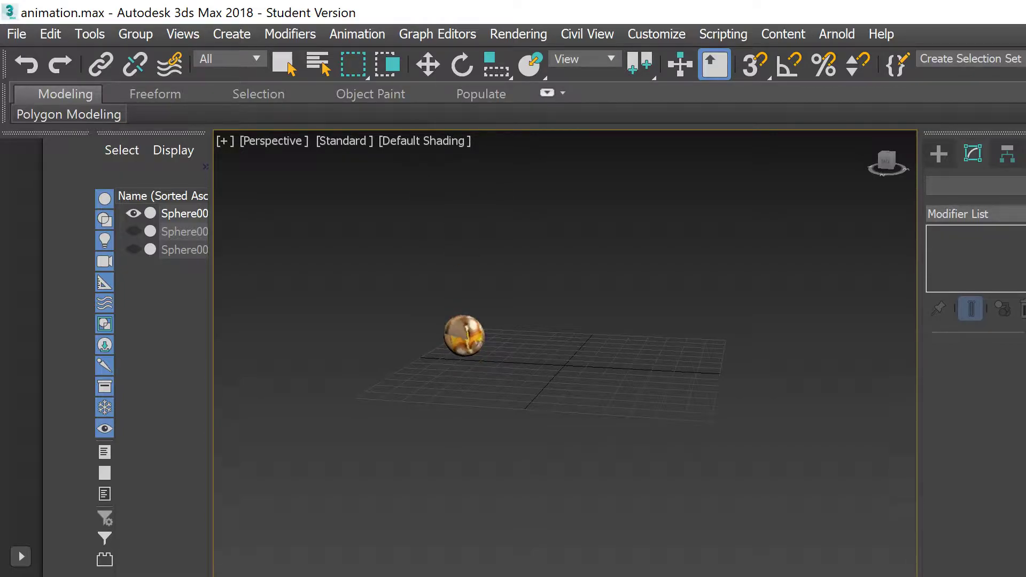
pyautogui.press('Escape')
pyautogui.click(184, 214)
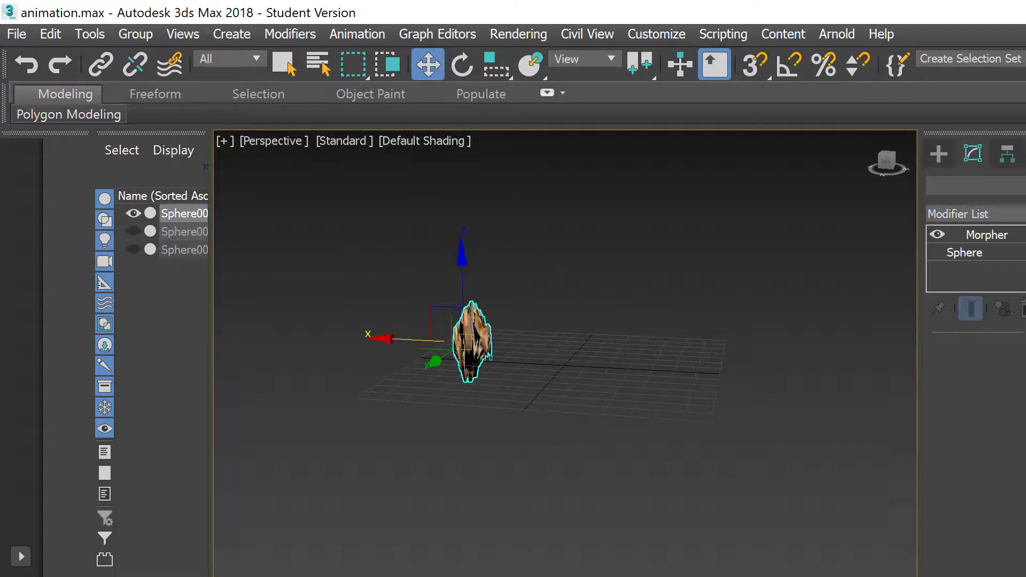
pyautogui.press('/')
pyautogui.press('Escape')
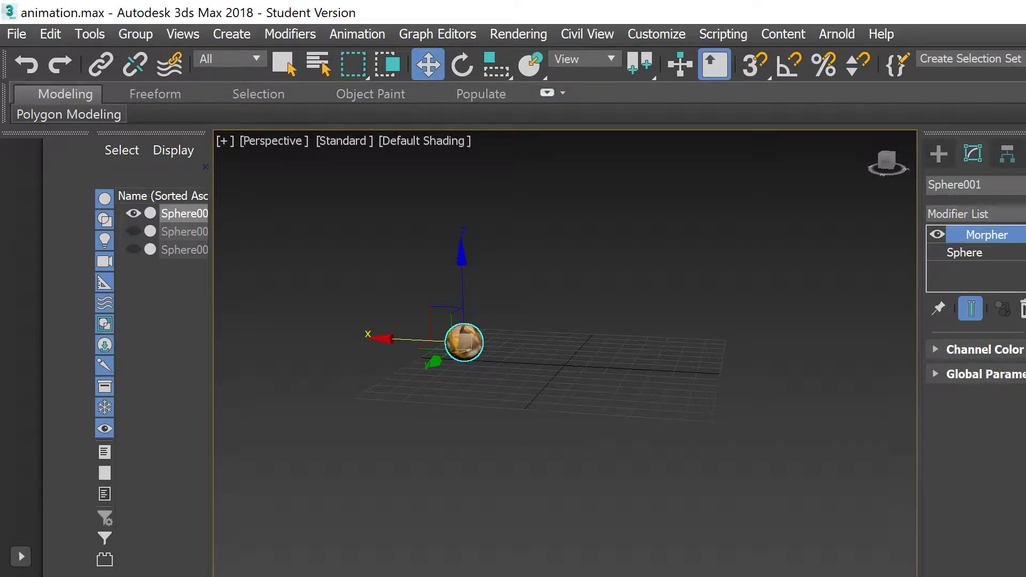
# Step: Select the sphere and export it via File > Export into the ball Animation folder
pyautogui.click(556, 371)
pyautogui.moveTo(579, 366); pyautogui.dragTo(313, 161)
pyautogui.click(17, 34)
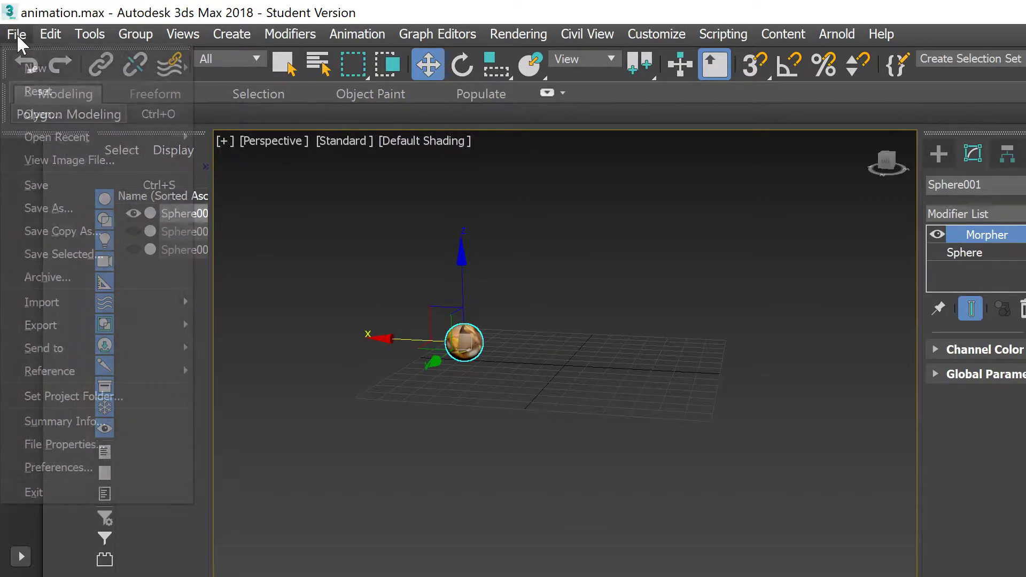
pyautogui.moveTo(32, 326)
pyautogui.click(230, 344)
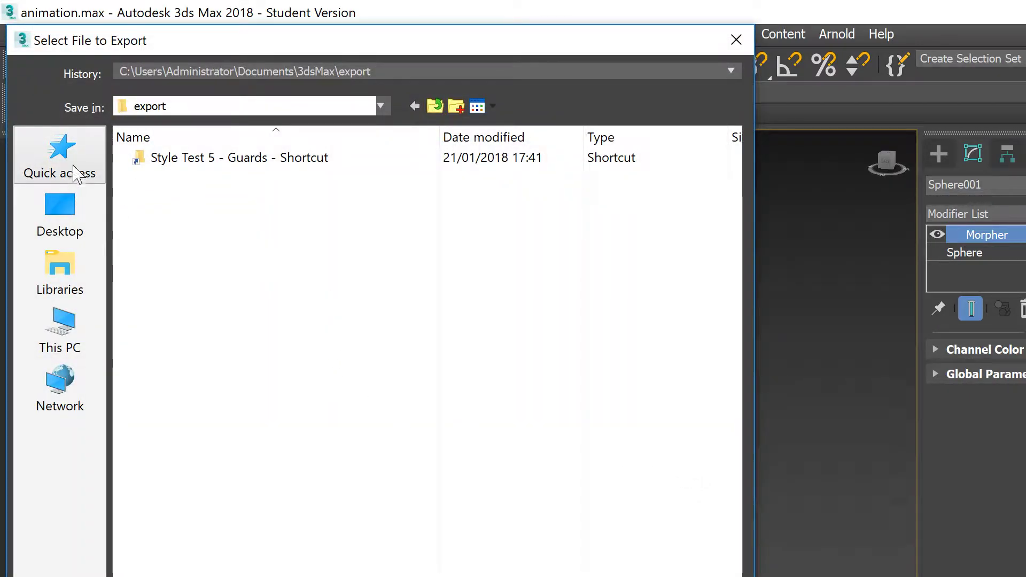
pyautogui.click(75, 168)
pyautogui.doubleClick(270, 394)
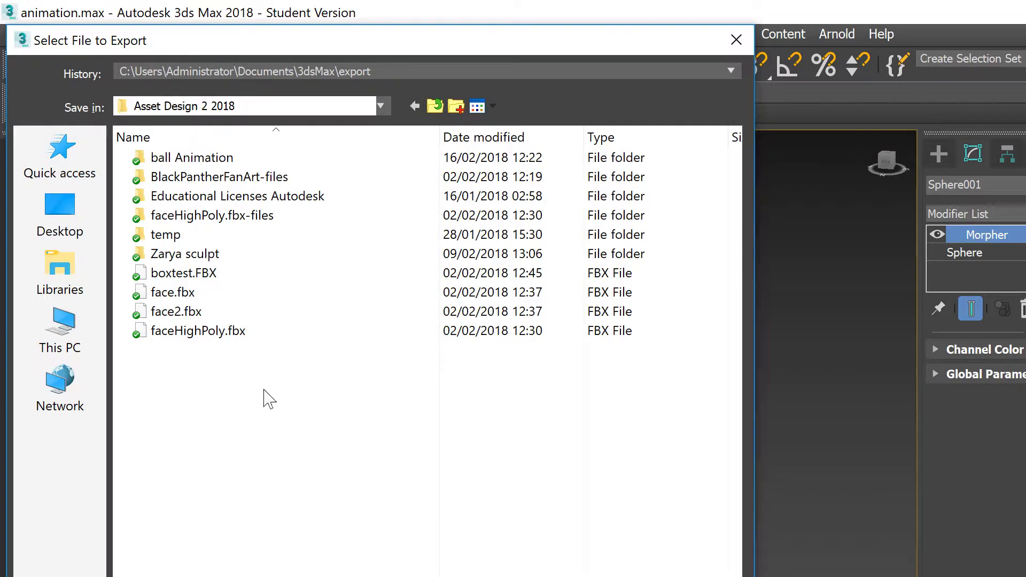
pyautogui.doubleClick(235, 157)
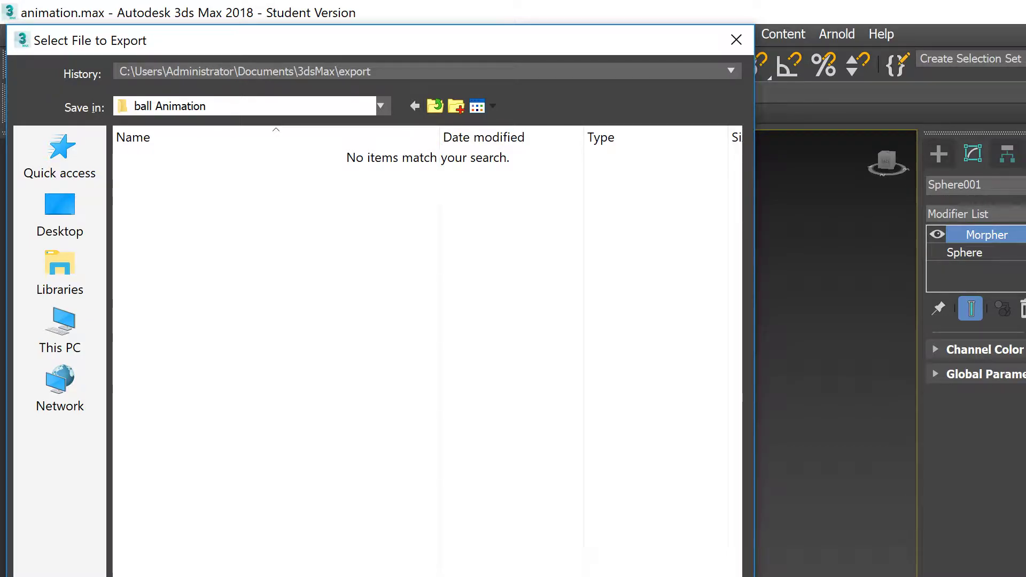
# Step: Confirm the file name and keep Animation checked in the FBX Export options
pyautogui.press('Return')
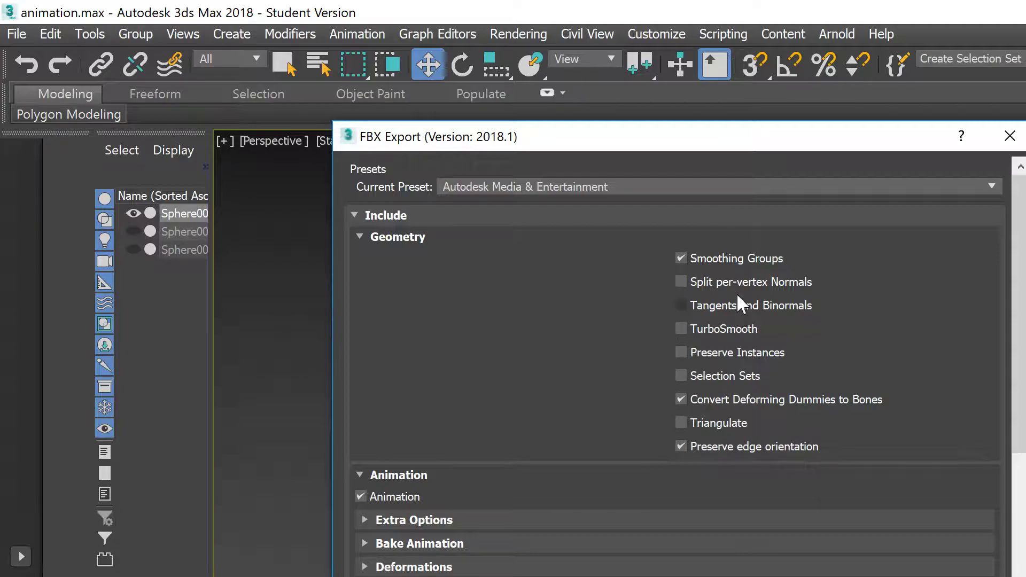
pyautogui.click(429, 240)
pyautogui.click(360, 281)
pyautogui.click(361, 281)
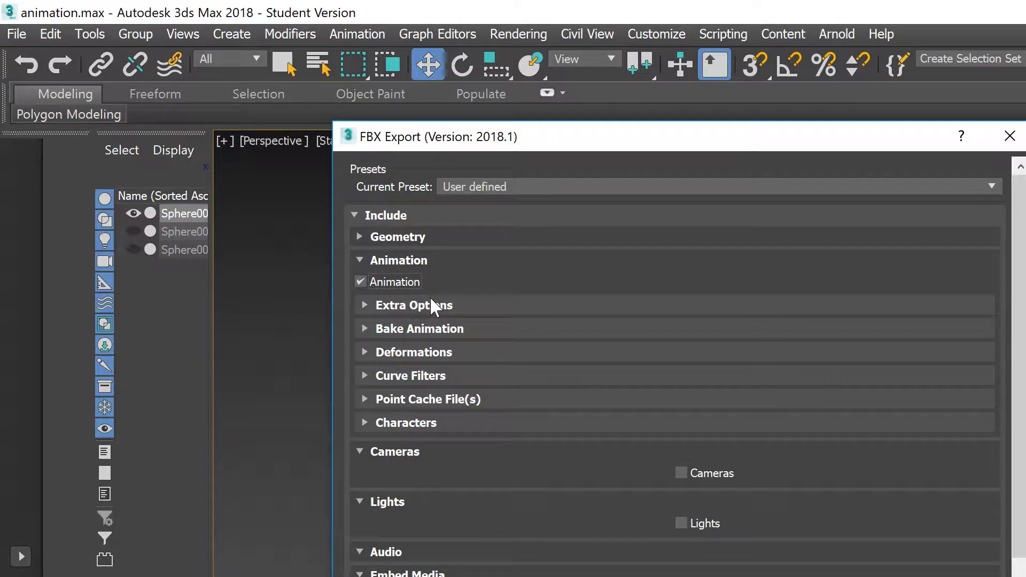
pyautogui.scroll(-2, 441, 351)
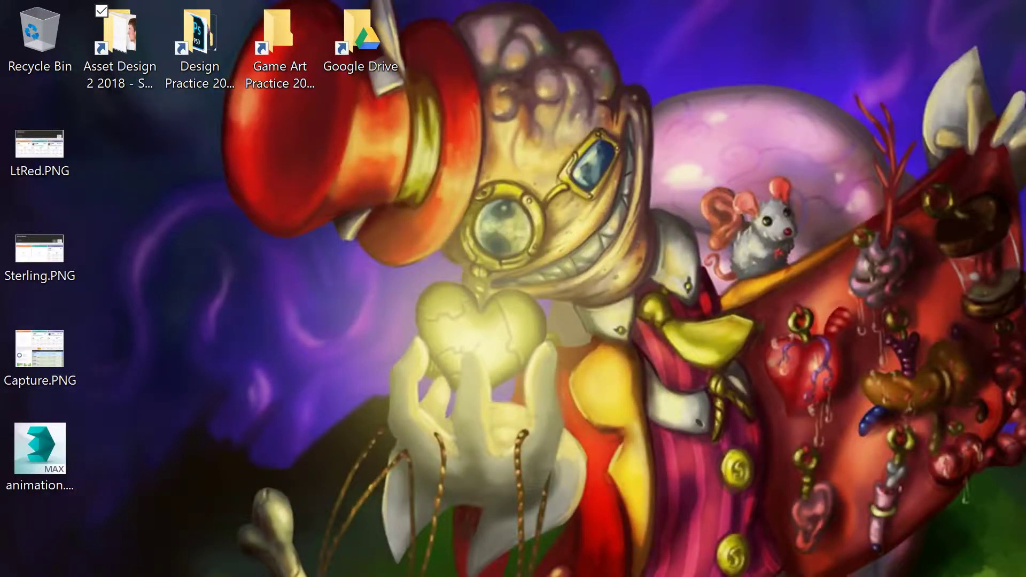
# Step: Search 'uni' from the Start menu and launch Unity Hub
pyautogui.press('super')
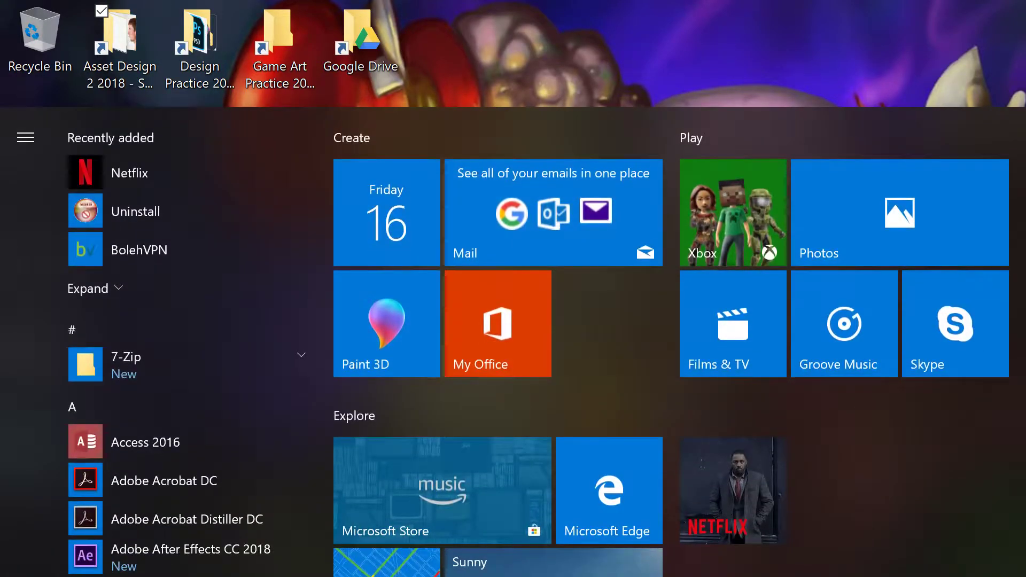
pyautogui.write('uni')
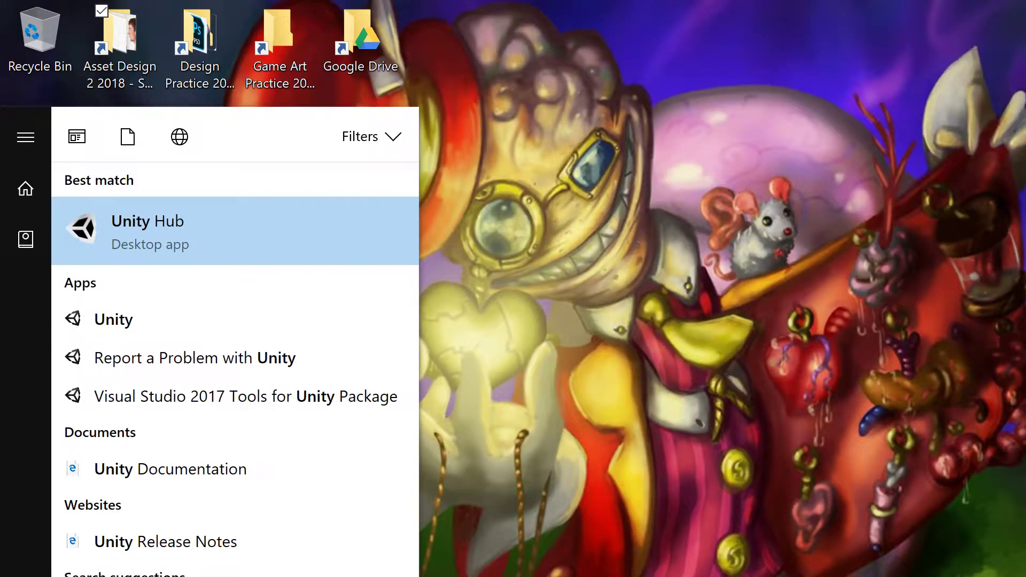
pyautogui.press('Return')
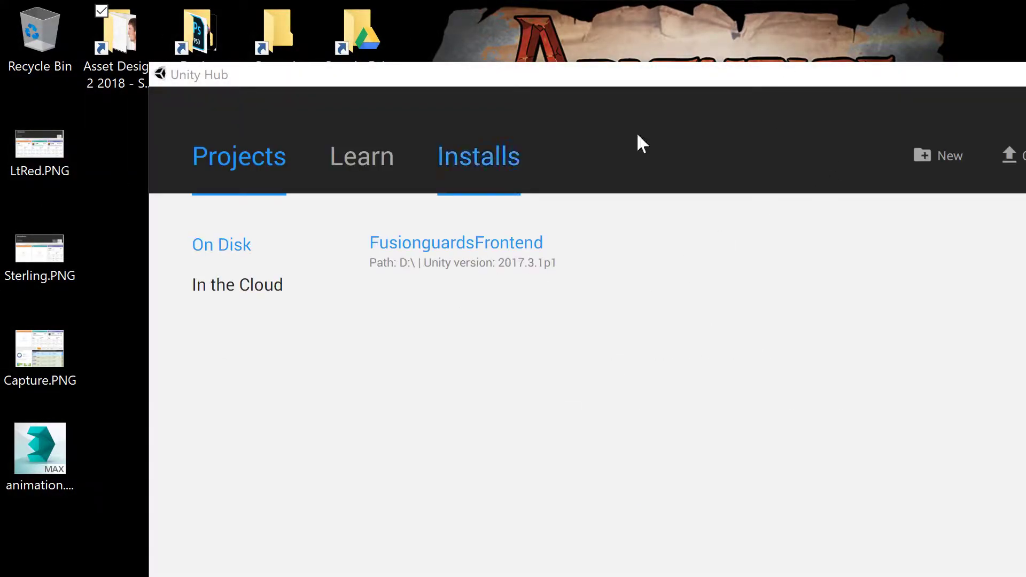
# Step: Open In the Cloud and sign in with the Unity ID e-mail and account password
pyautogui.click(222, 287)
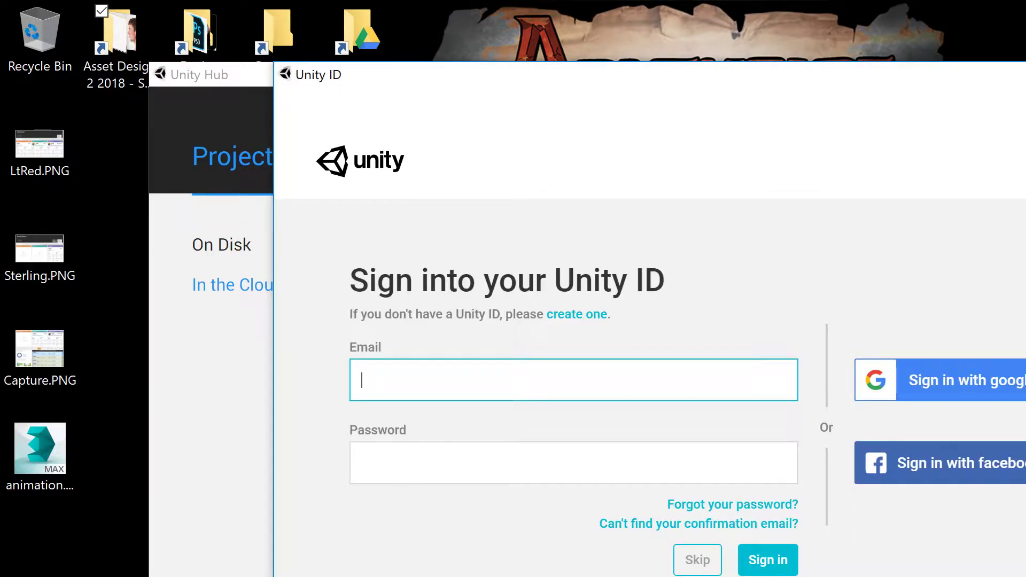
pyautogui.press('Tab')
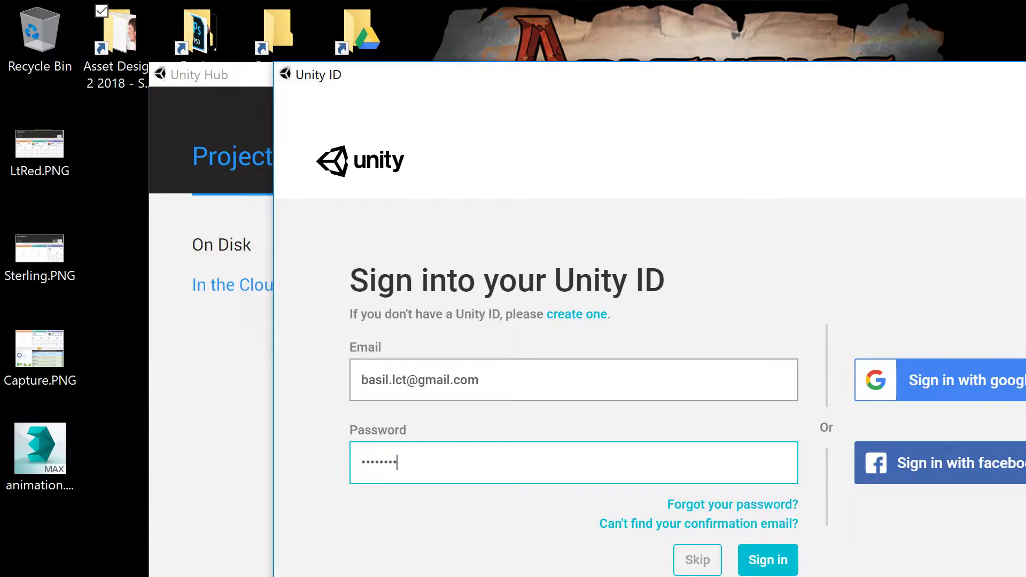
pyautogui.press('Return')
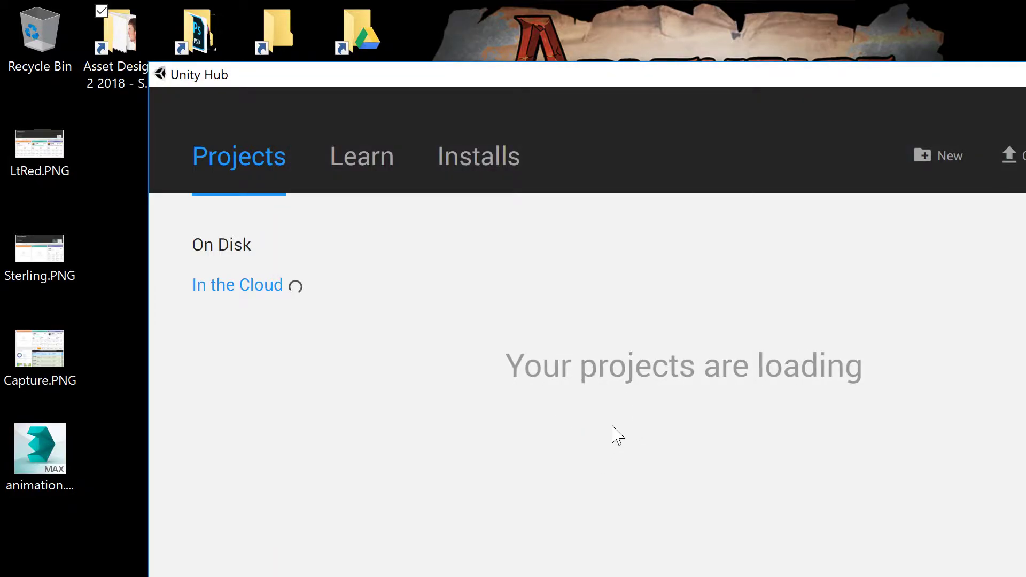
# Step: Create a new 3D project named 'Test' from the On Disk projects list
pyautogui.click(221, 246)
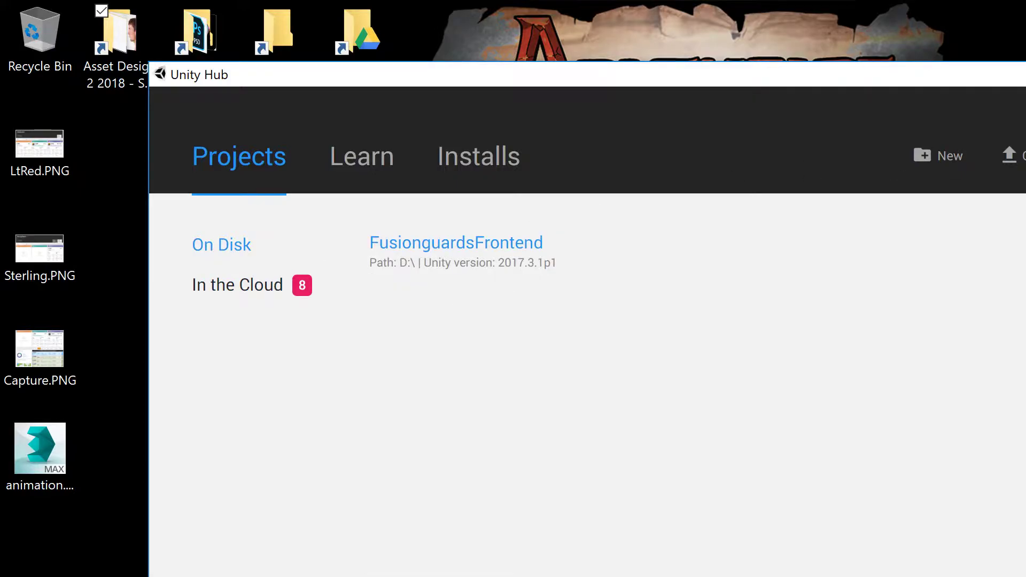
pyautogui.click(924, 157)
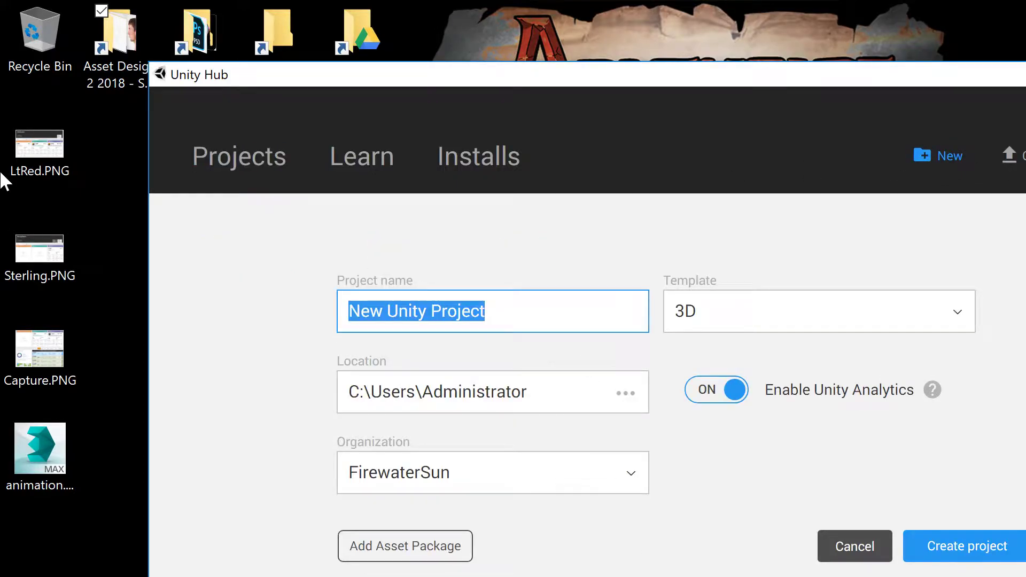
pyautogui.write('Test')
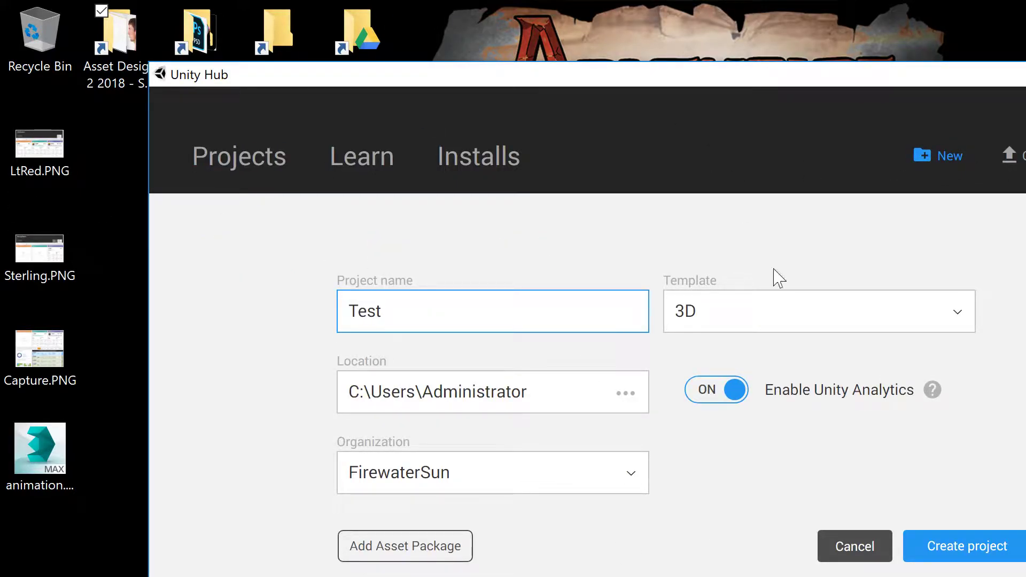
pyautogui.click(979, 560)
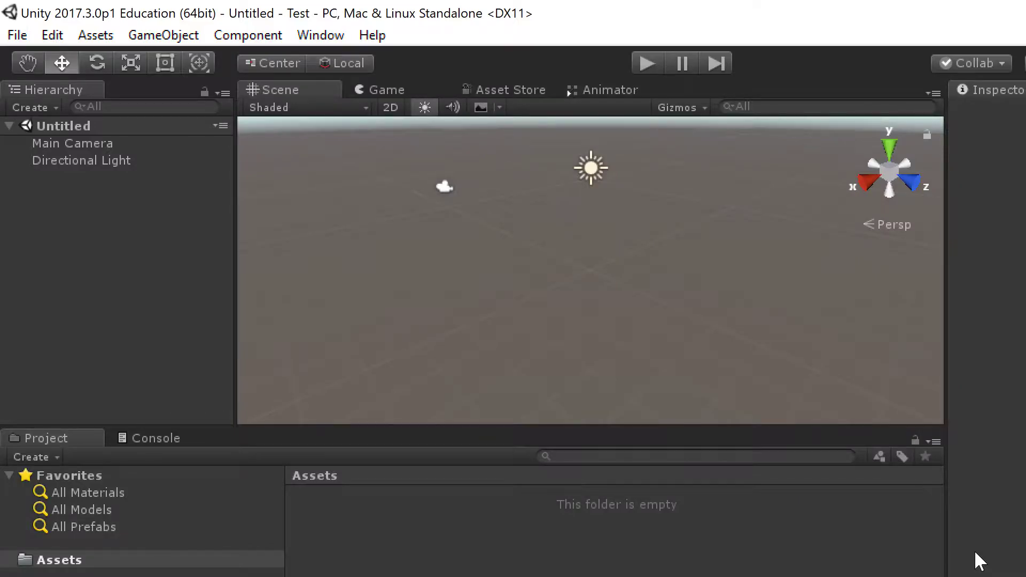
# Step: Import ballAnim.FBX from Desktop > Asset Design 2 2018 > ball Animation into Assets
pyautogui.rightClick(657, 516)
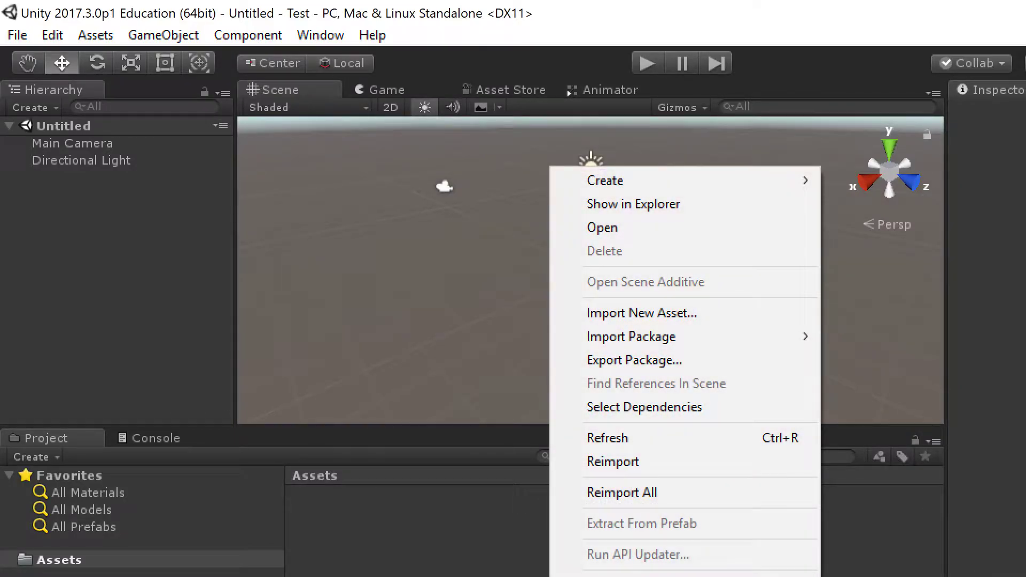
pyautogui.click(780, 316)
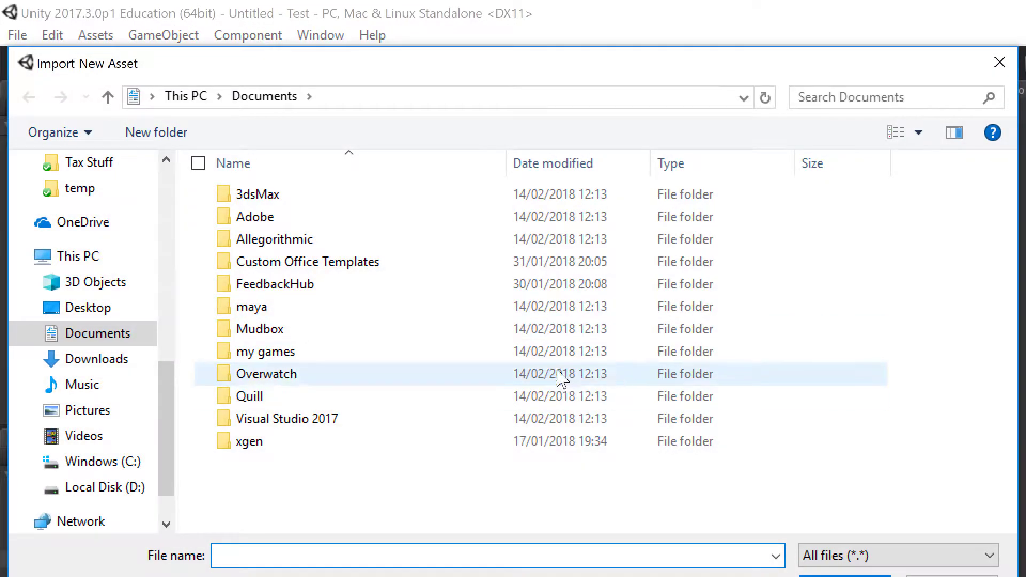
pyautogui.scroll(7, 111, 251)
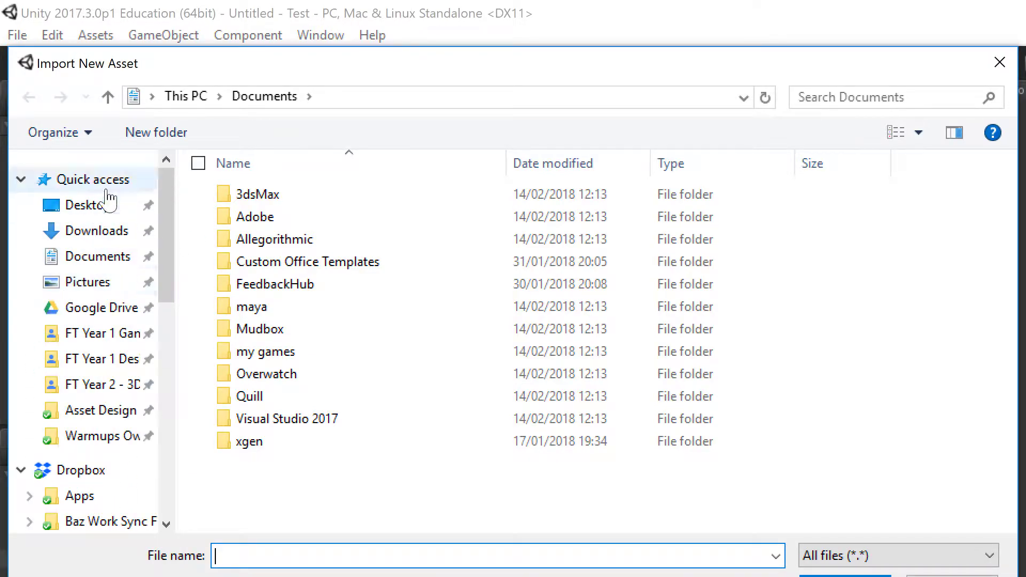
pyautogui.click(100, 211)
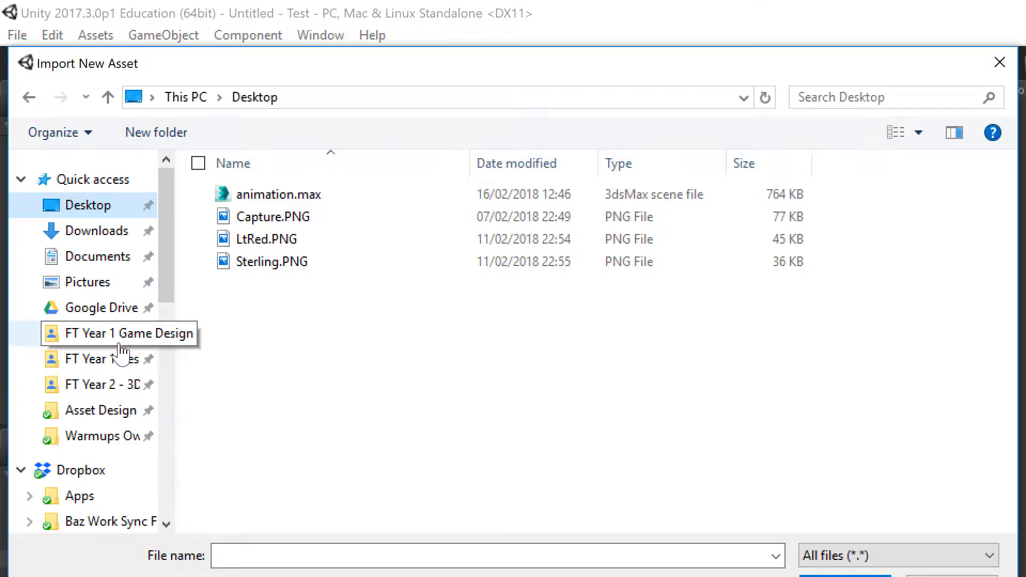
pyautogui.click(100, 411)
pyautogui.click(307, 203)
pyautogui.doubleClick(307, 205)
pyautogui.click(268, 259)
pyautogui.doubleClick(268, 259)
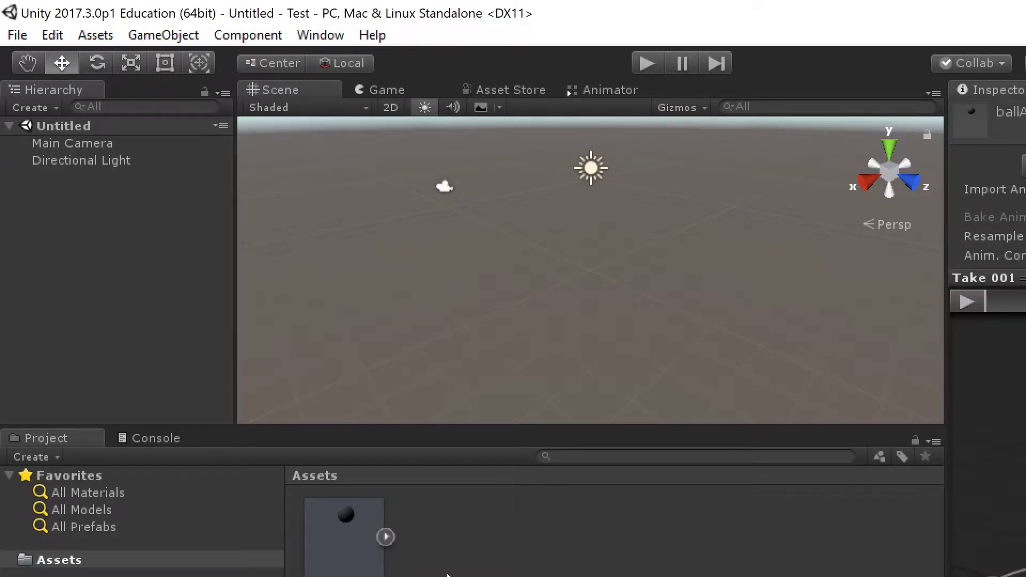
# Step: Import the download.jpg face image as well, then select the ballAnim model asset
pyautogui.rightClick(448, 574)
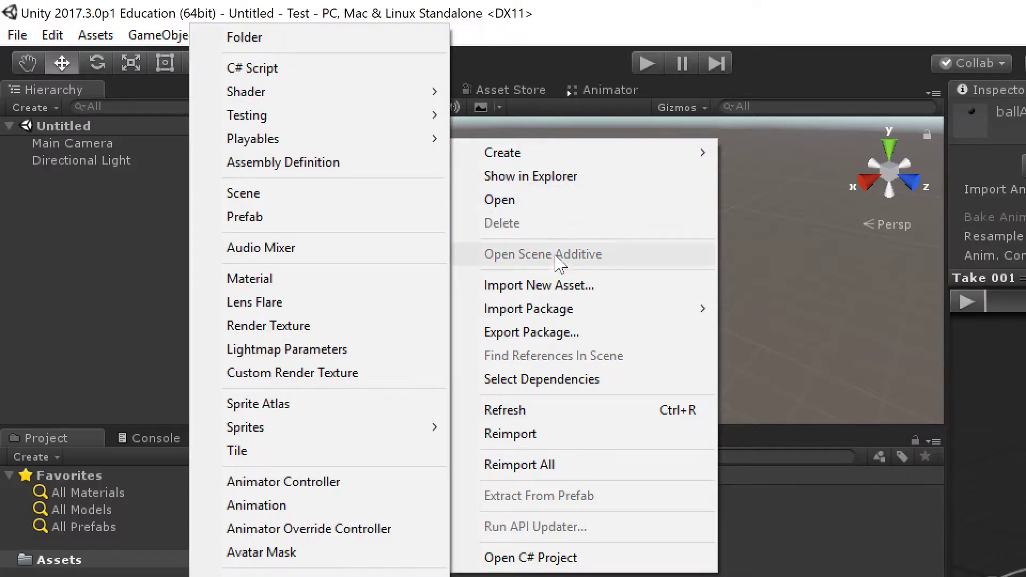
pyautogui.click(559, 285)
pyautogui.click(366, 208)
pyautogui.press('Return')
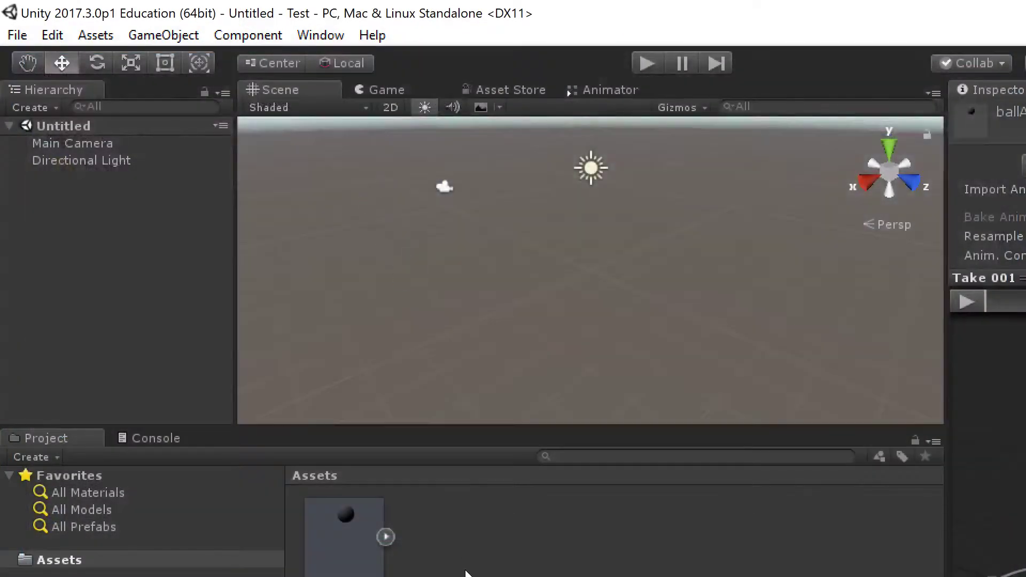
pyautogui.click(342, 533)
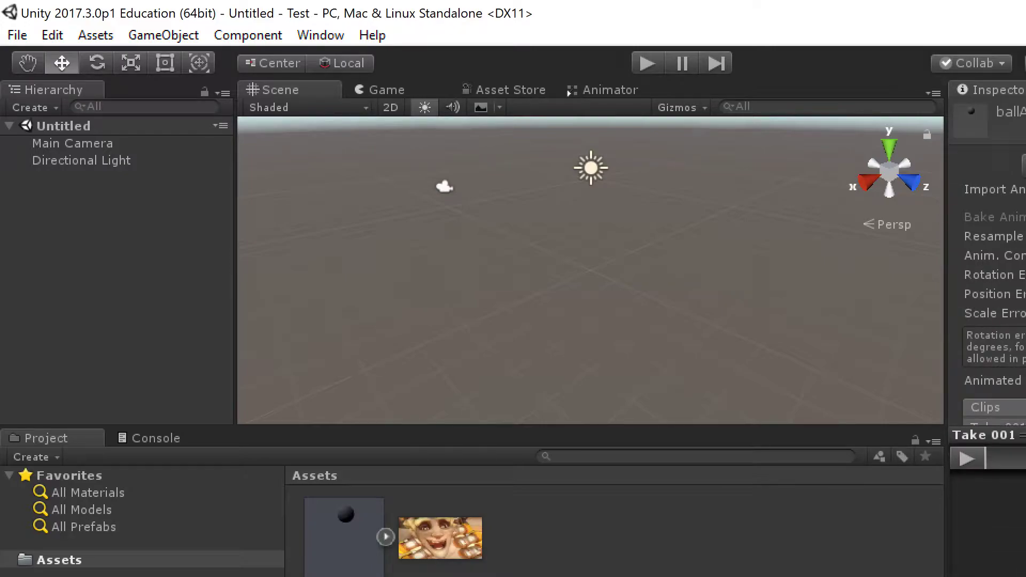
pyautogui.click(475, 529)
pyautogui.click(347, 541)
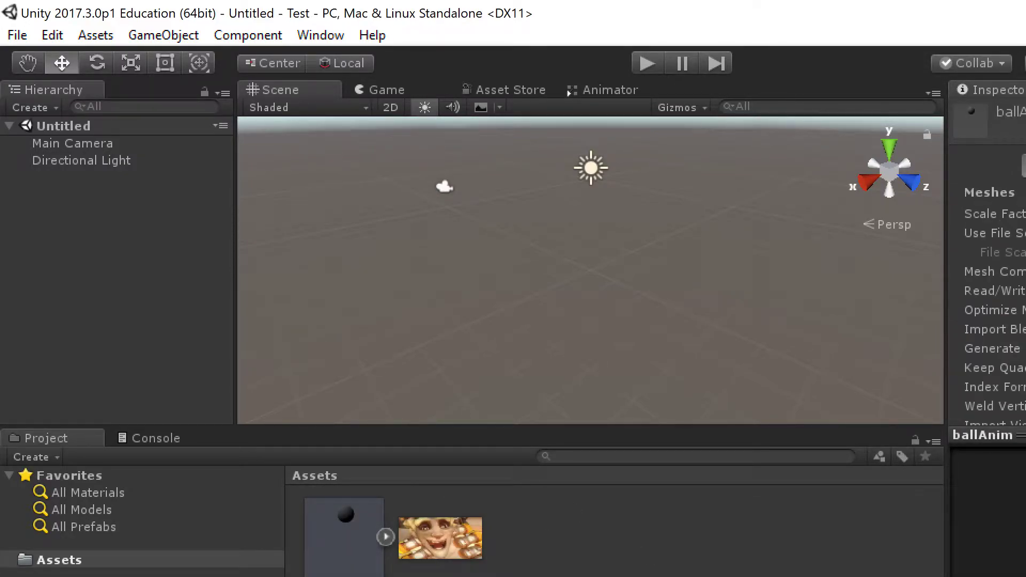
# Step: Drag ballAnim into the scene and preview its Take 001 clip in the Animations tab
pyautogui.moveTo(362, 515); pyautogui.dragTo(514, 289)
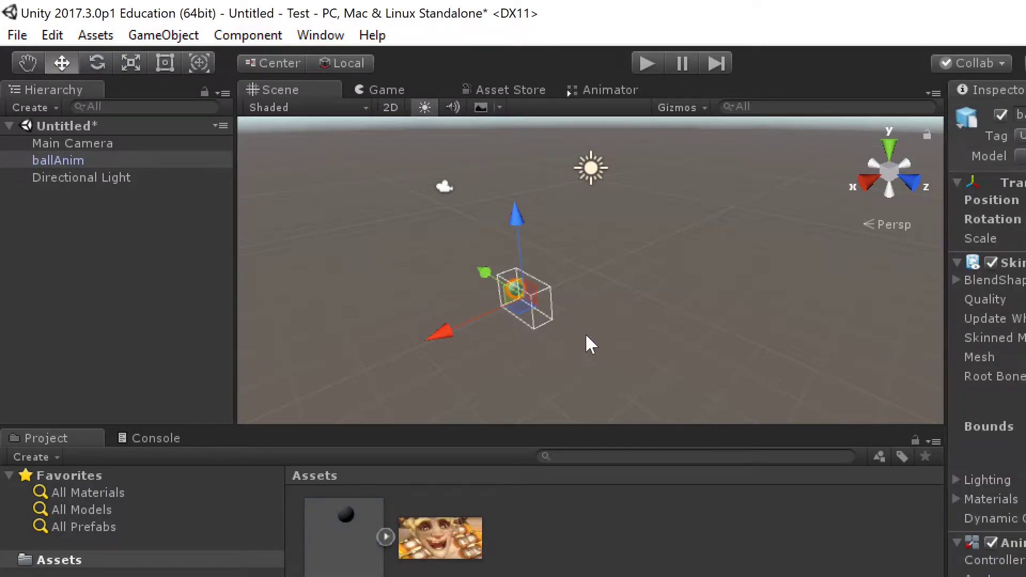
pyautogui.click(585, 340)
pyautogui.click(344, 532)
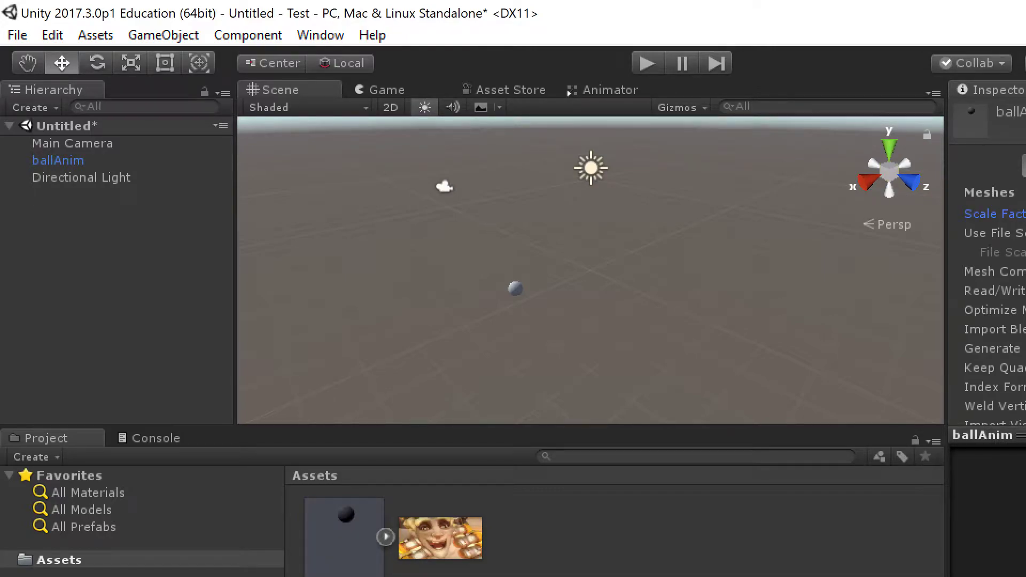
pyautogui.scroll(-10, 987, 268)
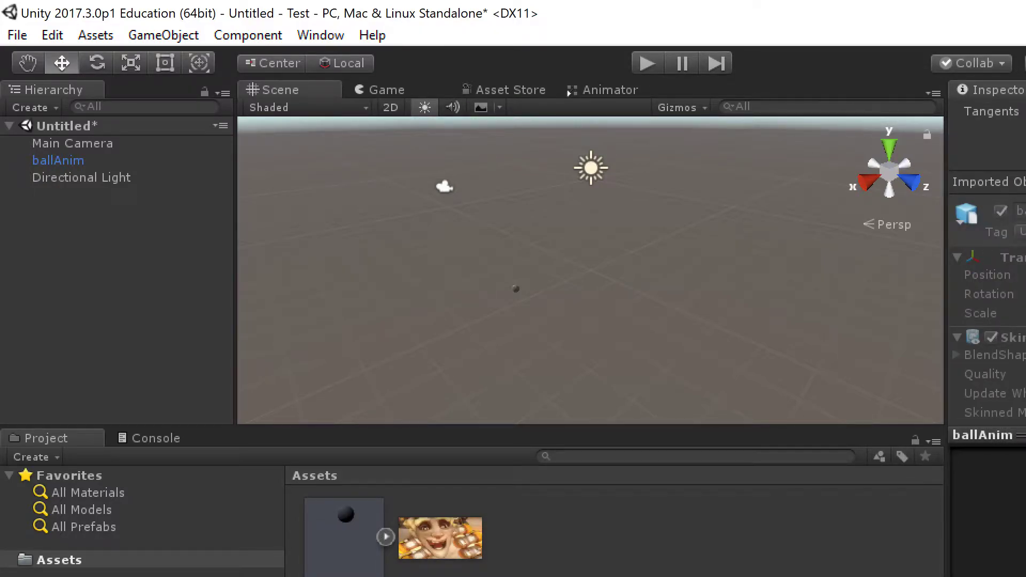
pyautogui.scroll(10, 988, 267)
pyautogui.click(1025, 166)
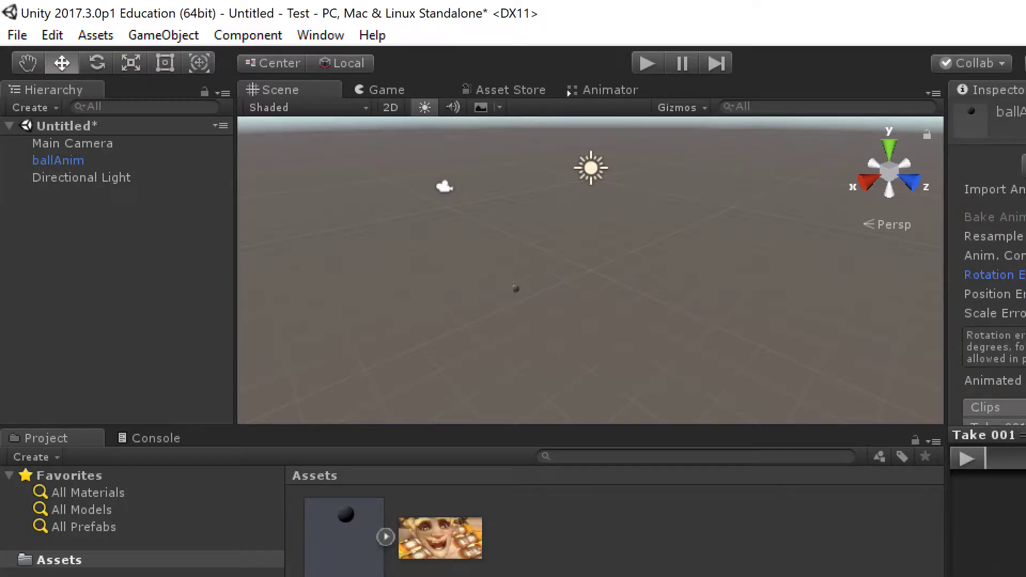
pyautogui.scroll(-5, 987, 267)
pyautogui.click(968, 451)
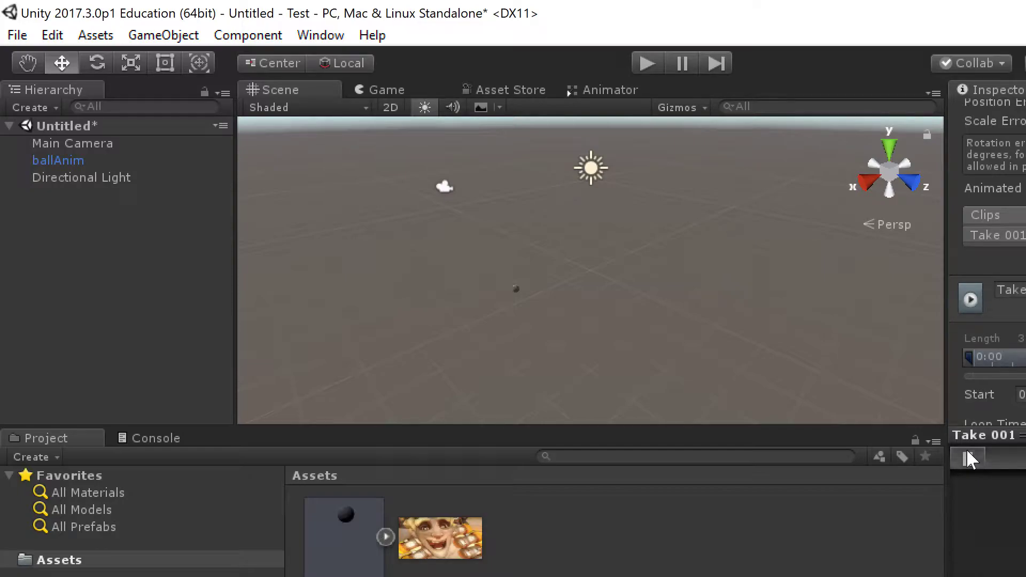
pyautogui.scroll(5, 987, 267)
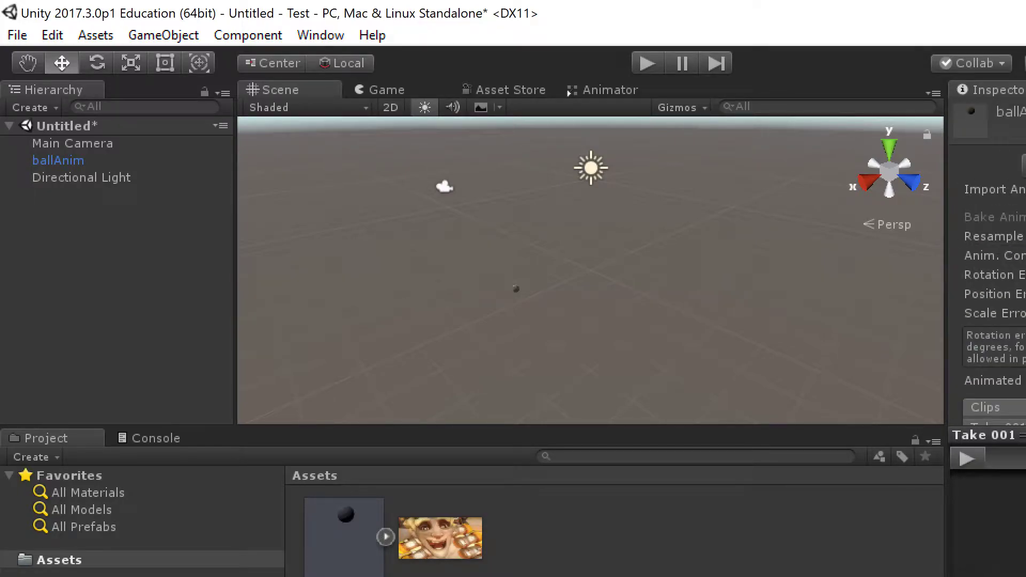
pyautogui.scroll(-5, 987, 267)
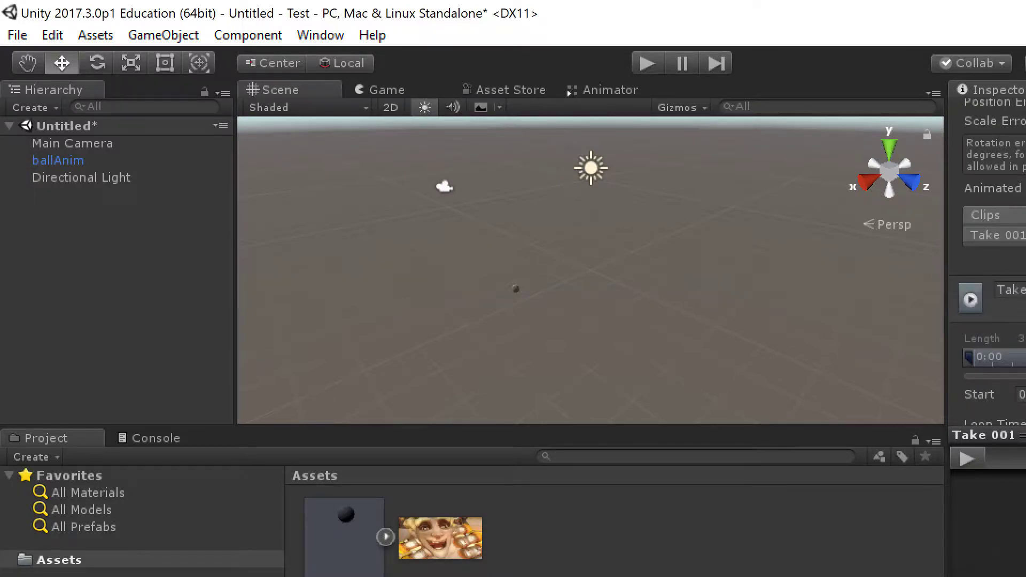
# Step: Rename Take 001 to 'bounce', enter 30 for its frame value, and preview it
pyautogui.click(998, 235)
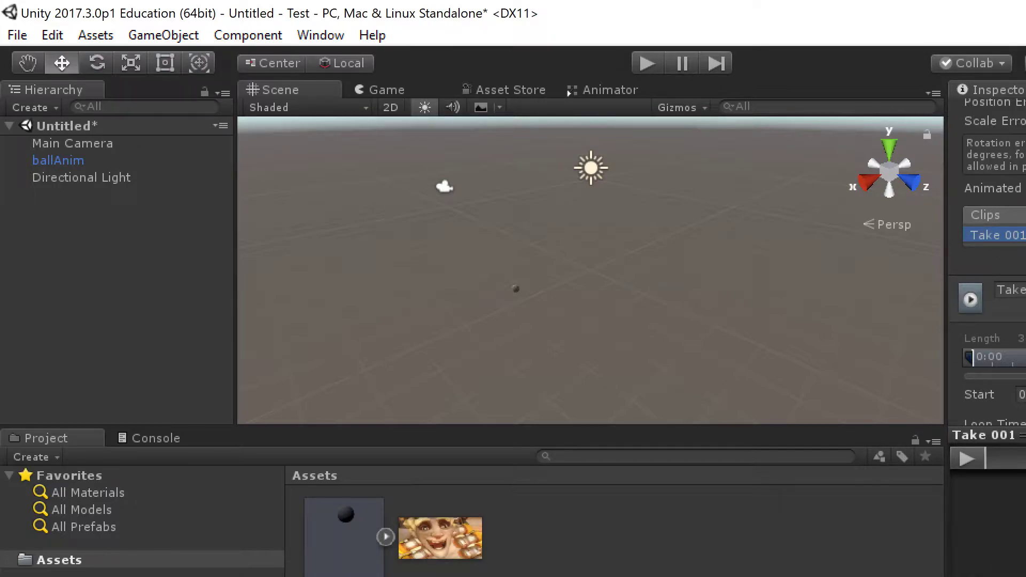
pyautogui.moveTo(1022, 290); pyautogui.dragTo(520, 210)
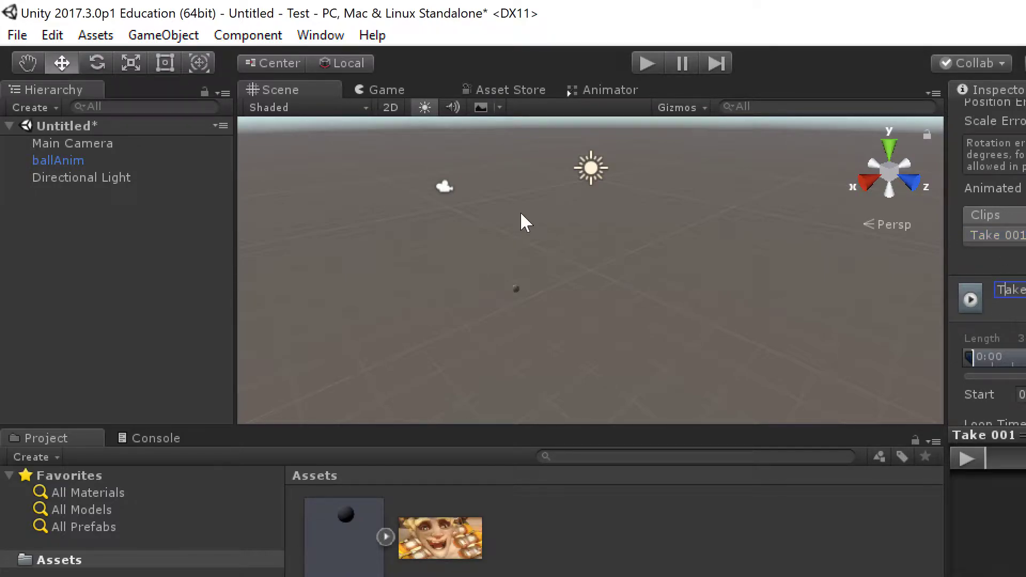
pyautogui.write('bounce')
pyautogui.press('Return')
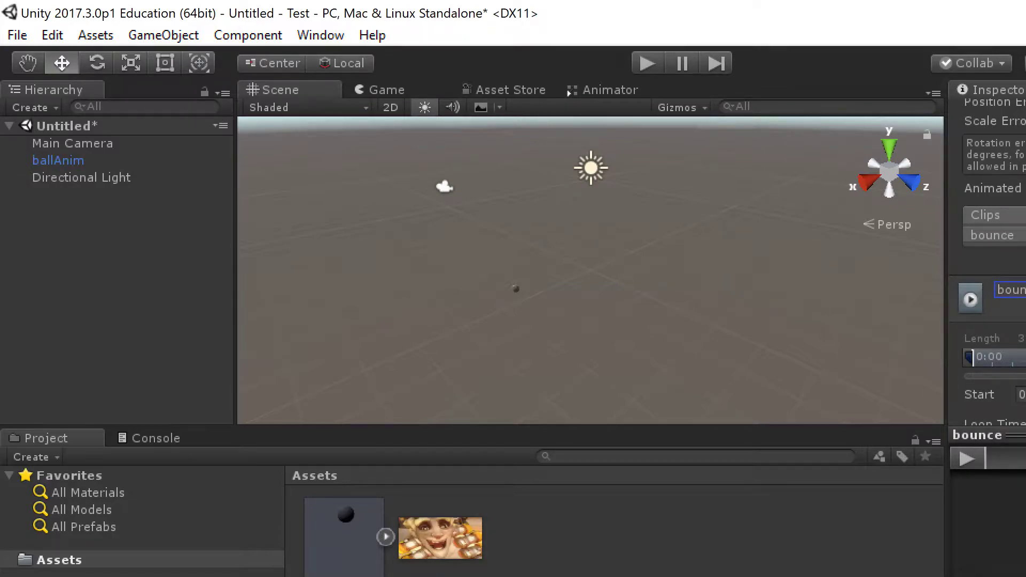
pyautogui.write('30')
pyautogui.scroll(-3, 988, 268)
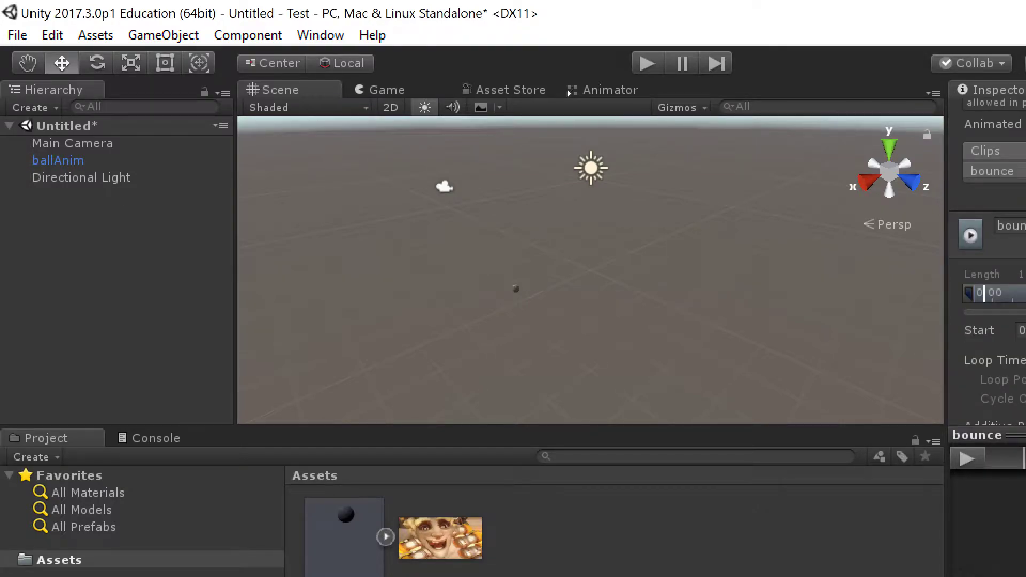
pyautogui.scroll(-6, 987, 267)
pyautogui.click(977, 457)
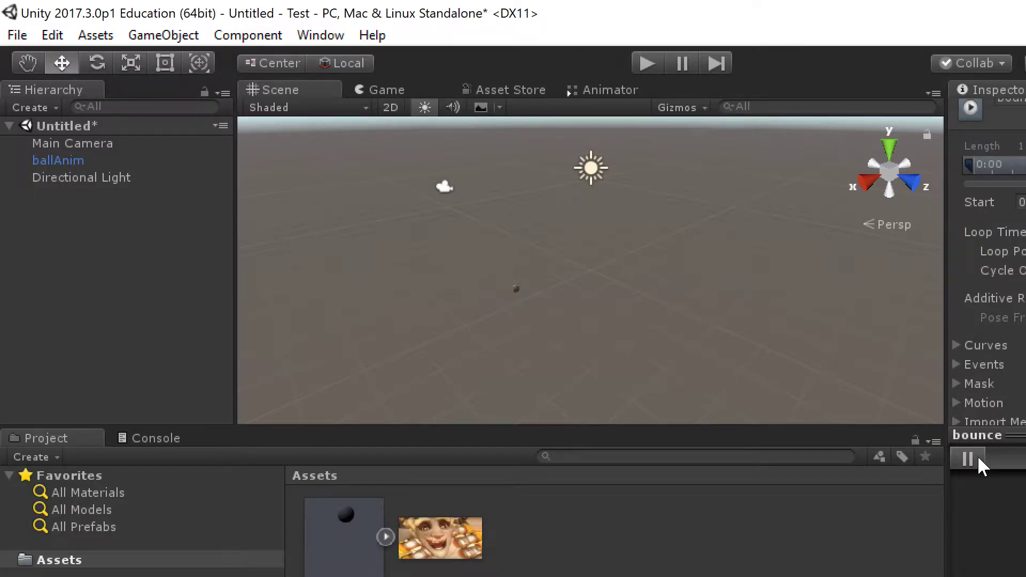
pyautogui.click(976, 457)
pyautogui.scroll(6, 988, 268)
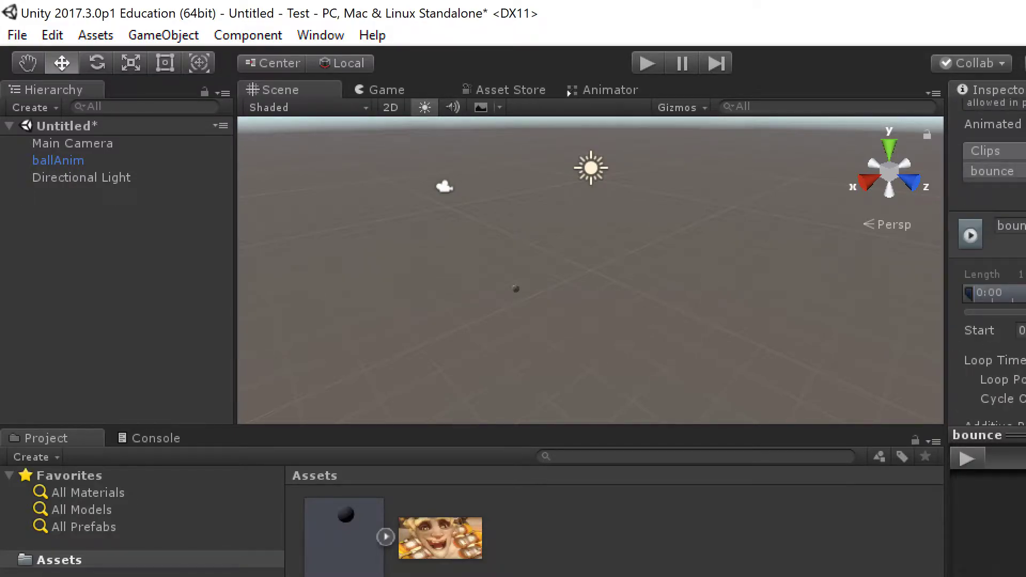
# Step: Add a clip named 'rolling' starting at frame 30 and preview it
pyautogui.click(1025, 188)
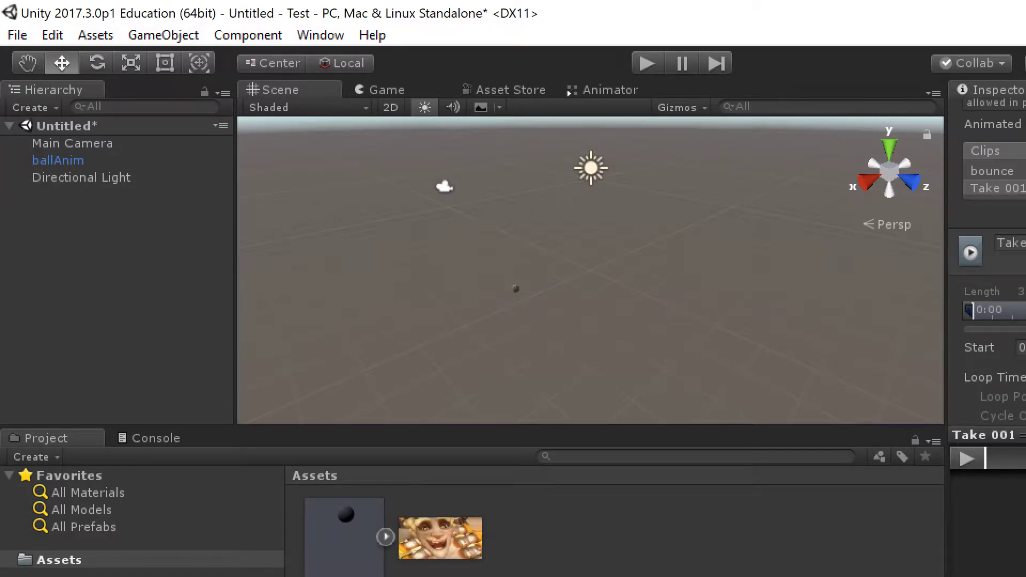
pyautogui.click(1012, 243)
pyautogui.write('rolling')
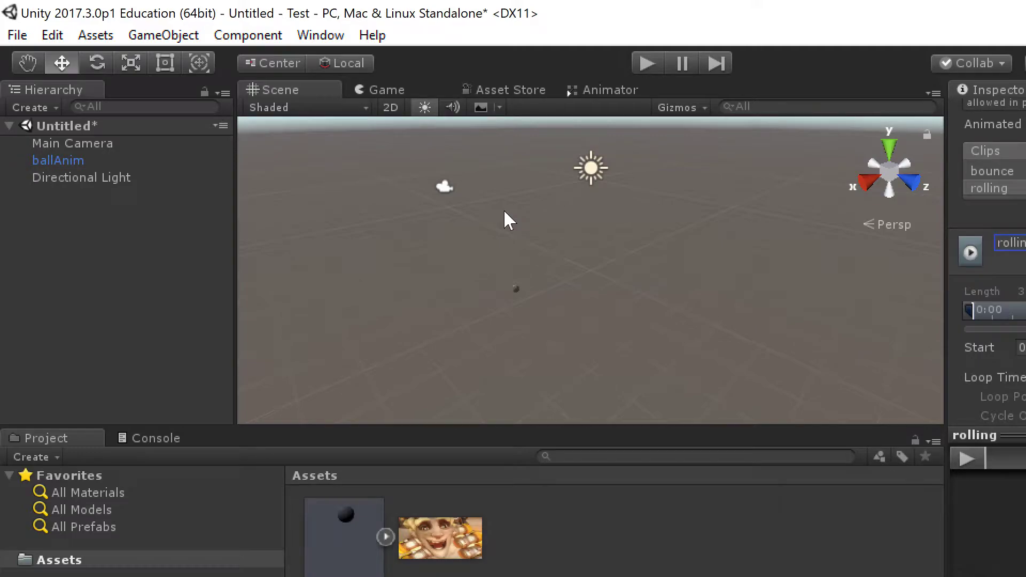
pyautogui.moveTo(1024, 348); pyautogui.dragTo(786, 281)
pyautogui.write('30')
pyautogui.press('Tab')
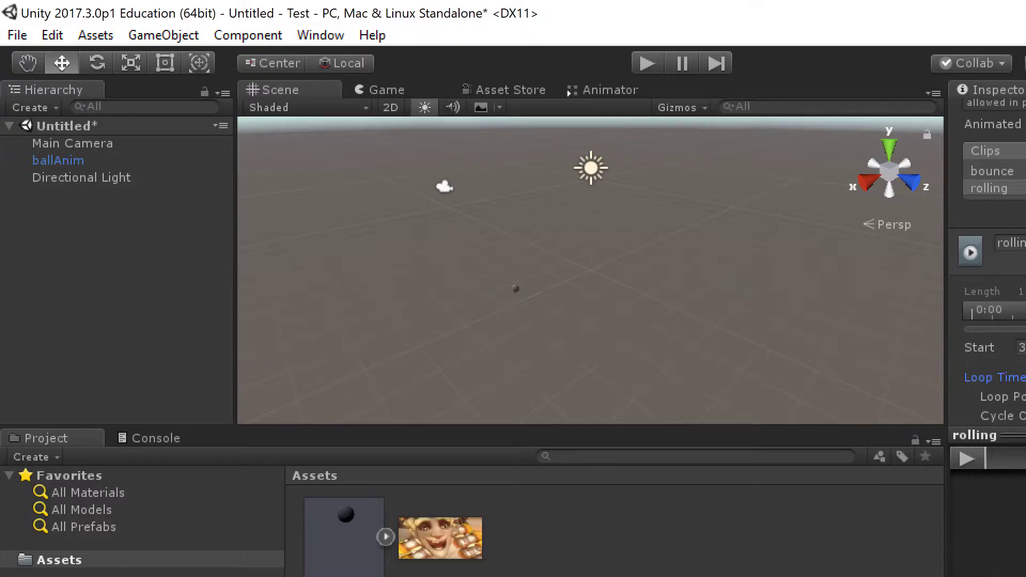
pyautogui.click(970, 452)
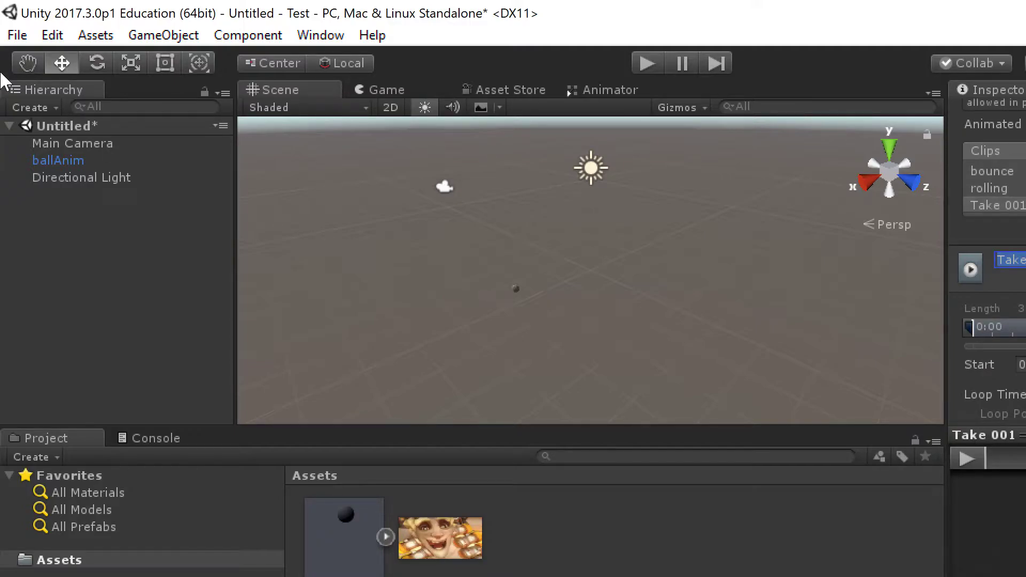
# Step: Name the third clip 'thematrix', enter 6 for its frame value, and preview it
pyautogui.write('thematrix')
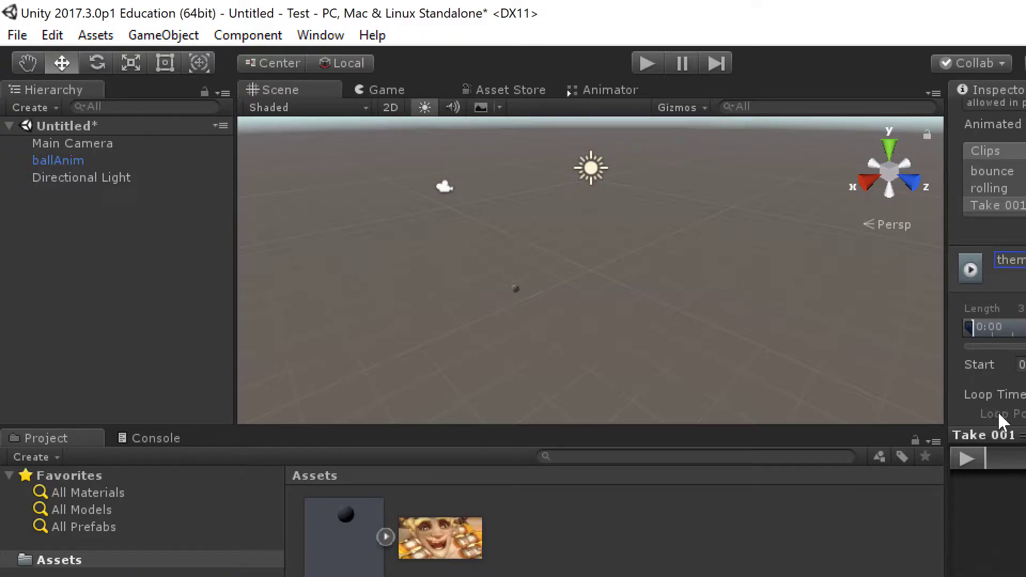
pyautogui.press('Tab')
pyautogui.write('6')
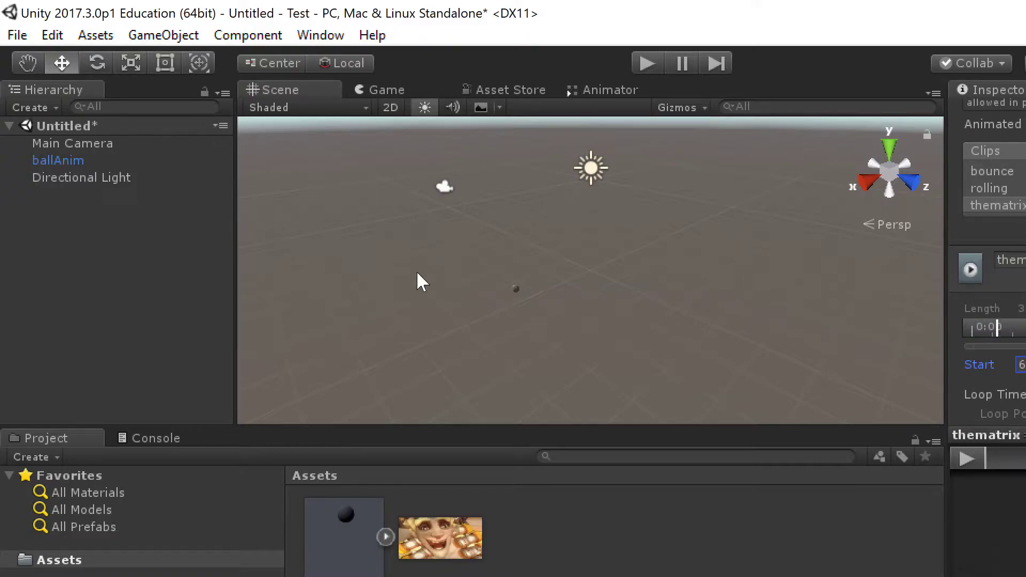
pyautogui.scroll(-3, 1008, 344)
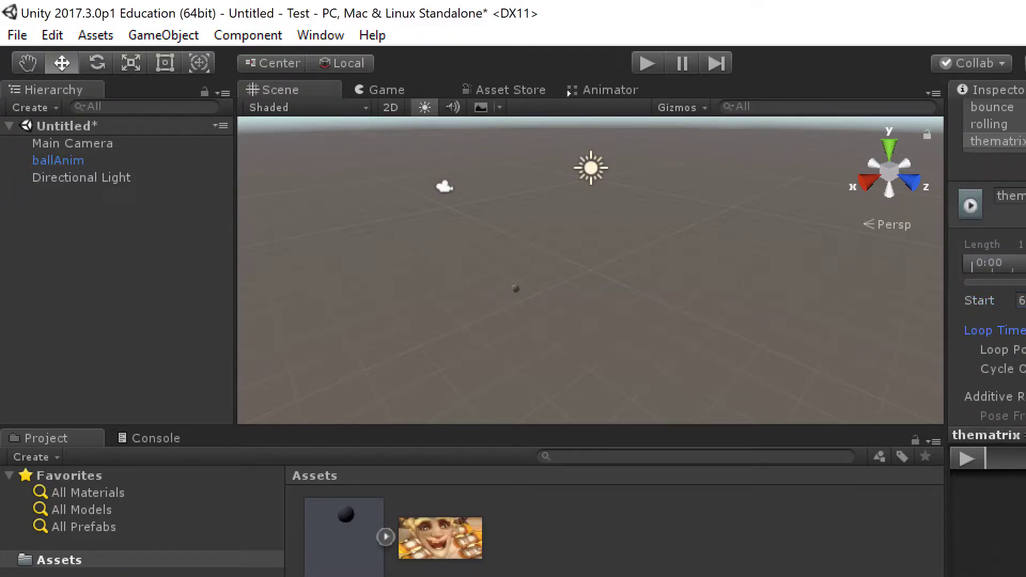
pyautogui.click(968, 458)
pyautogui.scroll(-6, 994, 331)
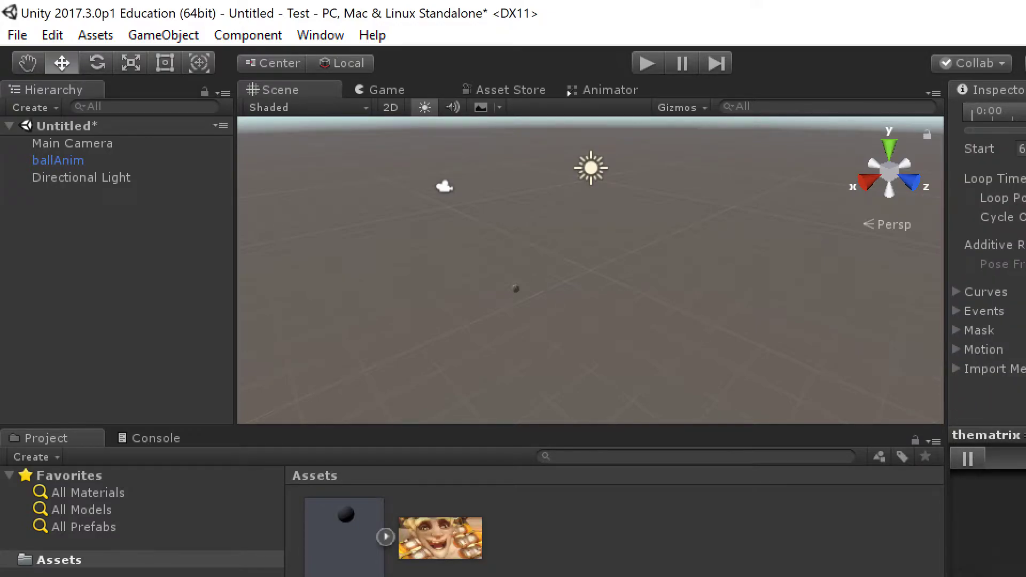
pyautogui.click(389, 534)
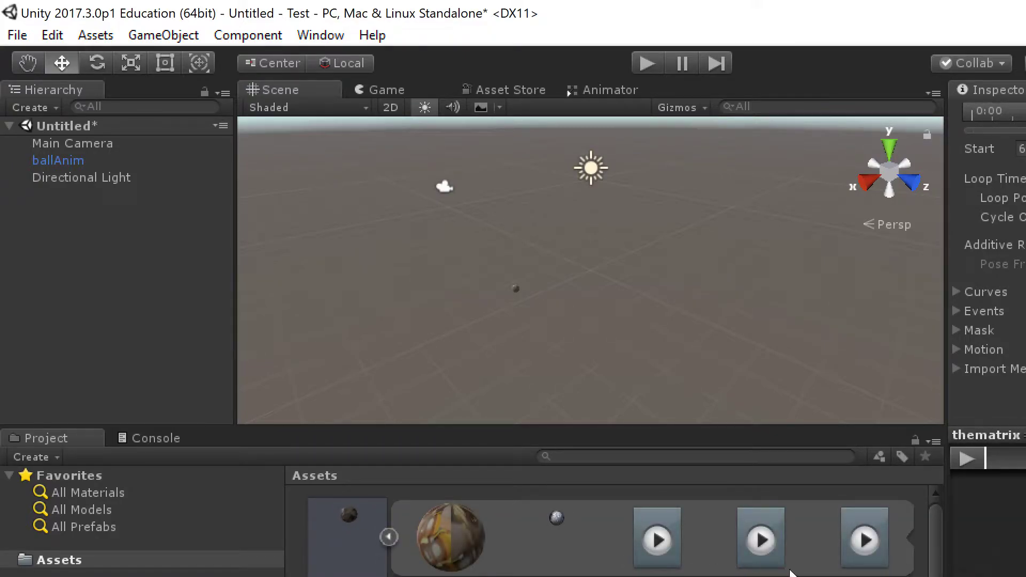
pyautogui.click(390, 540)
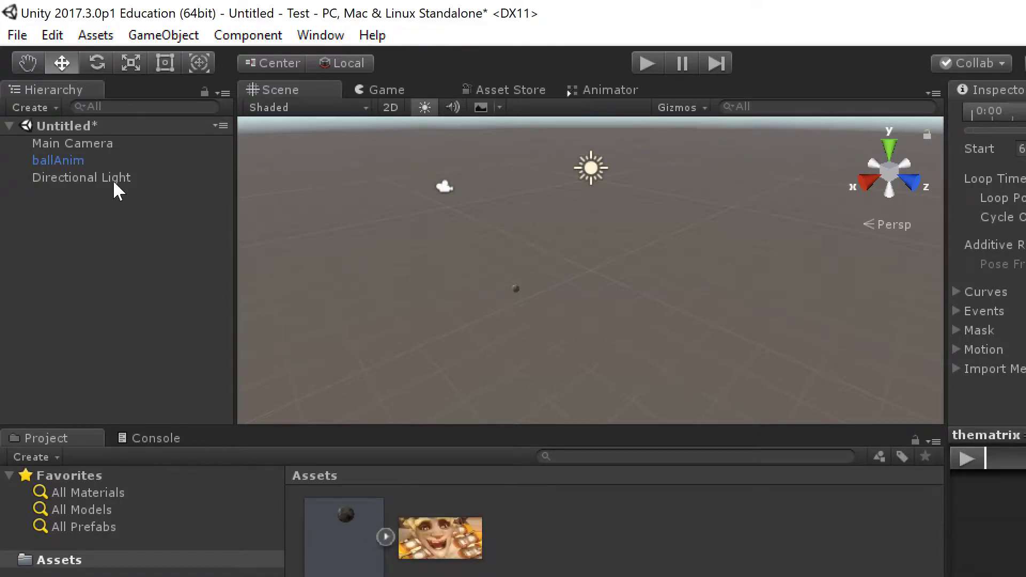
# Step: Select the ballAnim object and frame the ball in the Scene view
pyautogui.click(63, 161)
pyautogui.scroll(3, 481, 301)
pyautogui.moveTo(452, 297); pyautogui.dragTo(706, 268, button='middle')
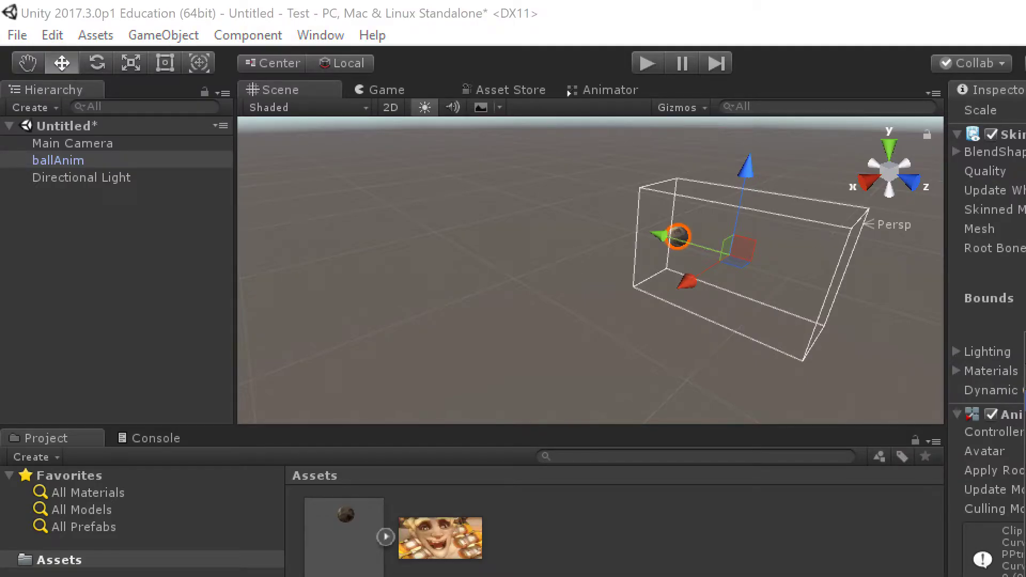
# Step: Create the ballController Animator Controller, assign it to ballAnim, and open its graph
pyautogui.rightClick(582, 558)
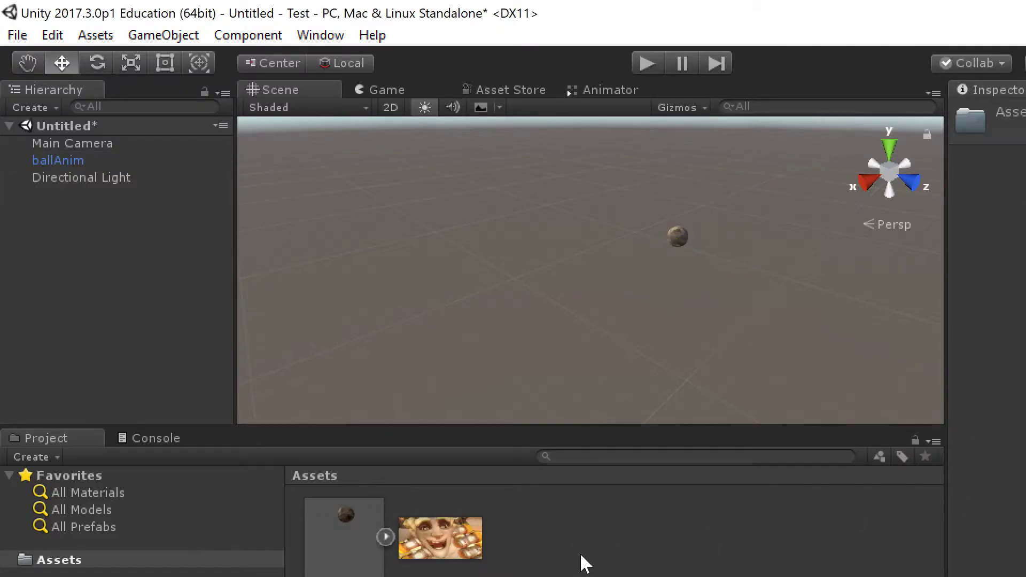
pyautogui.moveTo(755, 148)
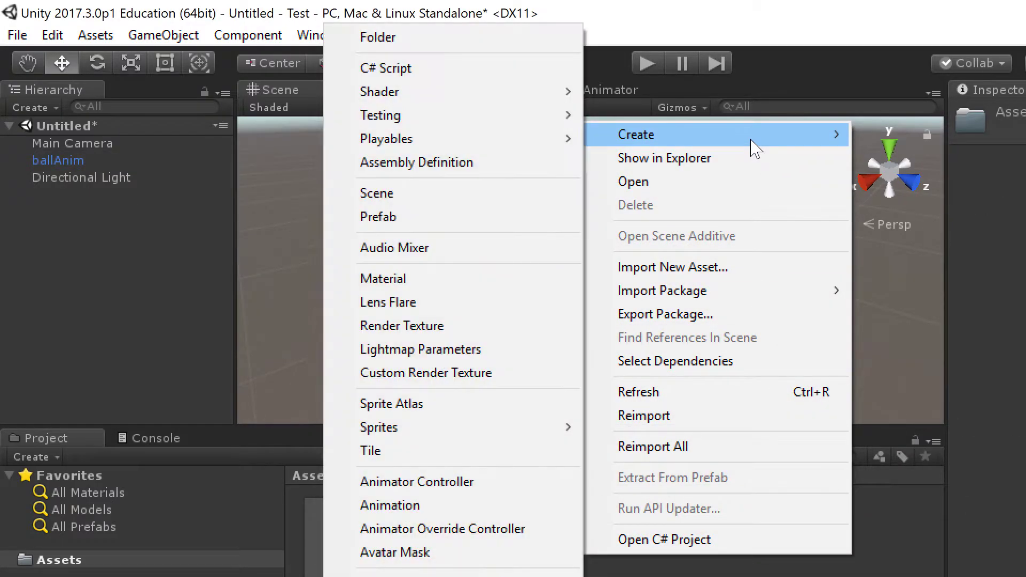
pyautogui.click(459, 479)
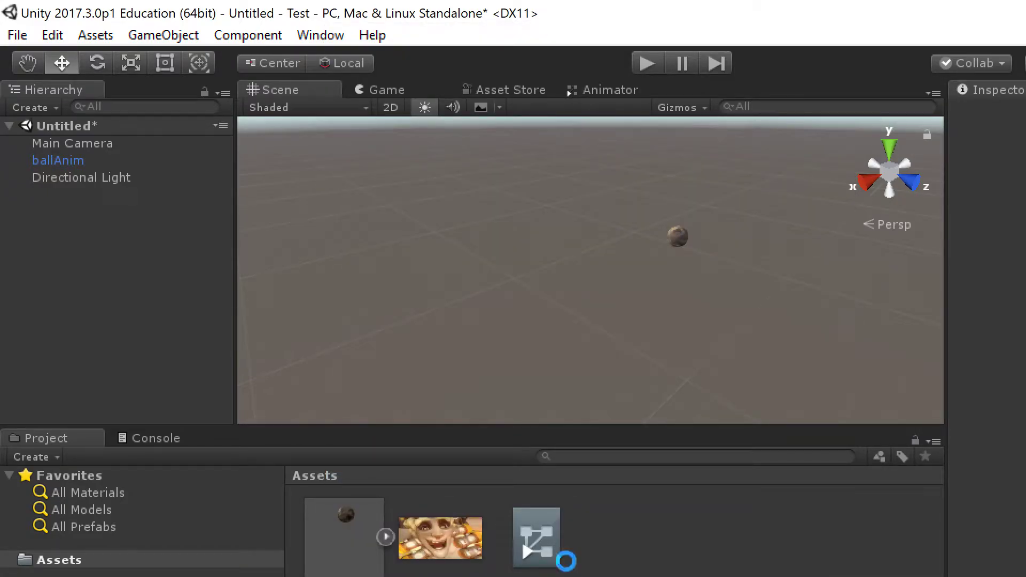
pyautogui.press('Return')
pyautogui.moveTo(453, 551); pyautogui.dragTo(67, 163)
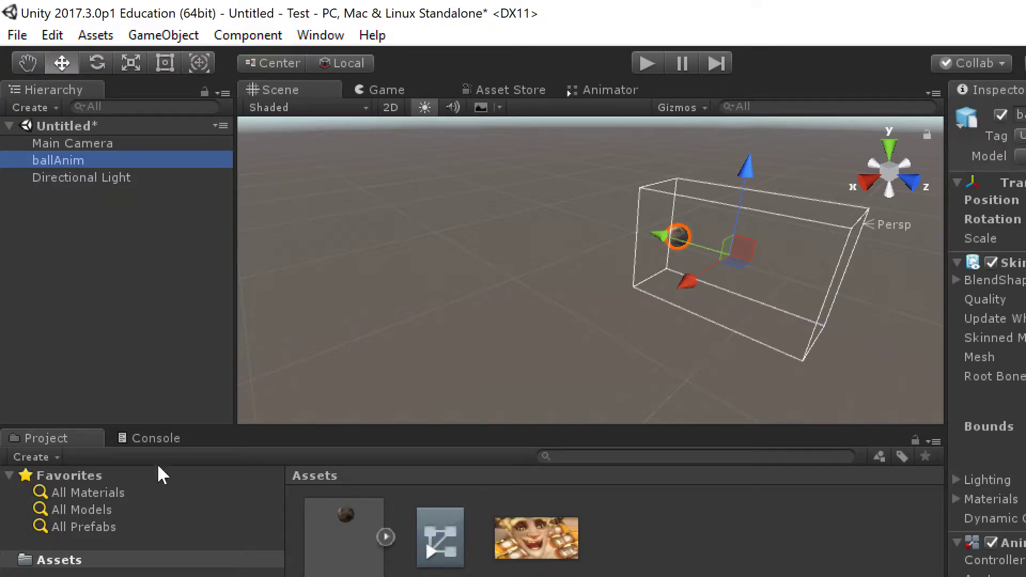
pyautogui.doubleClick(440, 523)
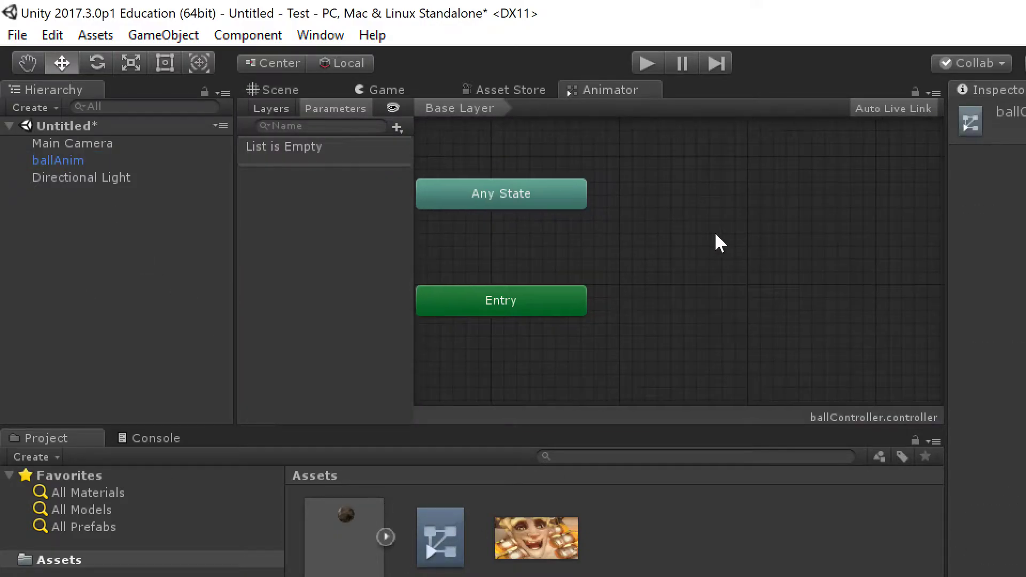
# Step: Drag the FBX's bounce, rolling and thematrix clips into the graph as states, stacked top to bottom
pyautogui.click(386, 536)
pyautogui.moveTo(671, 557); pyautogui.dragTo(713, 232)
pyautogui.moveTo(781, 552); pyautogui.dragTo(799, 324)
pyautogui.moveTo(862, 540); pyautogui.dragTo(748, 372)
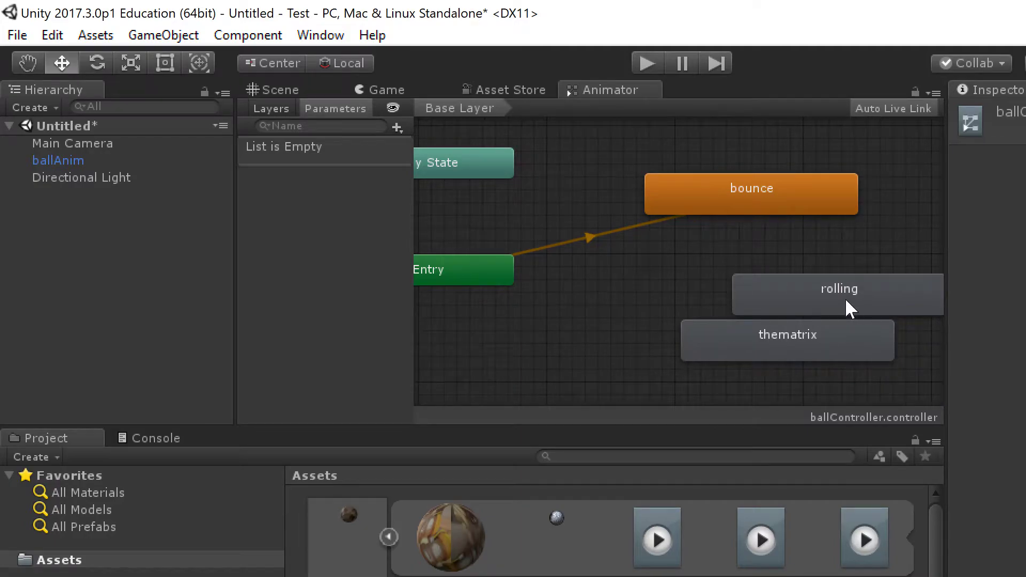
pyautogui.moveTo(844, 297); pyautogui.dragTo(774, 265)
pyautogui.moveTo(804, 321); pyautogui.dragTo(771, 346)
# Step: Make a transition from the bounce state to rolling
pyautogui.rightClick(770, 196)
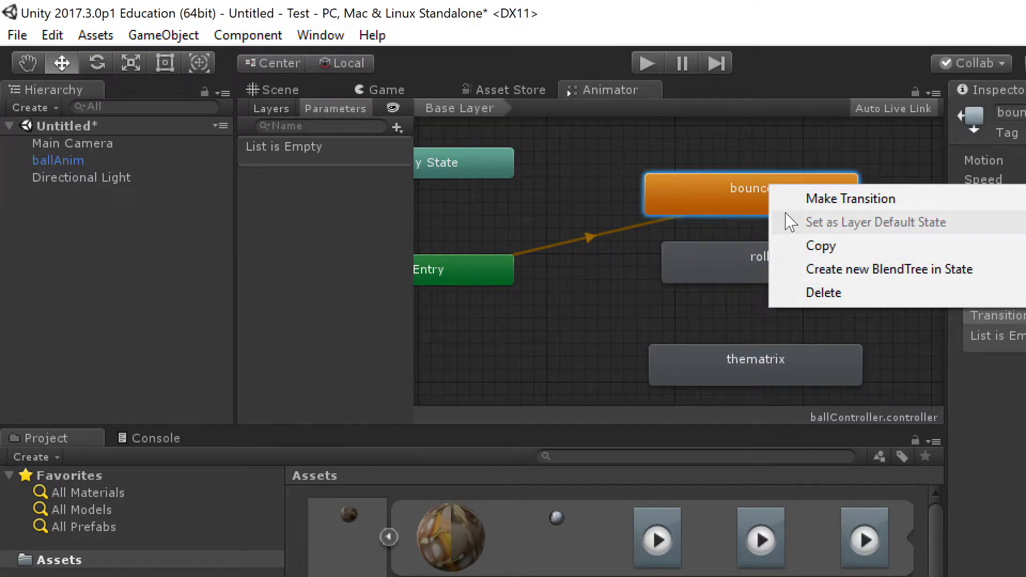
pyautogui.click(785, 197)
pyautogui.click(757, 258)
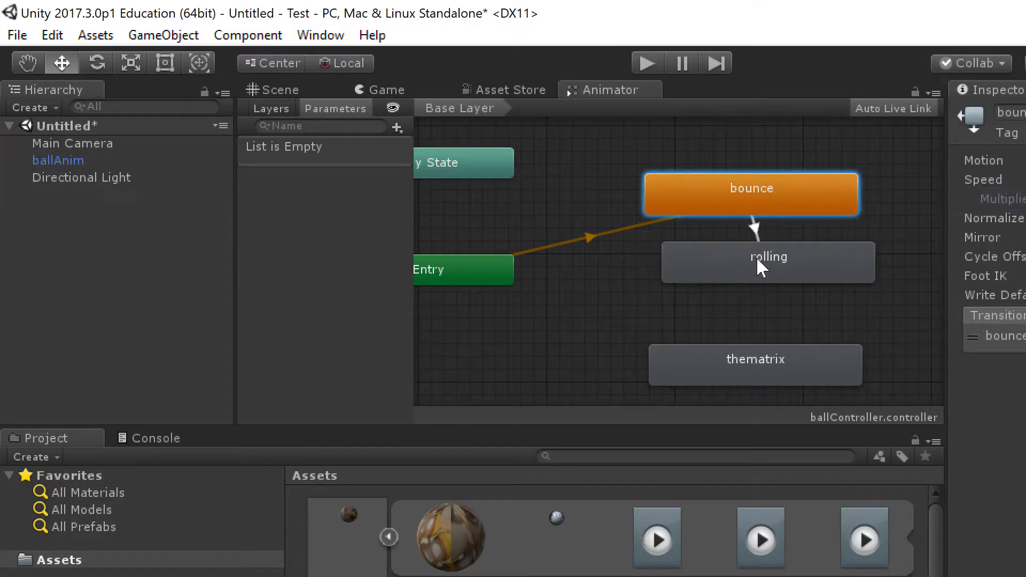
# Step: Add a Bool parameter named yeppers
pyautogui.click(397, 128)
pyautogui.click(448, 200)
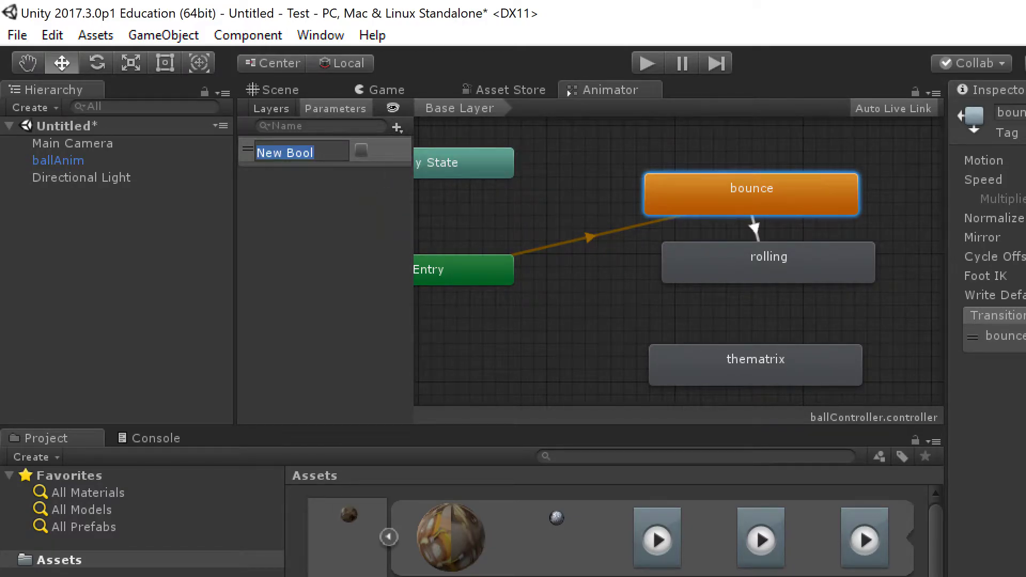
pyautogui.write('yeppers')
pyautogui.press('Return')
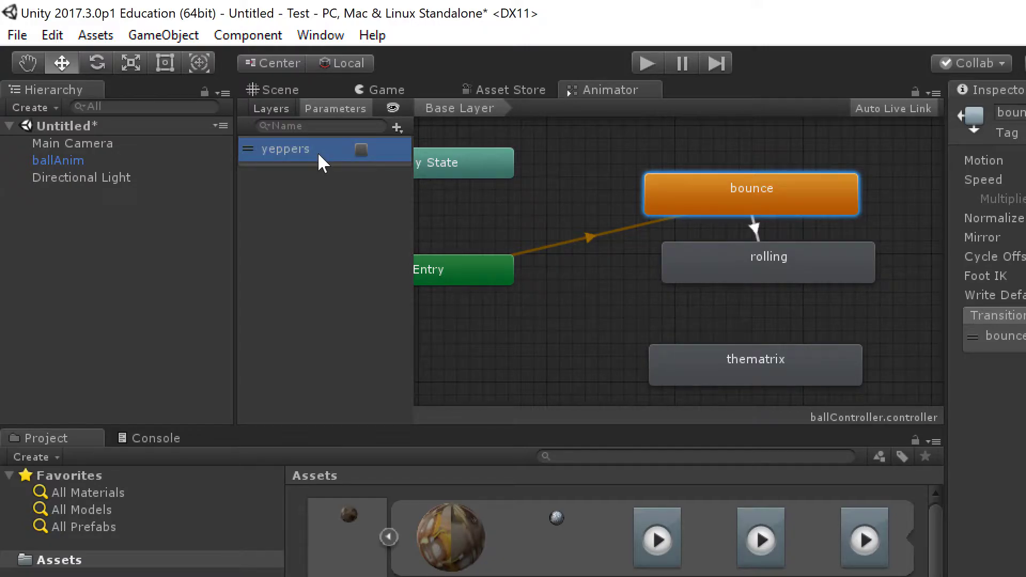
# Step: Make a rolling-to-thematrix transition, centre rolling, and inspect both transitions
pyautogui.rightClick(756, 256)
pyautogui.click(834, 267)
pyautogui.click(776, 360)
pyautogui.moveTo(769, 269); pyautogui.dragTo(753, 291)
pyautogui.click(741, 245)
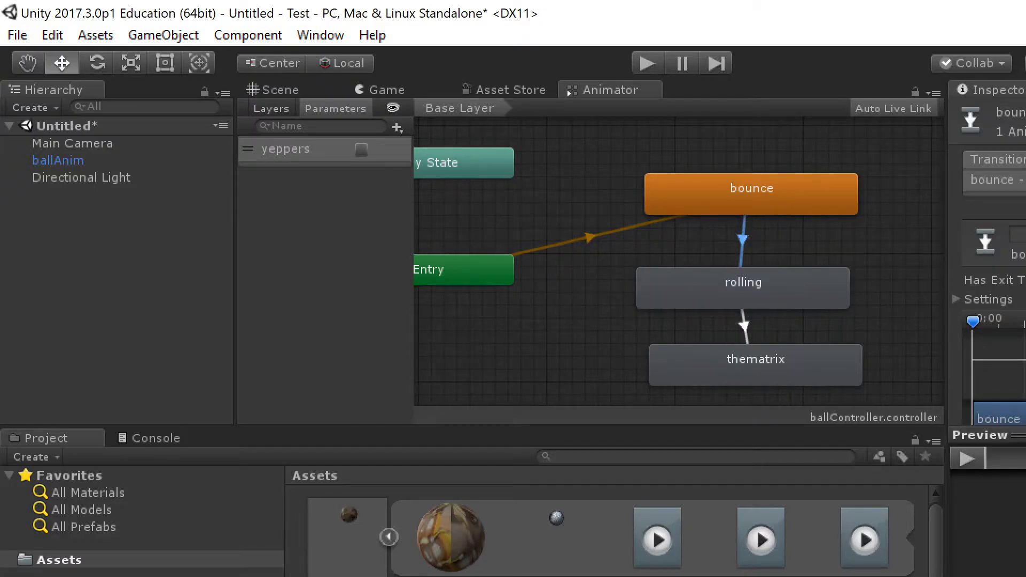
pyautogui.scroll(-3, 988, 262)
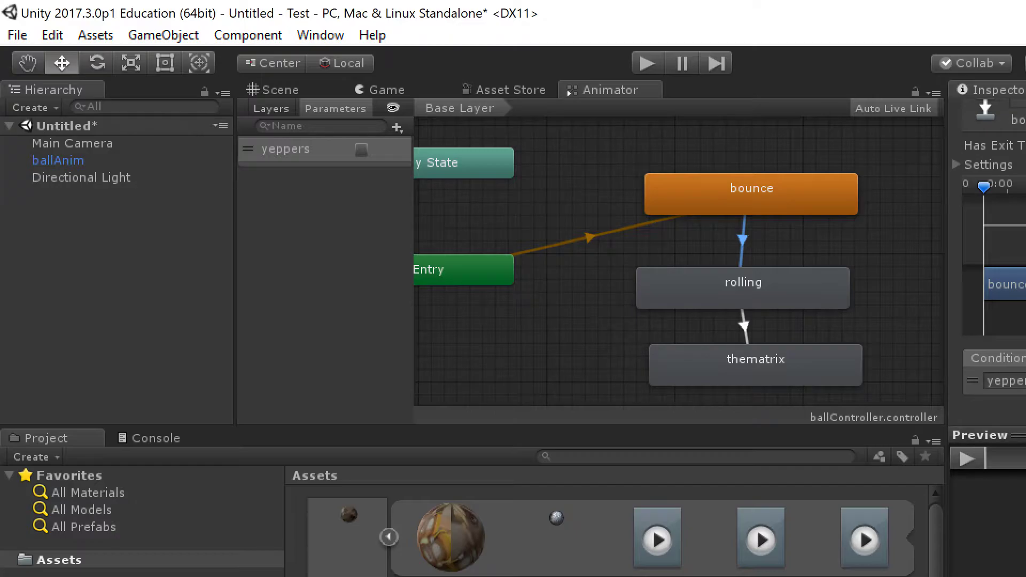
pyautogui.click(742, 324)
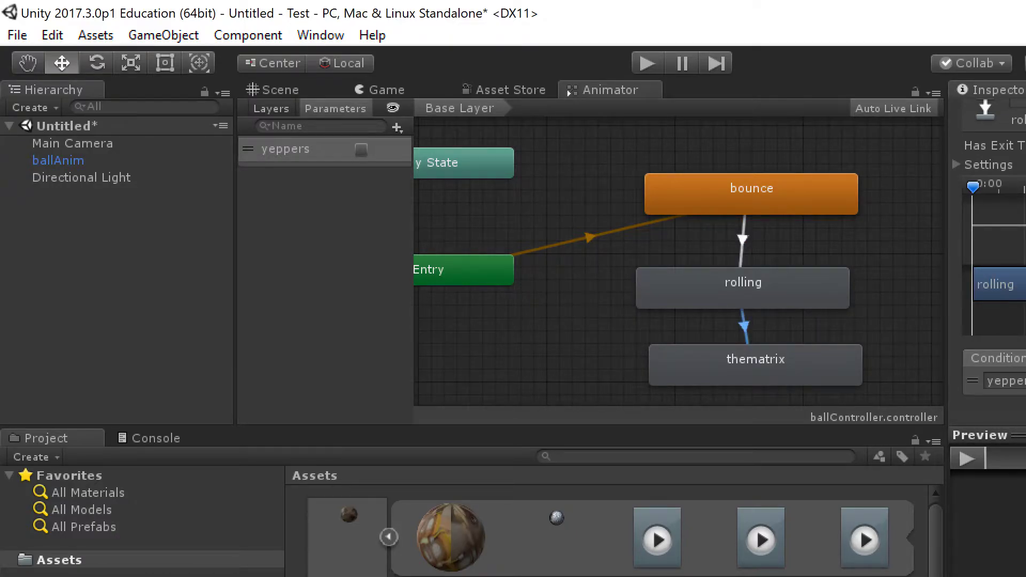
# Step: Make a transition from thematrix back to rolling and review the transitions
pyautogui.click(788, 354)
pyautogui.rightClick(787, 354)
pyautogui.click(874, 370)
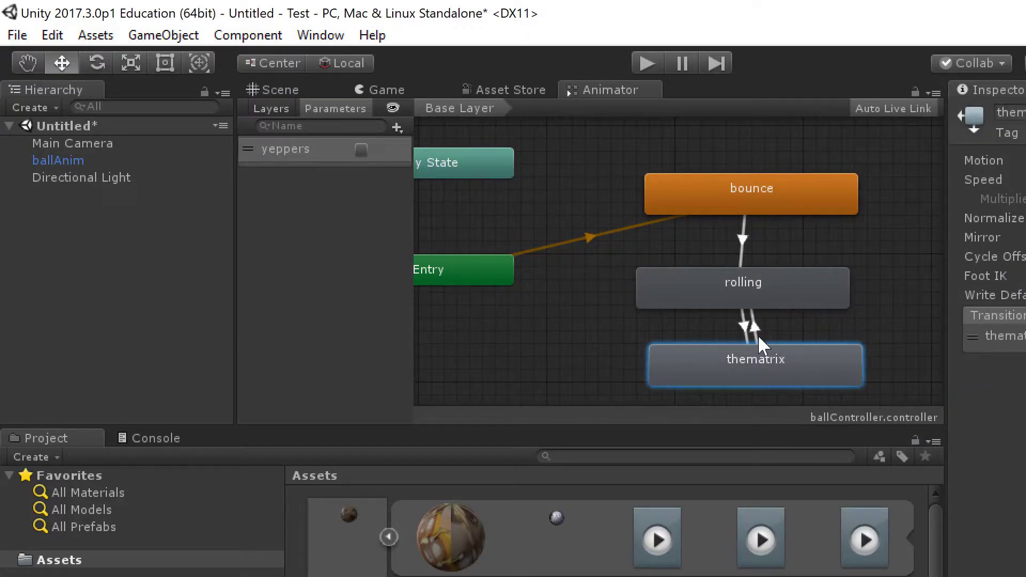
pyautogui.click(759, 296)
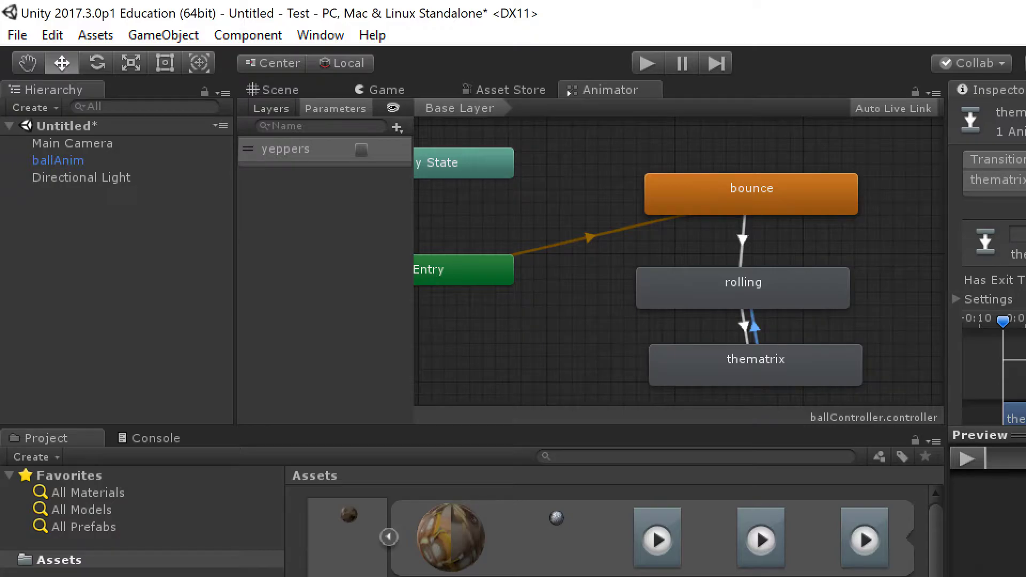
pyautogui.scroll(-3, 988, 268)
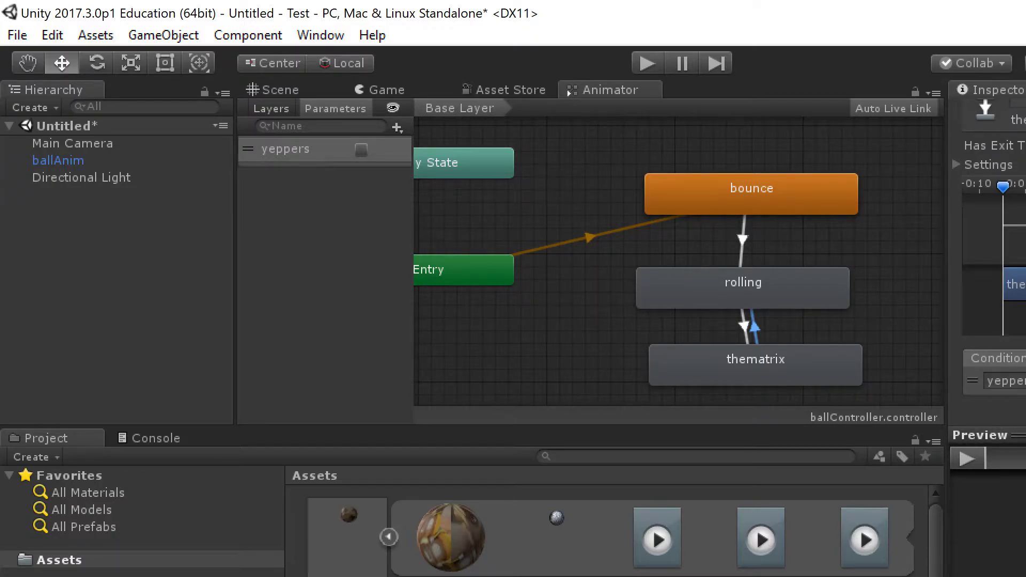
pyautogui.click(744, 322)
pyautogui.click(753, 325)
pyautogui.click(755, 283)
# Step: Add a rolling-to-bounce transition with a yeppers condition
pyautogui.rightClick(773, 283)
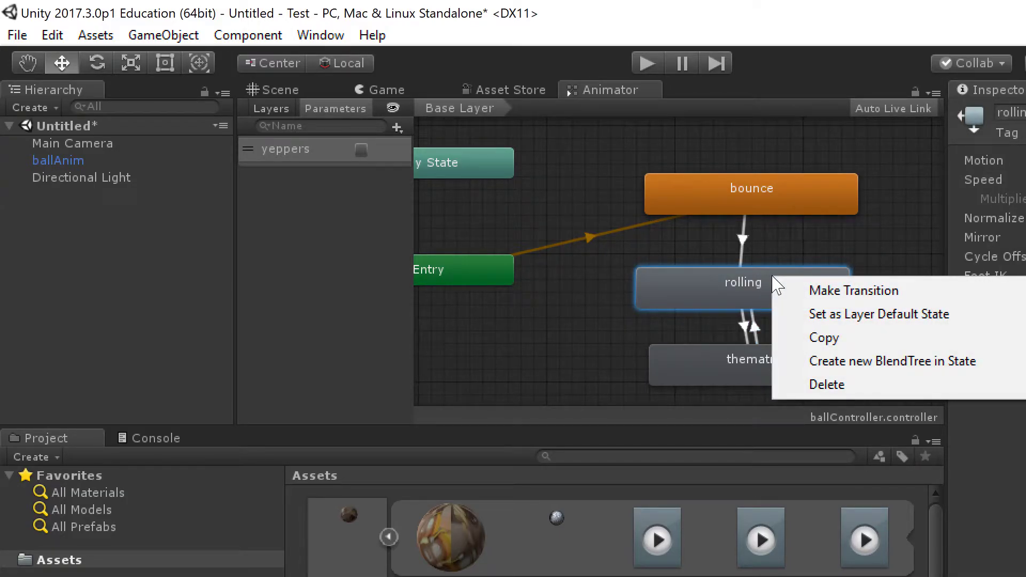
pyautogui.click(812, 290)
pyautogui.click(769, 203)
pyautogui.click(752, 238)
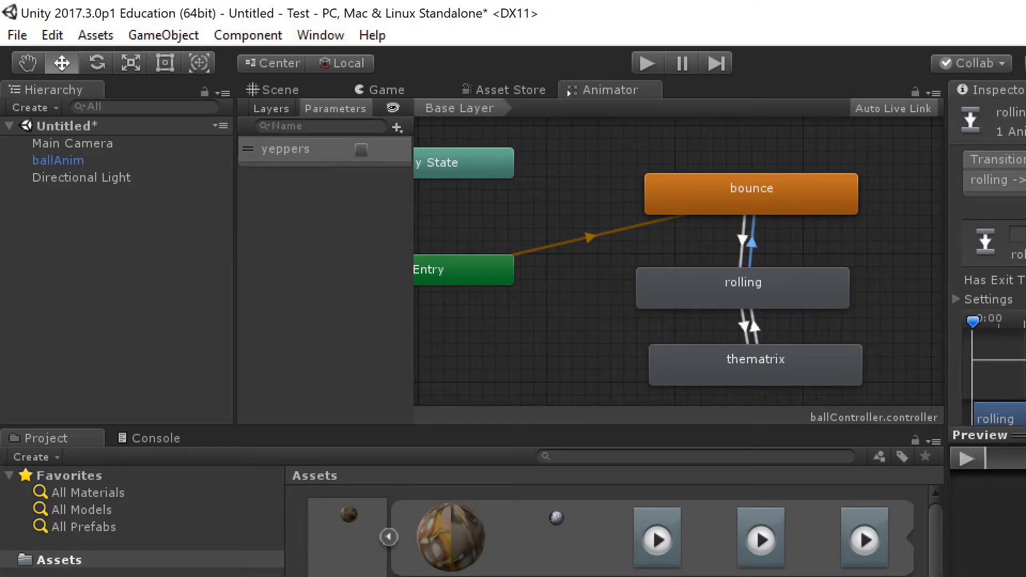
pyautogui.scroll(-4, 989, 251)
pyautogui.click(1025, 400)
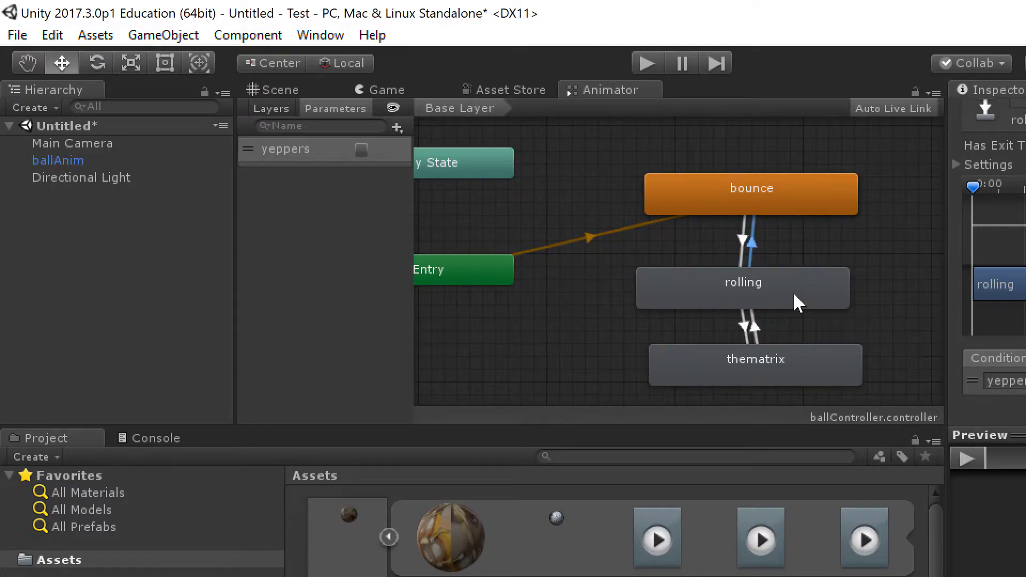
# Step: Check the rolling transitions, then delete the yeppers parameter
pyautogui.click(743, 330)
pyautogui.click(752, 243)
pyautogui.press('Delete')
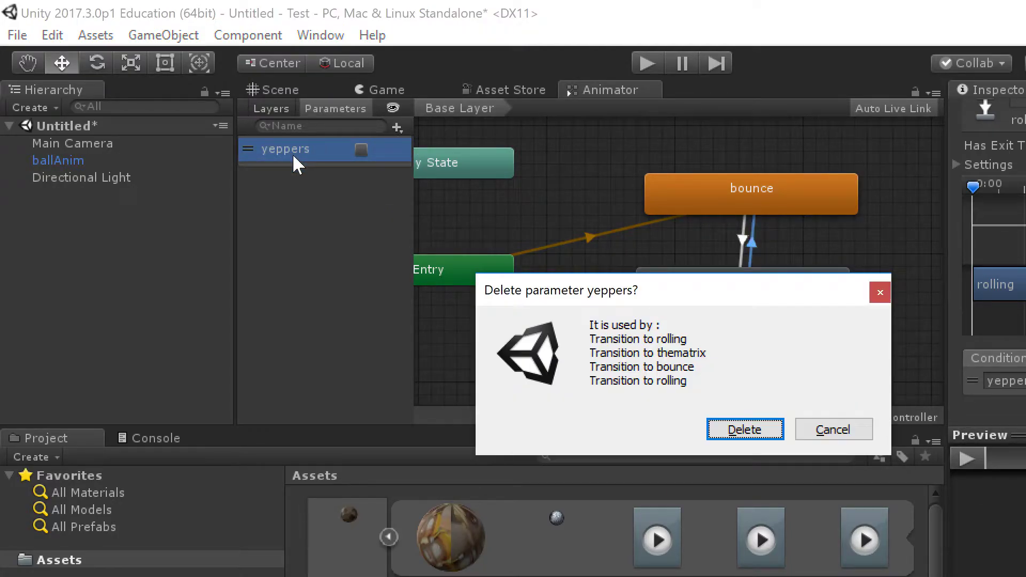
# Step: Confirm removing yeppers, add an Int parameter, and delete the stray New Float parameter
pyautogui.click(745, 430)
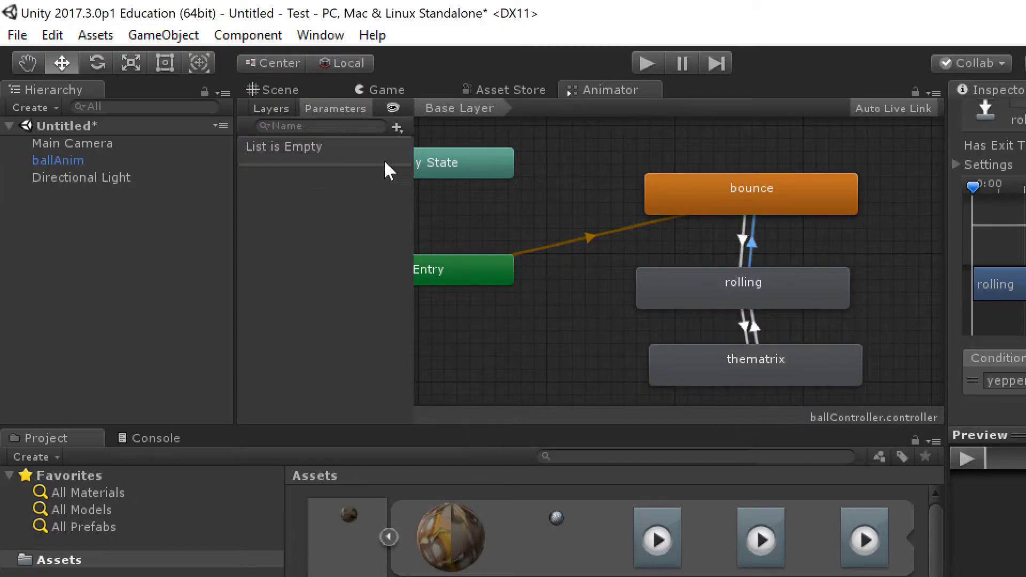
pyautogui.click(403, 128)
pyautogui.click(427, 155)
pyautogui.click(397, 128)
pyautogui.click(426, 174)
pyautogui.doubleClick(310, 154)
pyautogui.press('BackSpace')
pyautogui.click(236, 246)
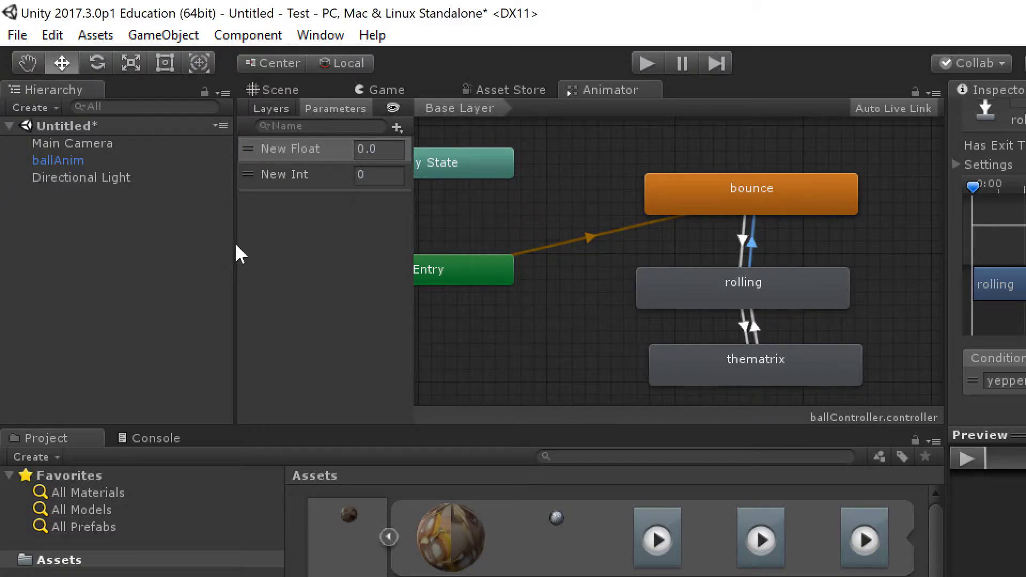
pyautogui.rightClick(284, 143)
pyautogui.click(327, 161)
# Step: Rename the Int parameter to bestIntCianisWrong
pyautogui.doubleClick(289, 149)
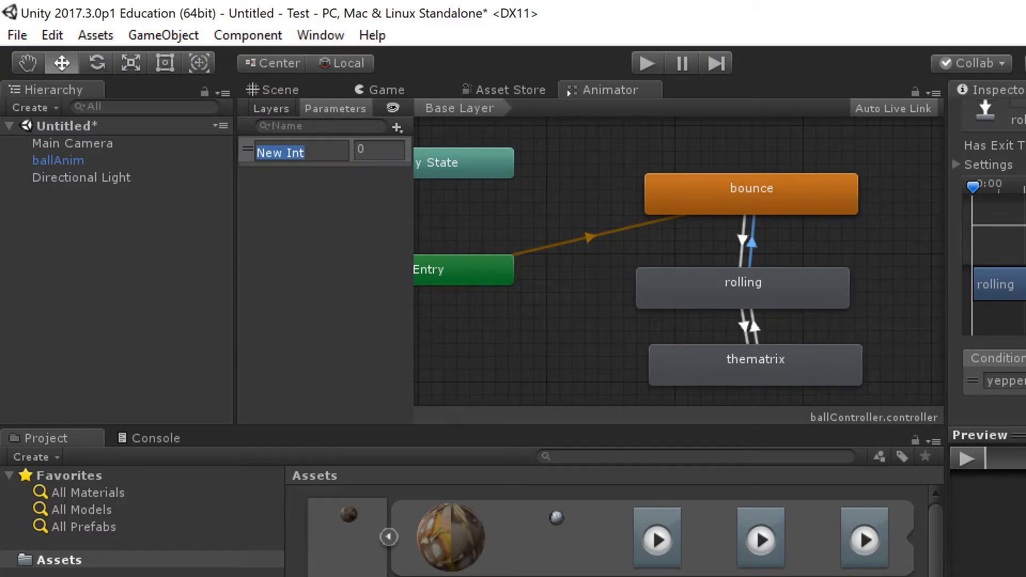
pyautogui.write('best')
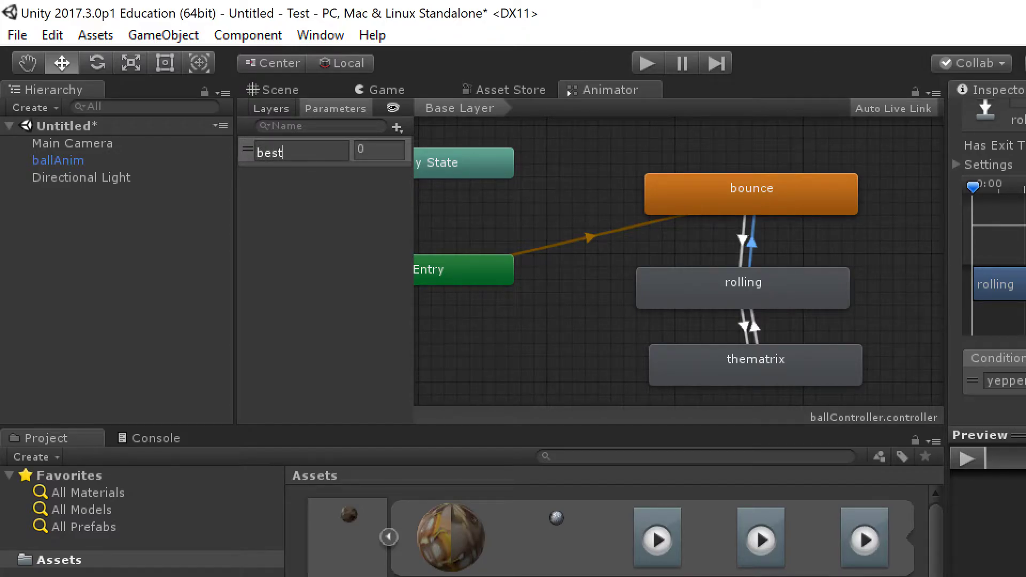
pyautogui.write('IntCianisWrong')
pyautogui.press('Return')
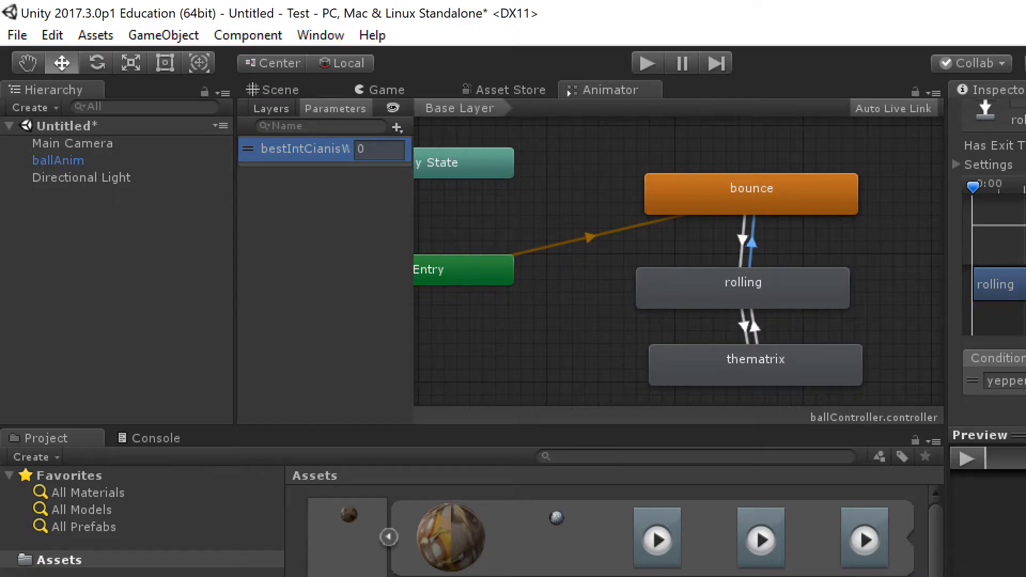
# Step: Set bestIntCianisWrong as the condition on all four transitions
pyautogui.click(742, 240)
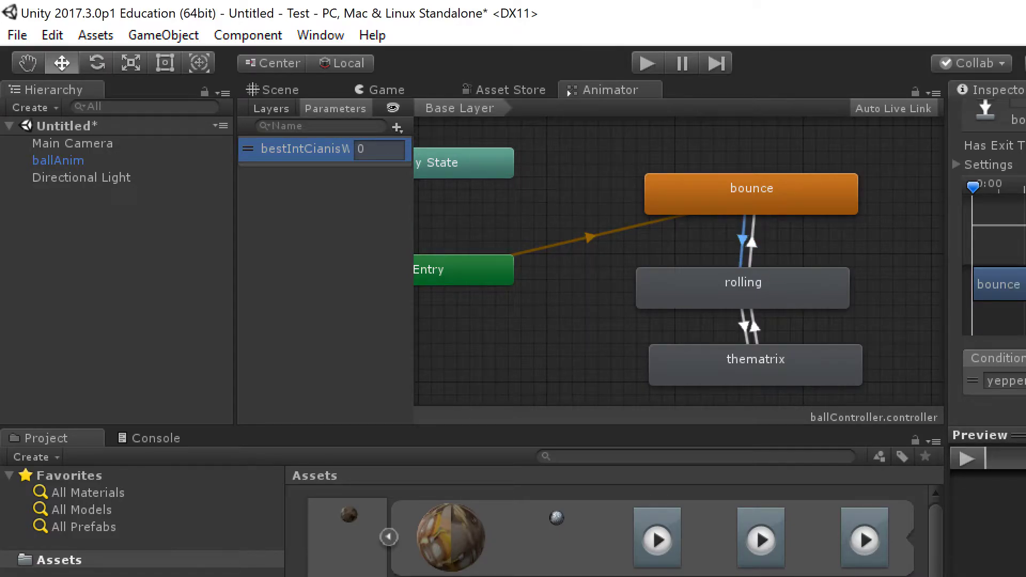
pyautogui.click(1015, 395)
pyautogui.click(744, 326)
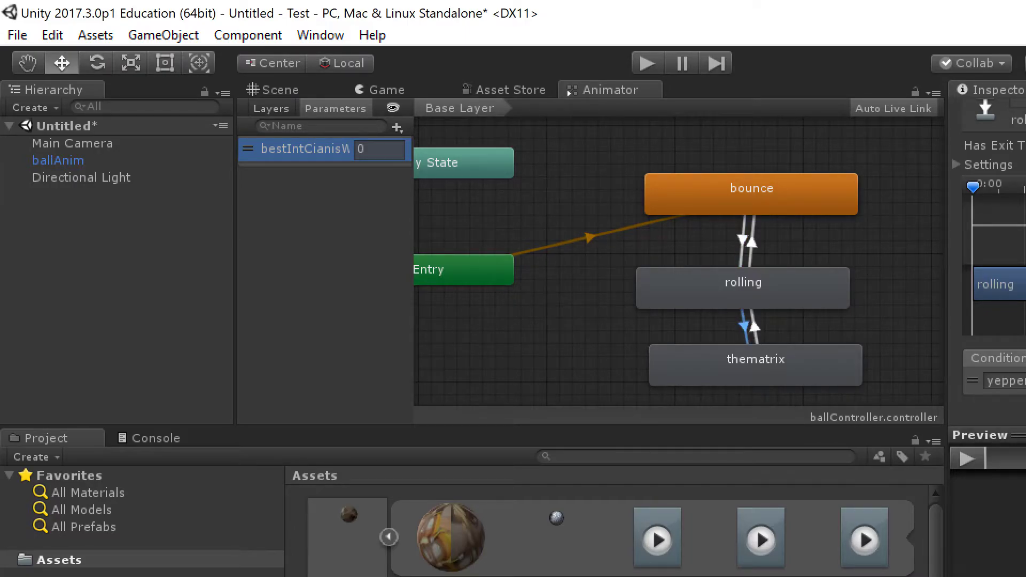
pyautogui.click(1015, 395)
pyautogui.click(753, 327)
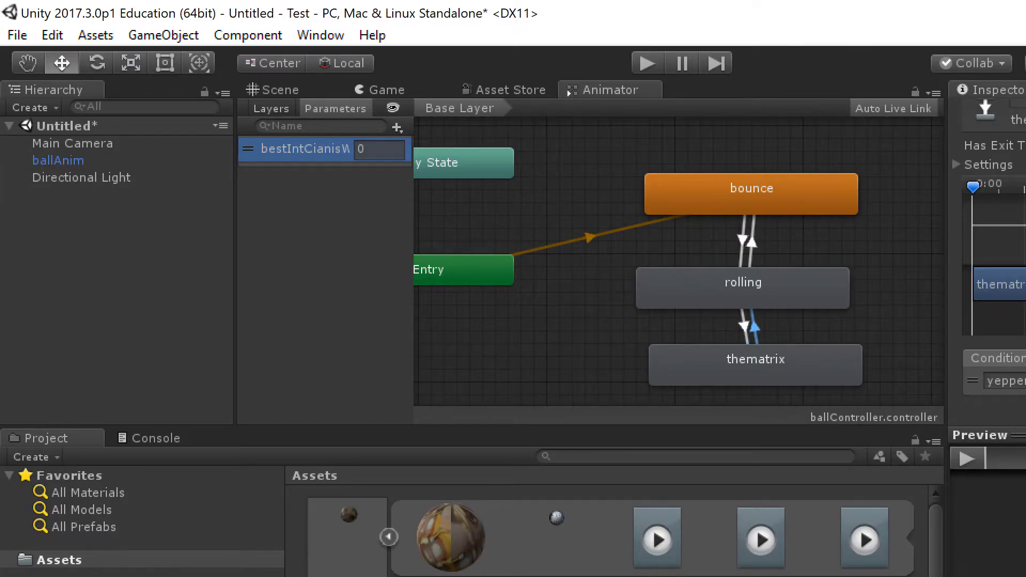
pyautogui.click(1015, 394)
pyautogui.click(752, 243)
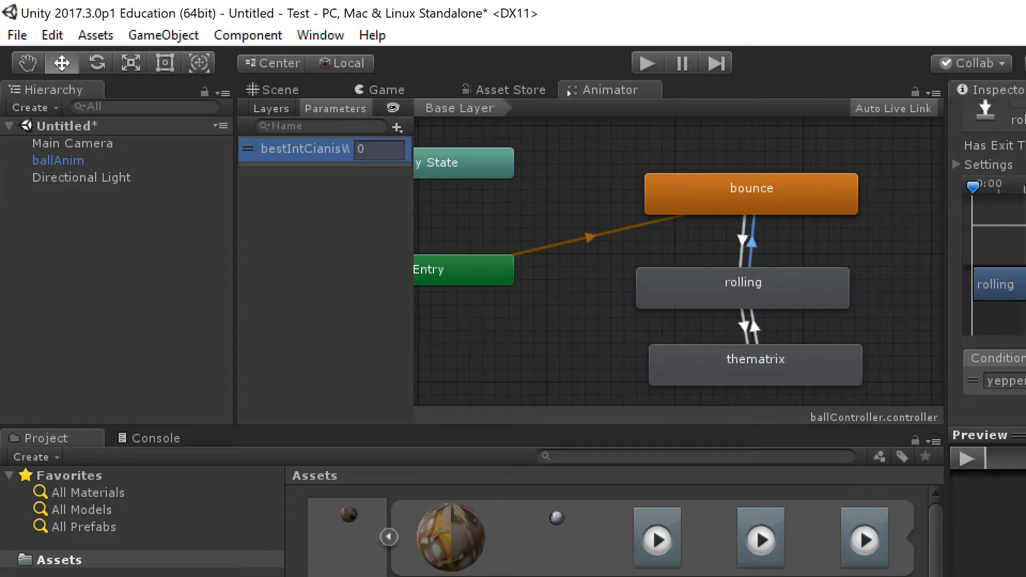
pyautogui.click(1015, 394)
# Step: Undock the Animator into a floating window at the lower right
pyautogui.moveTo(610, 91); pyautogui.dragTo(559, 251)
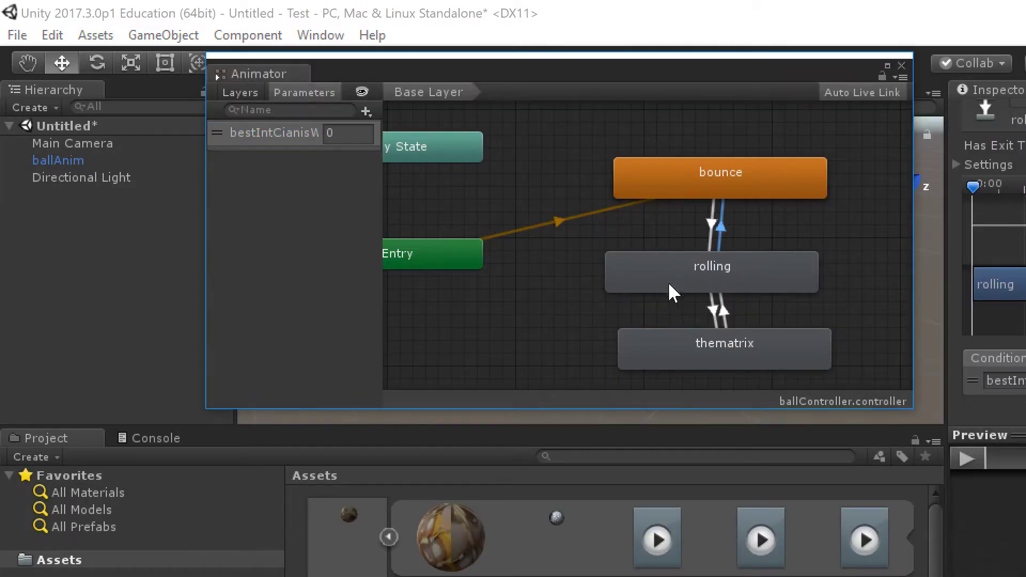
pyautogui.click(911, 406)
pyautogui.moveTo(553, 91); pyautogui.dragTo(1025, 369)
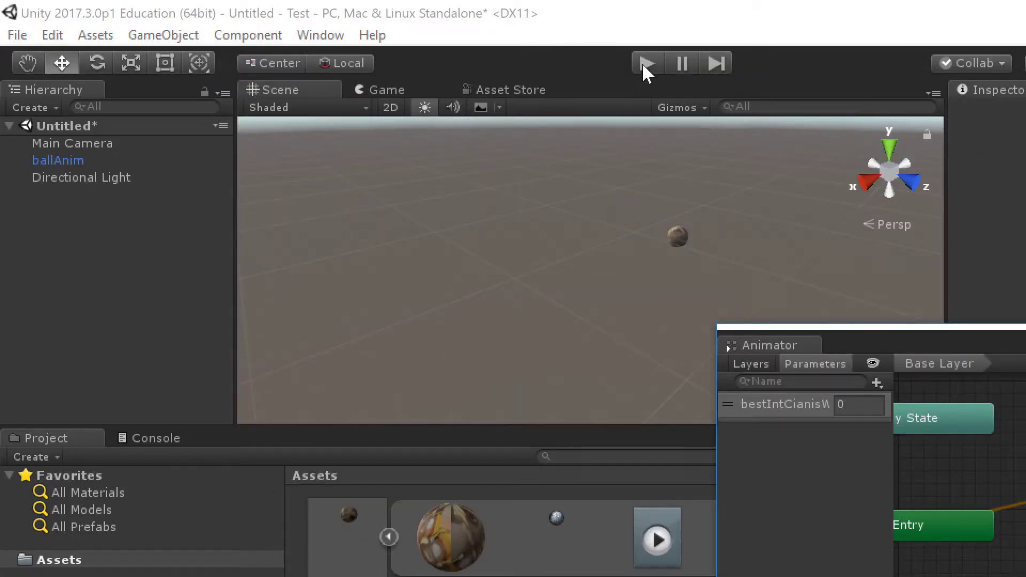
# Step: Enter play mode and bring the ball into view in the Scene view
pyautogui.click(647, 65)
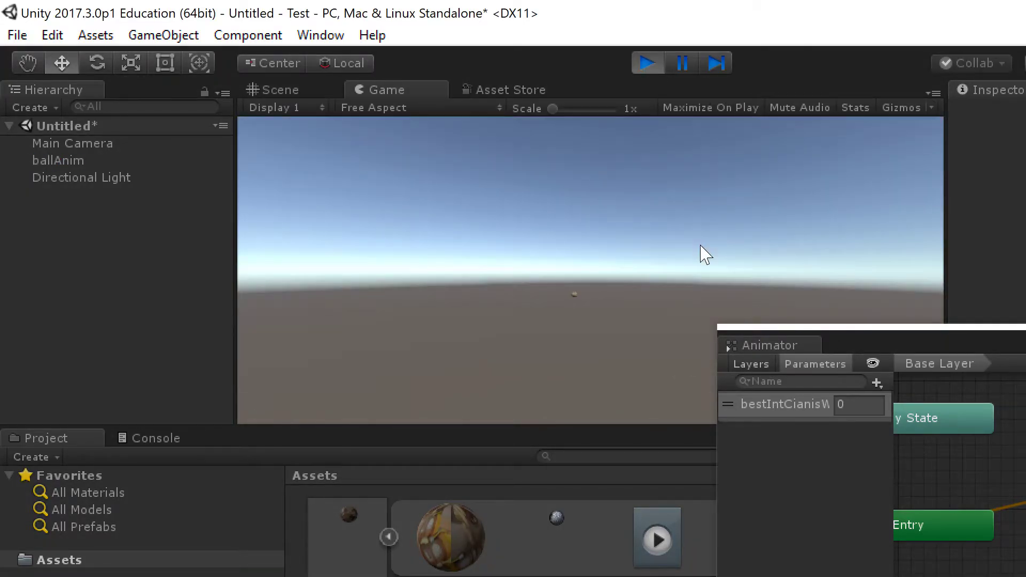
pyautogui.click(289, 91)
pyautogui.moveTo(829, 180); pyautogui.dragTo(466, 295, button='middle')
pyautogui.moveTo(550, 266); pyautogui.dragTo(545, 265, button='middle')
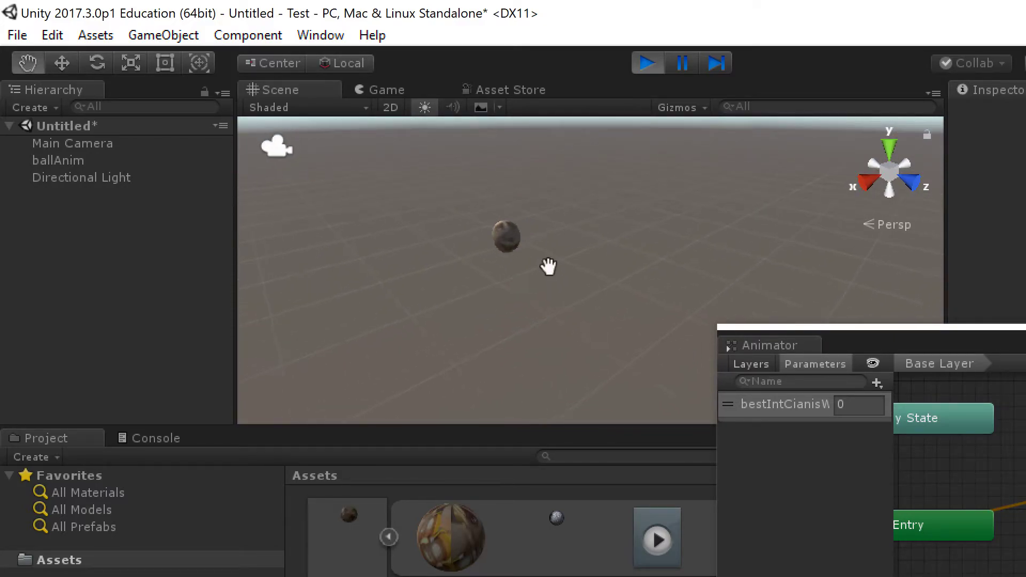
# Step: Set the Int parameter to 1, 2, 3, then 1, and close the Animator window
pyautogui.click(841, 405)
pyautogui.write('1')
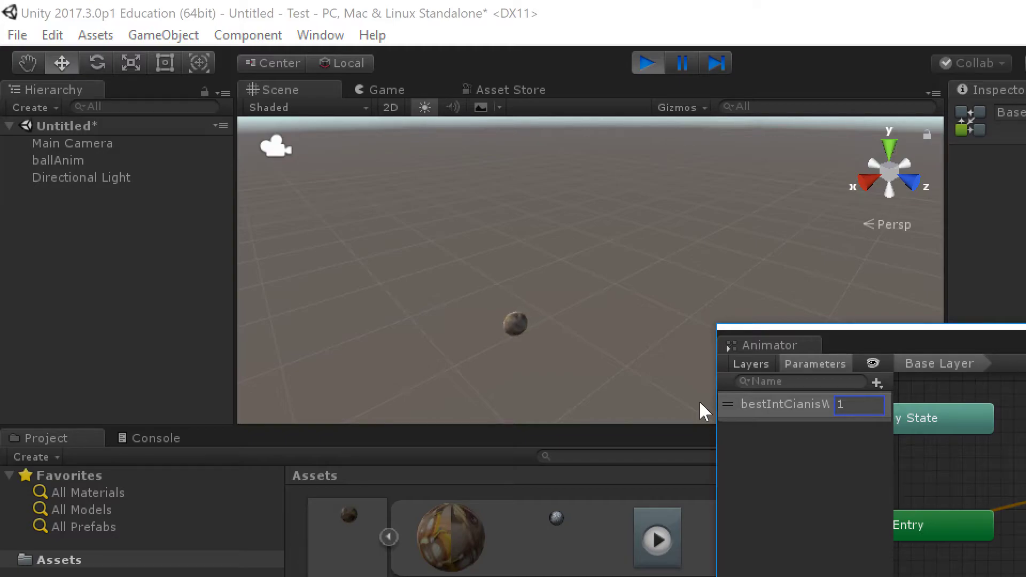
pyautogui.press('Return')
pyautogui.write('2')
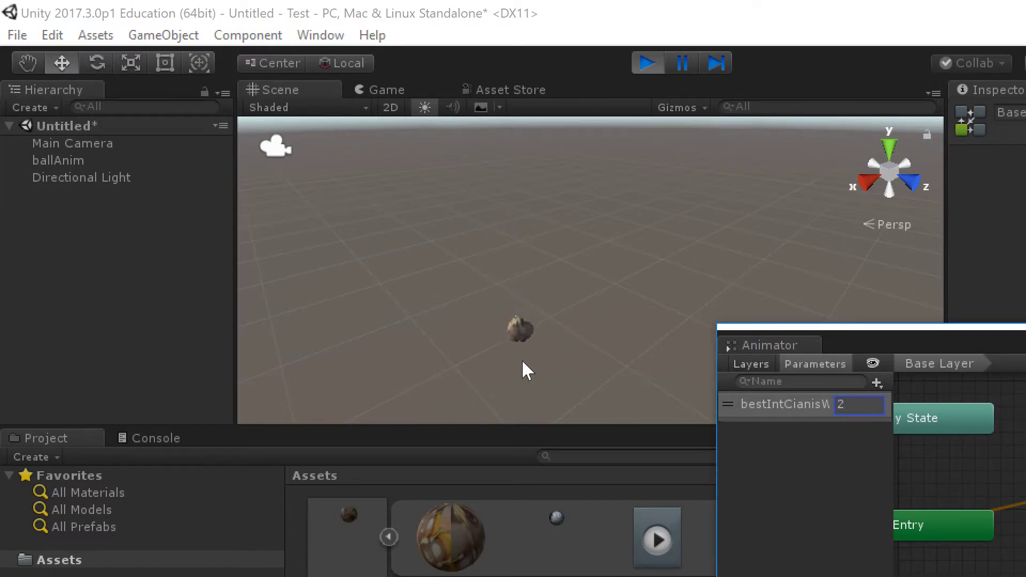
pyautogui.press('Return')
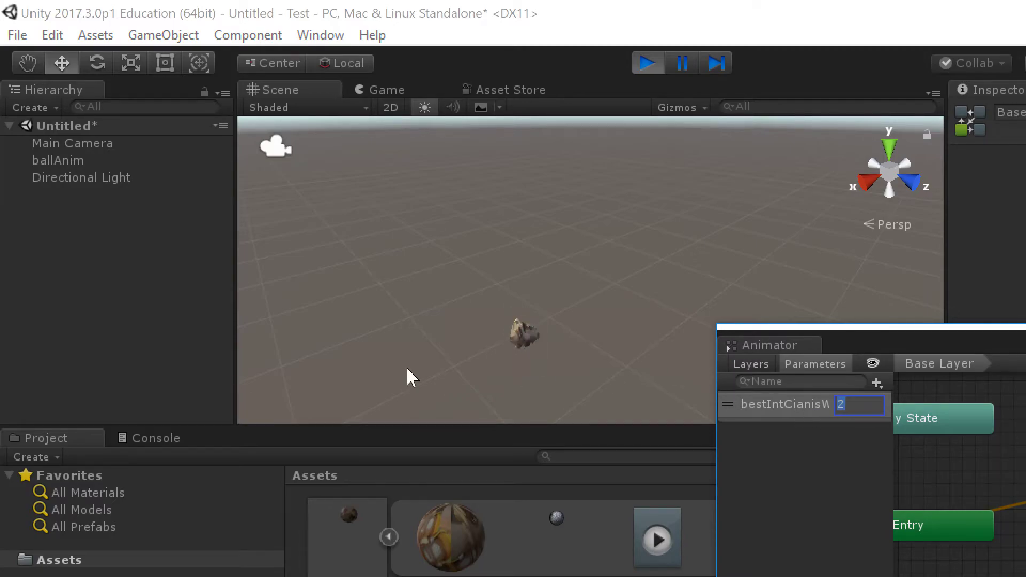
pyautogui.write('3')
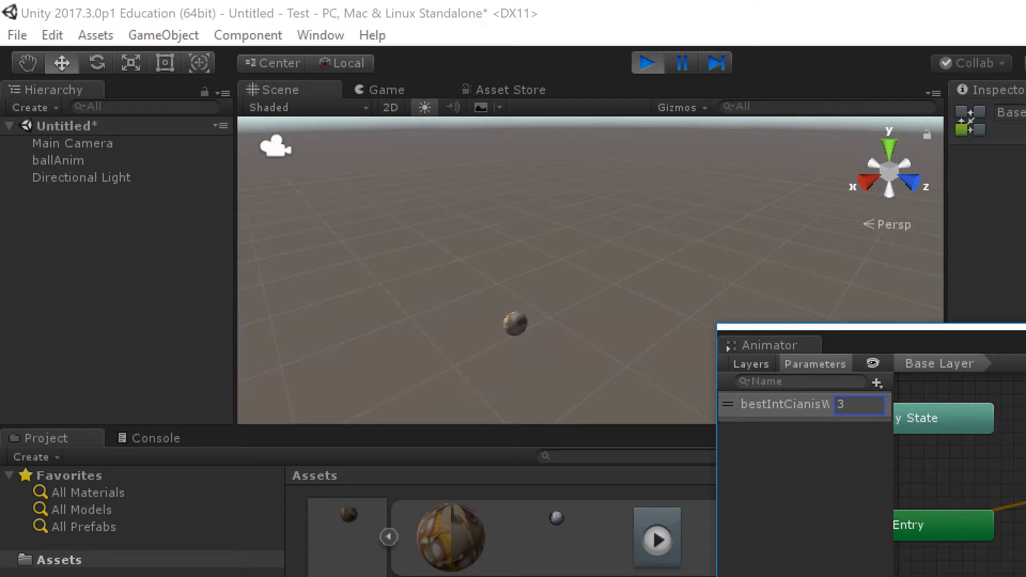
pyautogui.press('Return')
pyautogui.write('1')
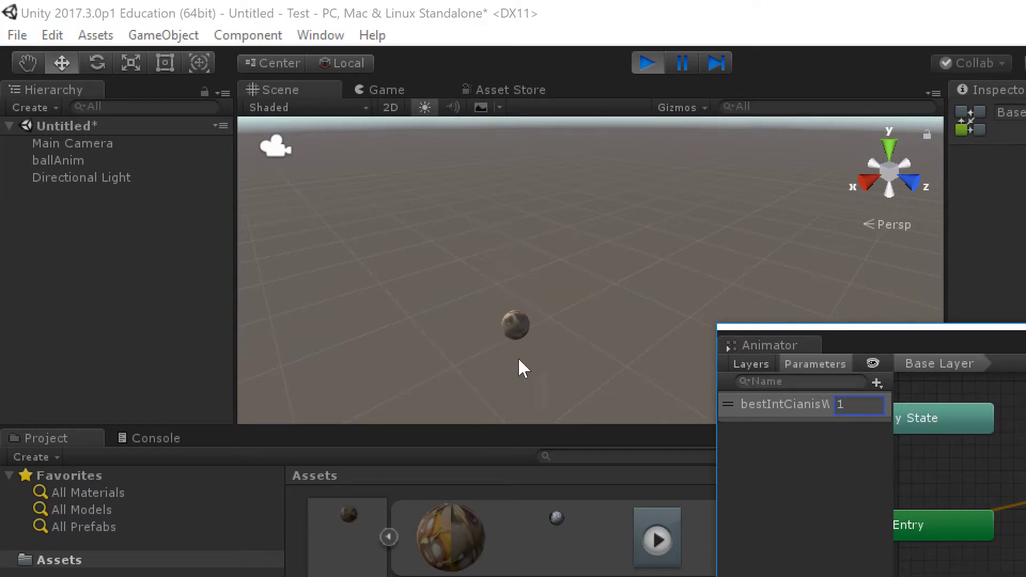
pyautogui.moveTo(1025, 326); pyautogui.dragTo(792, 205)
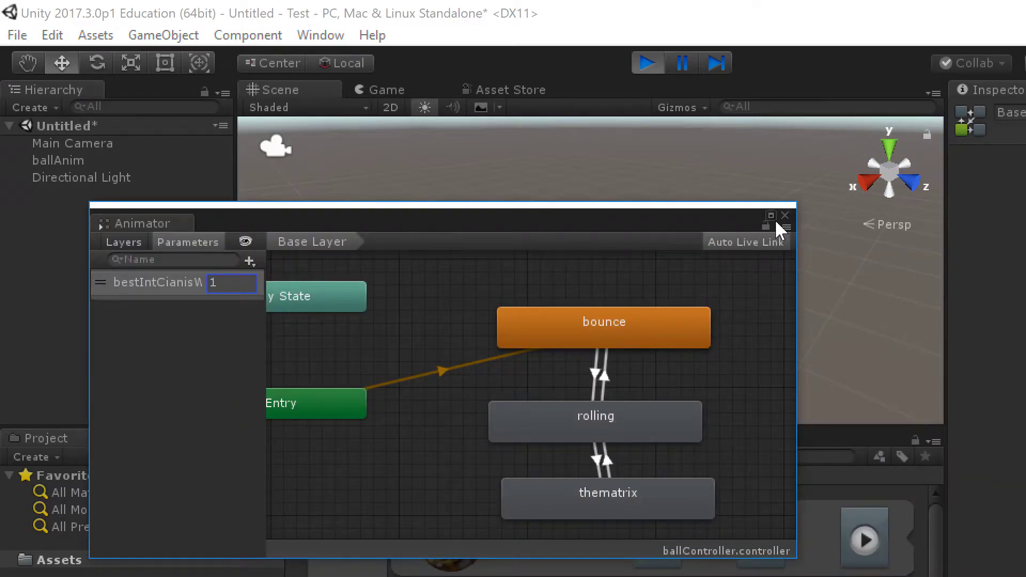
pyautogui.click(784, 215)
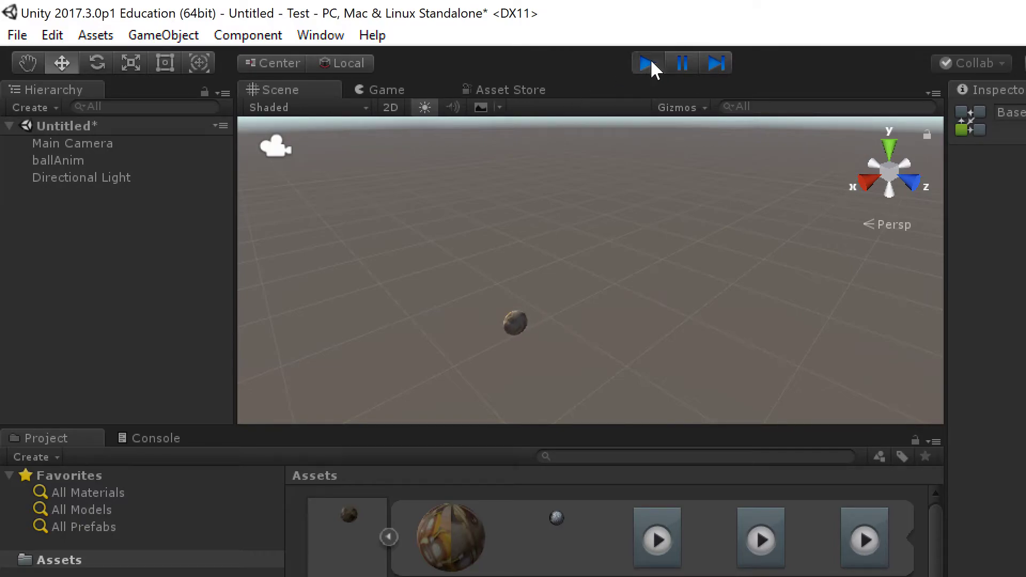
# Step: Stop play mode, move the animation.max icon onto the desktop, and return to Chrome
pyautogui.click(647, 63)
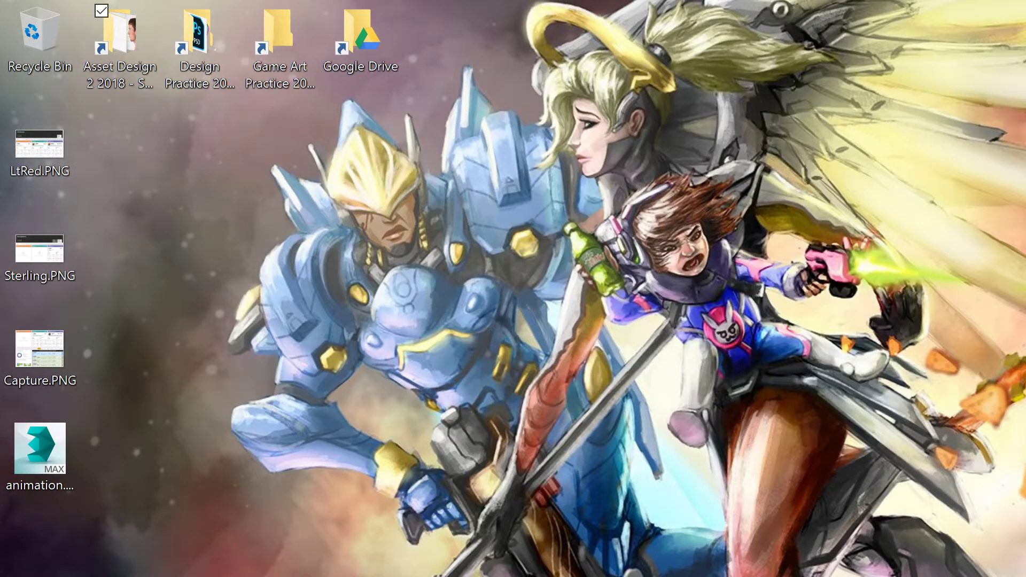
pyautogui.moveTo(44, 475); pyautogui.dragTo(200, 377)
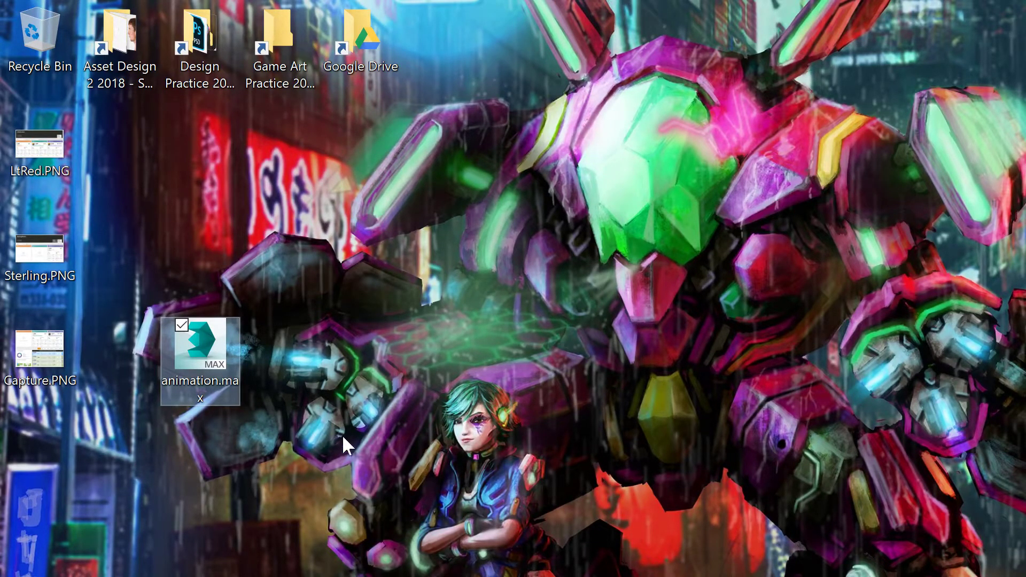
pyautogui.hotkey('alt', 'Tab')
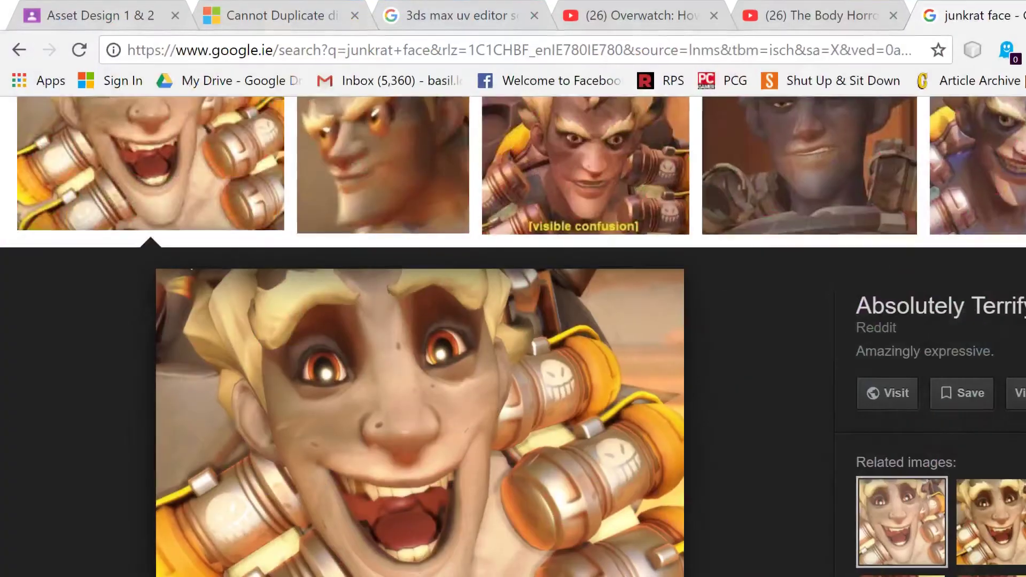
# Step: Go to the Sketchfab profile, open the Chibi Bastion model, and view it full screen
pyautogui.click(521, 50)
pyautogui.write('sketchfab.com/firewatersun')
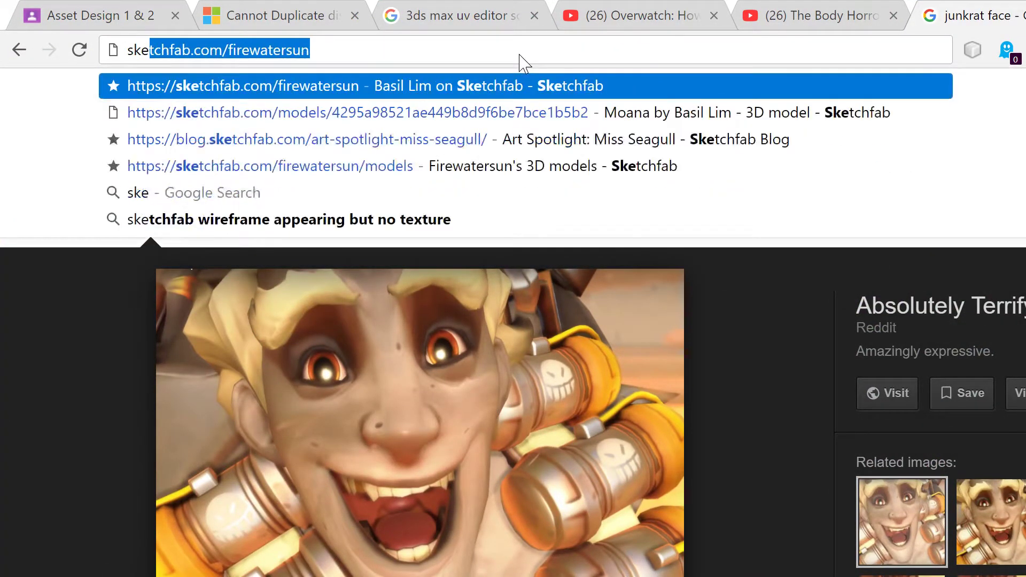
pyautogui.press('Return')
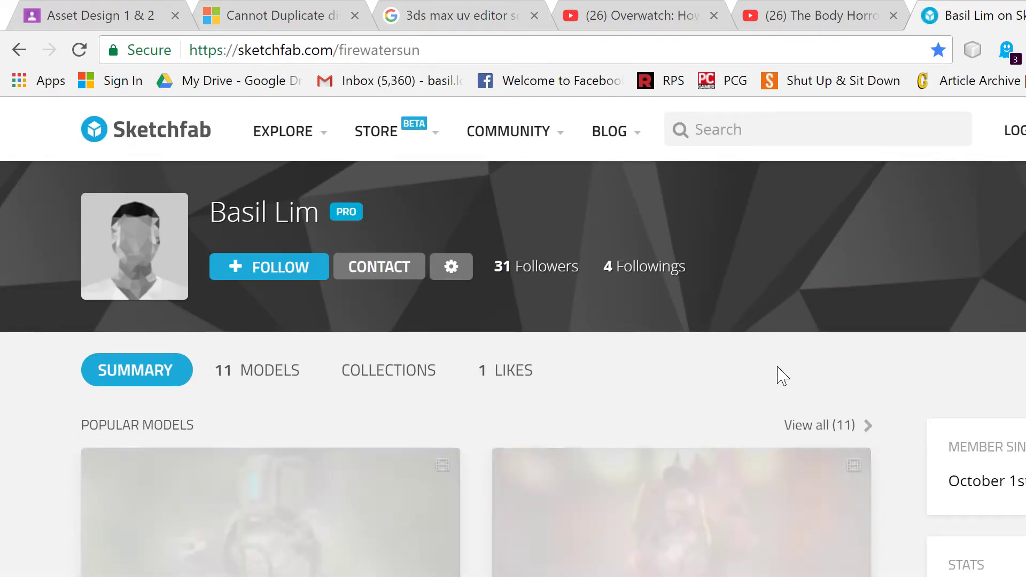
pyautogui.scroll(-4, 779, 377)
pyautogui.click(324, 389)
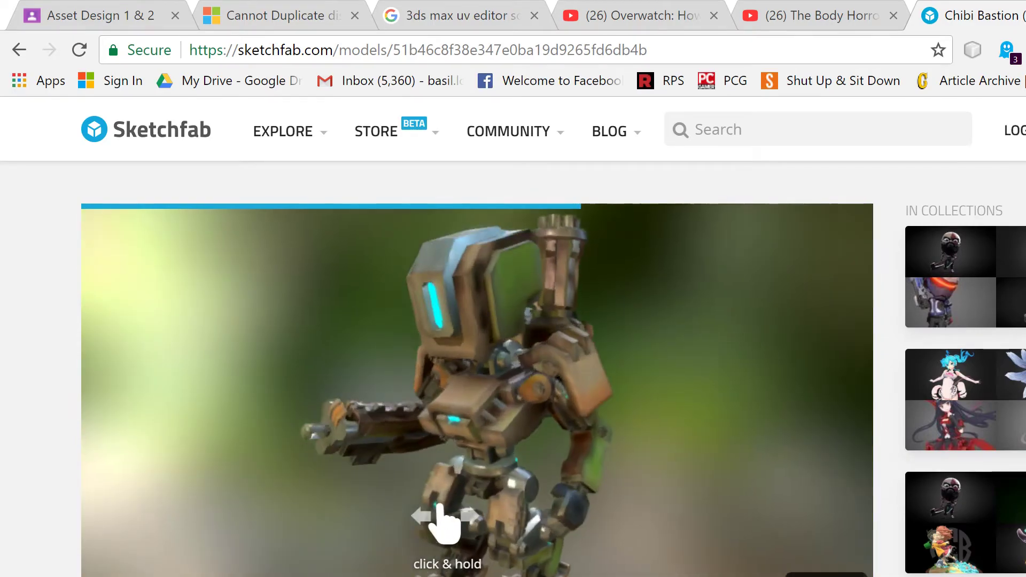
pyautogui.click(845, 522)
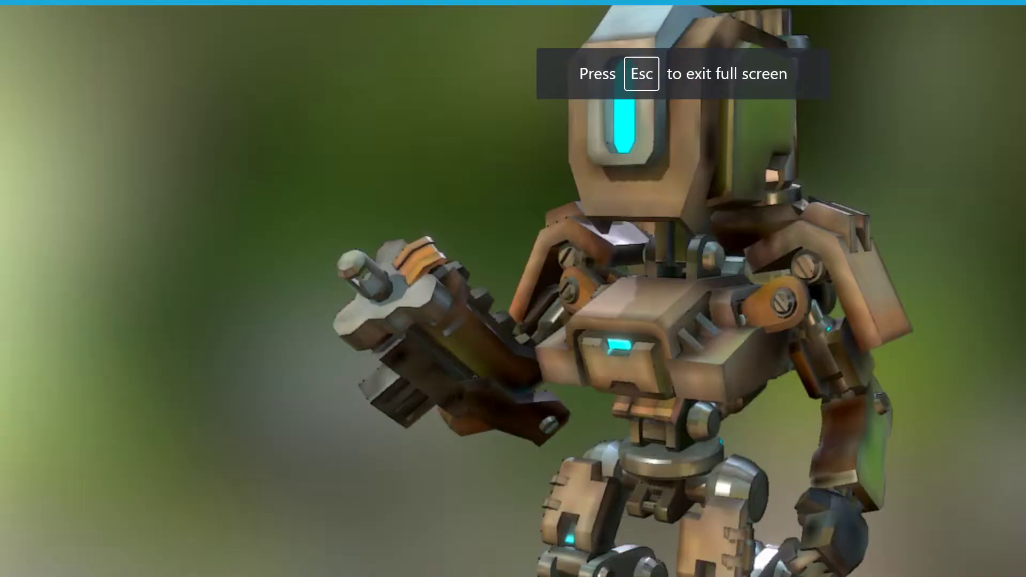